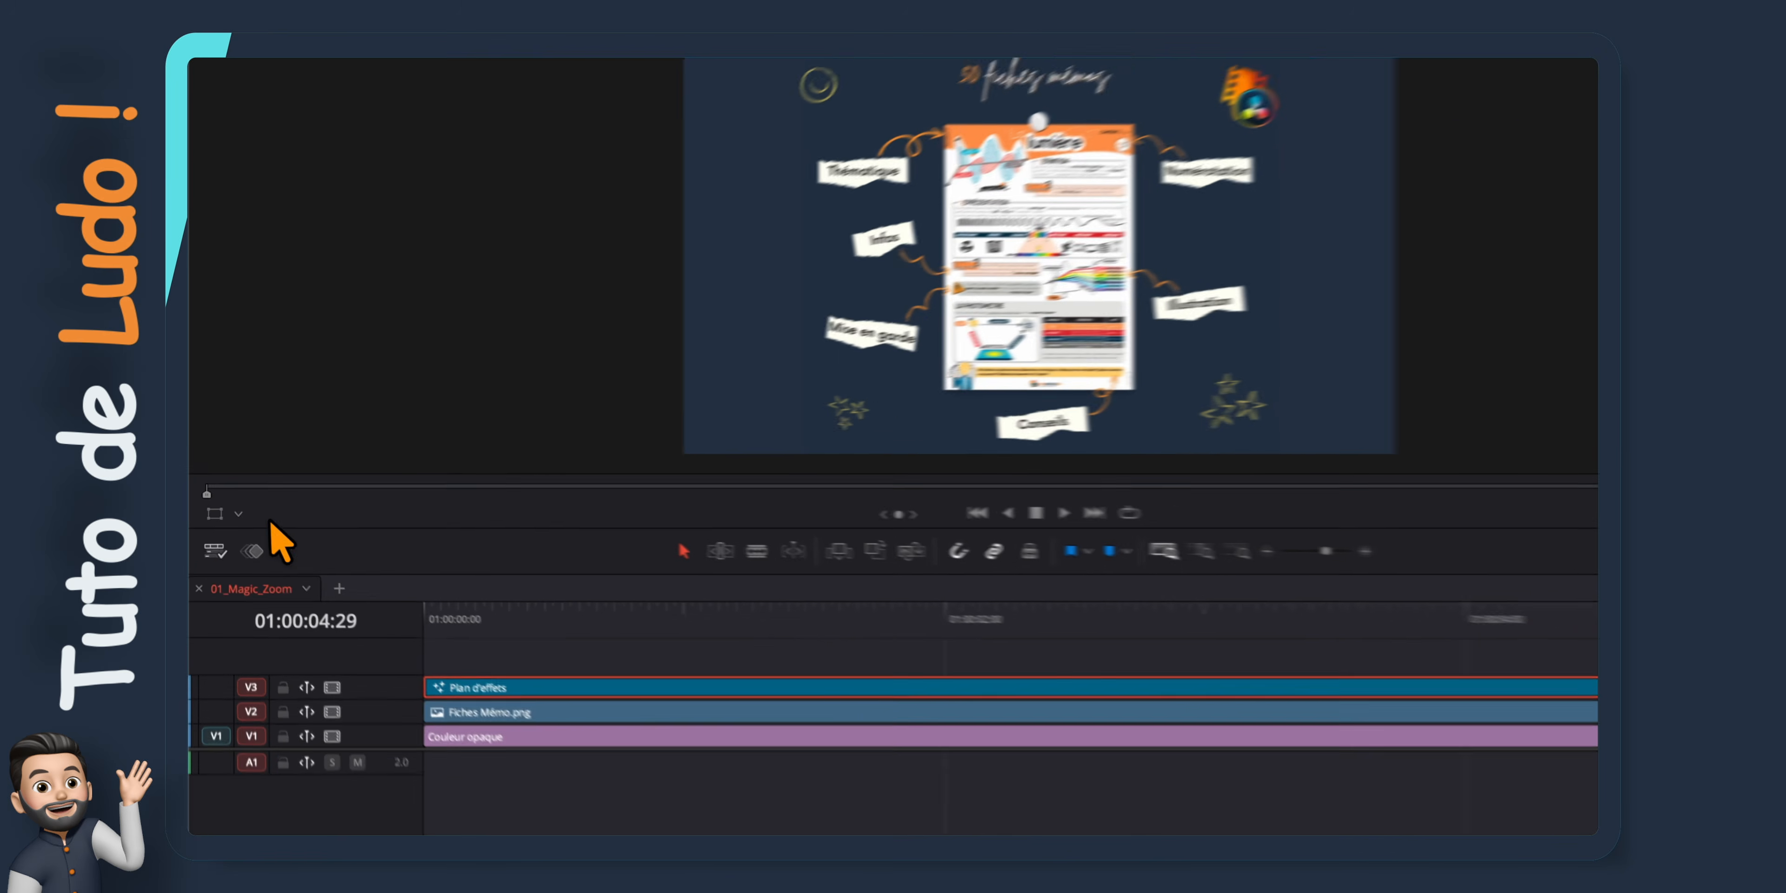
# Turn on the Fusion overlay (Affichage Fusion) in the viewer and show the inspector for the Plan d'effets clip
pyautogui.click(229, 506)
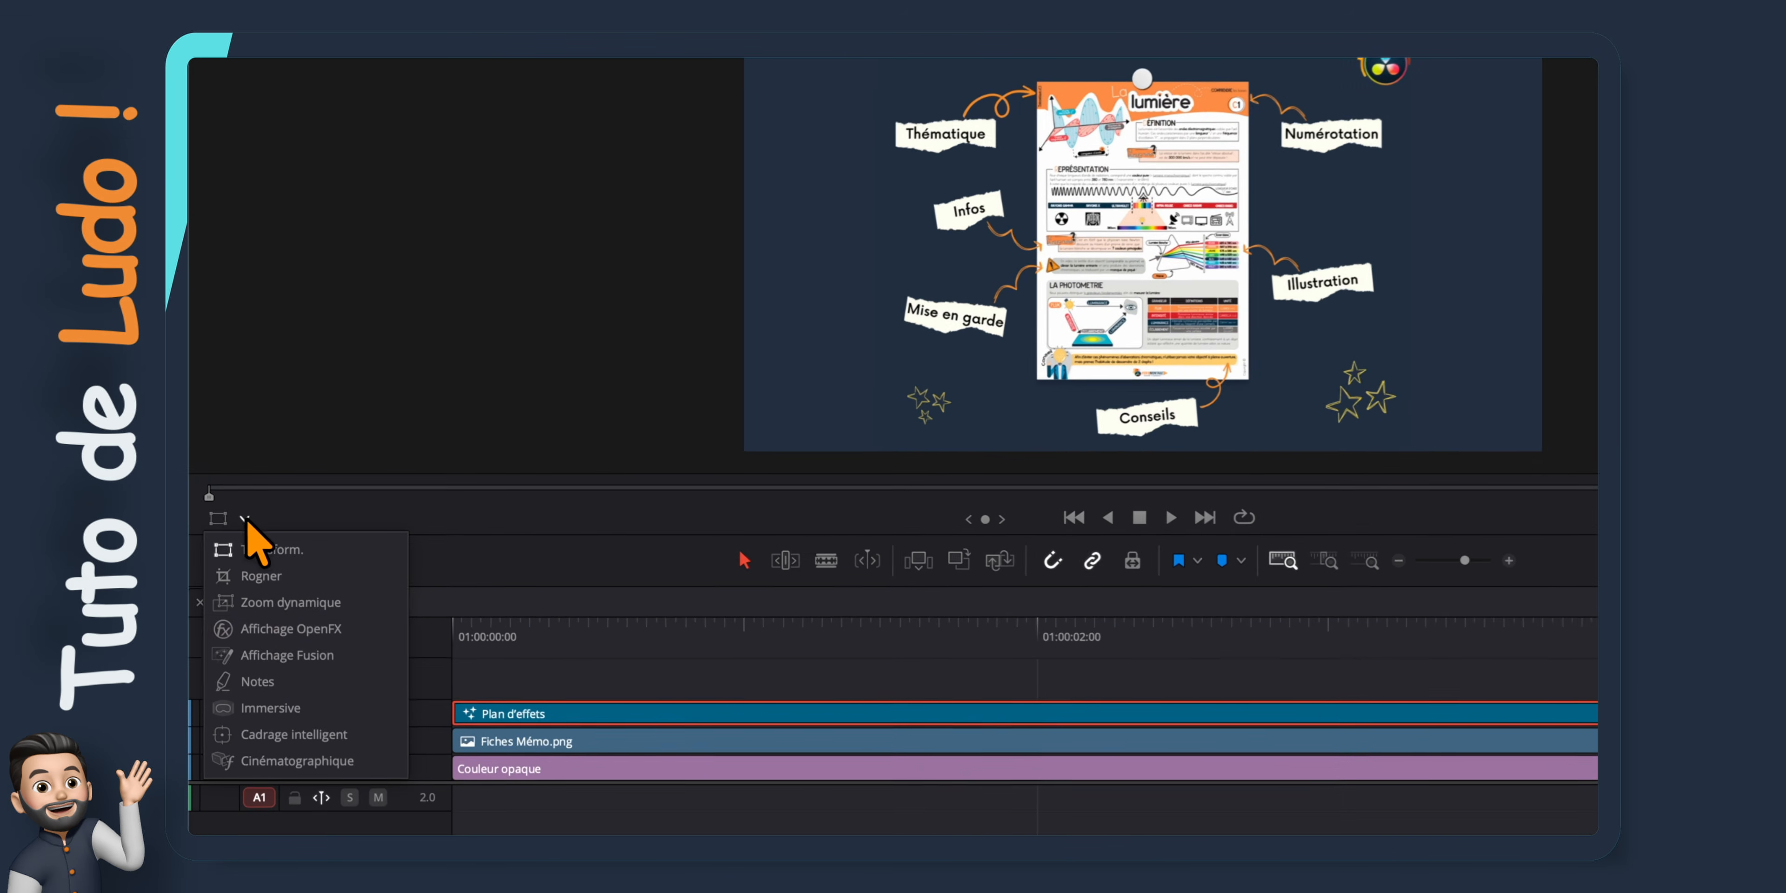
pyautogui.click(277, 657)
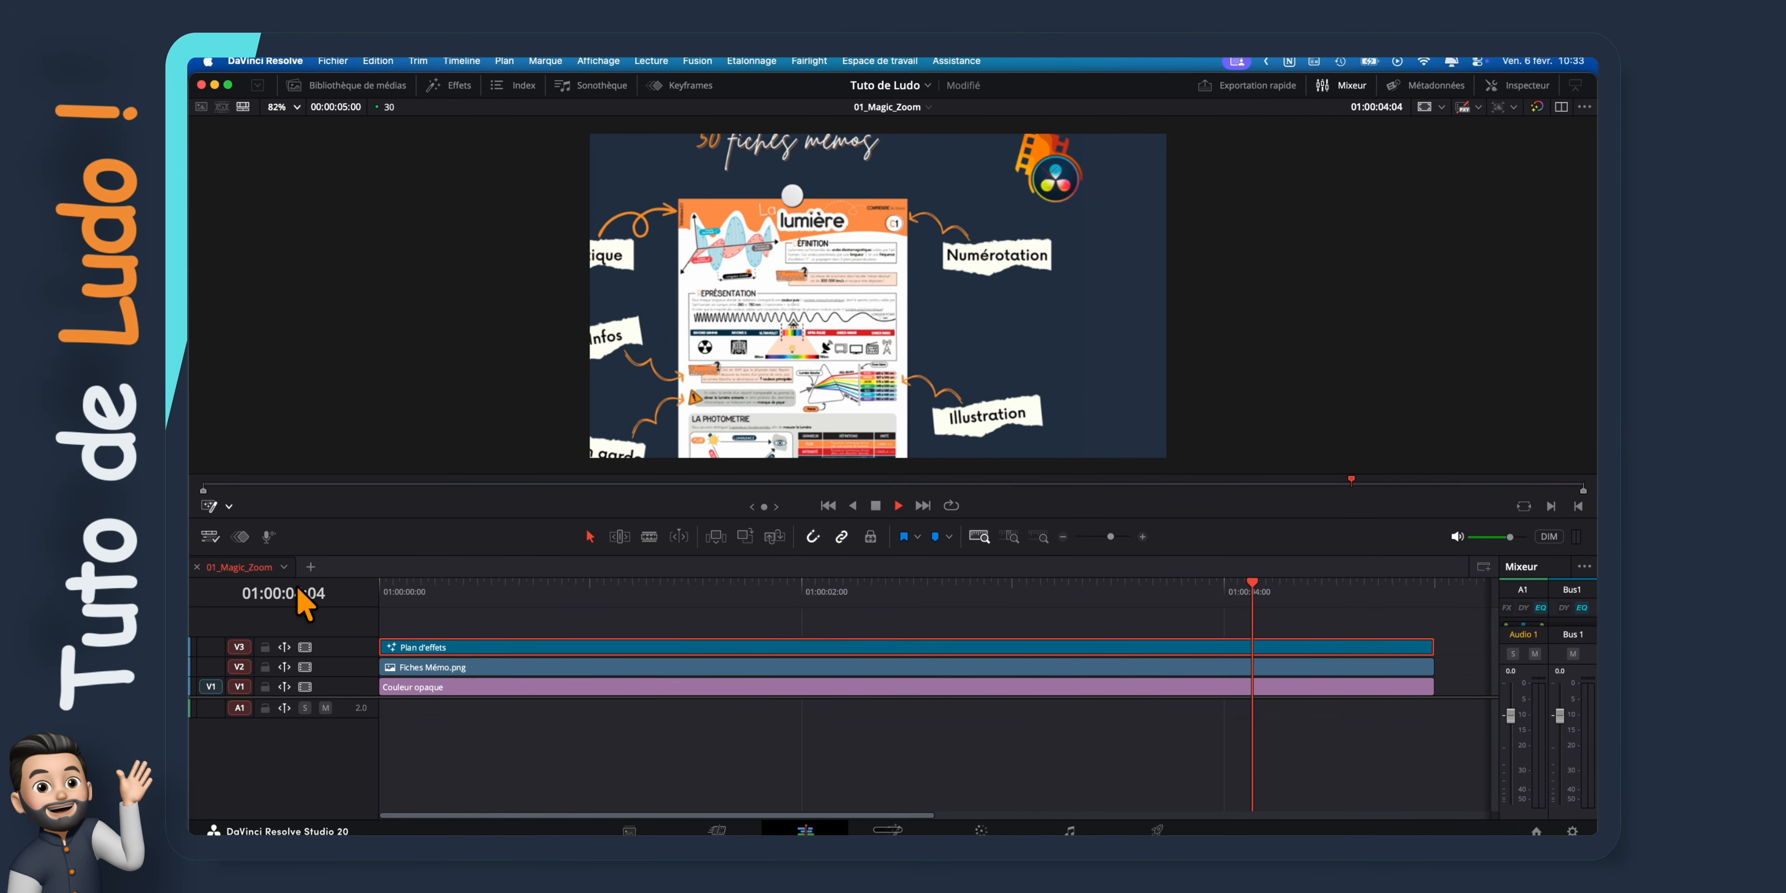
pyautogui.click(1518, 85)
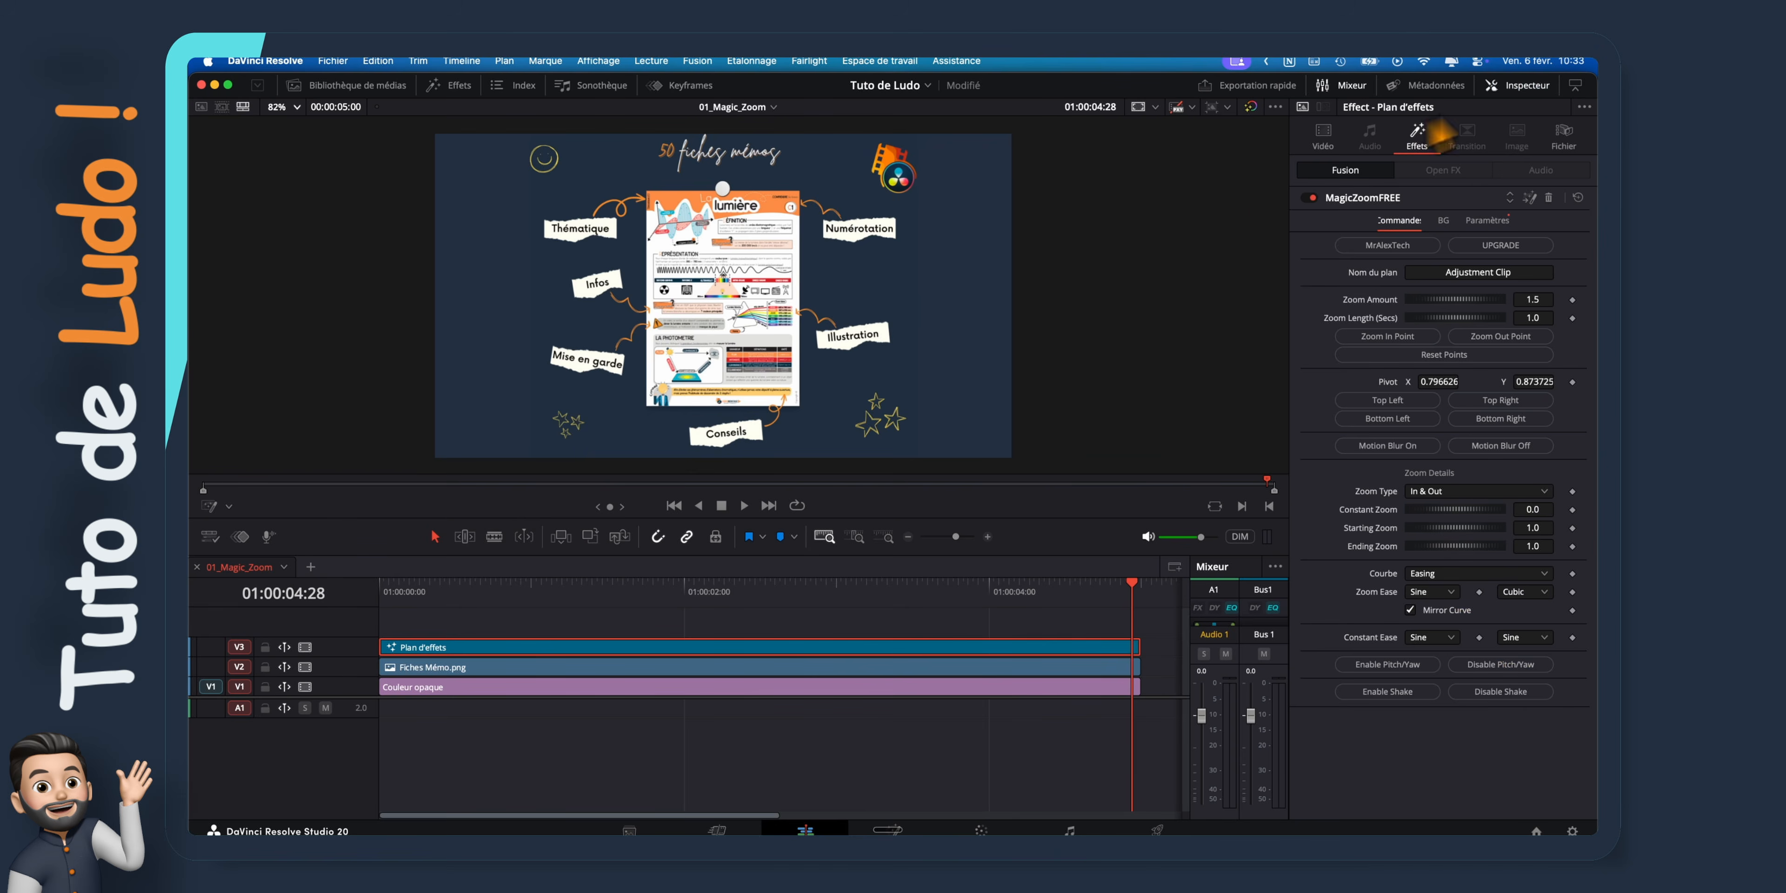
# Set MagicZoomFREE's Zoom Length to 2.413 s and Zoom Amount to 2.34, playing back the zoom to judge it
pyautogui.moveTo(1421, 299); pyautogui.dragTo(1485, 299)
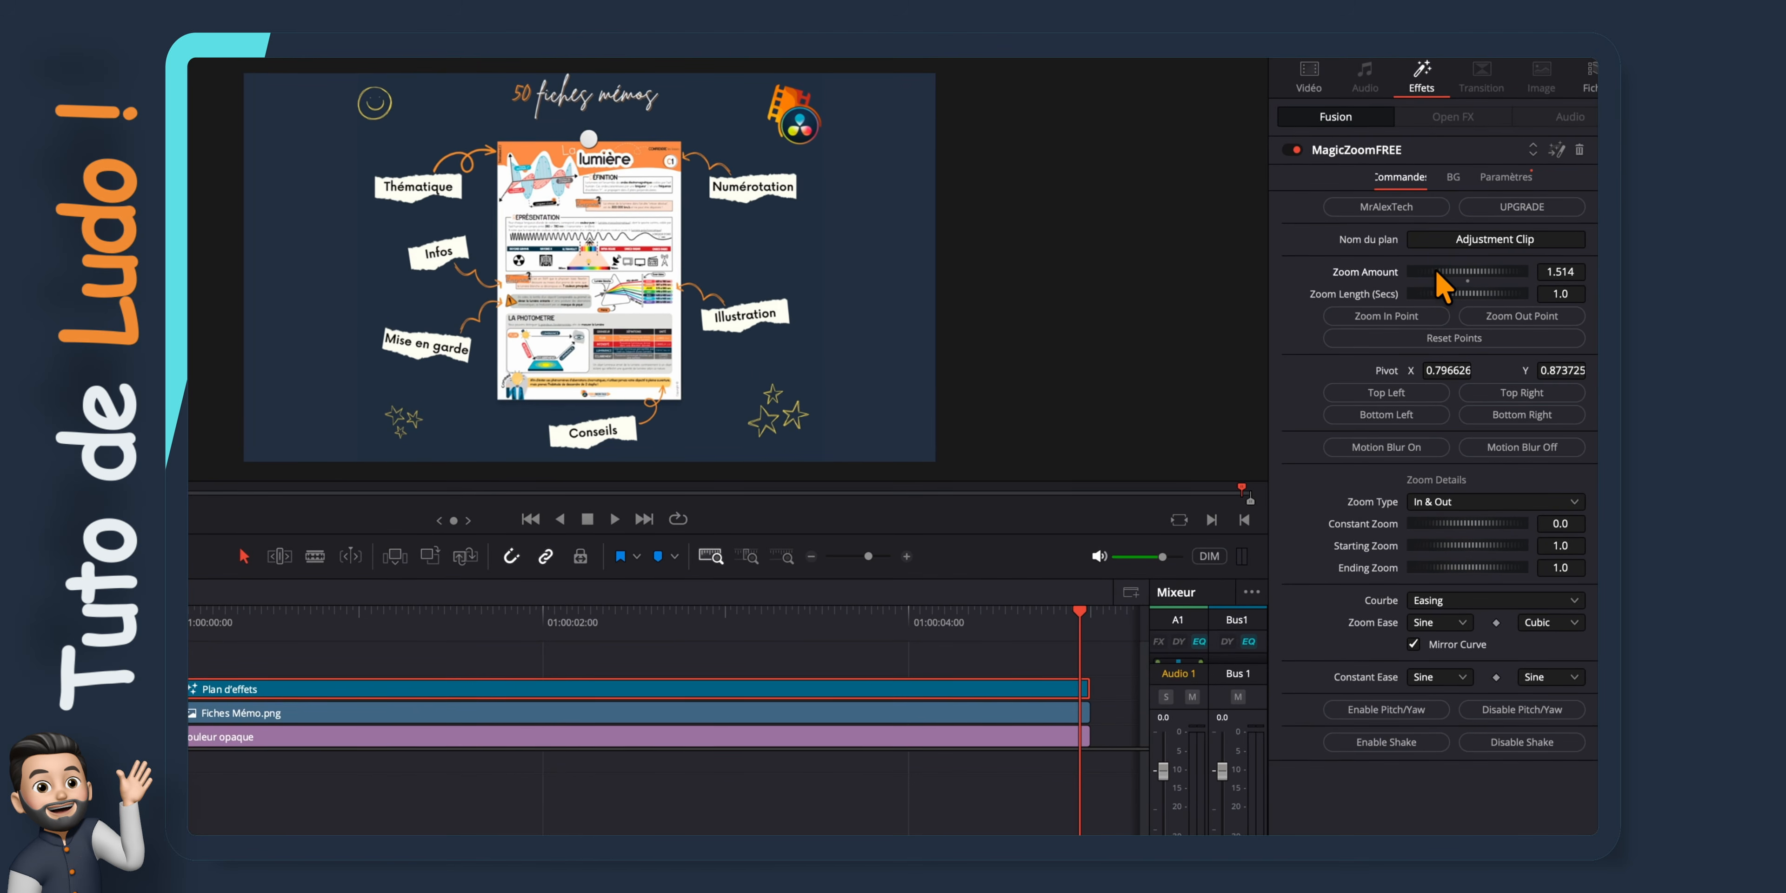
pyautogui.moveTo(1076, 622); pyautogui.dragTo(194, 558)
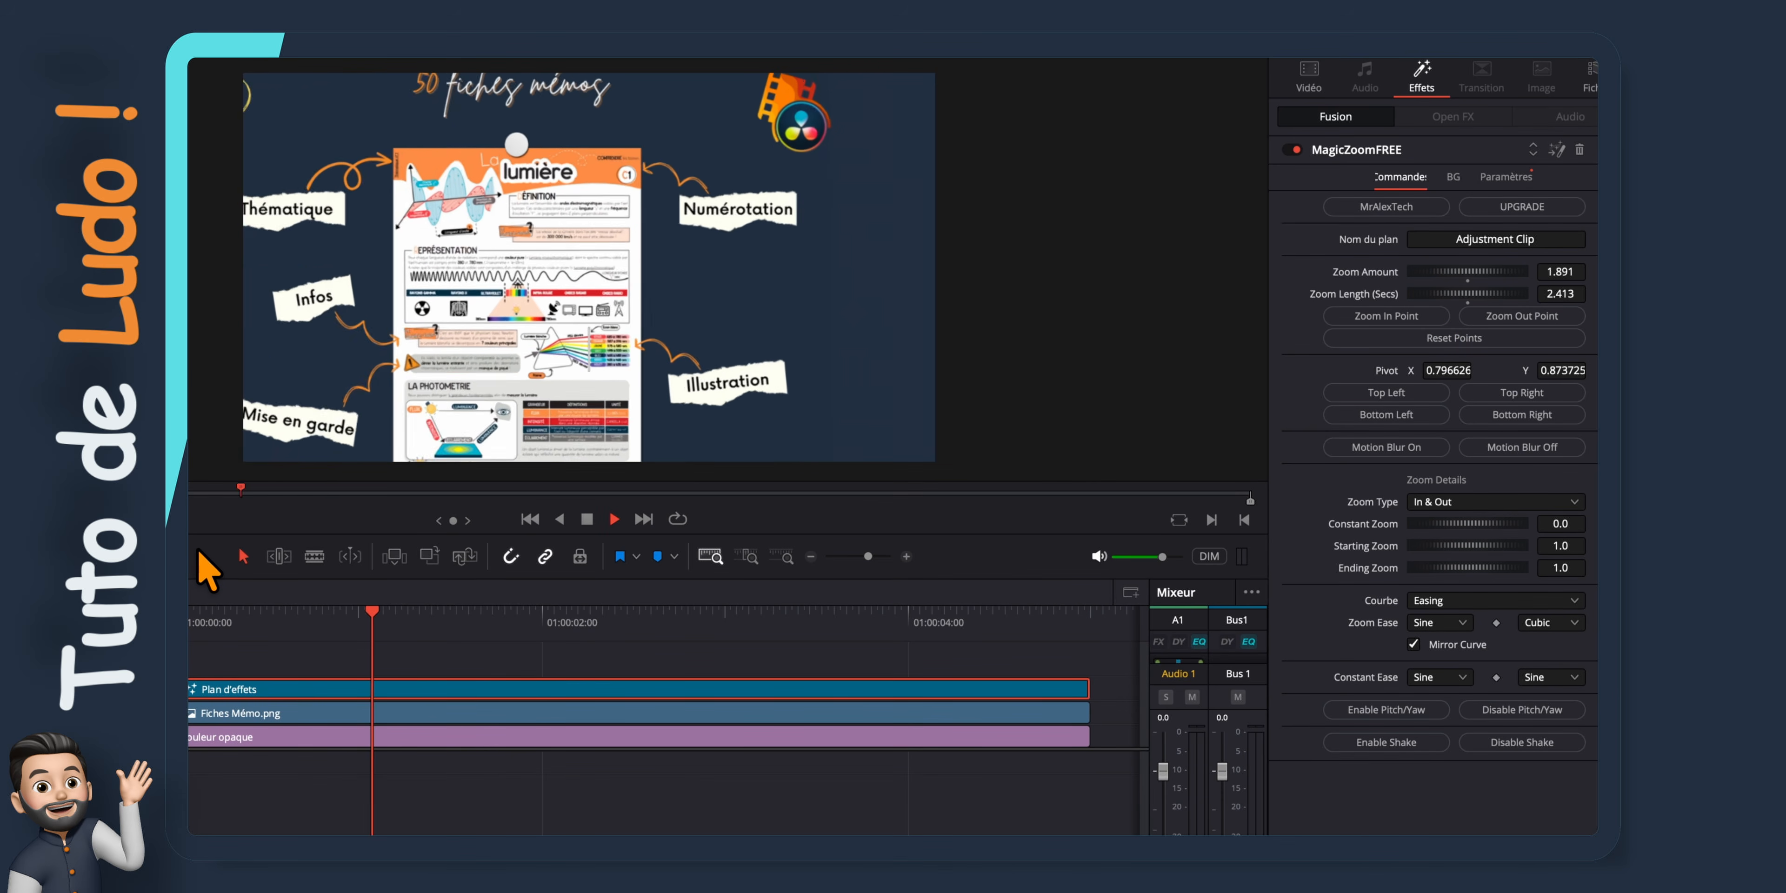
pyautogui.press('space')
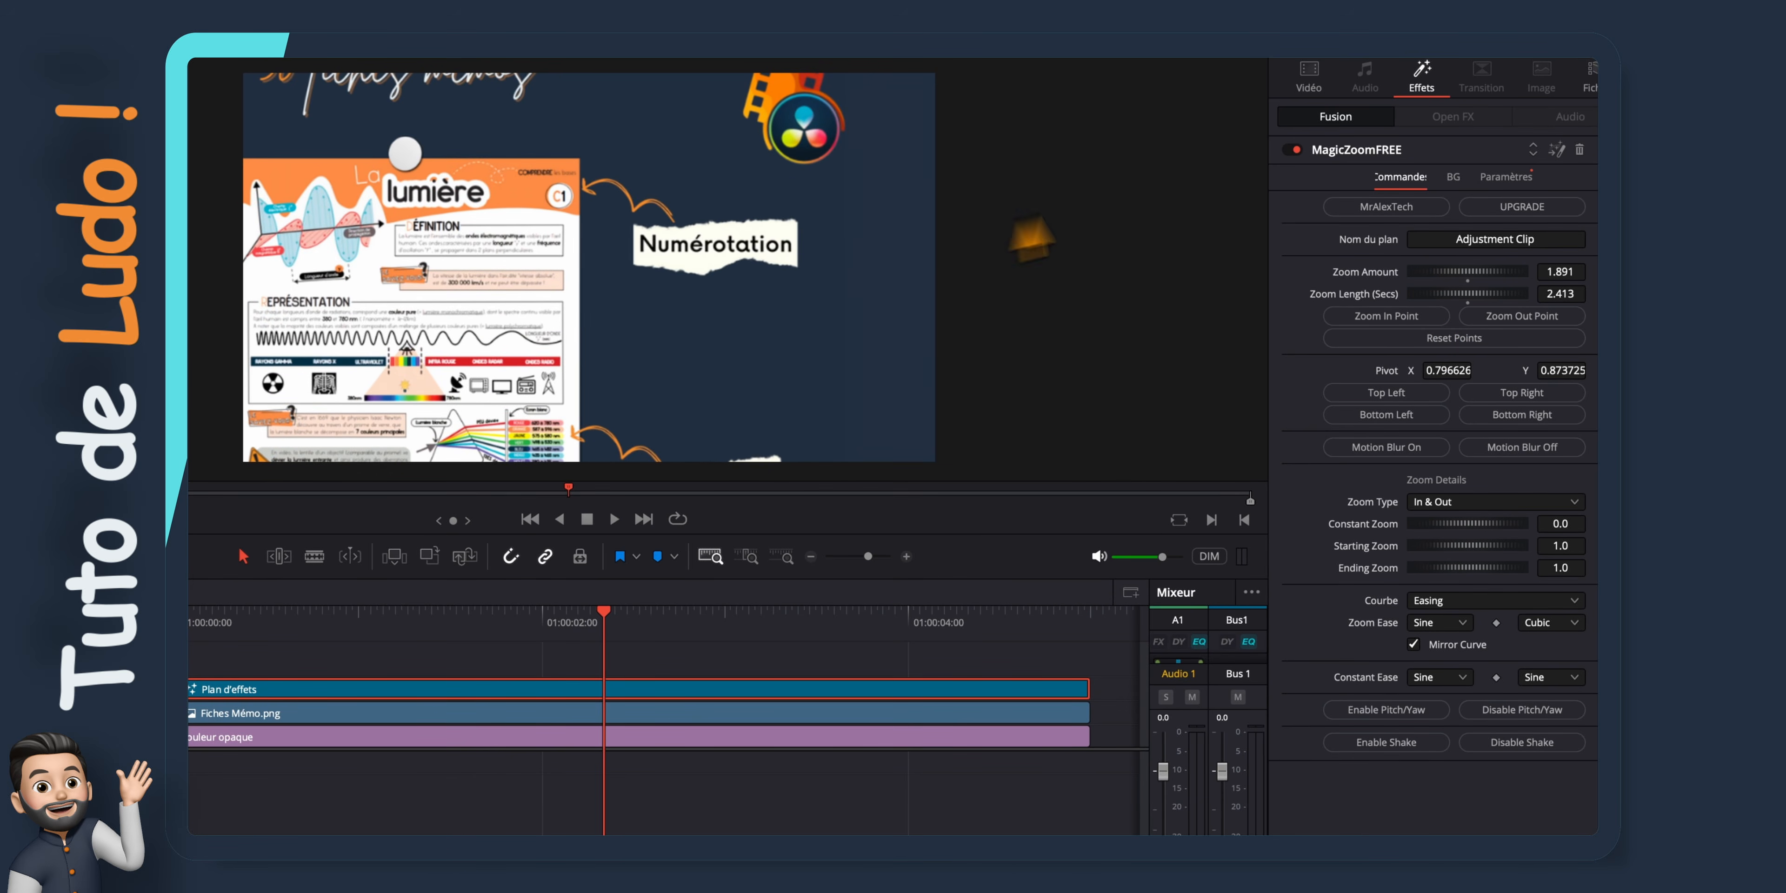
pyautogui.moveTo(1422, 267); pyautogui.dragTo(1480, 281)
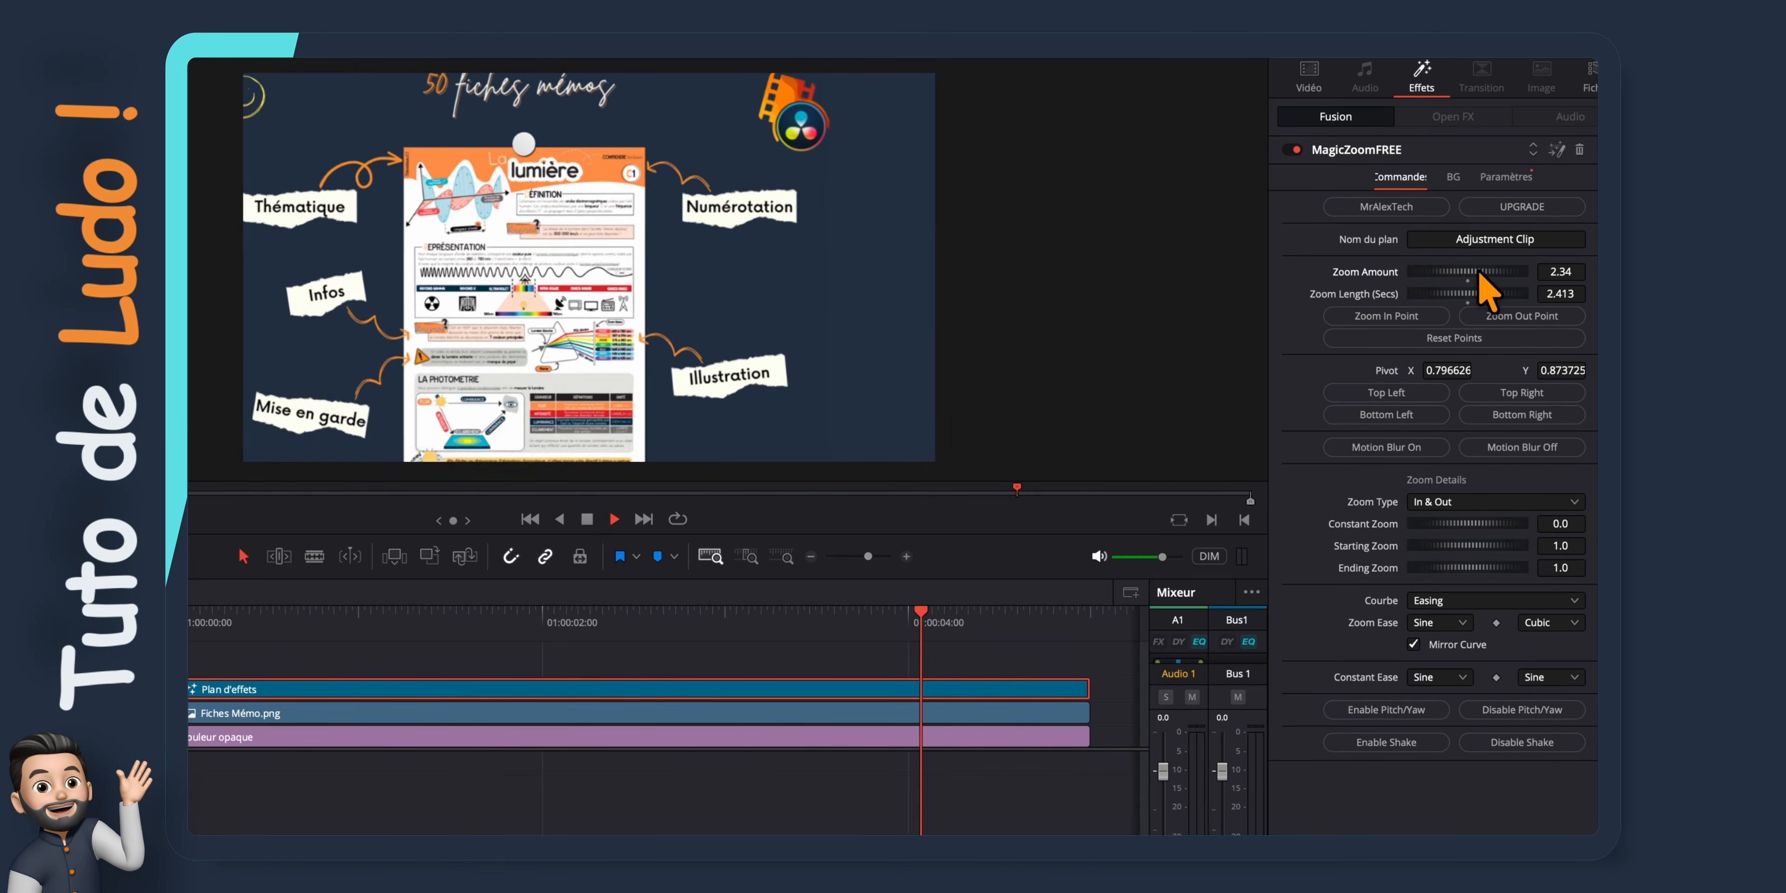
pyautogui.press('space')
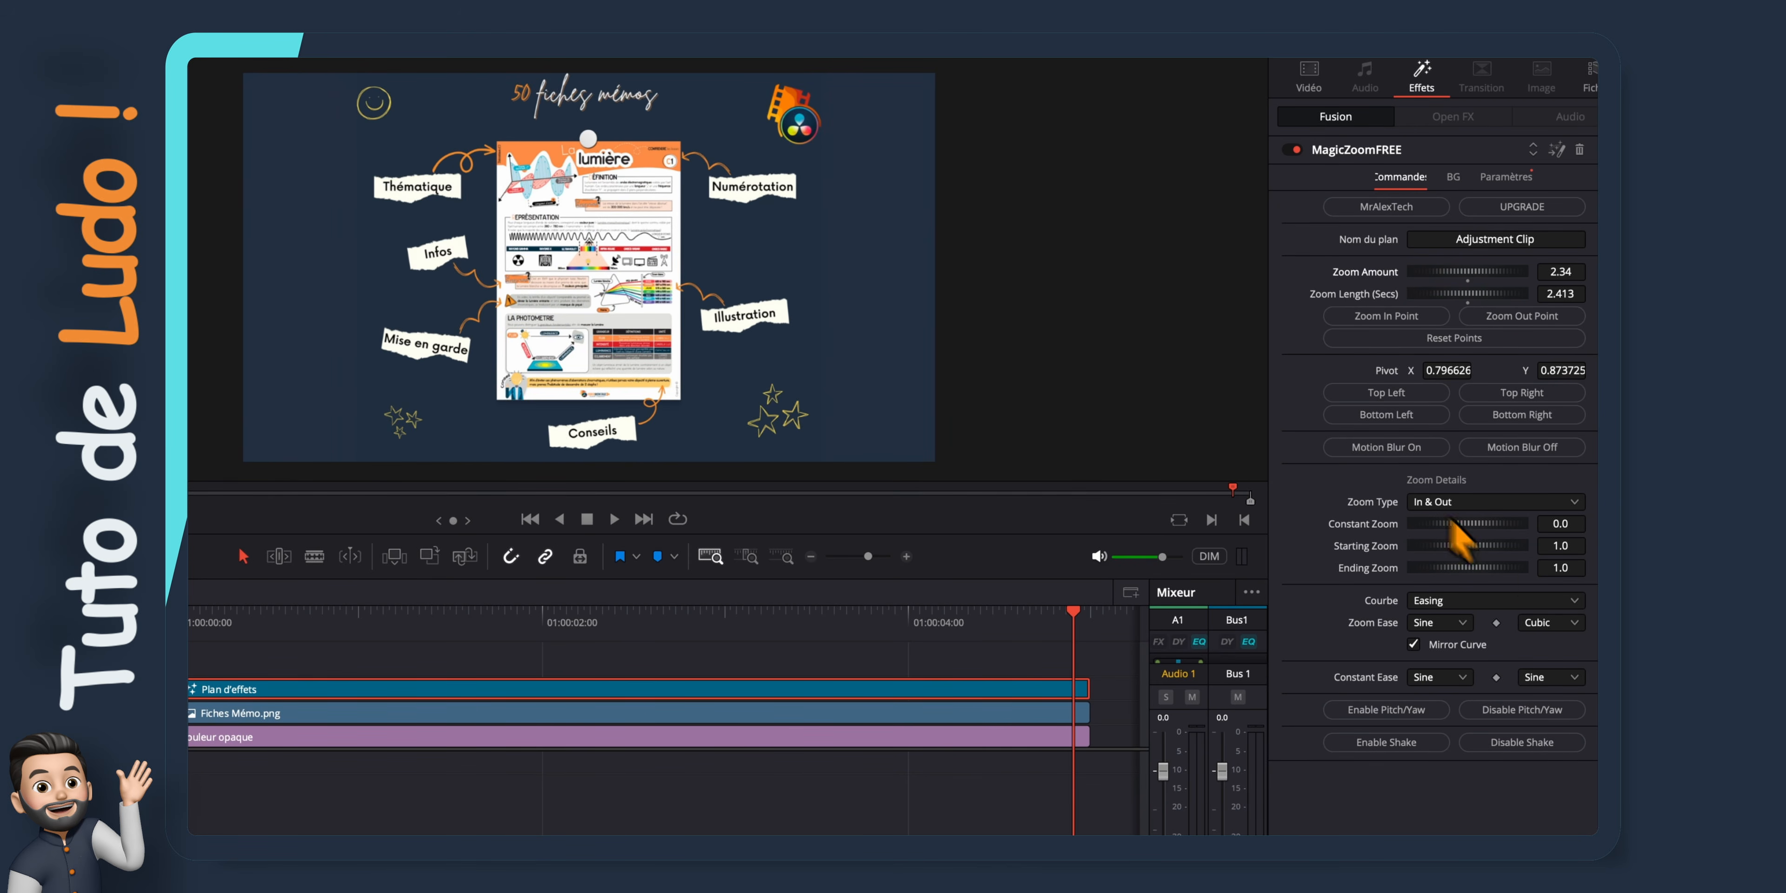
# Try a Custom zoom curve with a steep end in playback, and restore the Easing curve
pyautogui.click(1572, 601)
pyautogui.click(1533, 666)
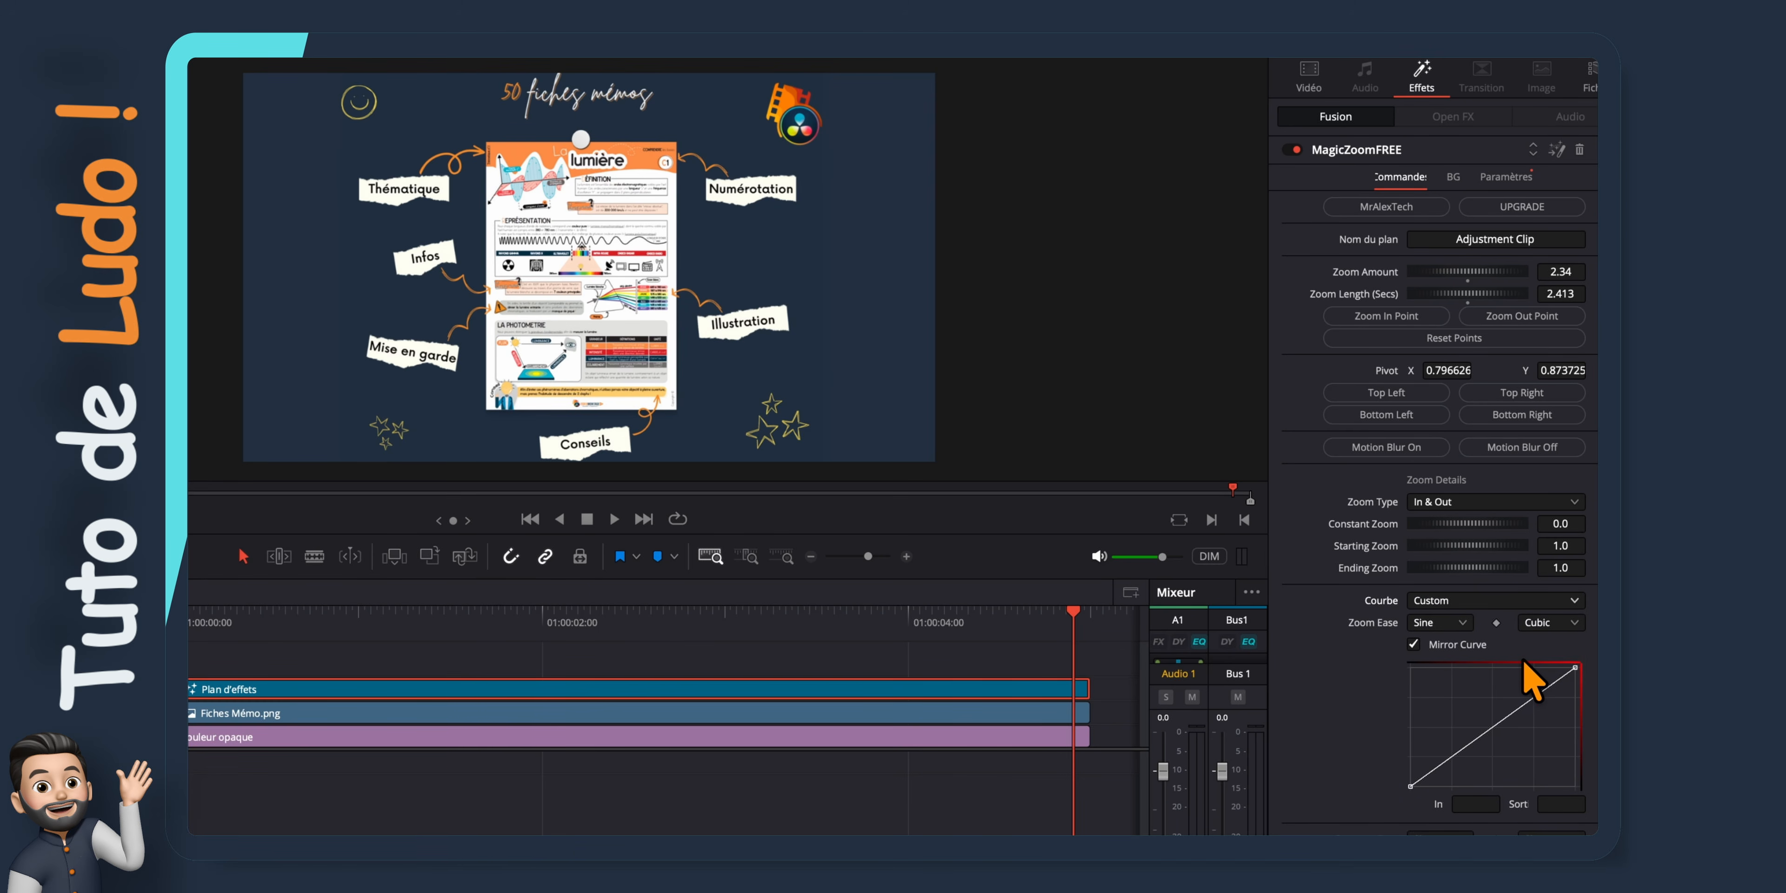
pyautogui.moveTo(1574, 670); pyautogui.dragTo(1545, 768)
pyautogui.moveTo(1073, 611); pyautogui.dragTo(217, 580)
pyautogui.press('space')
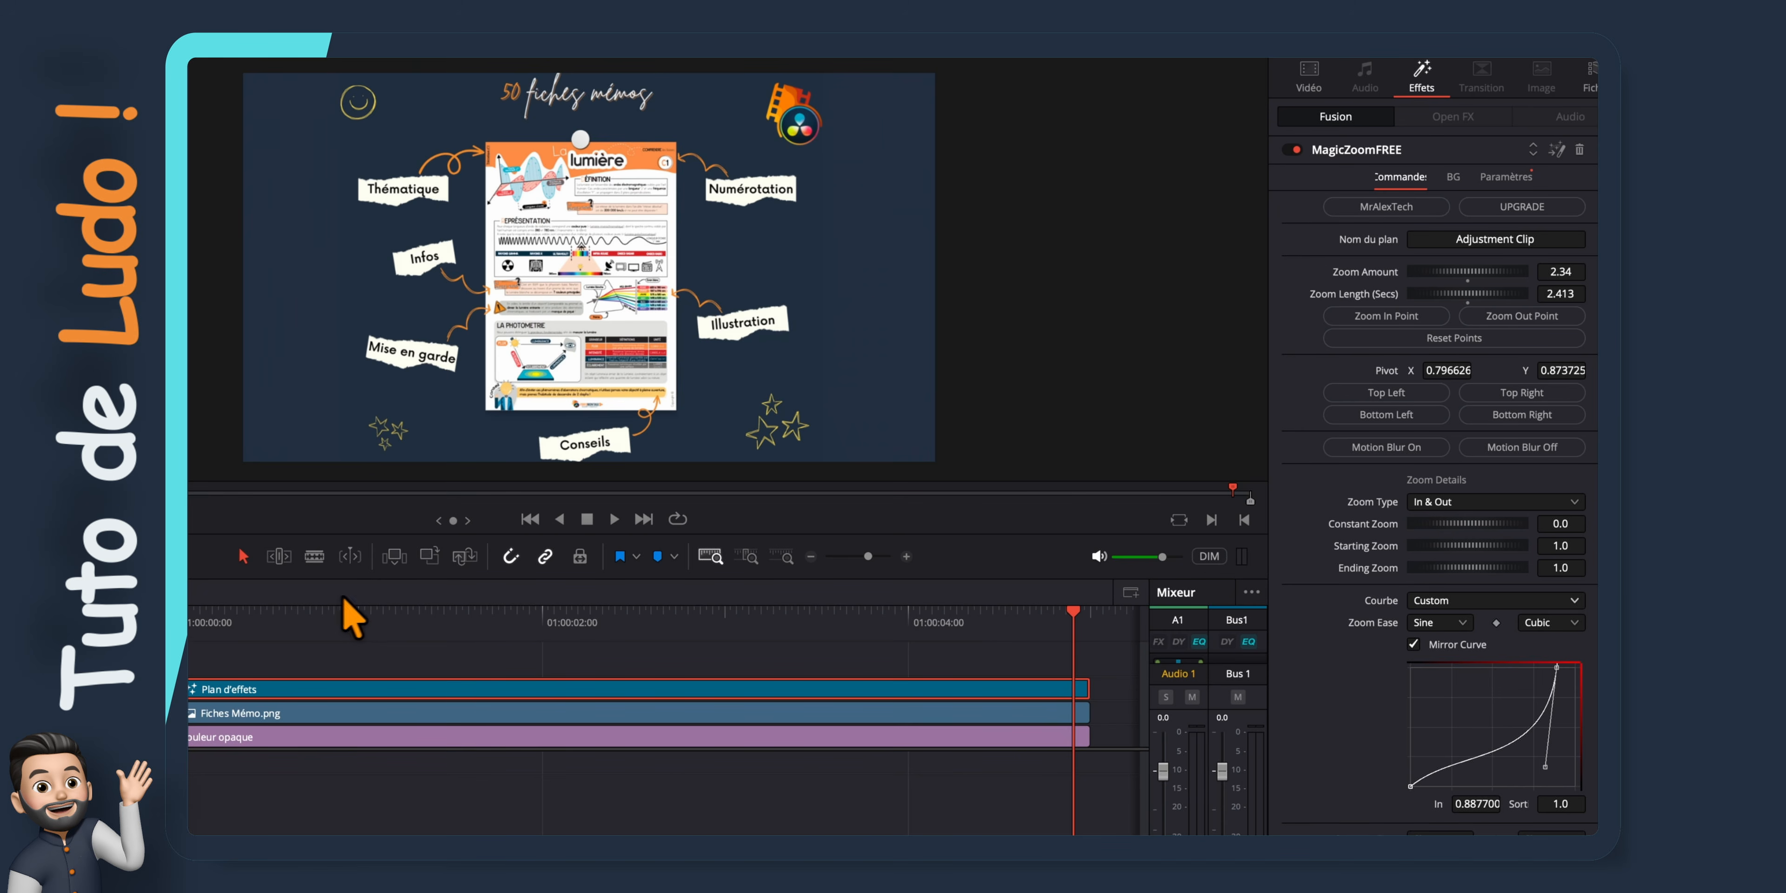
pyautogui.click(1525, 601)
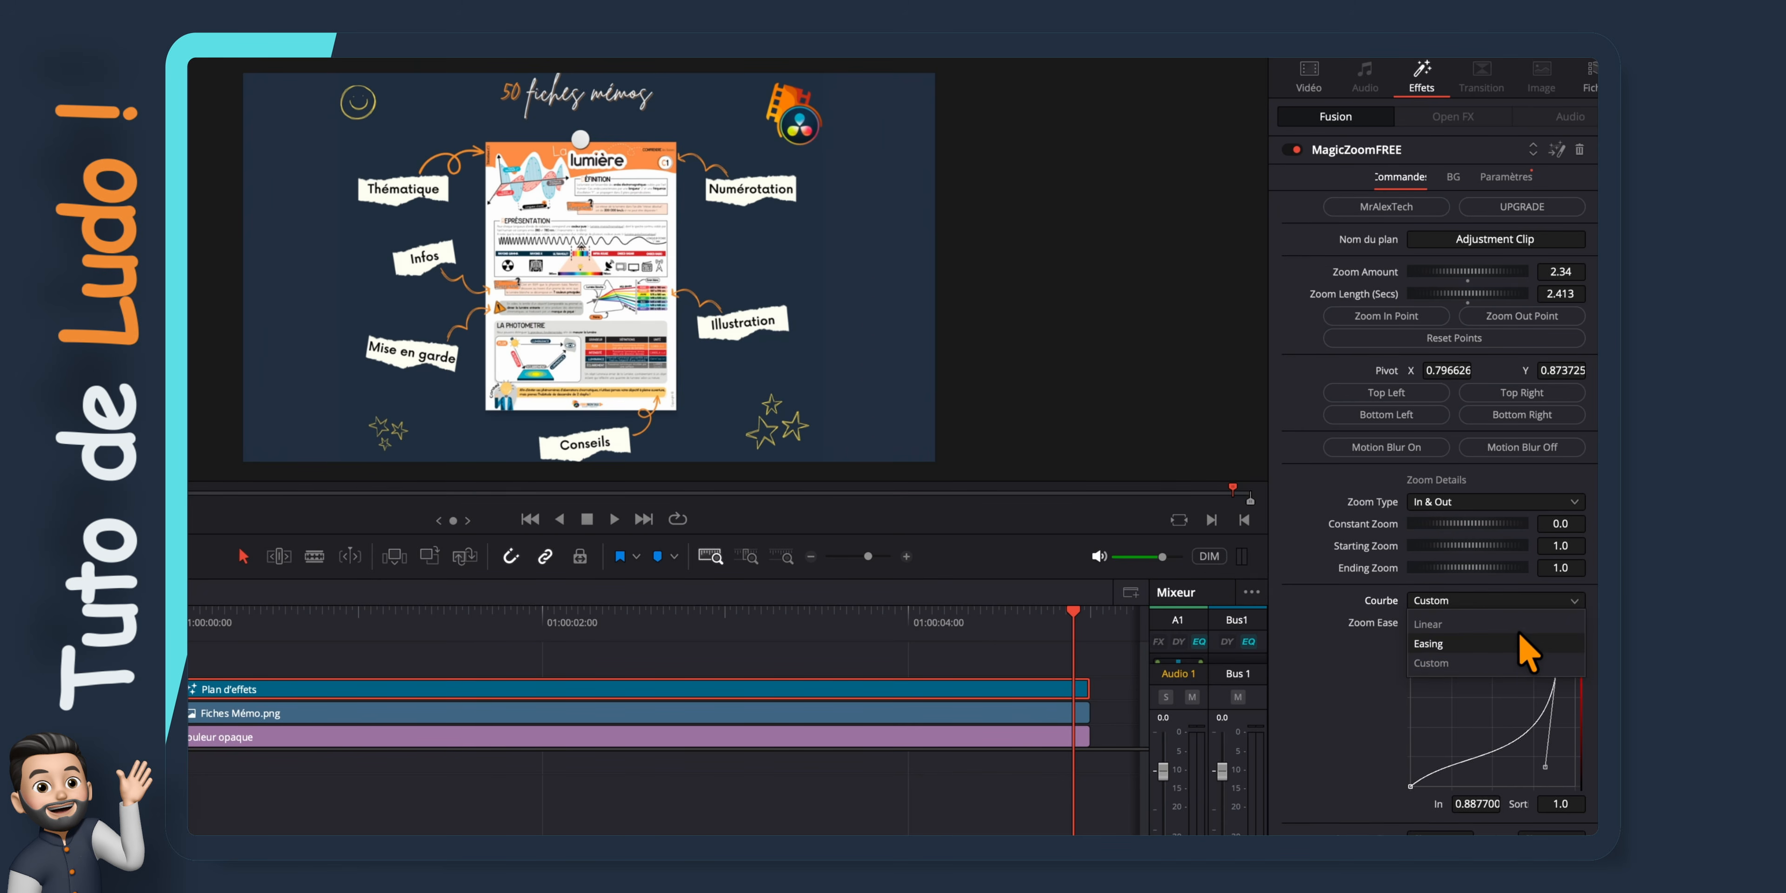
pyautogui.click(1516, 642)
# Try the shake option with Motion Scale 1.21 and Vitesse 0.835 in playback, and disable it
pyautogui.click(1421, 742)
pyautogui.scroll(-1, 1421, 763)
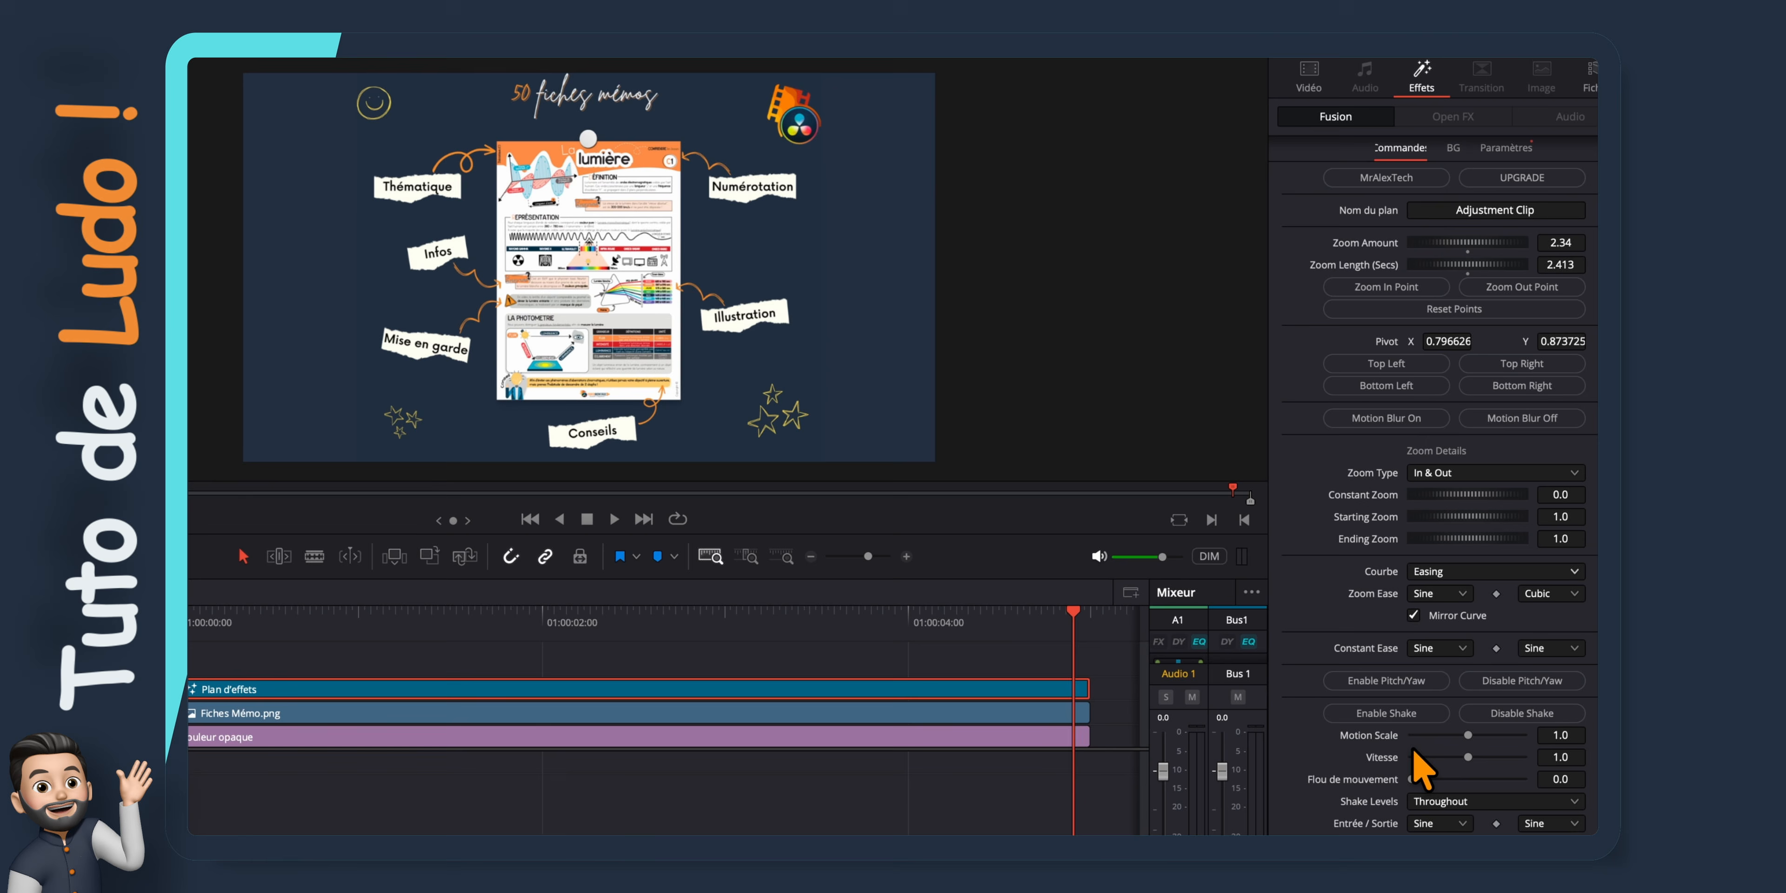
pyautogui.moveTo(1468, 735); pyautogui.dragTo(1478, 736)
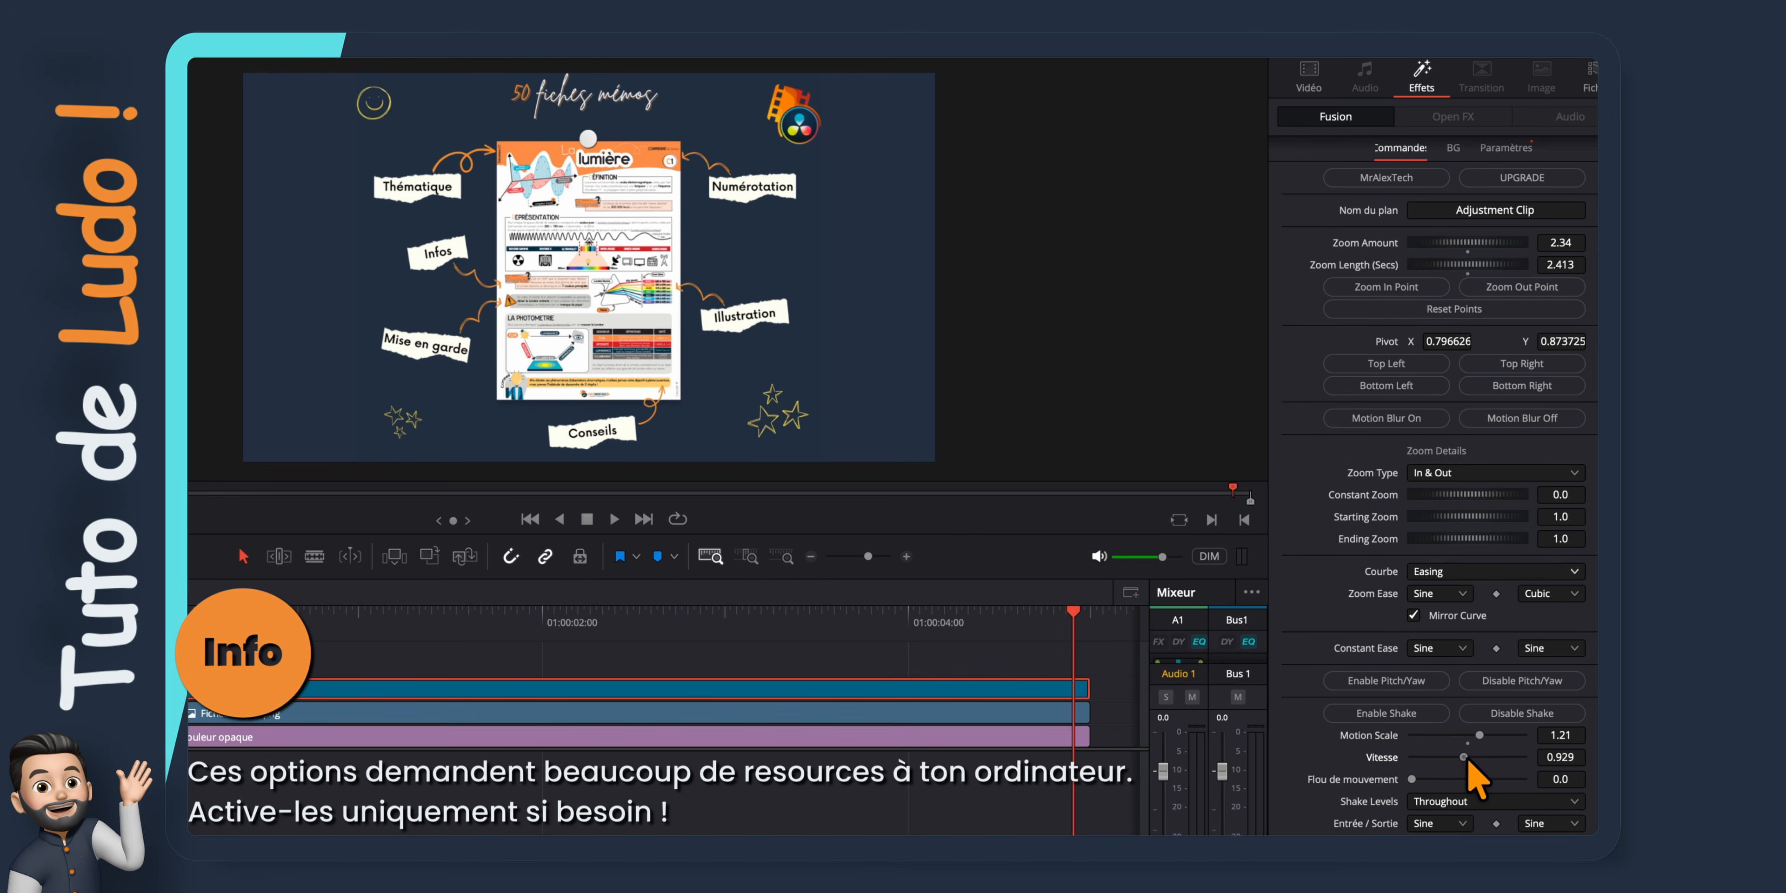
pyautogui.moveTo(1071, 611); pyautogui.dragTo(246, 597)
pyautogui.press('space')
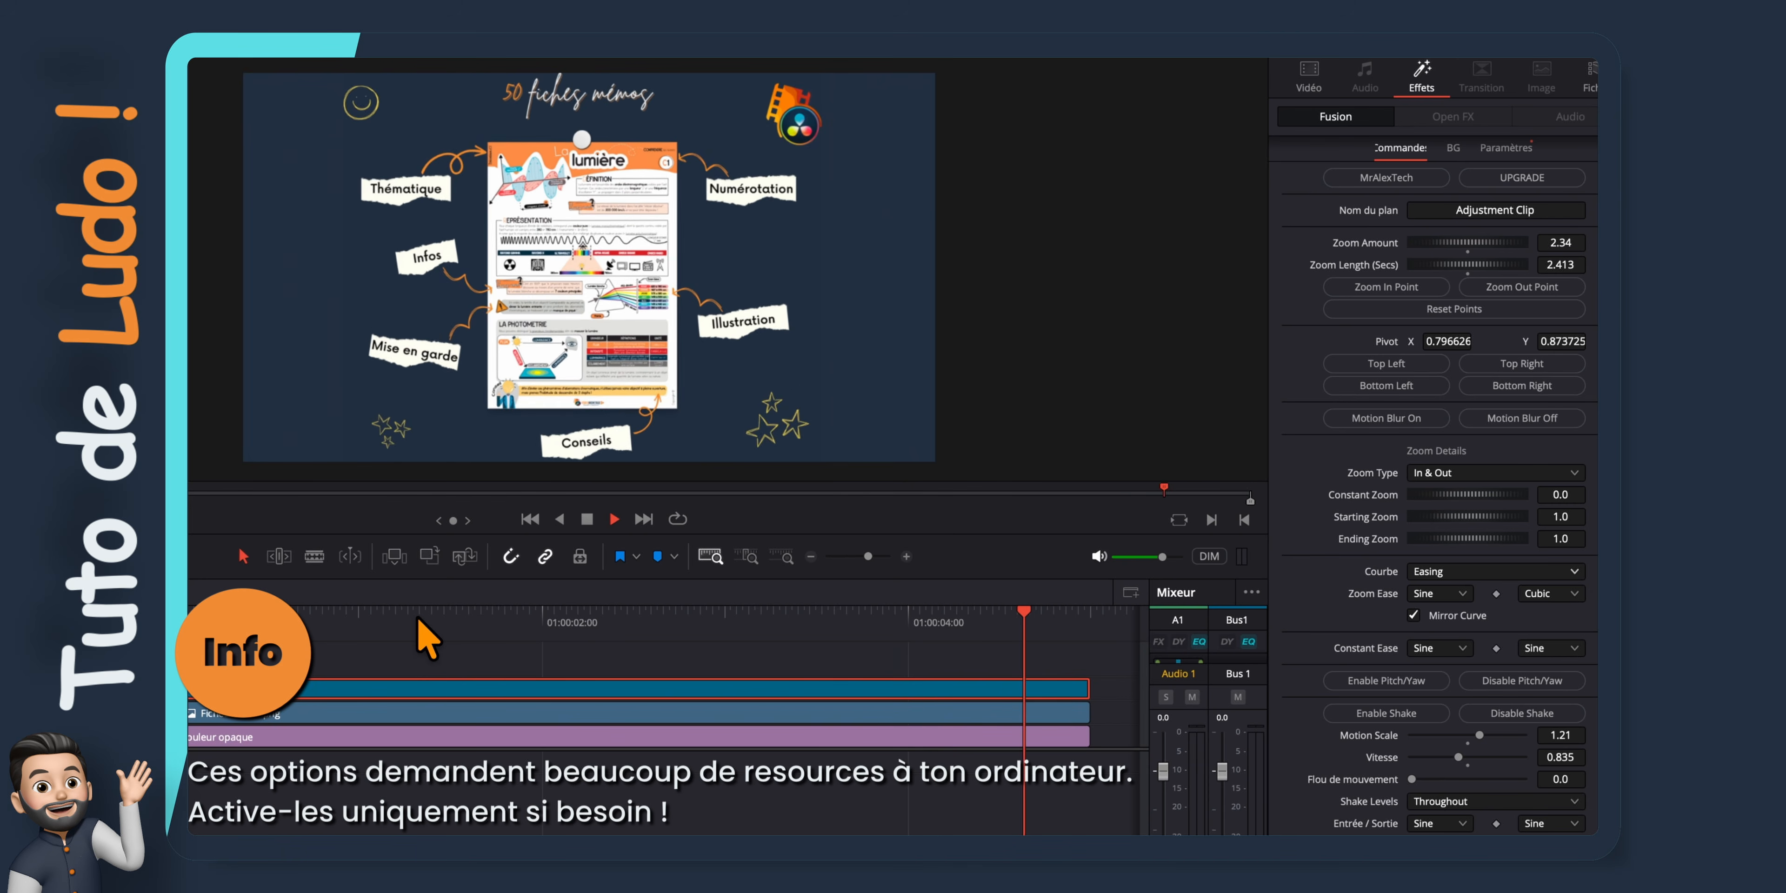
pyautogui.scroll(1, 1486, 718)
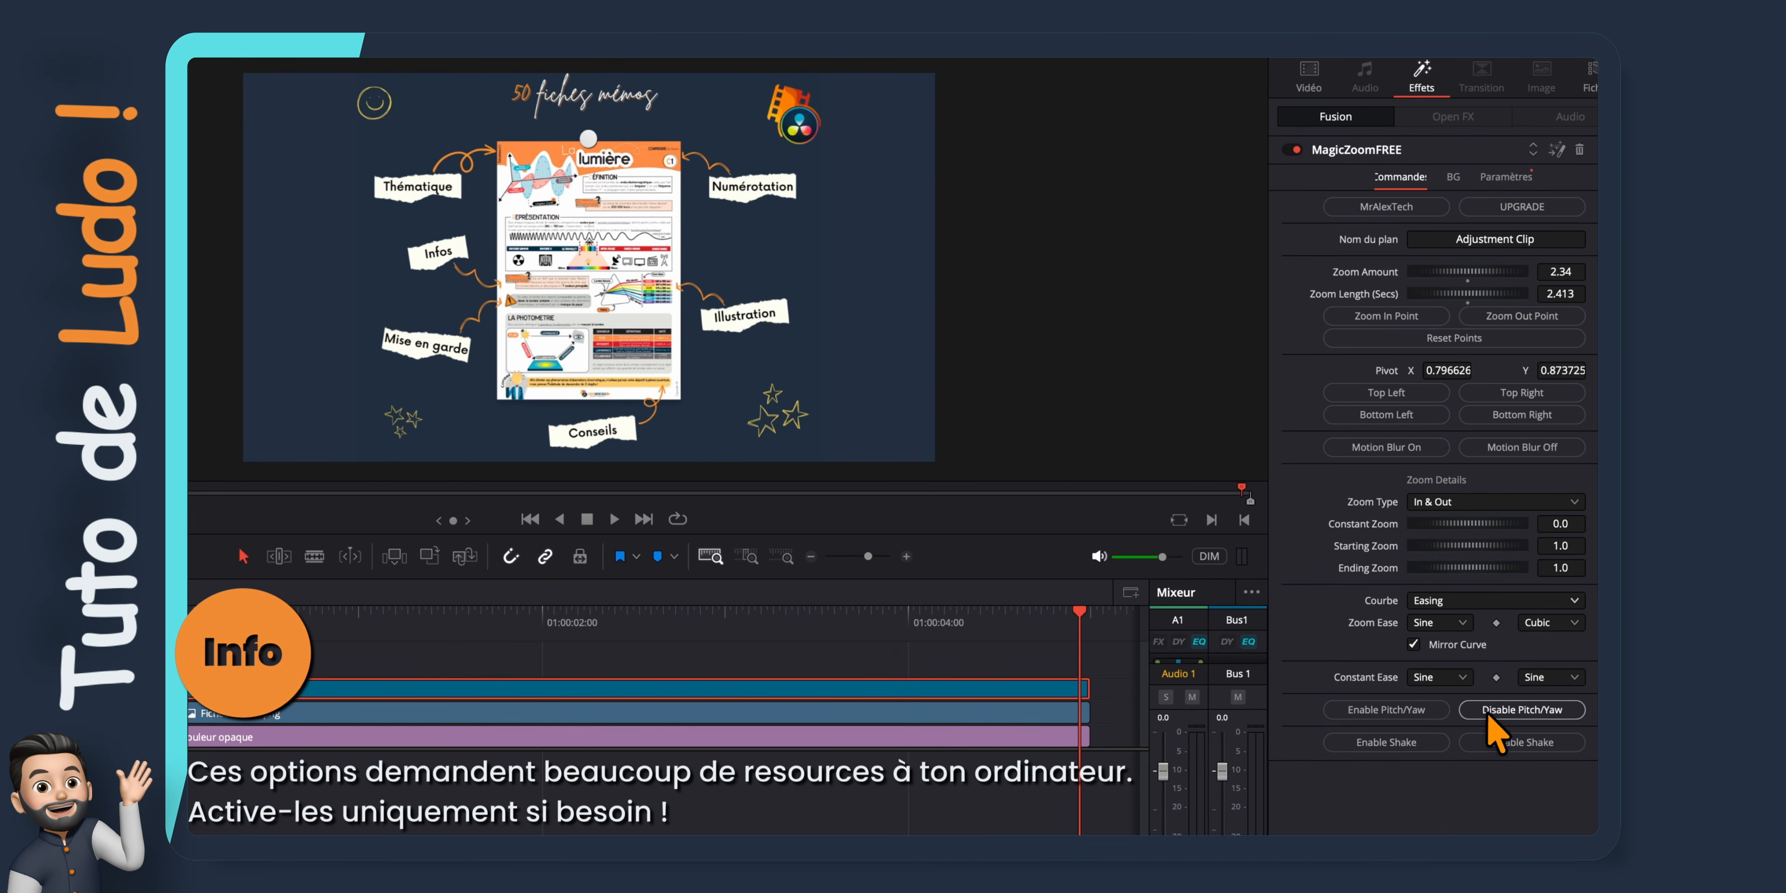
# Try motion blur at 1.843 on the zoom in playback, and turn it off
pyautogui.click(1404, 447)
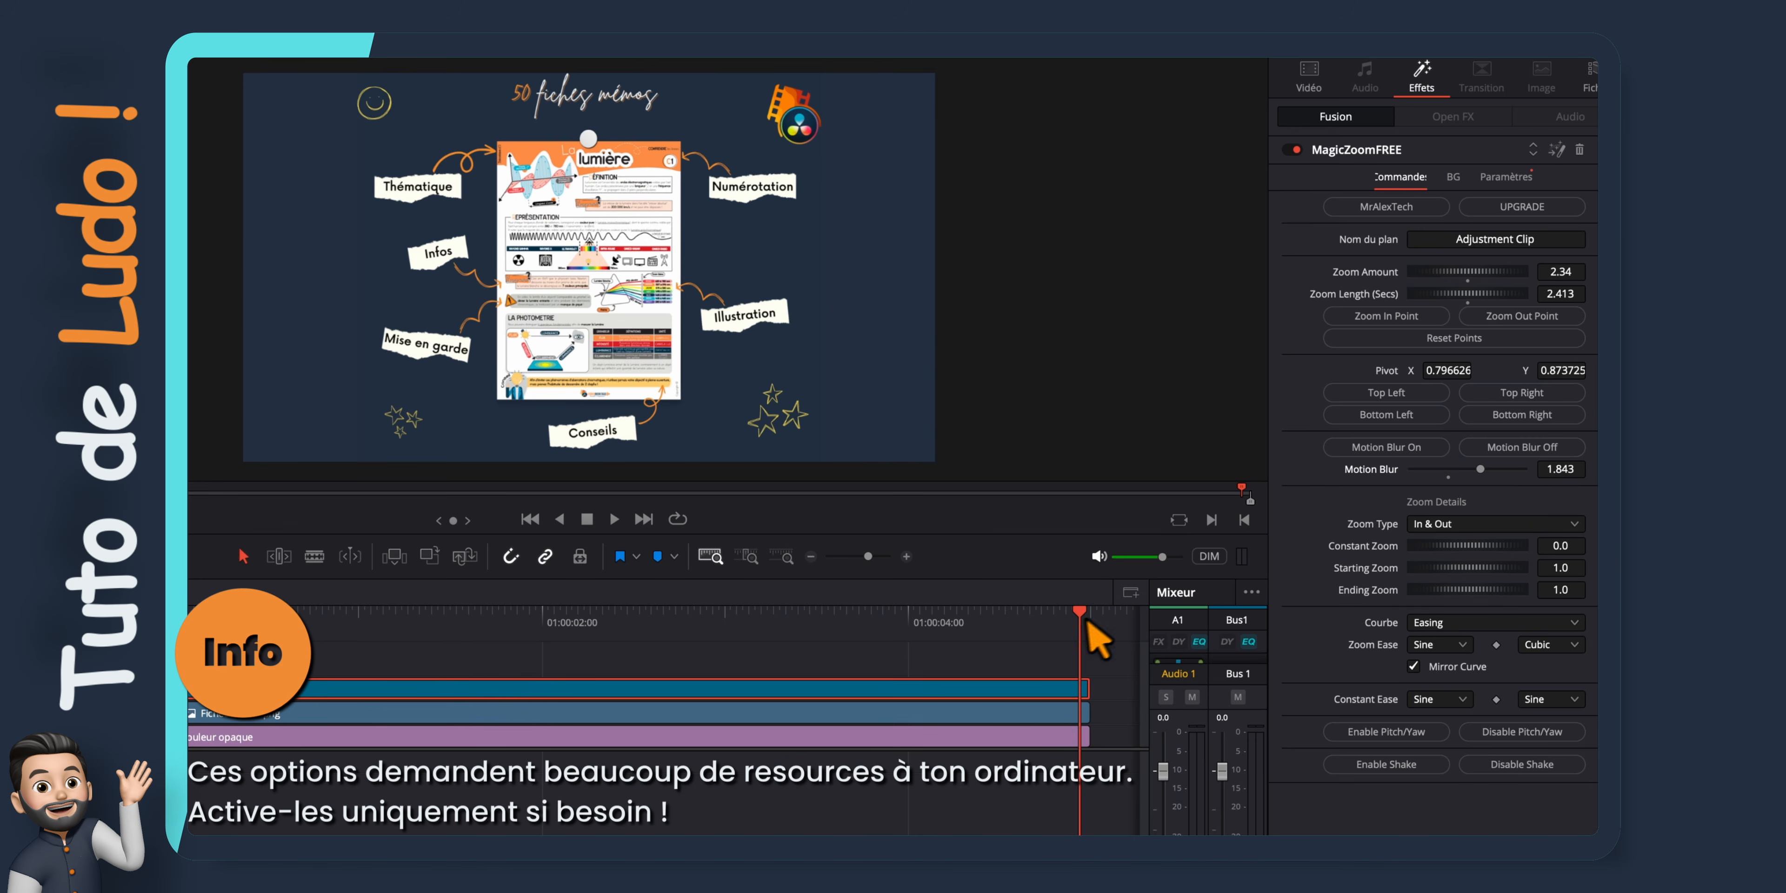
pyautogui.moveTo(1086, 621); pyautogui.dragTo(182, 620)
pyautogui.press('space')
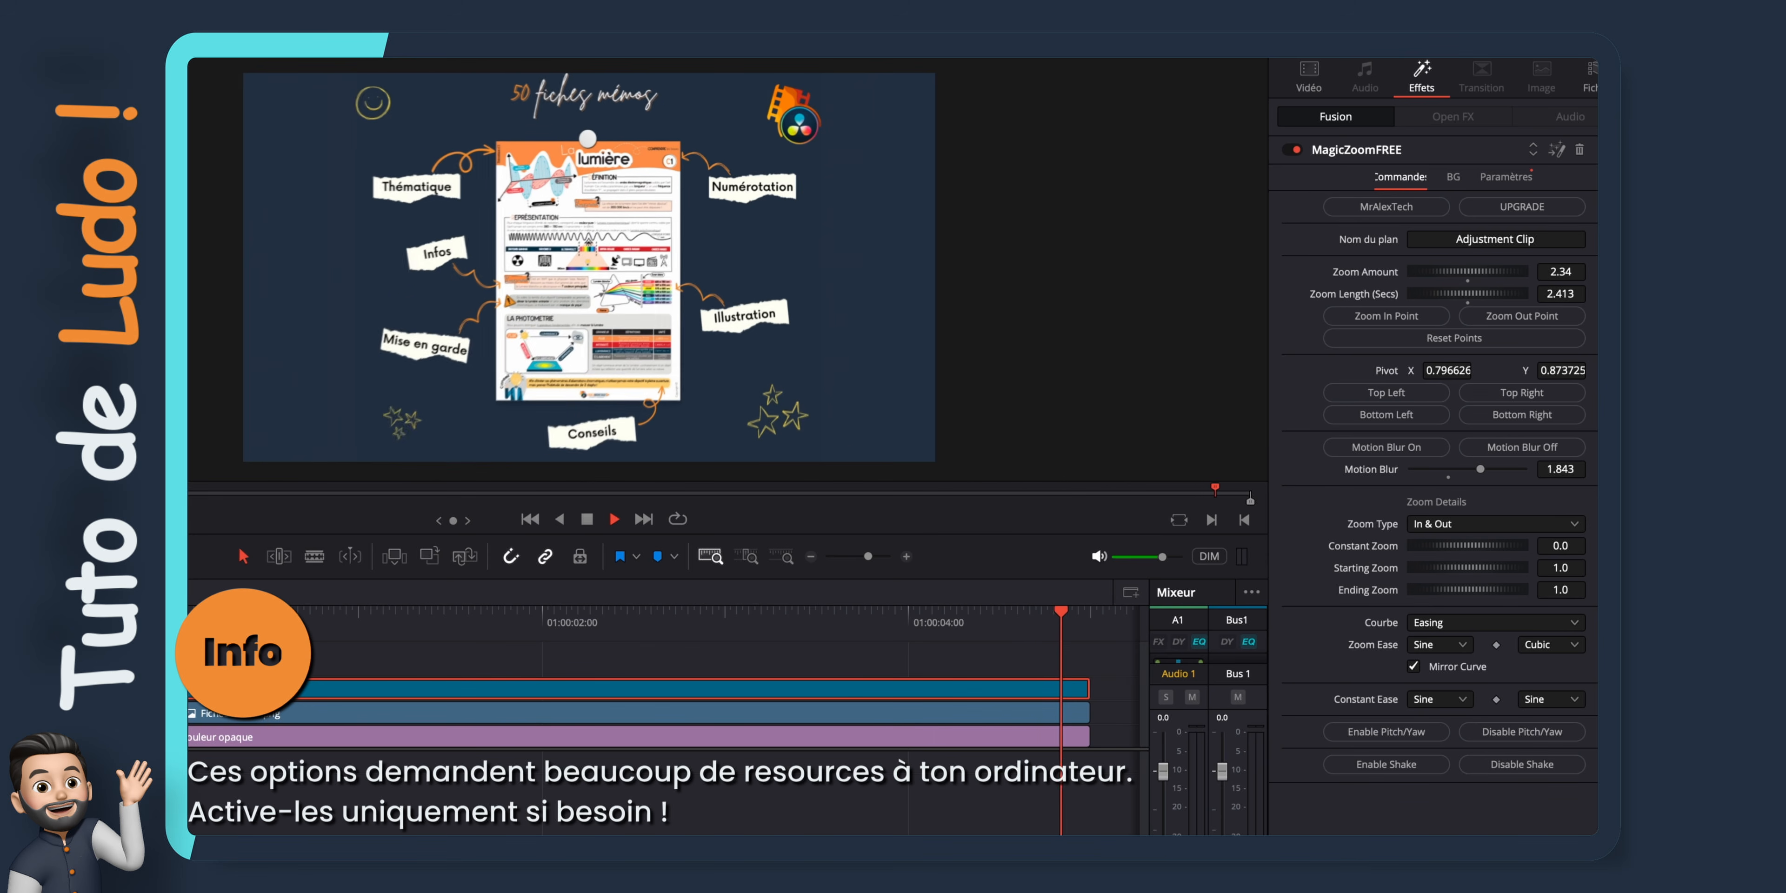
pyautogui.click(1499, 449)
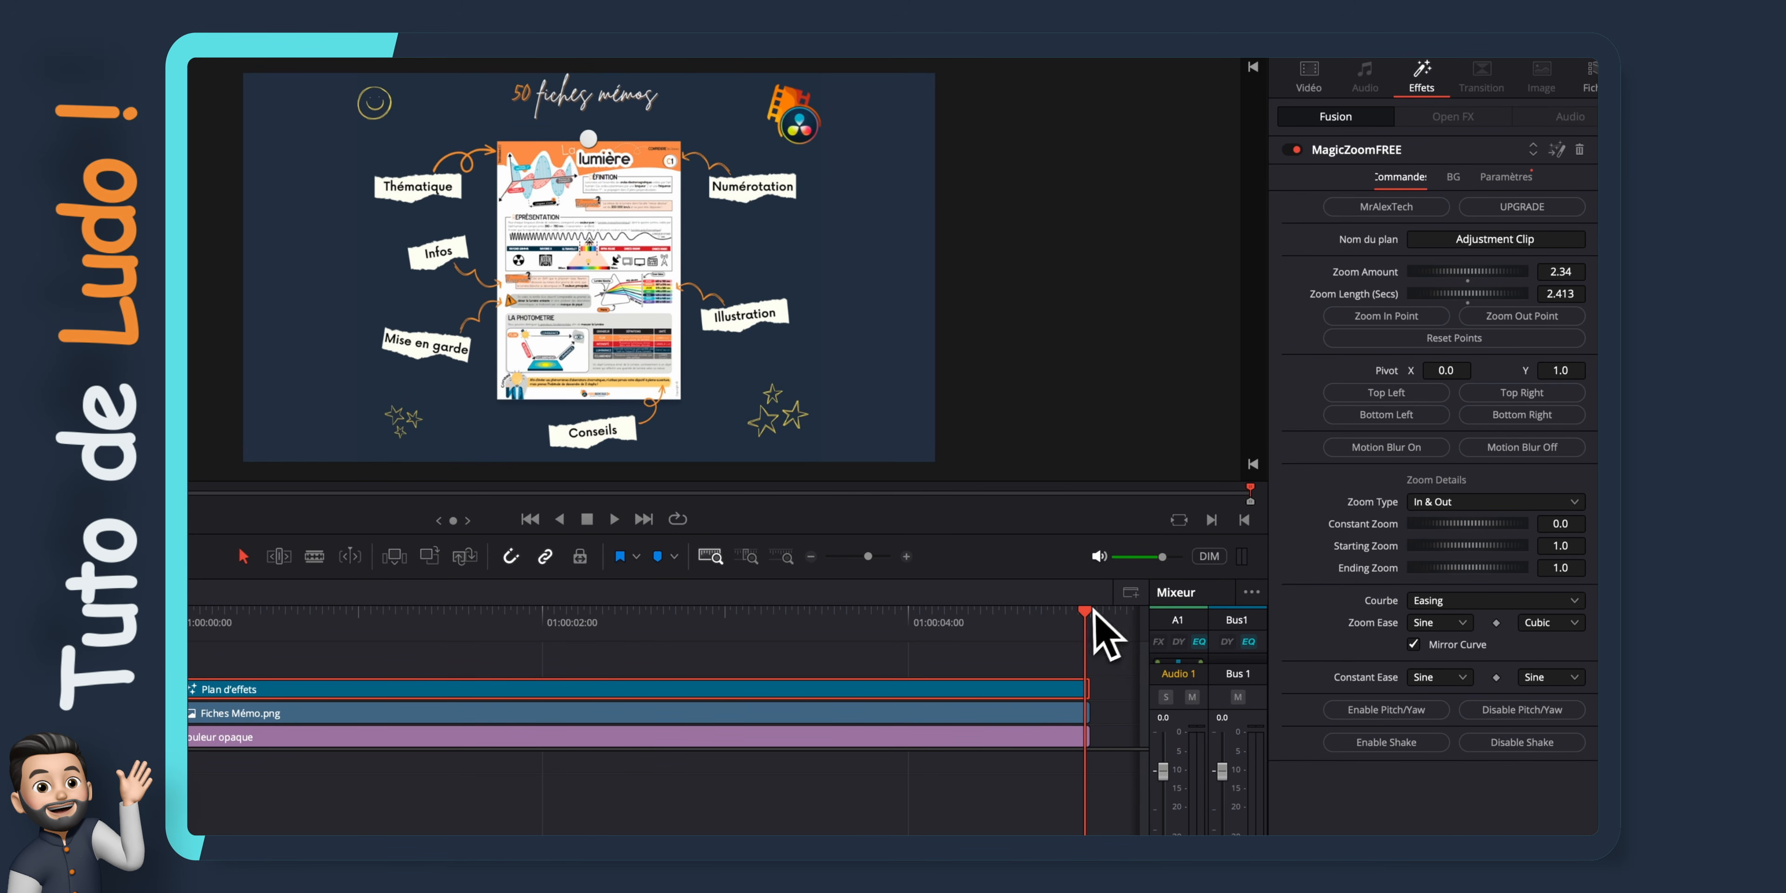
# Play back the zoom from the start with its pivot set to the Top Left corner
pyautogui.moveTo(1093, 610); pyautogui.dragTo(177, 615)
pyautogui.press('space')
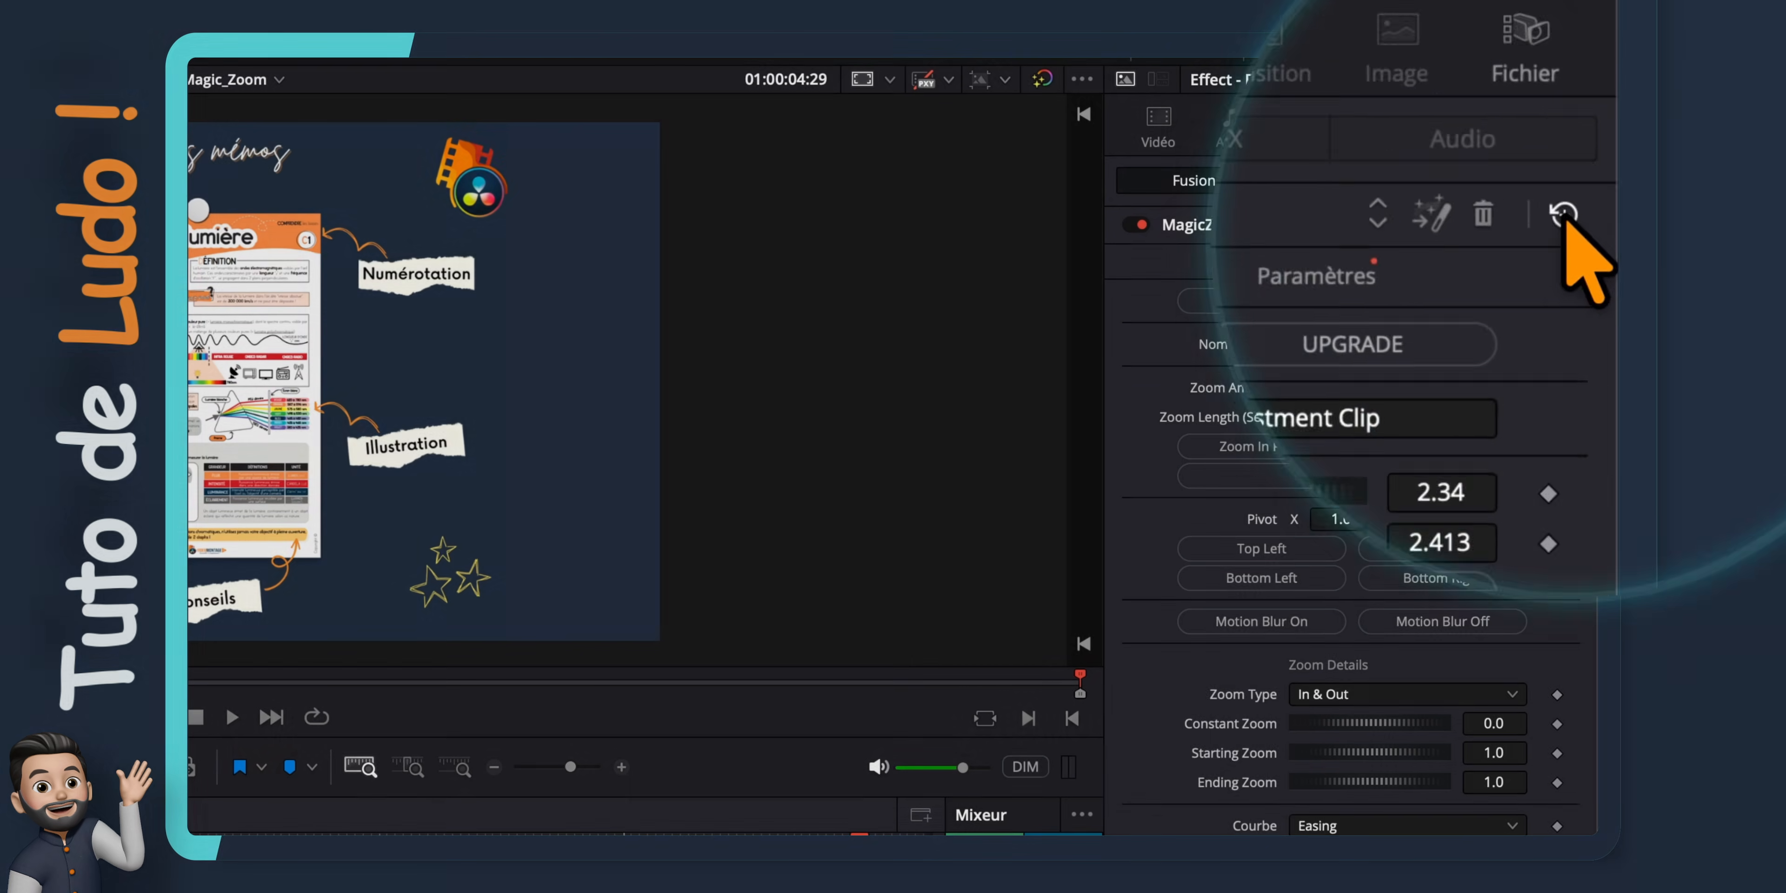
# Reset all MagicZoomFREE parameters to their defaults and open the effect's upgrade page
pyautogui.click(1565, 223)
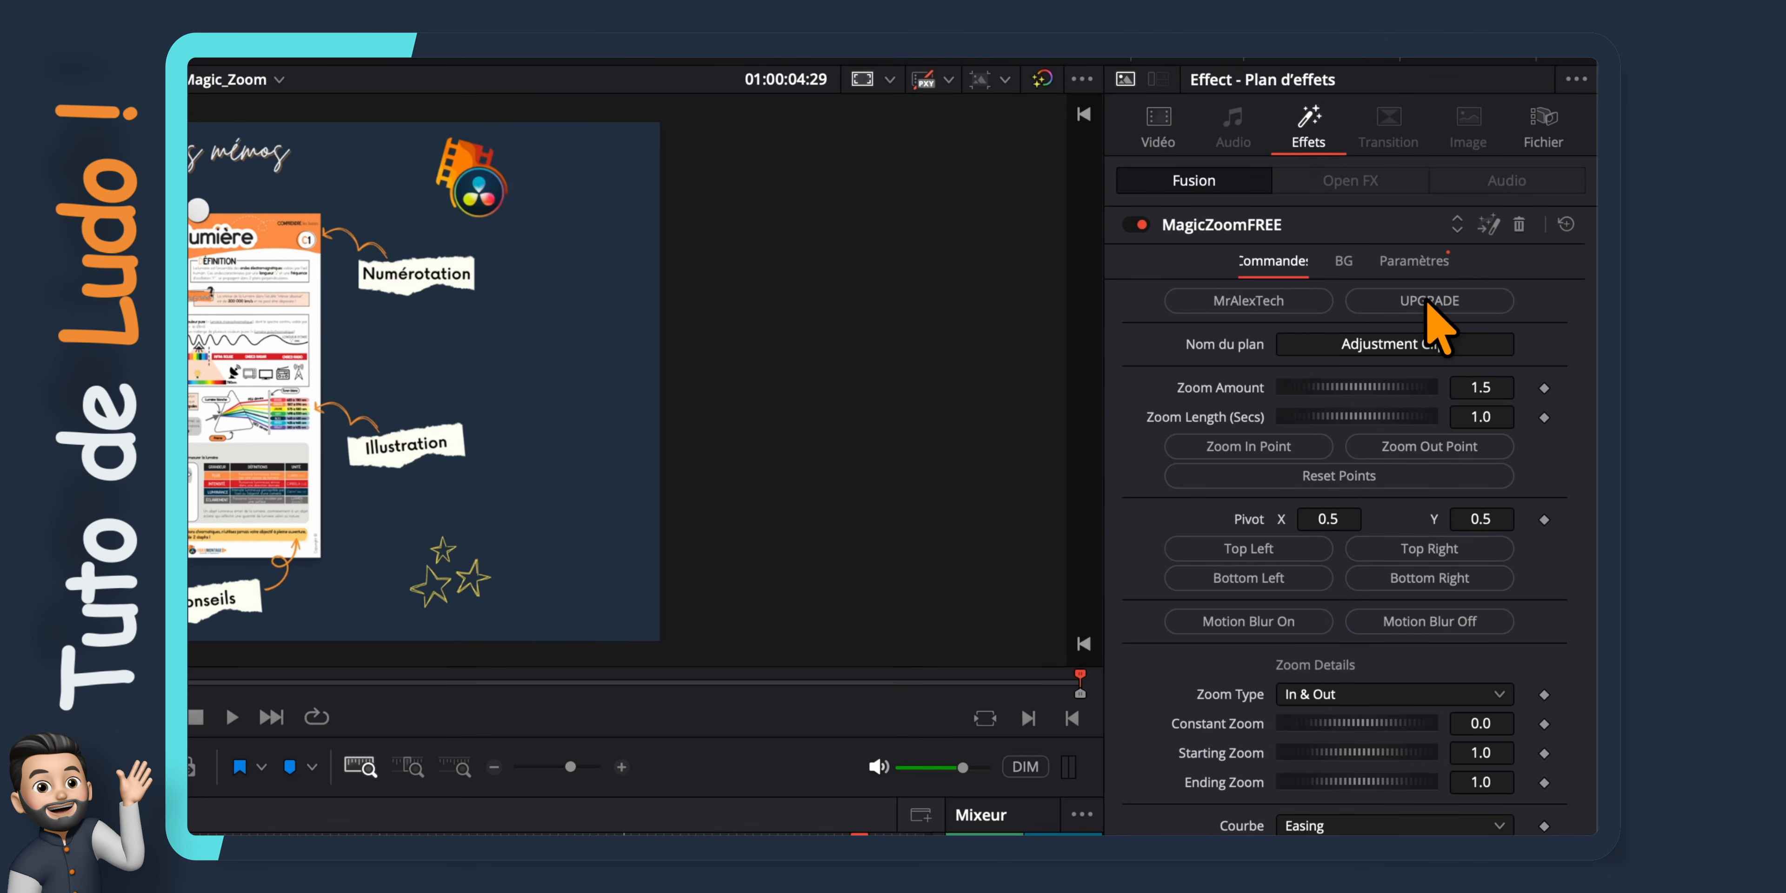
pyautogui.click(1428, 306)
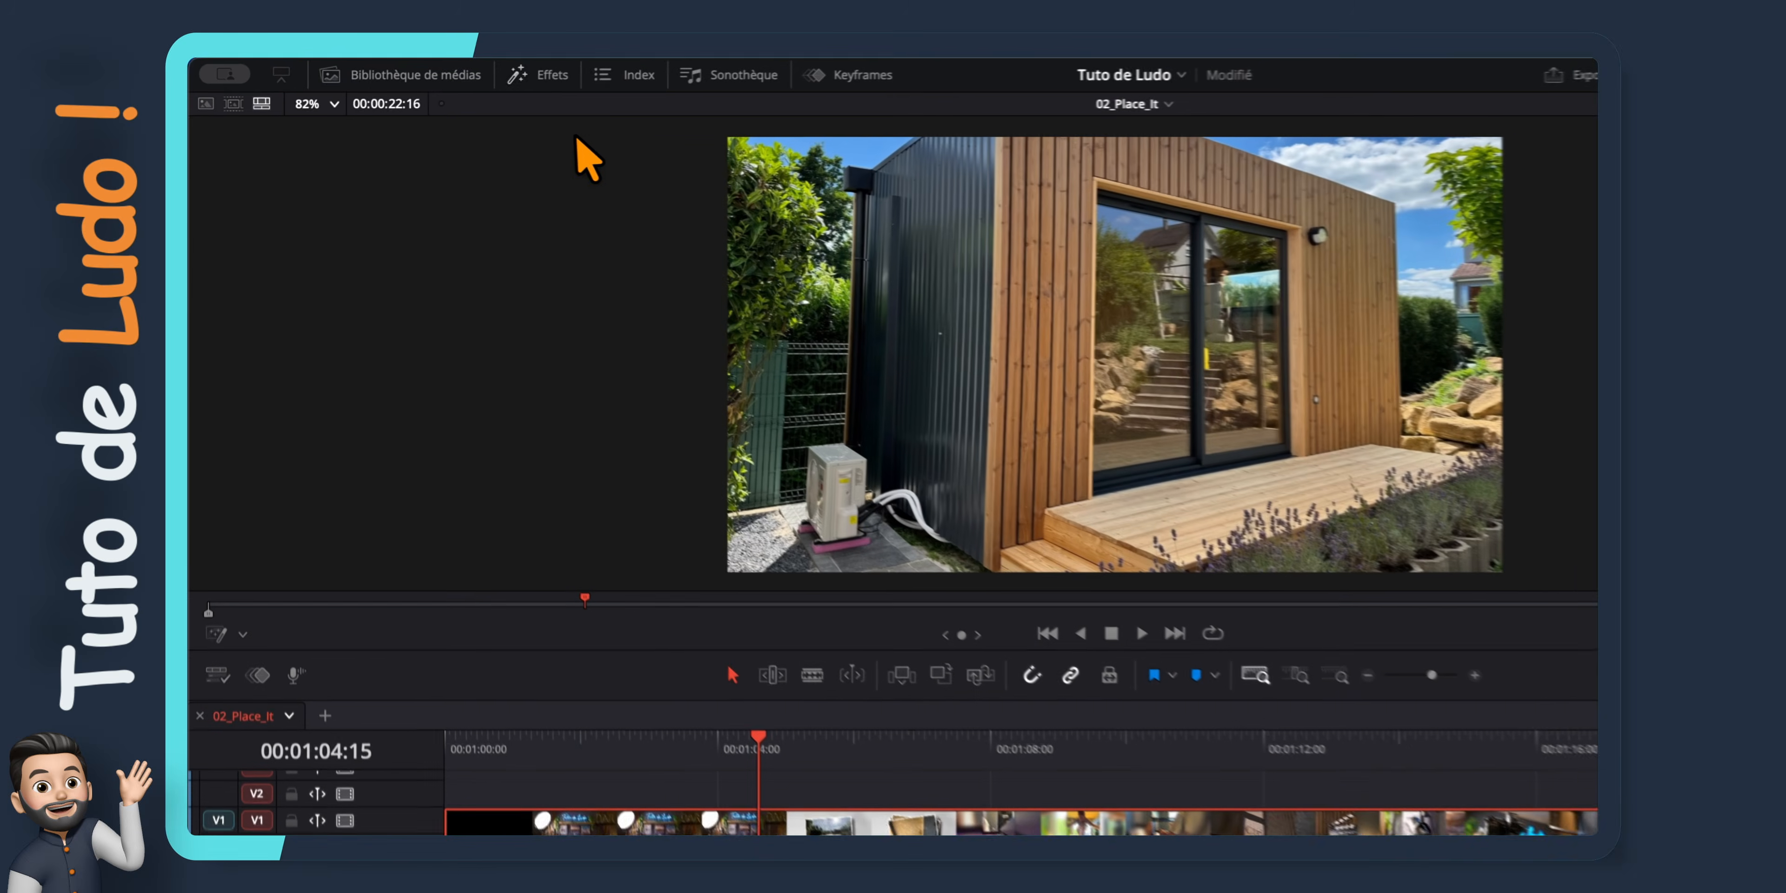
# Apply the Soundly Place it VST effect to the Studio Tour.mp4 audio clip and play it back
pyautogui.click(450, 85)
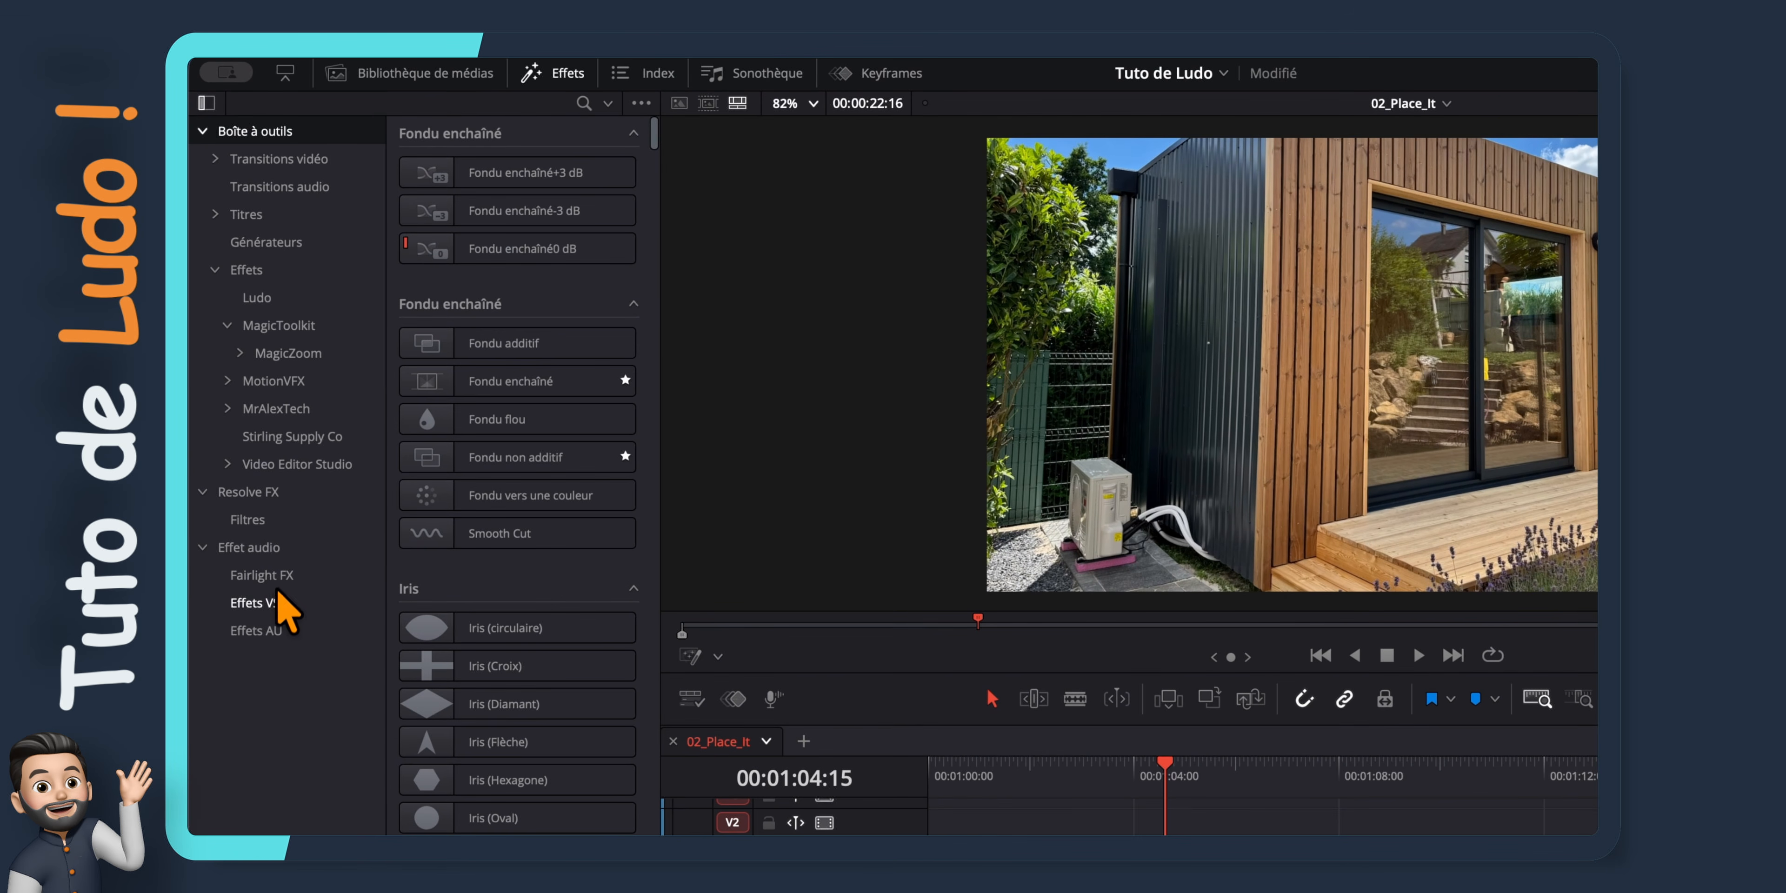
pyautogui.click(281, 603)
pyautogui.moveTo(572, 176); pyautogui.dragTo(971, 790)
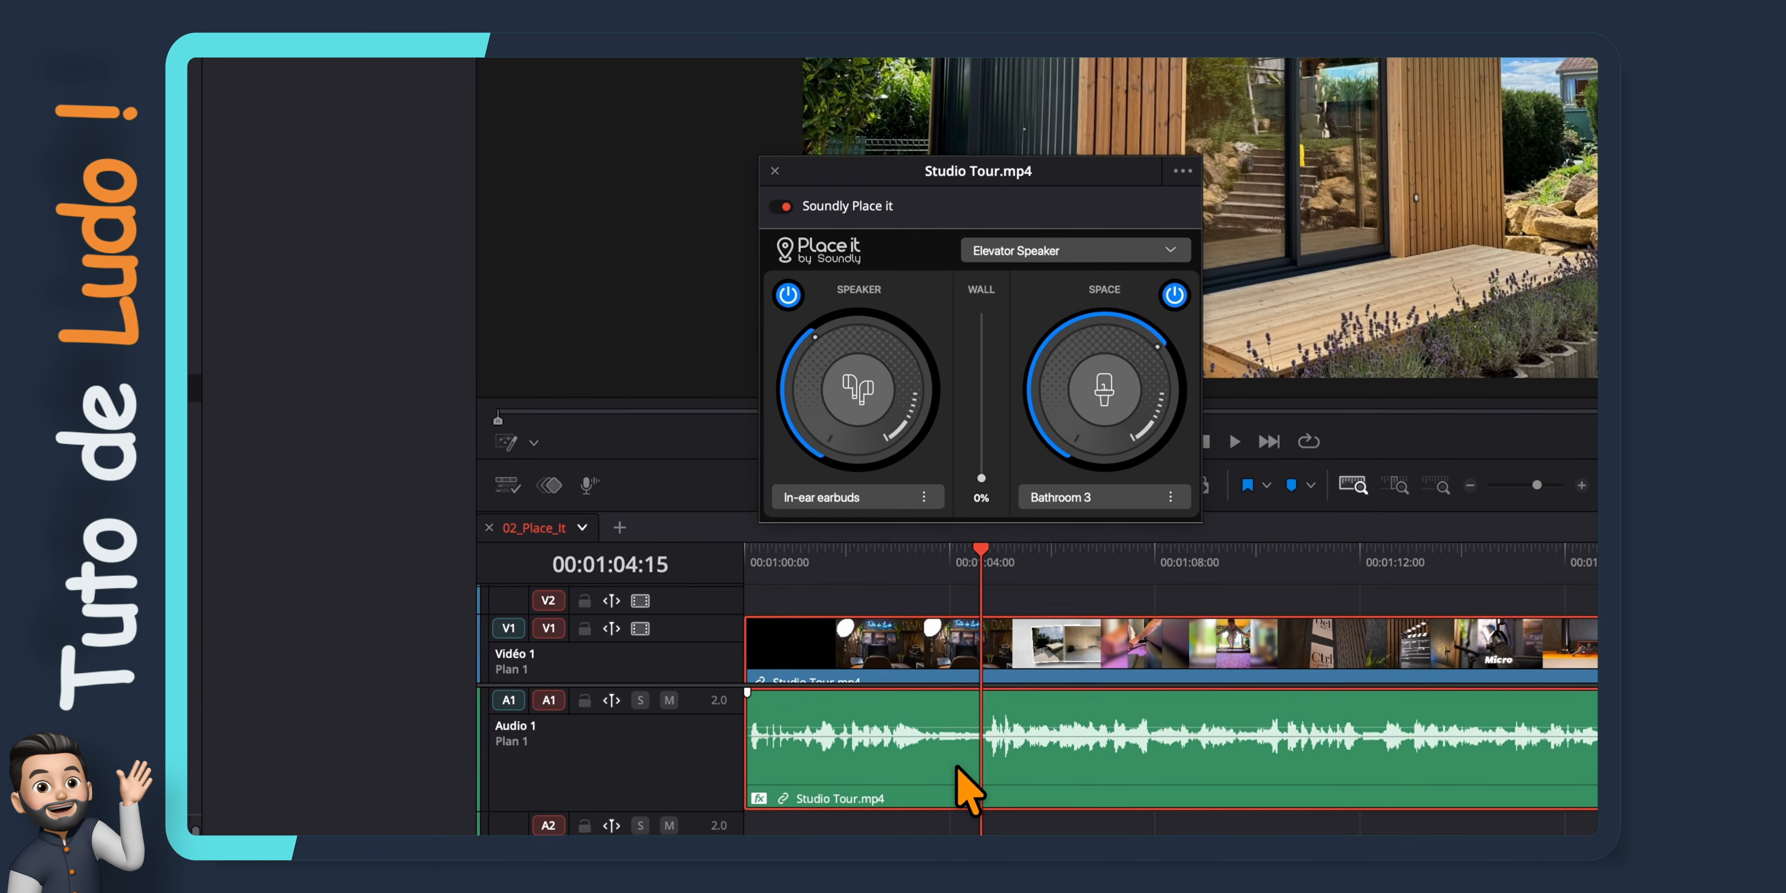
pyautogui.press('space')
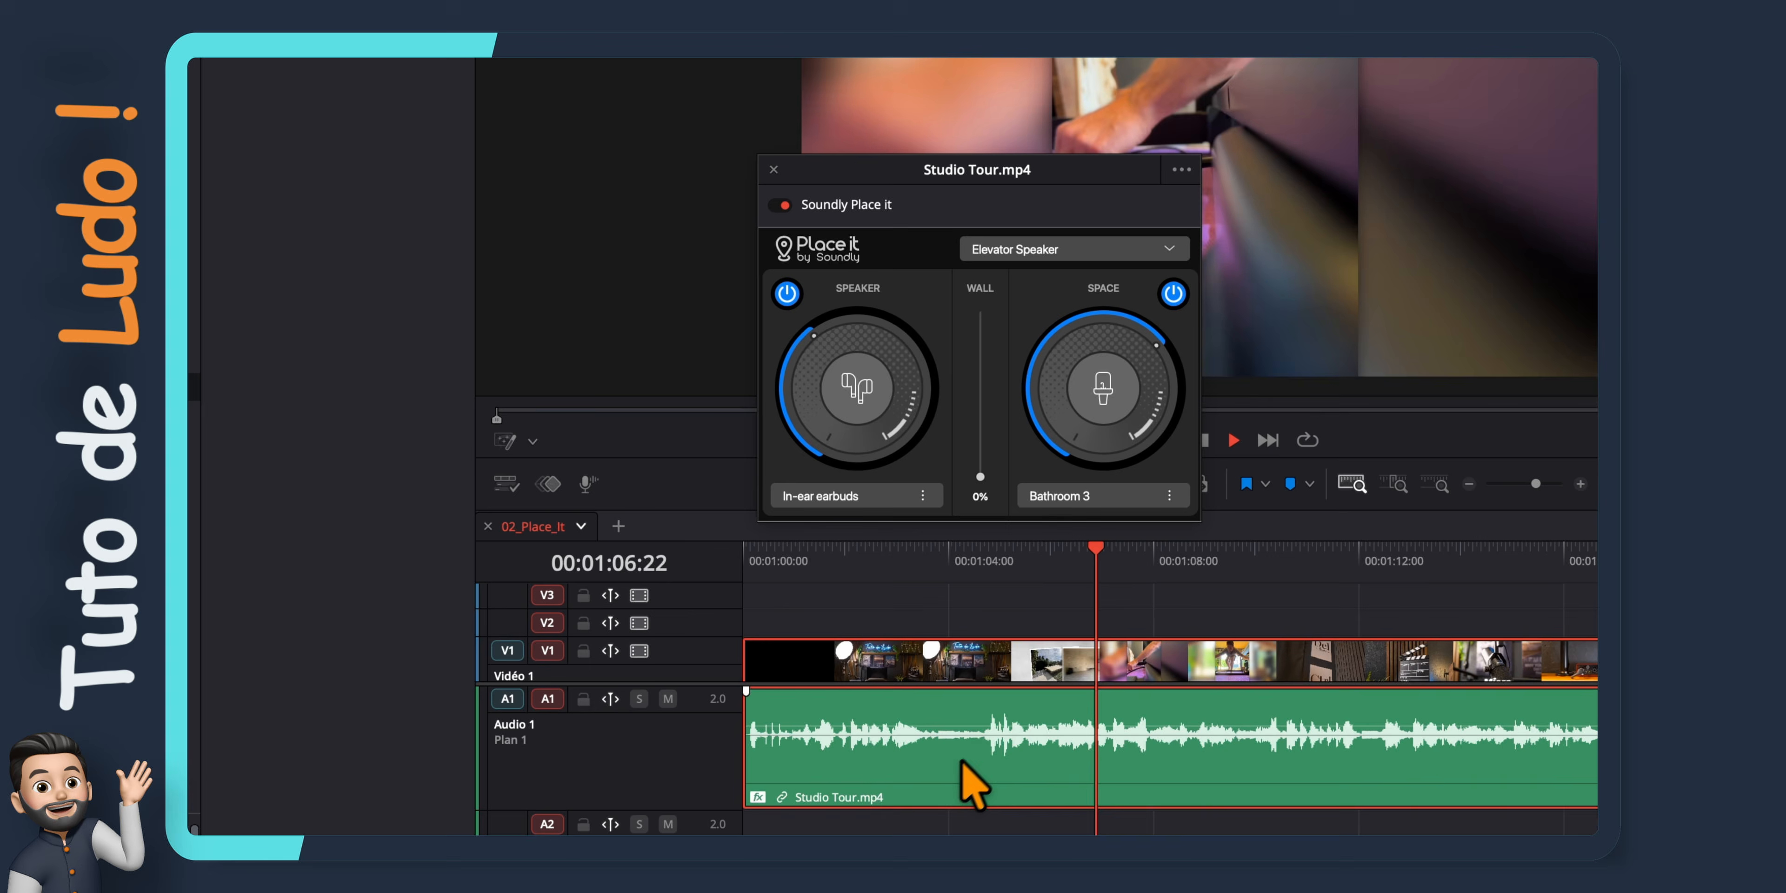
pyautogui.press('space')
# Load the Cathedral preset in Soundly Place it and raise the In-ear earbuds speaker amount during playback
pyautogui.click(1170, 251)
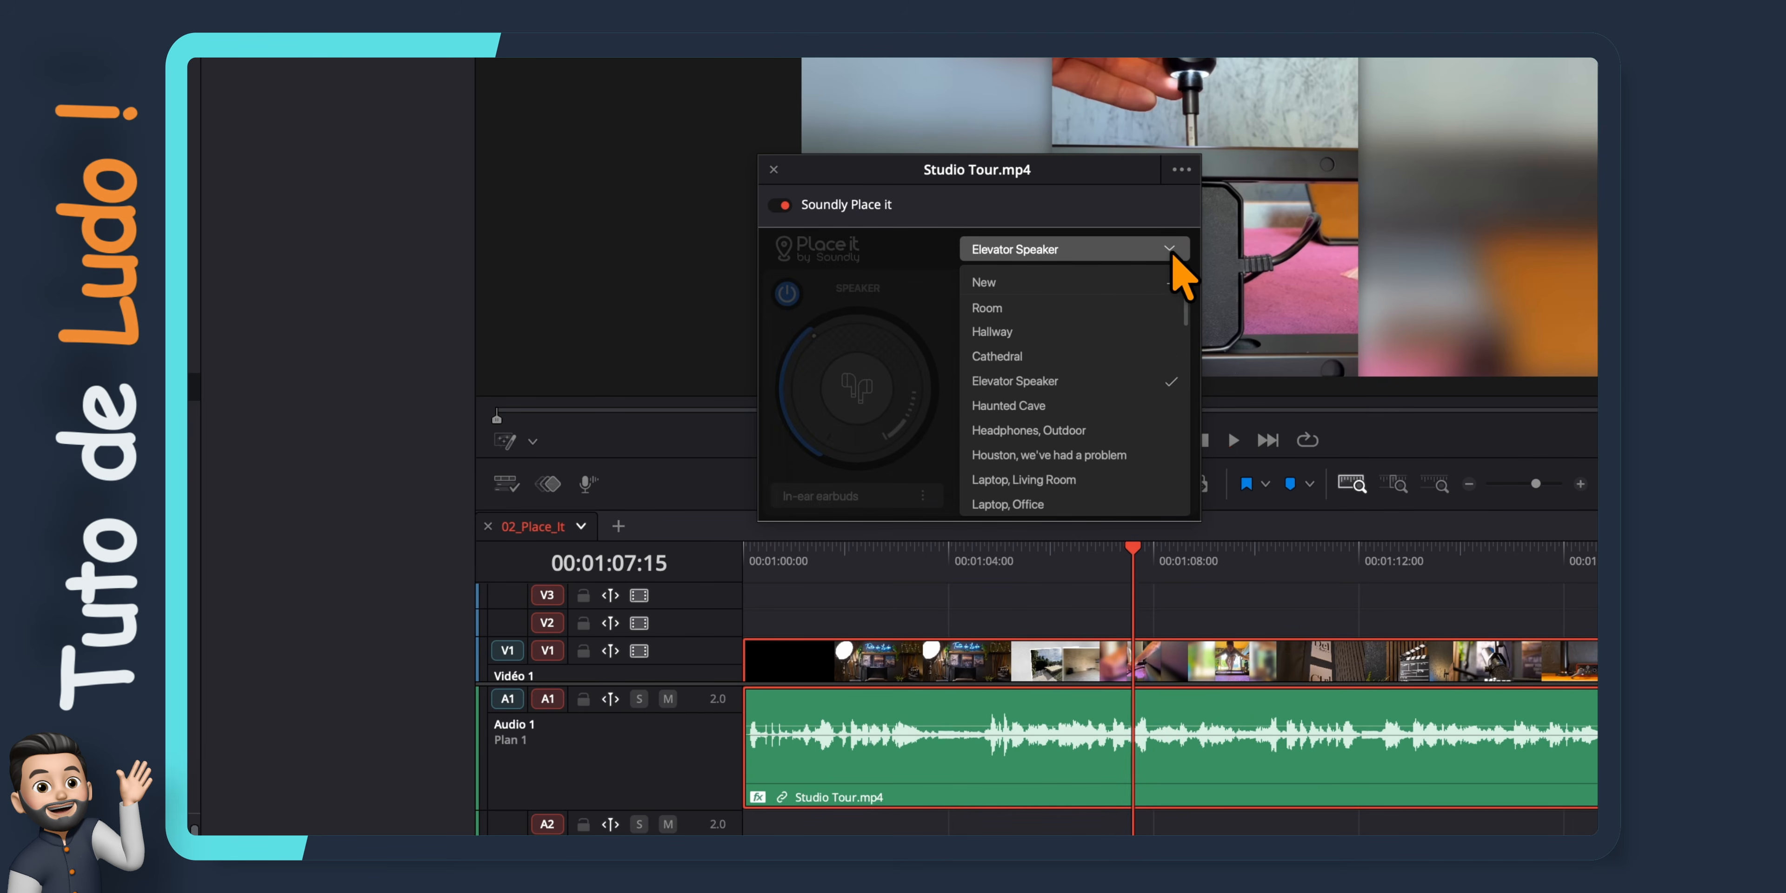
pyautogui.click(1143, 356)
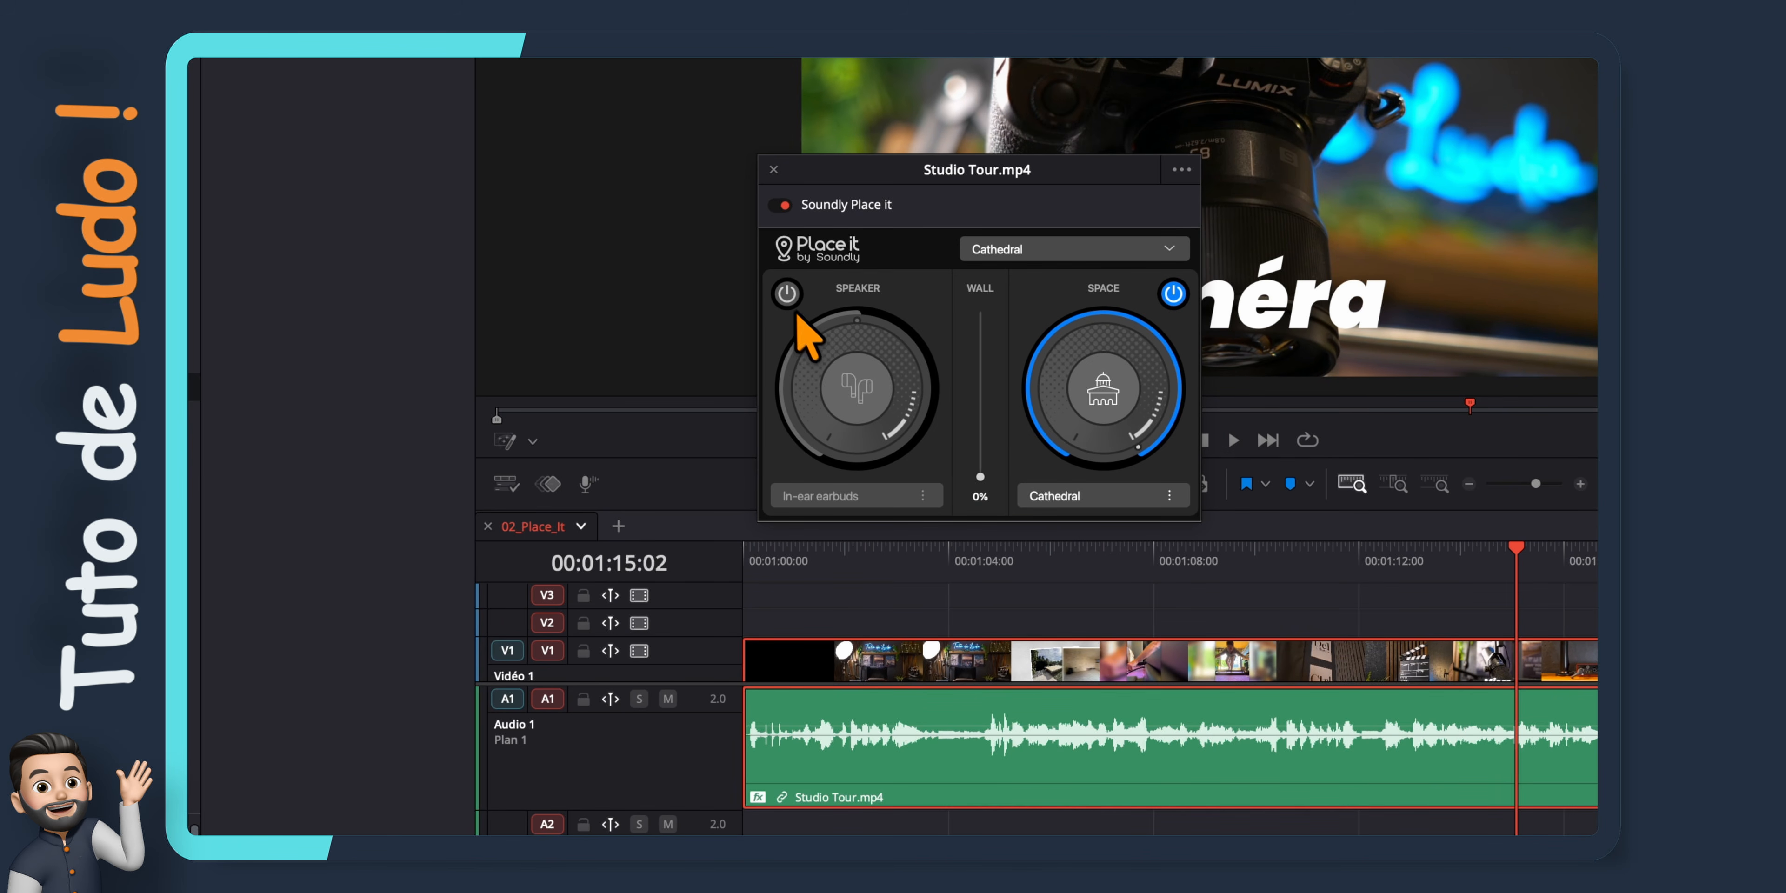
pyautogui.press('space')
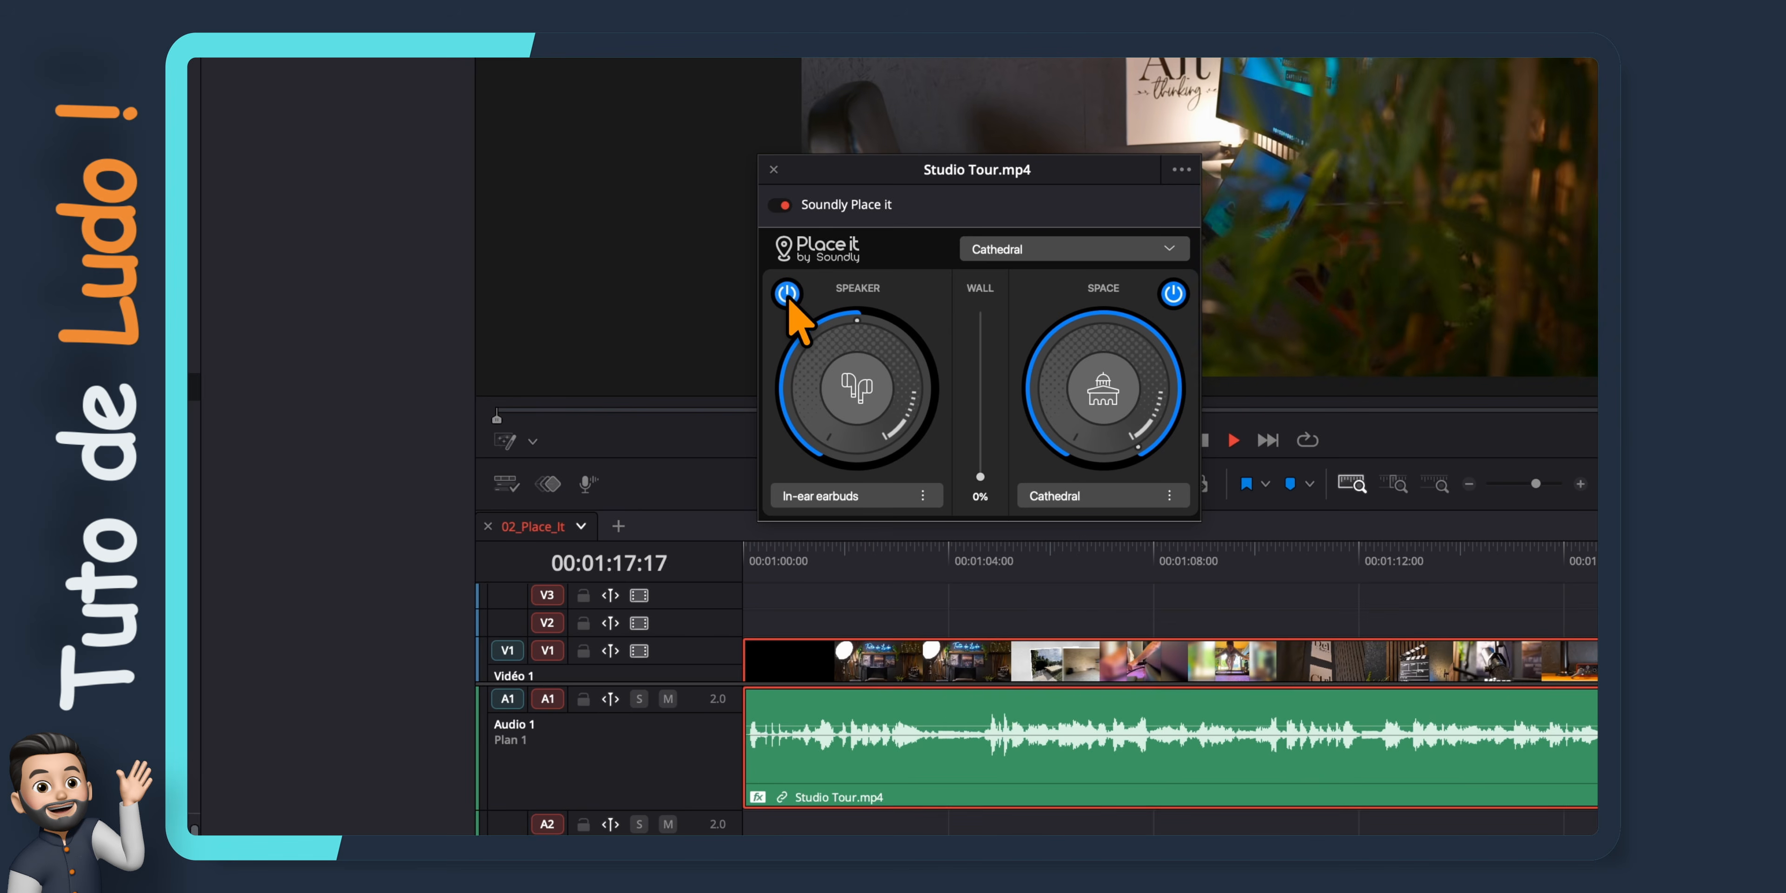
pyautogui.moveTo(855, 322); pyautogui.dragTo(1020, 222)
pyautogui.press('space')
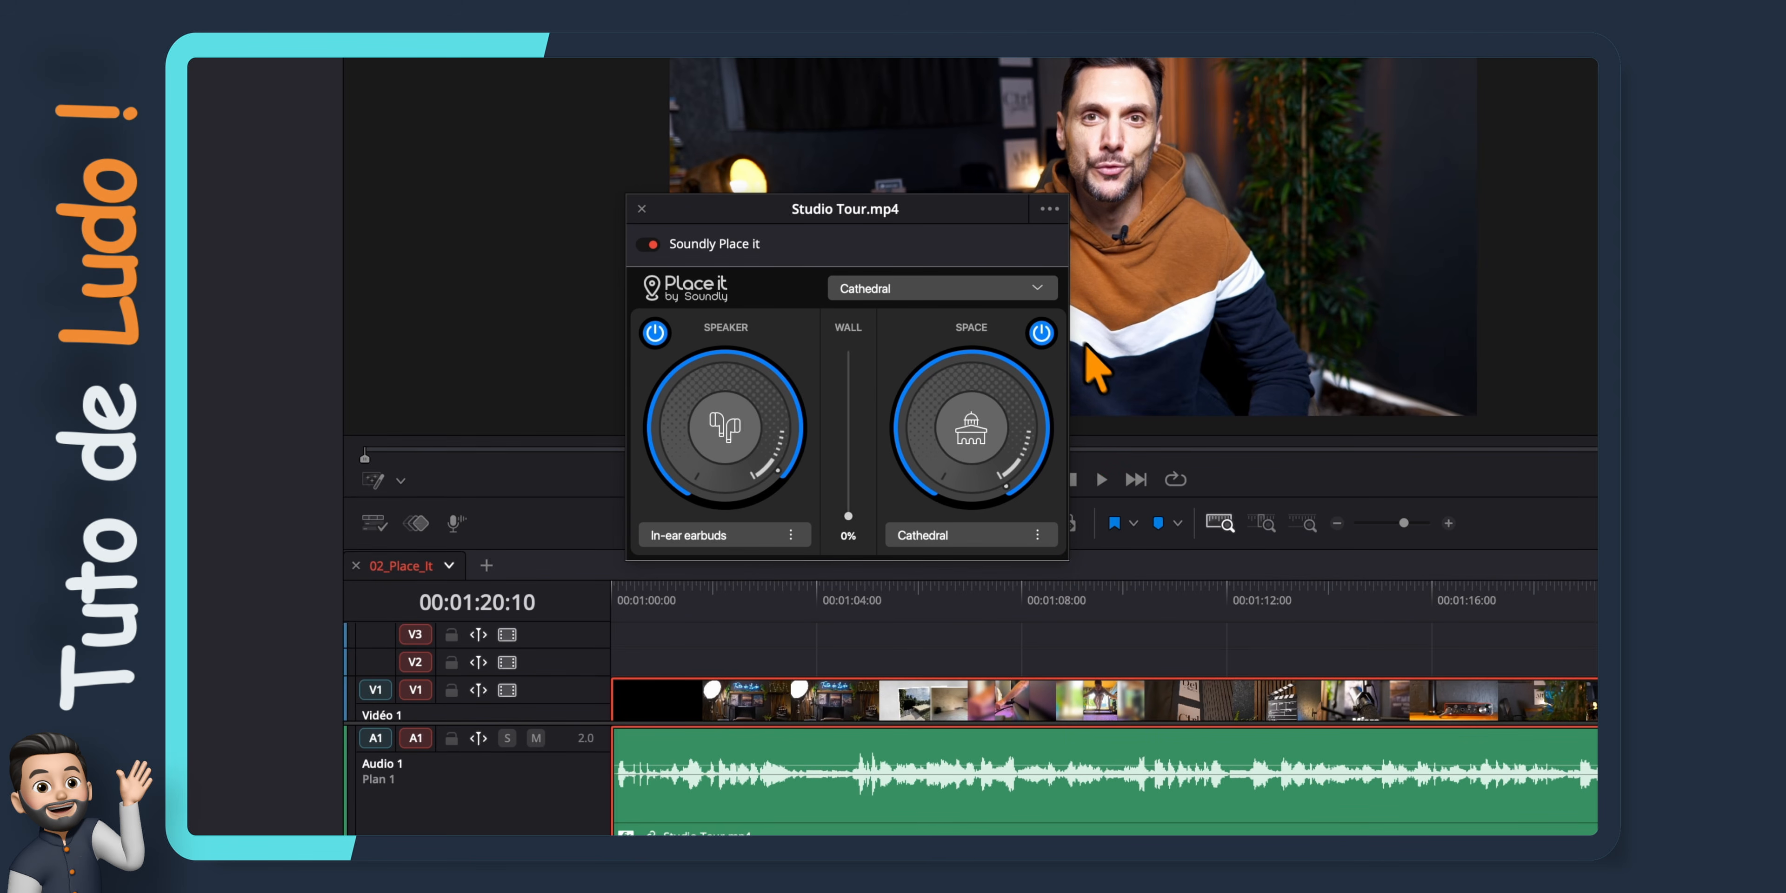
# Switch off the Space section and lower the speaker amount to about 0.33, playing the clip from about 00:01:09 to compare
pyautogui.click(1123, 593)
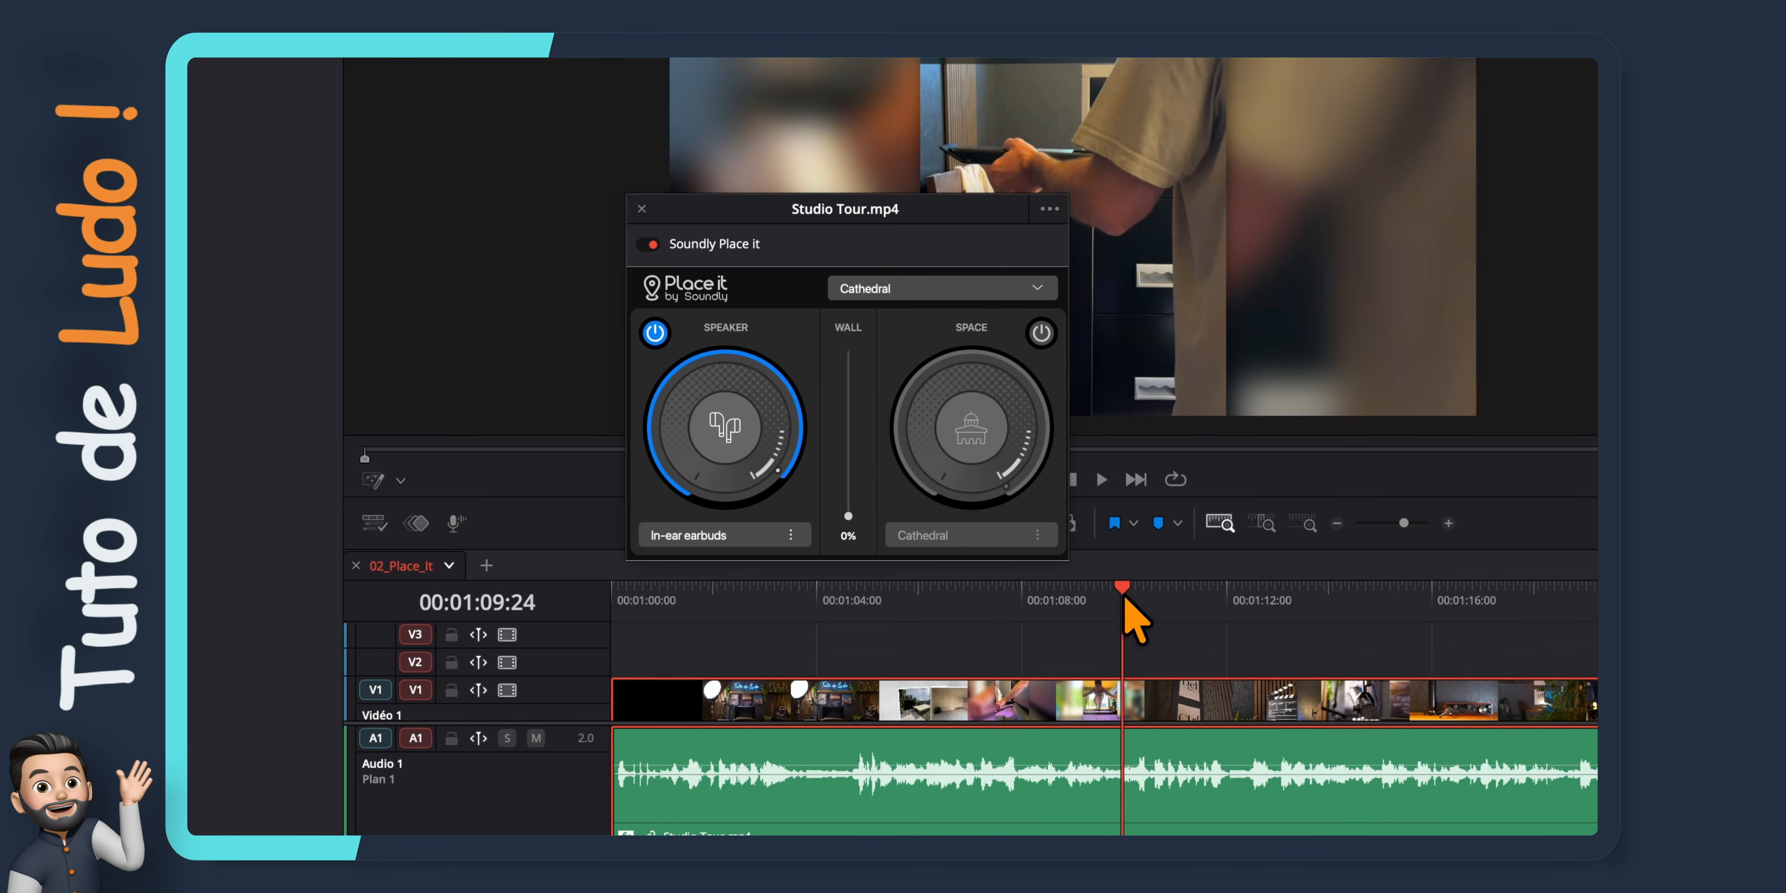
pyautogui.press('space')
pyautogui.press('space')
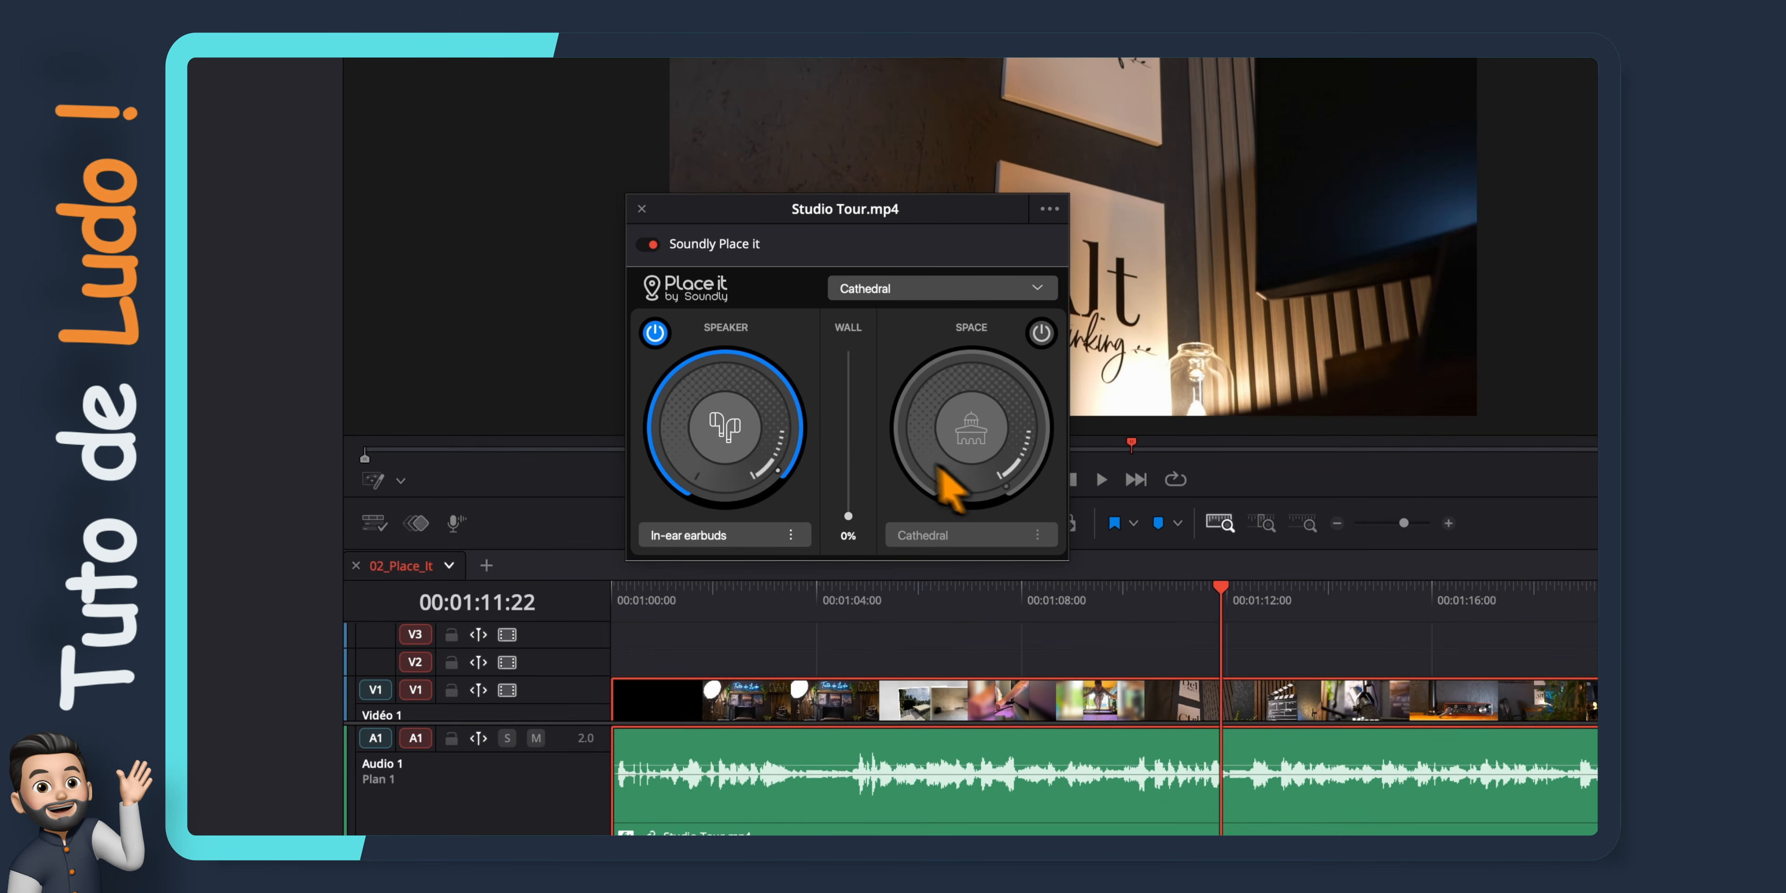
pyautogui.press('space')
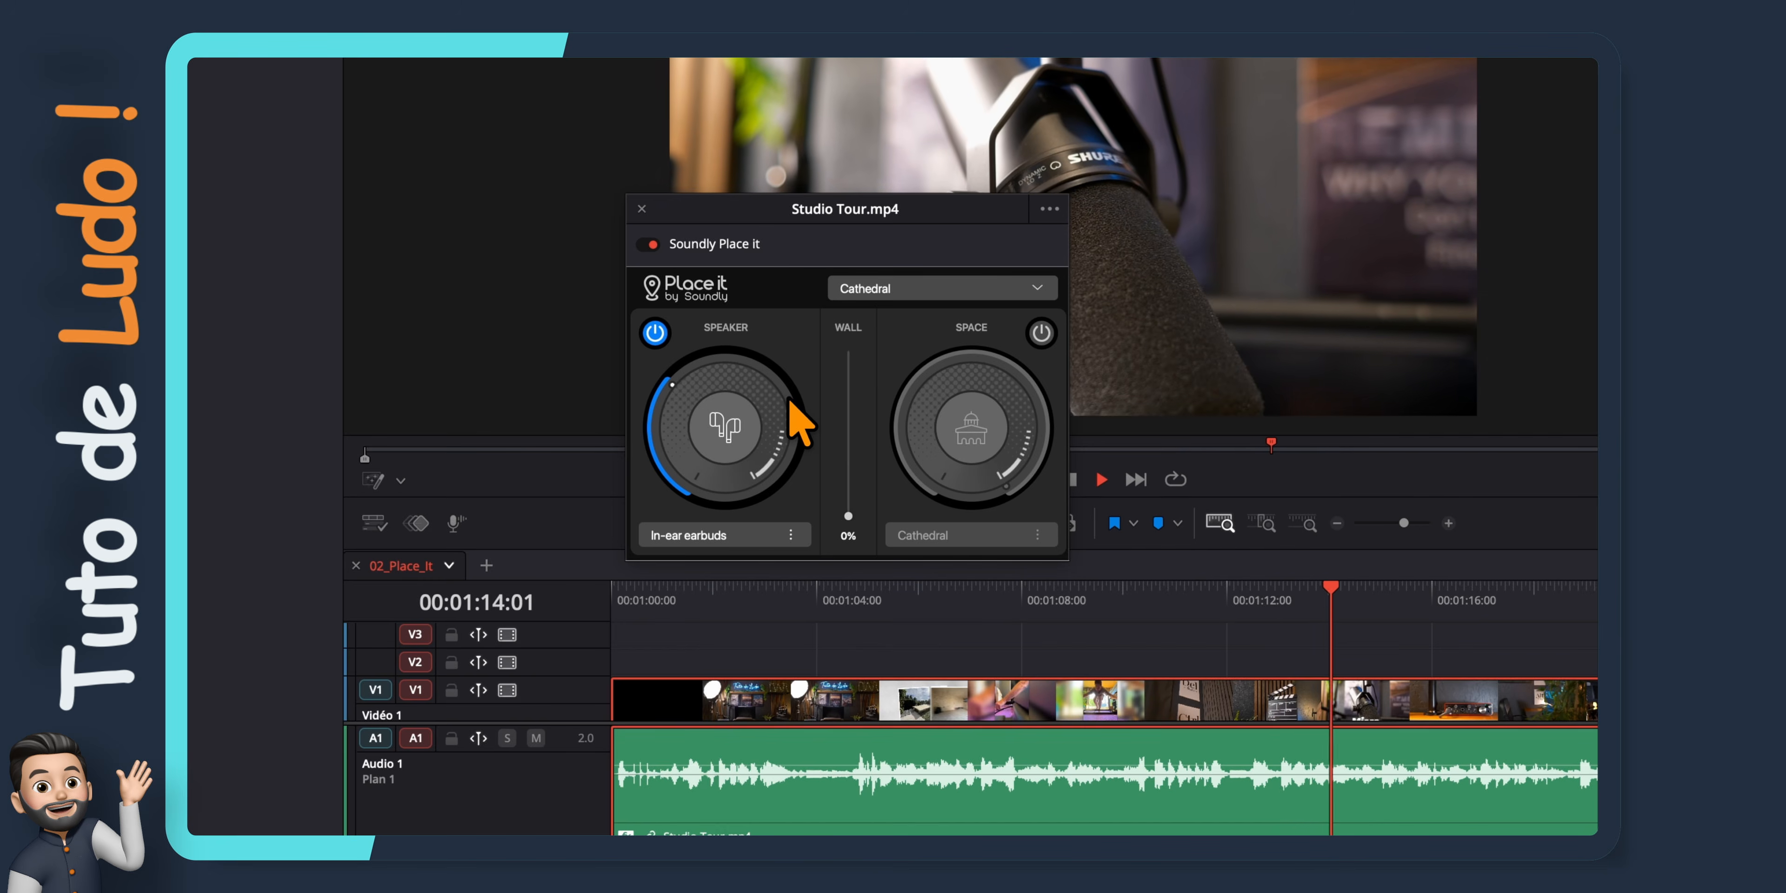
pyautogui.press('space')
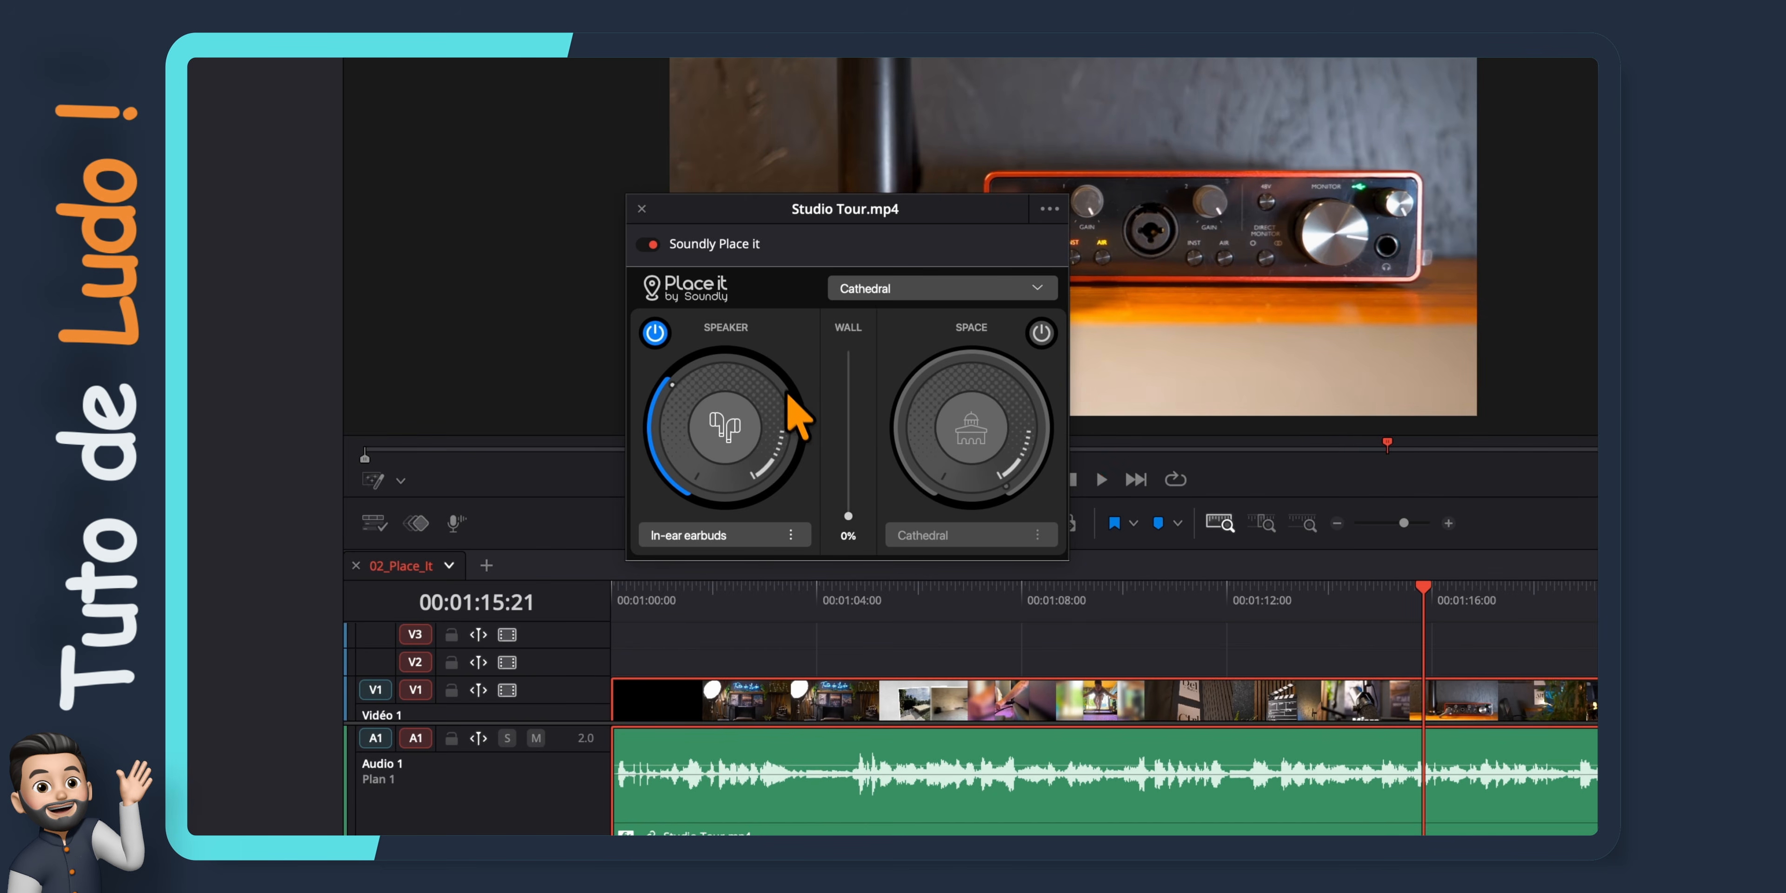
# Close the Soundly Place it window and show the clip's audio effect settings in the inspector
pyautogui.click(642, 208)
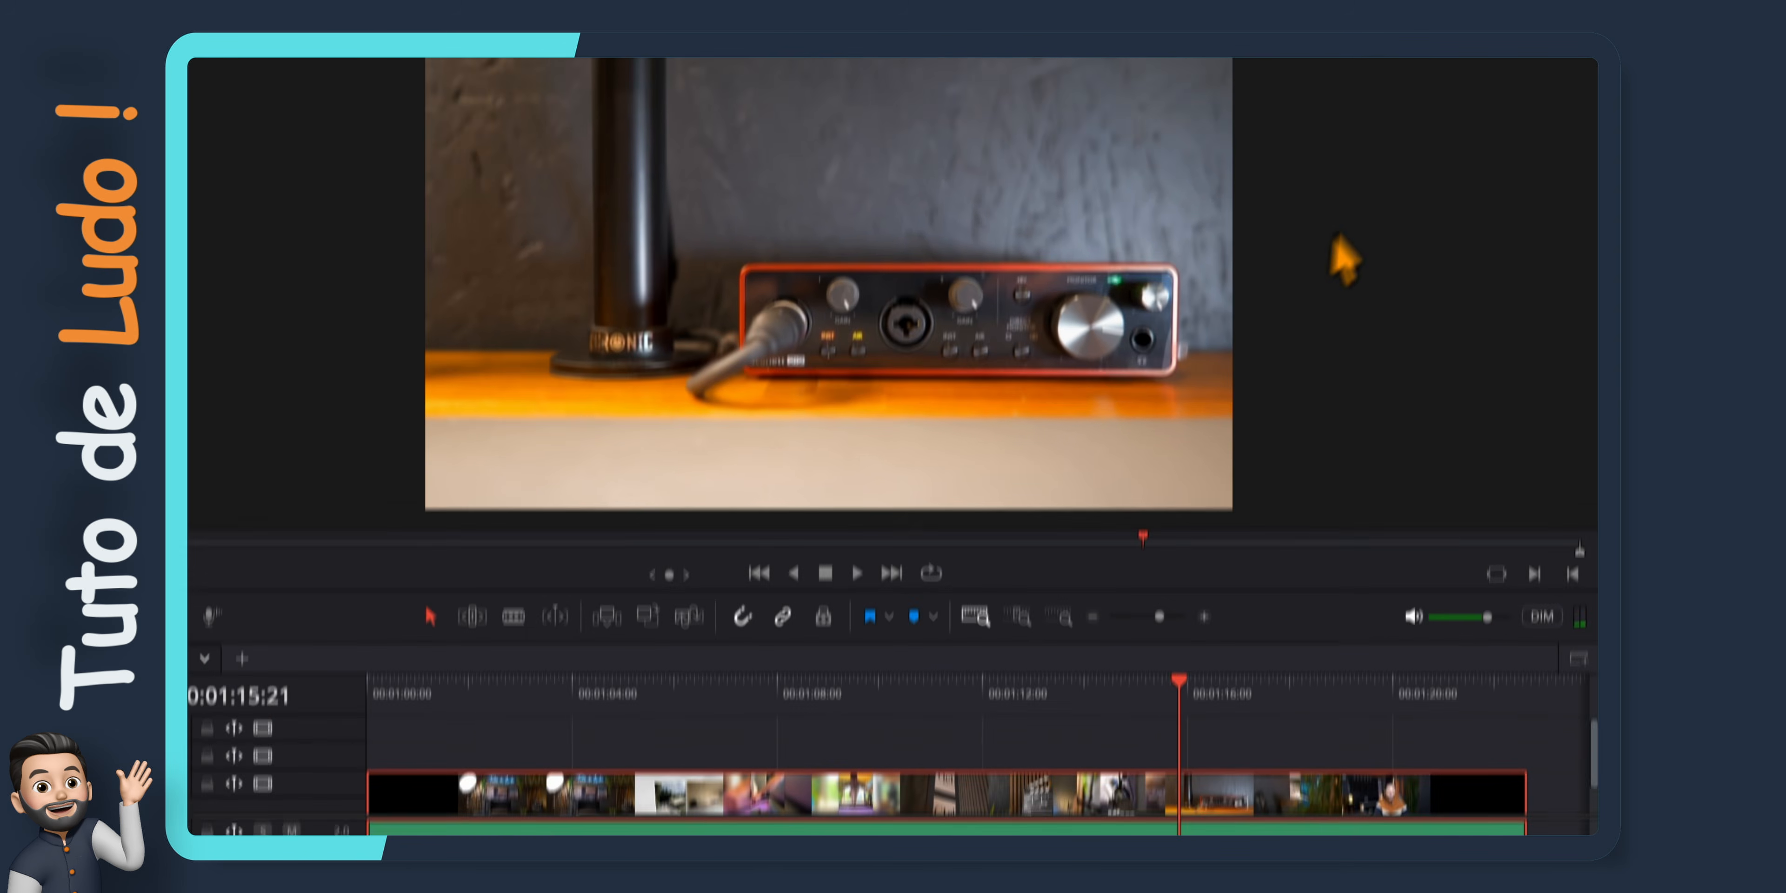
pyautogui.click(1483, 67)
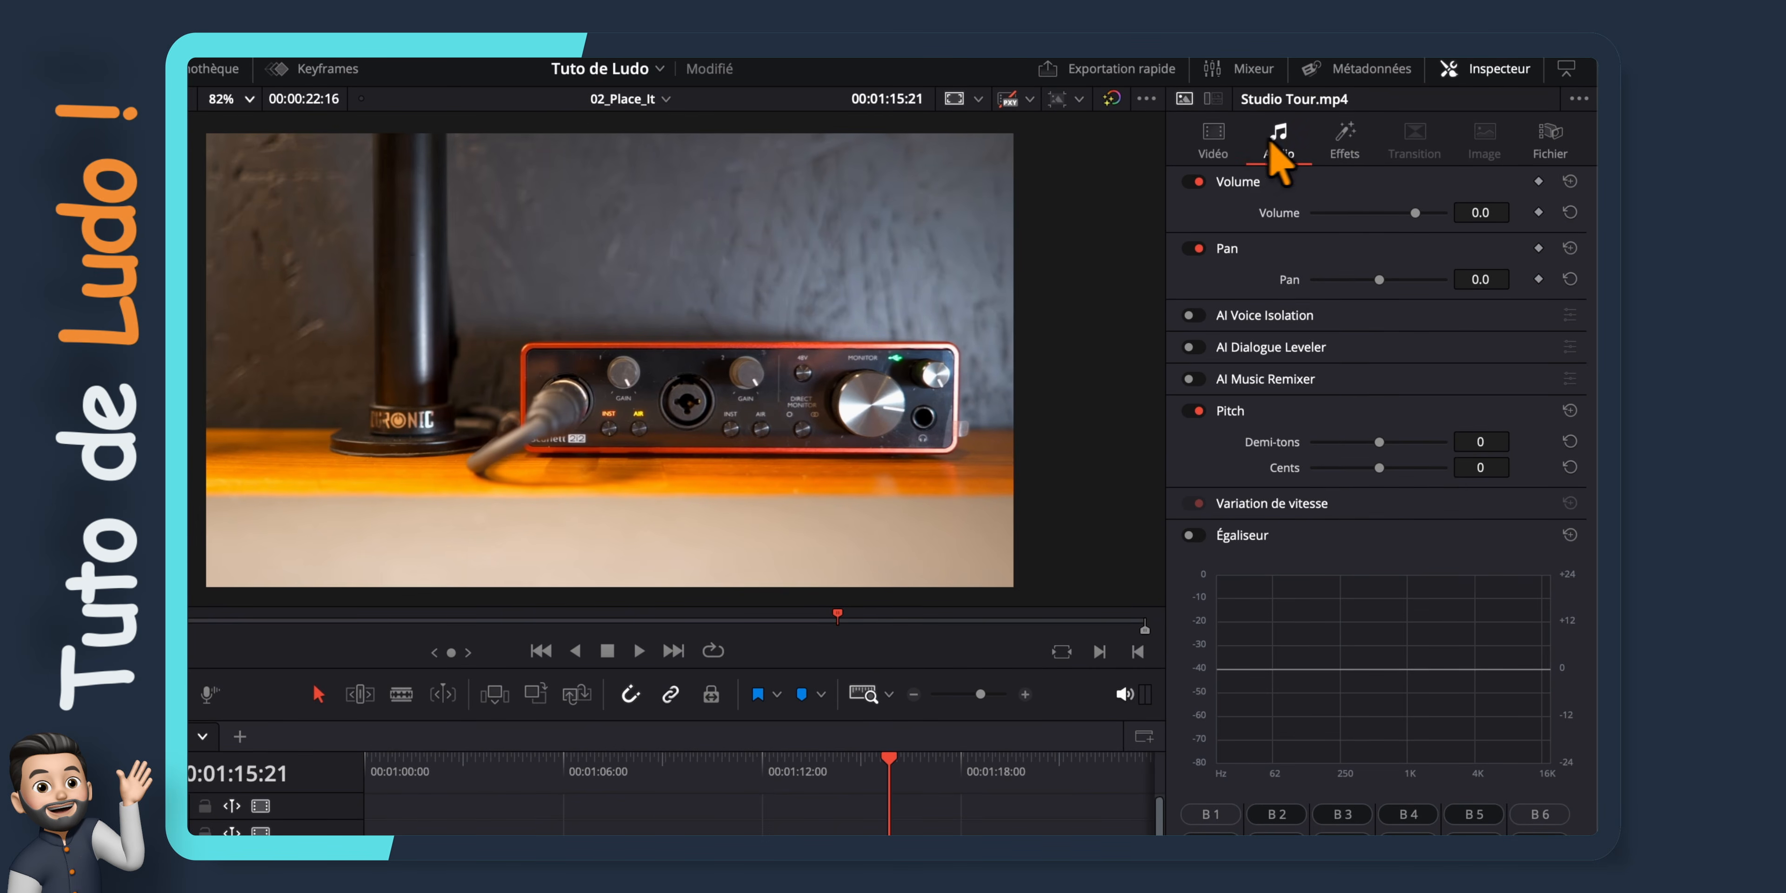
pyautogui.click(1338, 147)
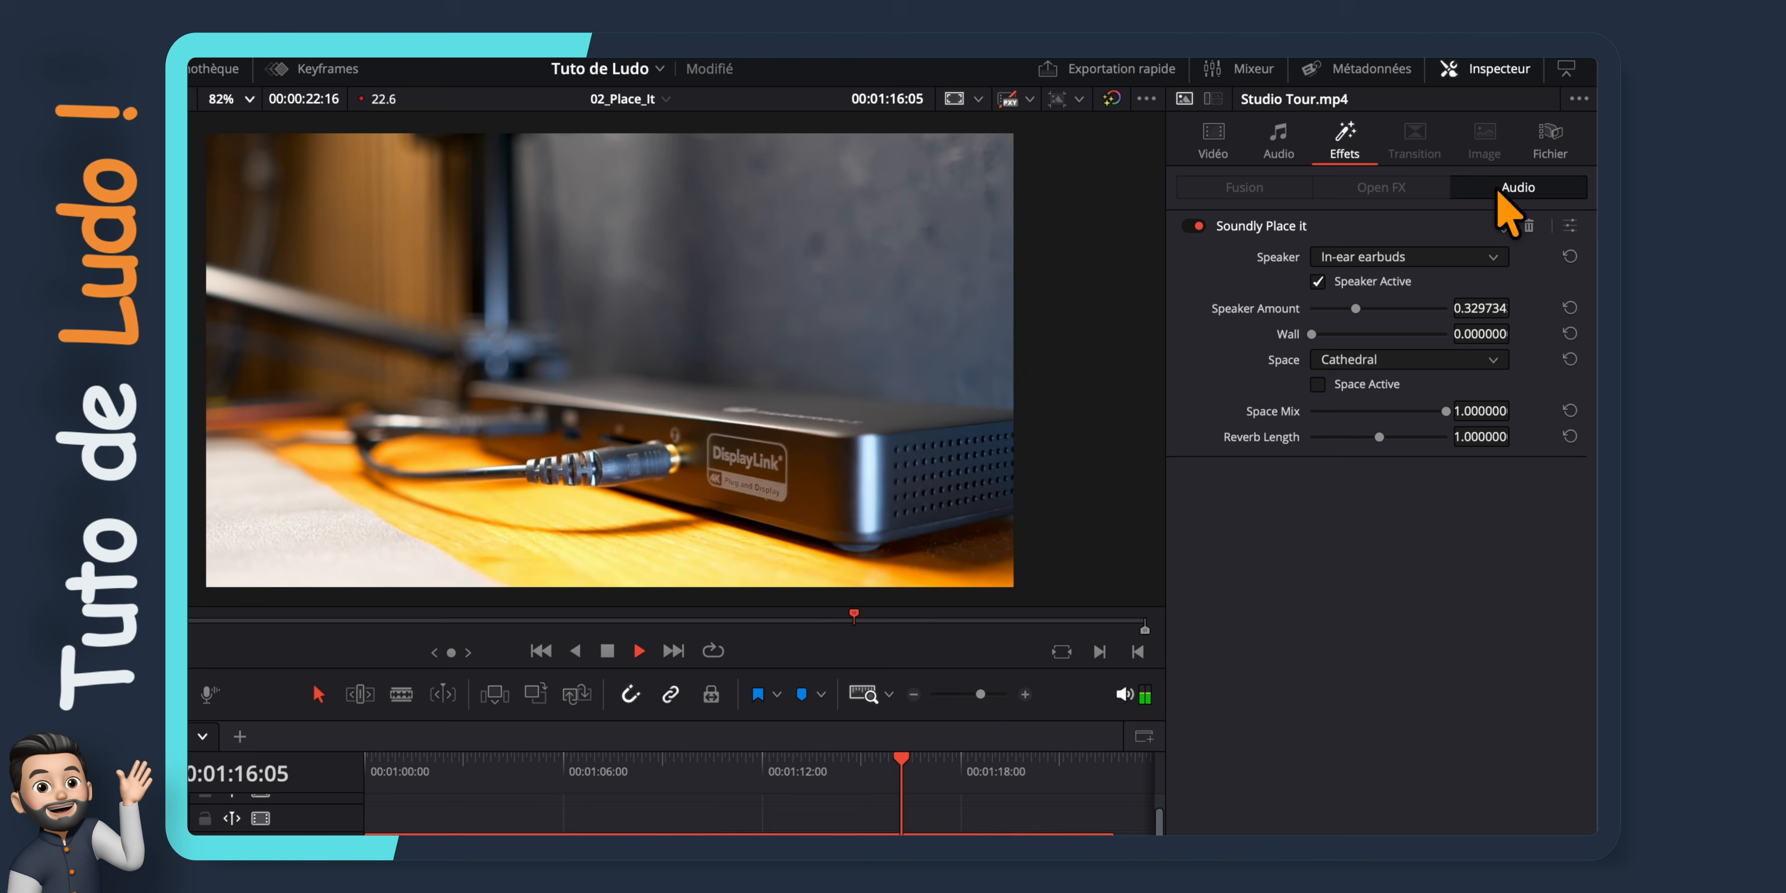
# Set the Soundly Place it speaker to Walkie Talkie and play back the result
pyautogui.click(1494, 258)
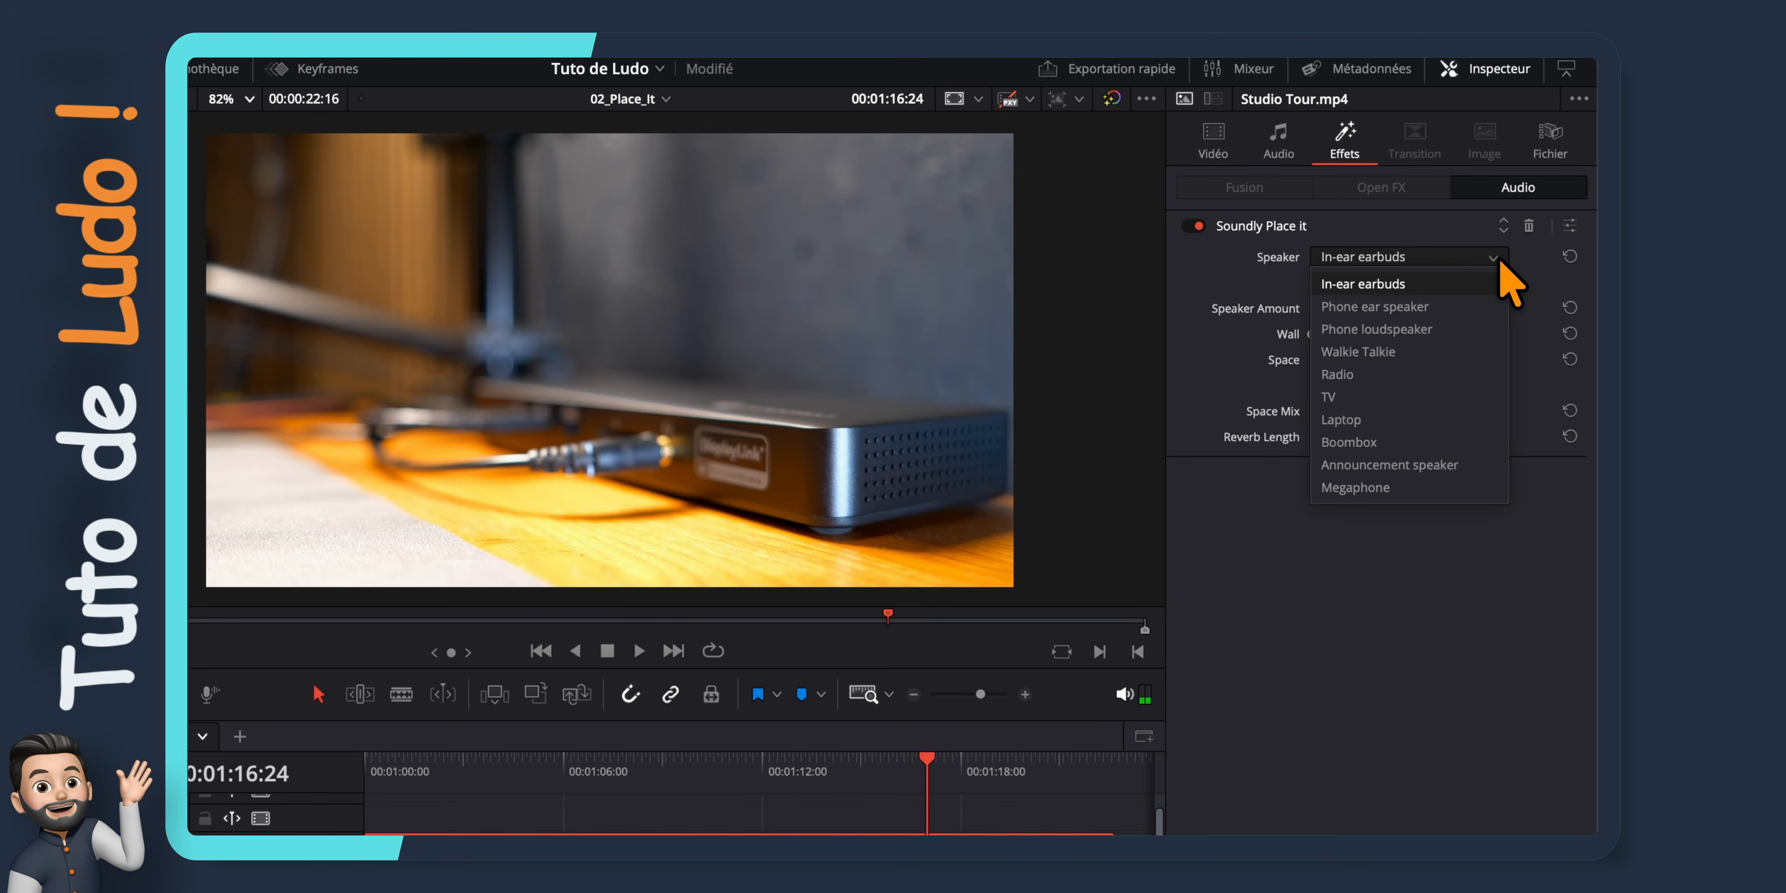
pyautogui.click(1449, 352)
pyautogui.press('space')
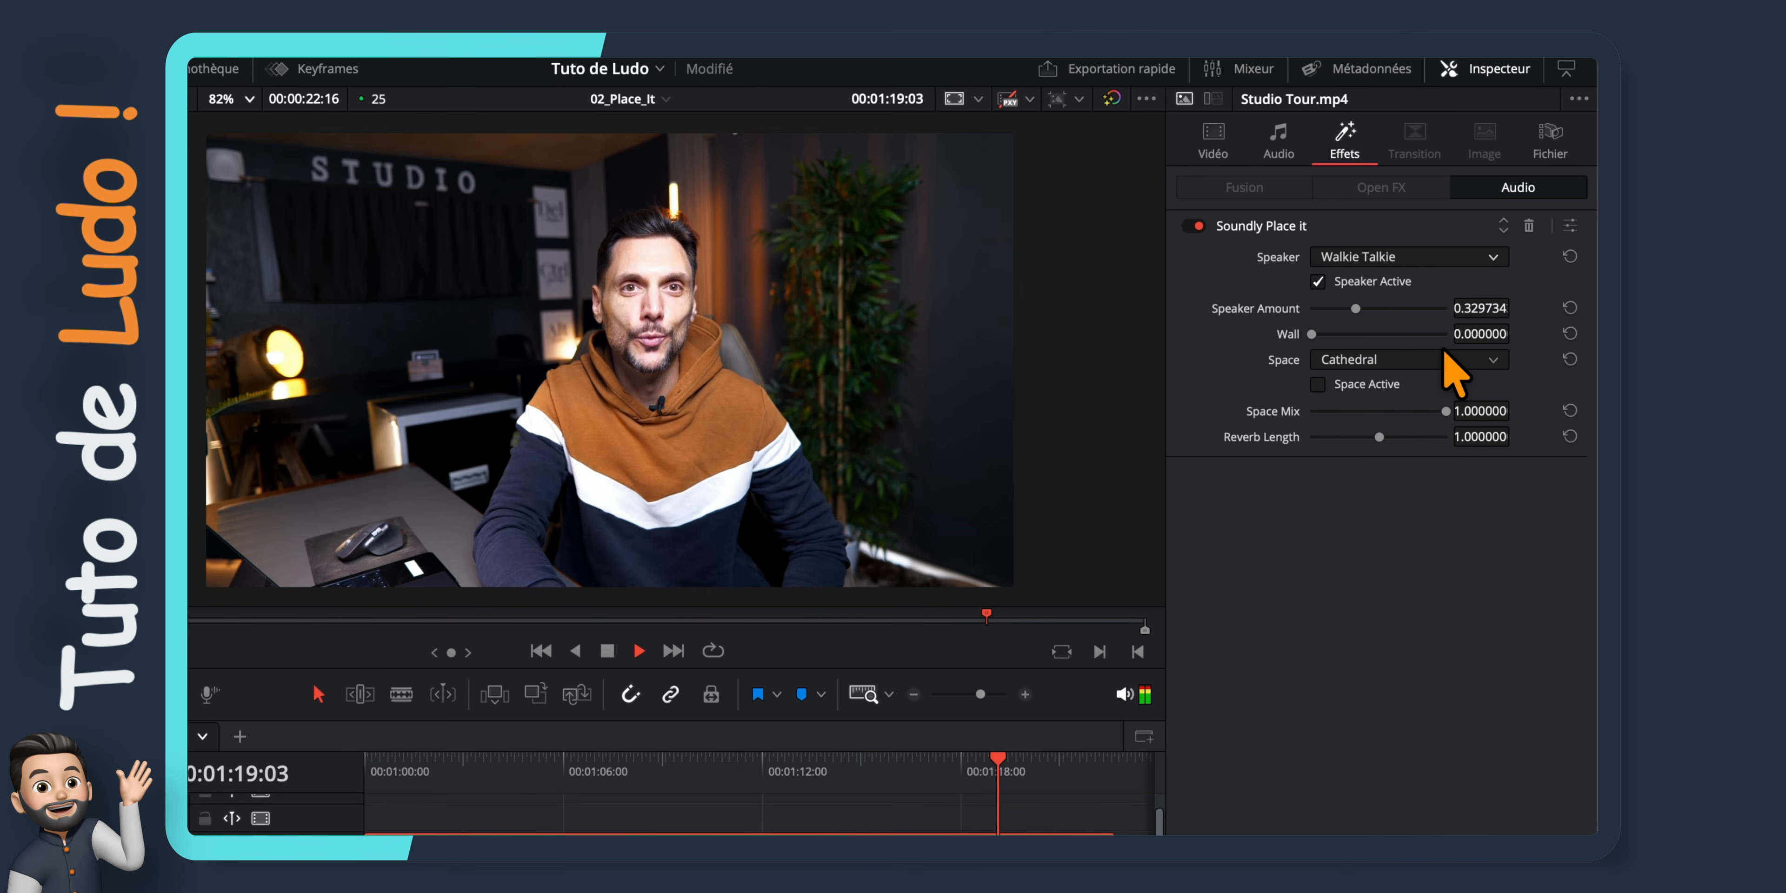
# Replay the clip from about 00:01:10 and lower the Soundly Place it Space Mix to 0.145 during playback
pyautogui.press('space')
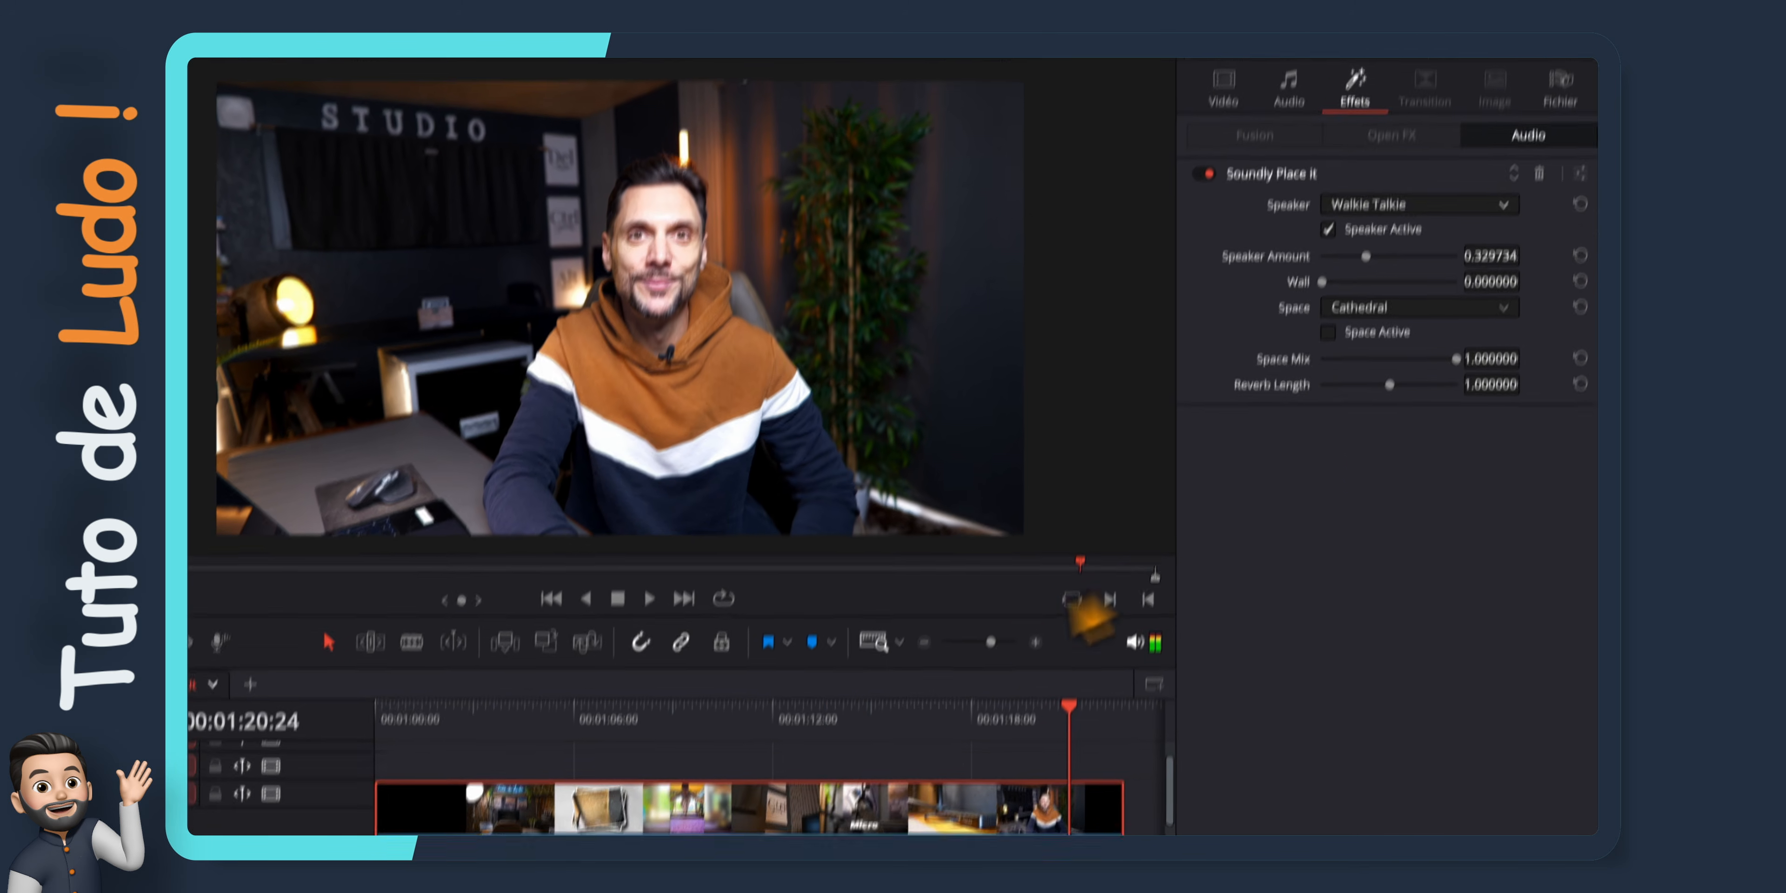
pyautogui.click(709, 764)
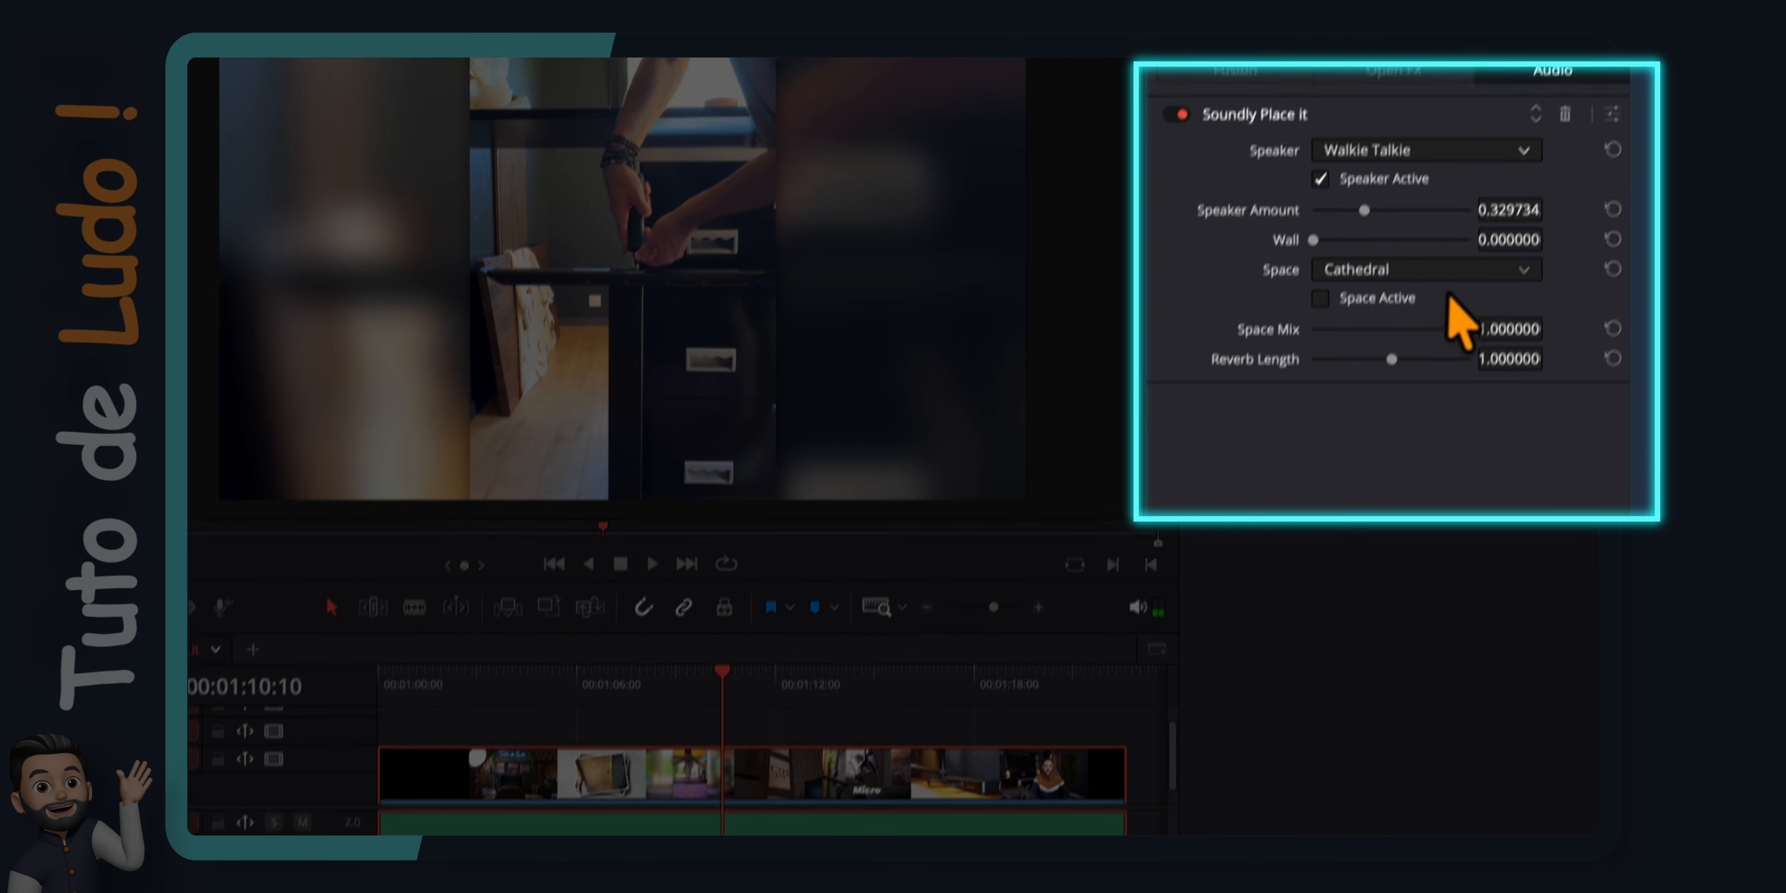
pyautogui.press('space')
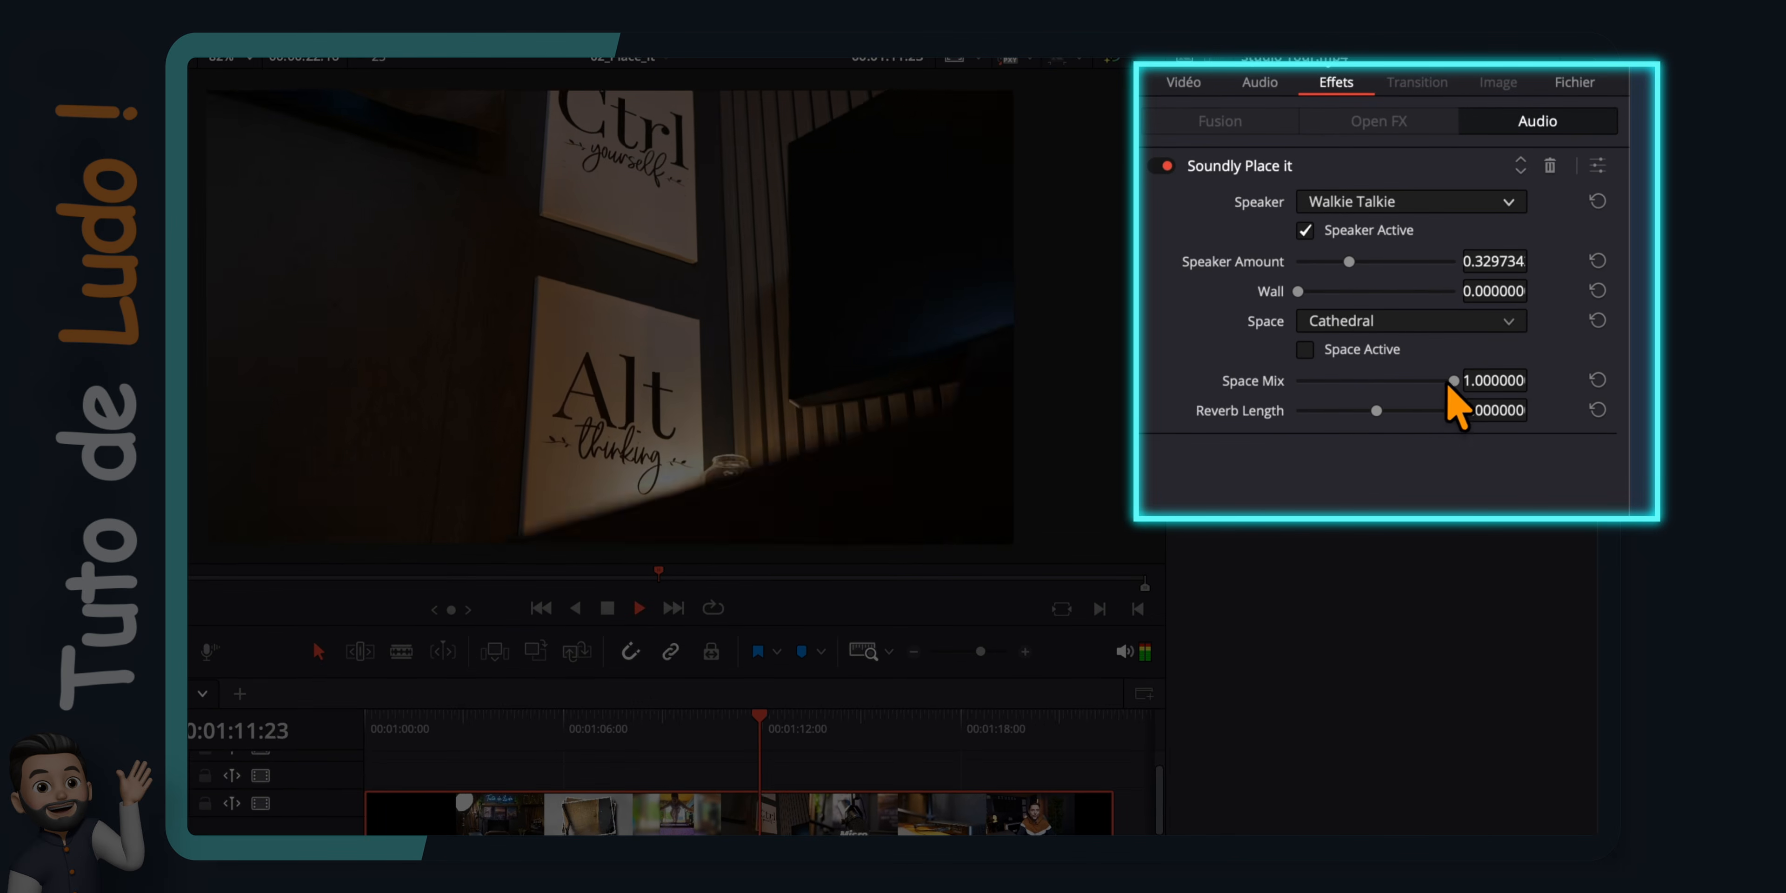
pyautogui.moveTo(1452, 381); pyautogui.dragTo(1320, 381)
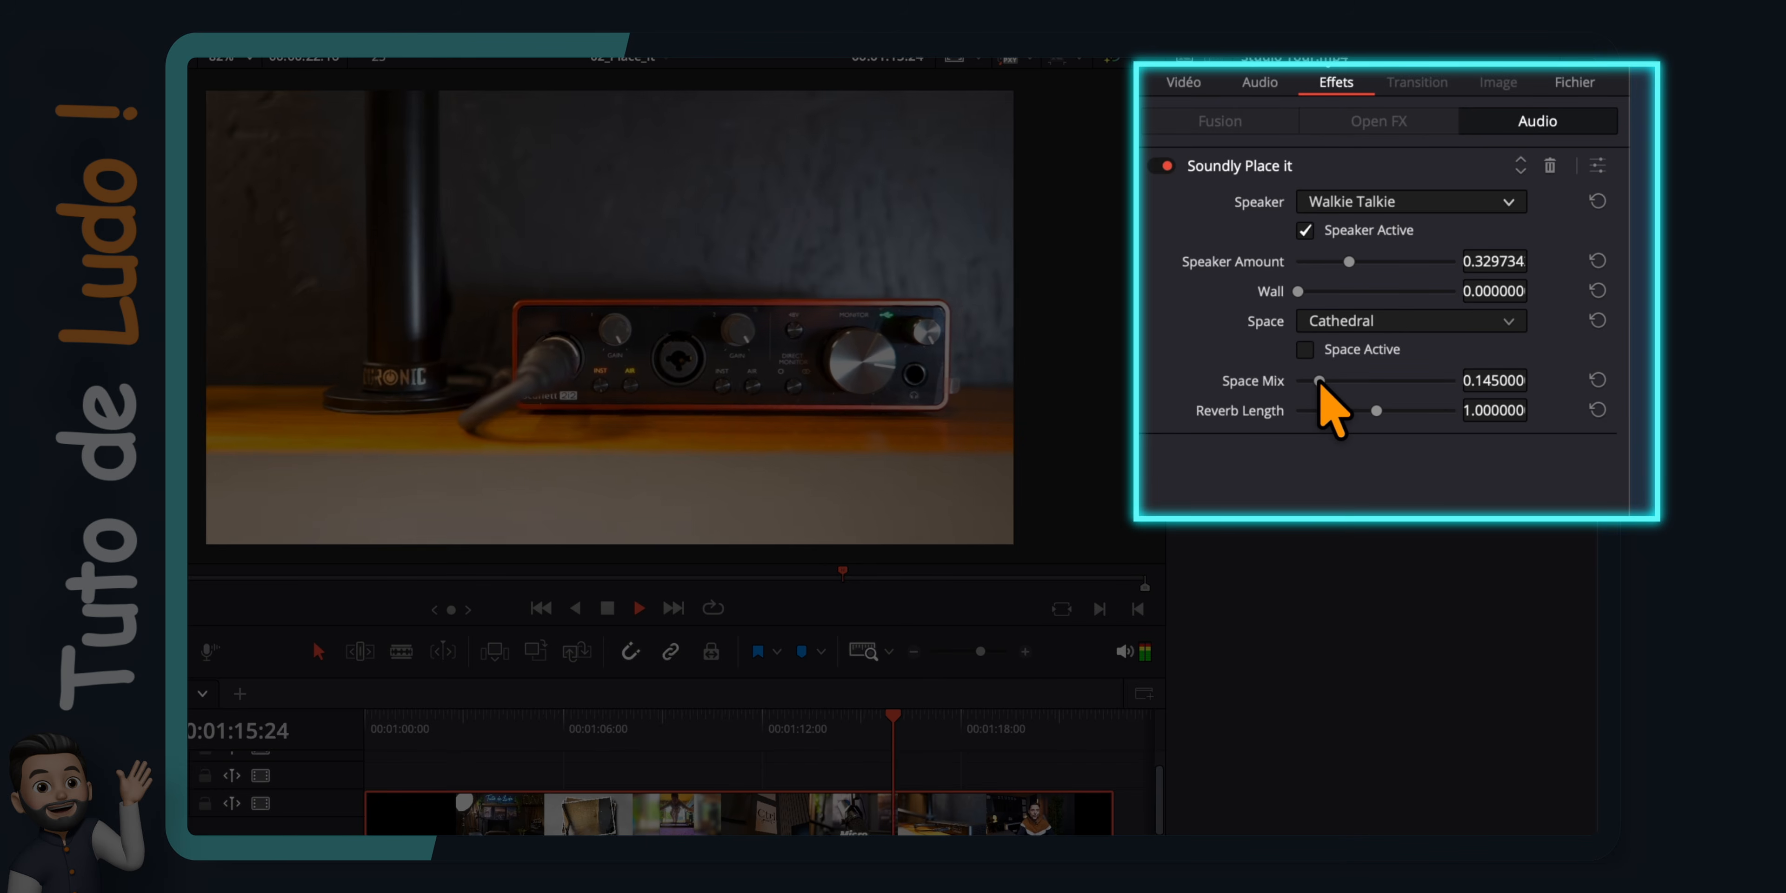
# Deactivate the Walkie Talkie speaker, activate the Cathedral space and play back the result
pyautogui.press('space')
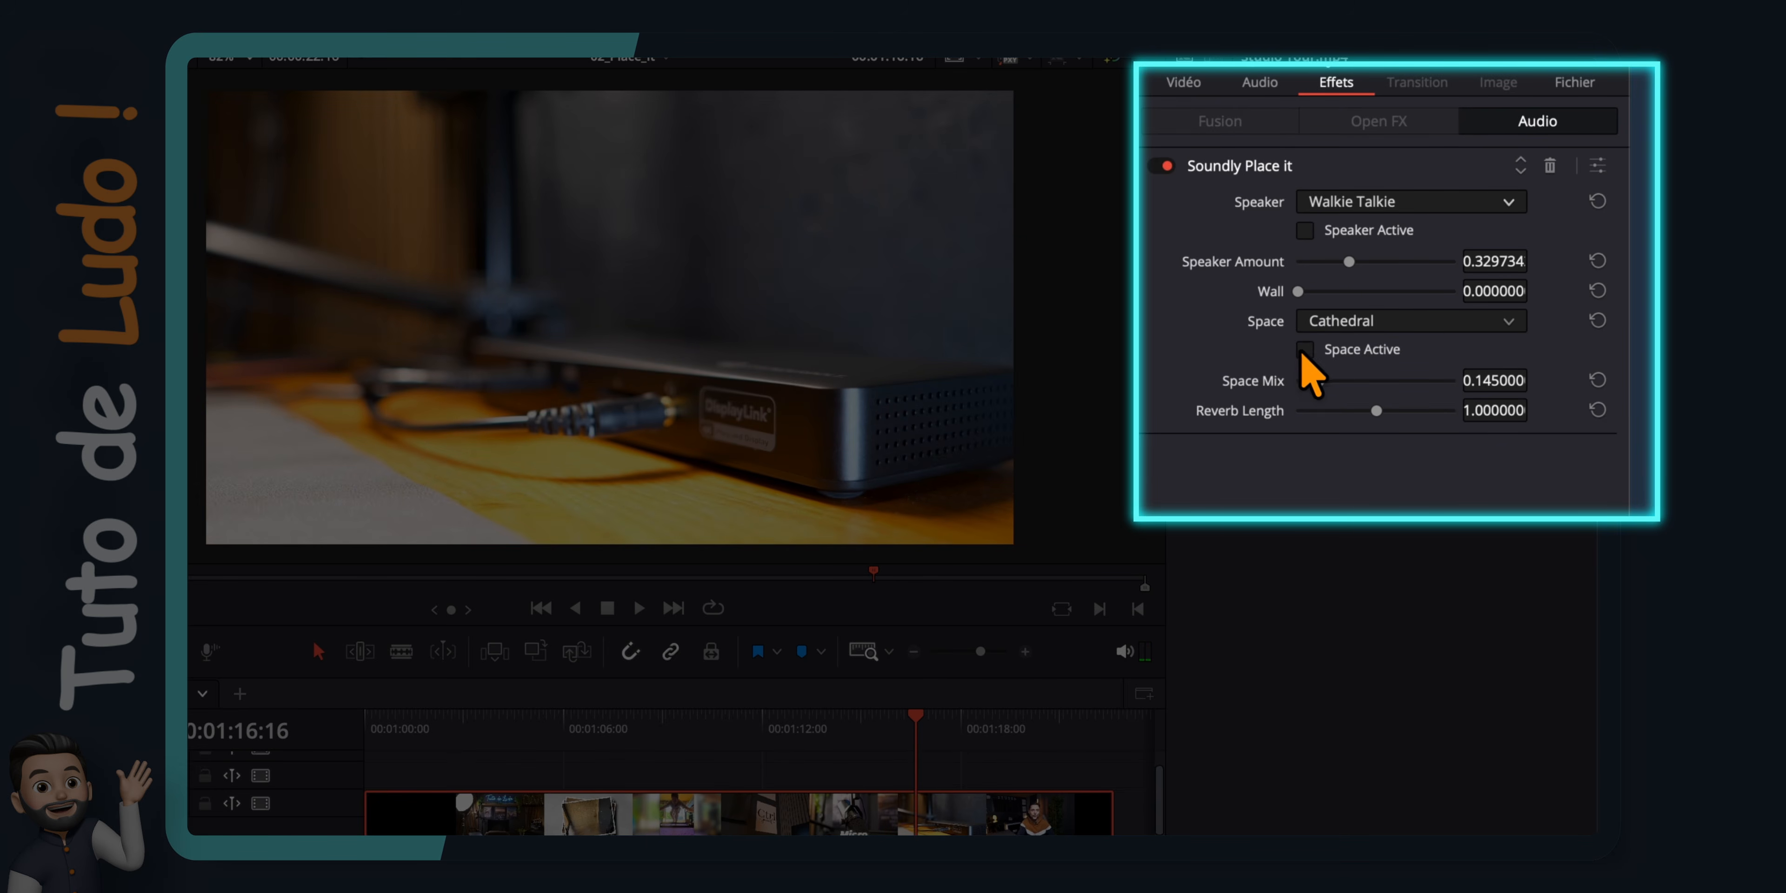
pyautogui.press('space')
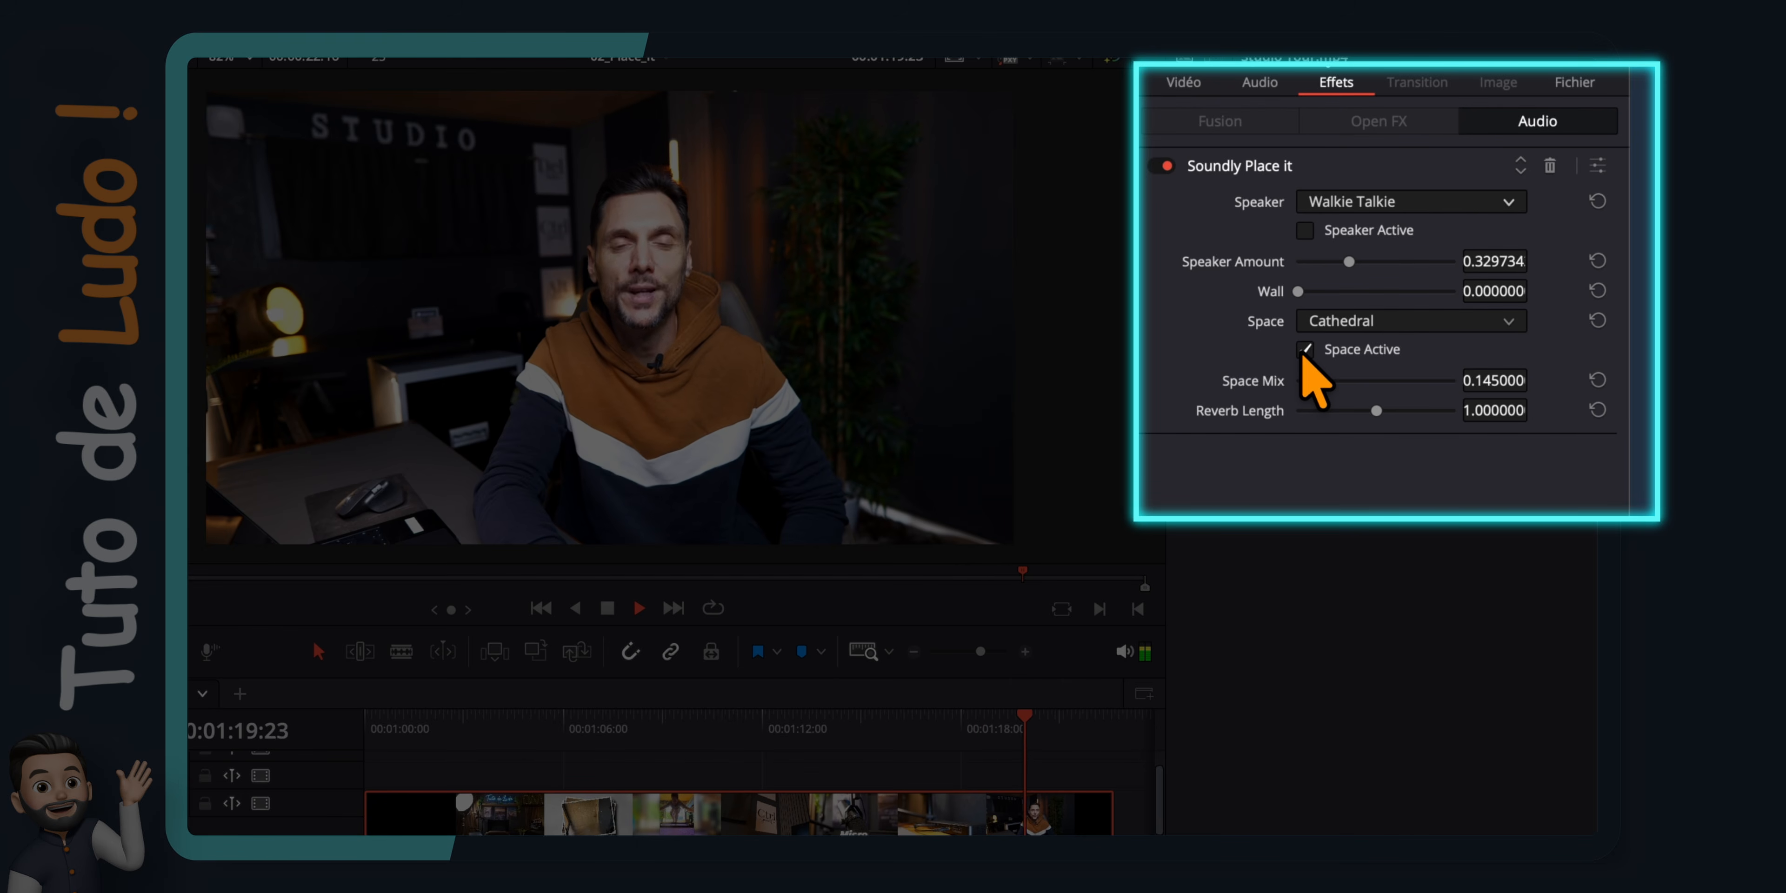
pyautogui.press('space')
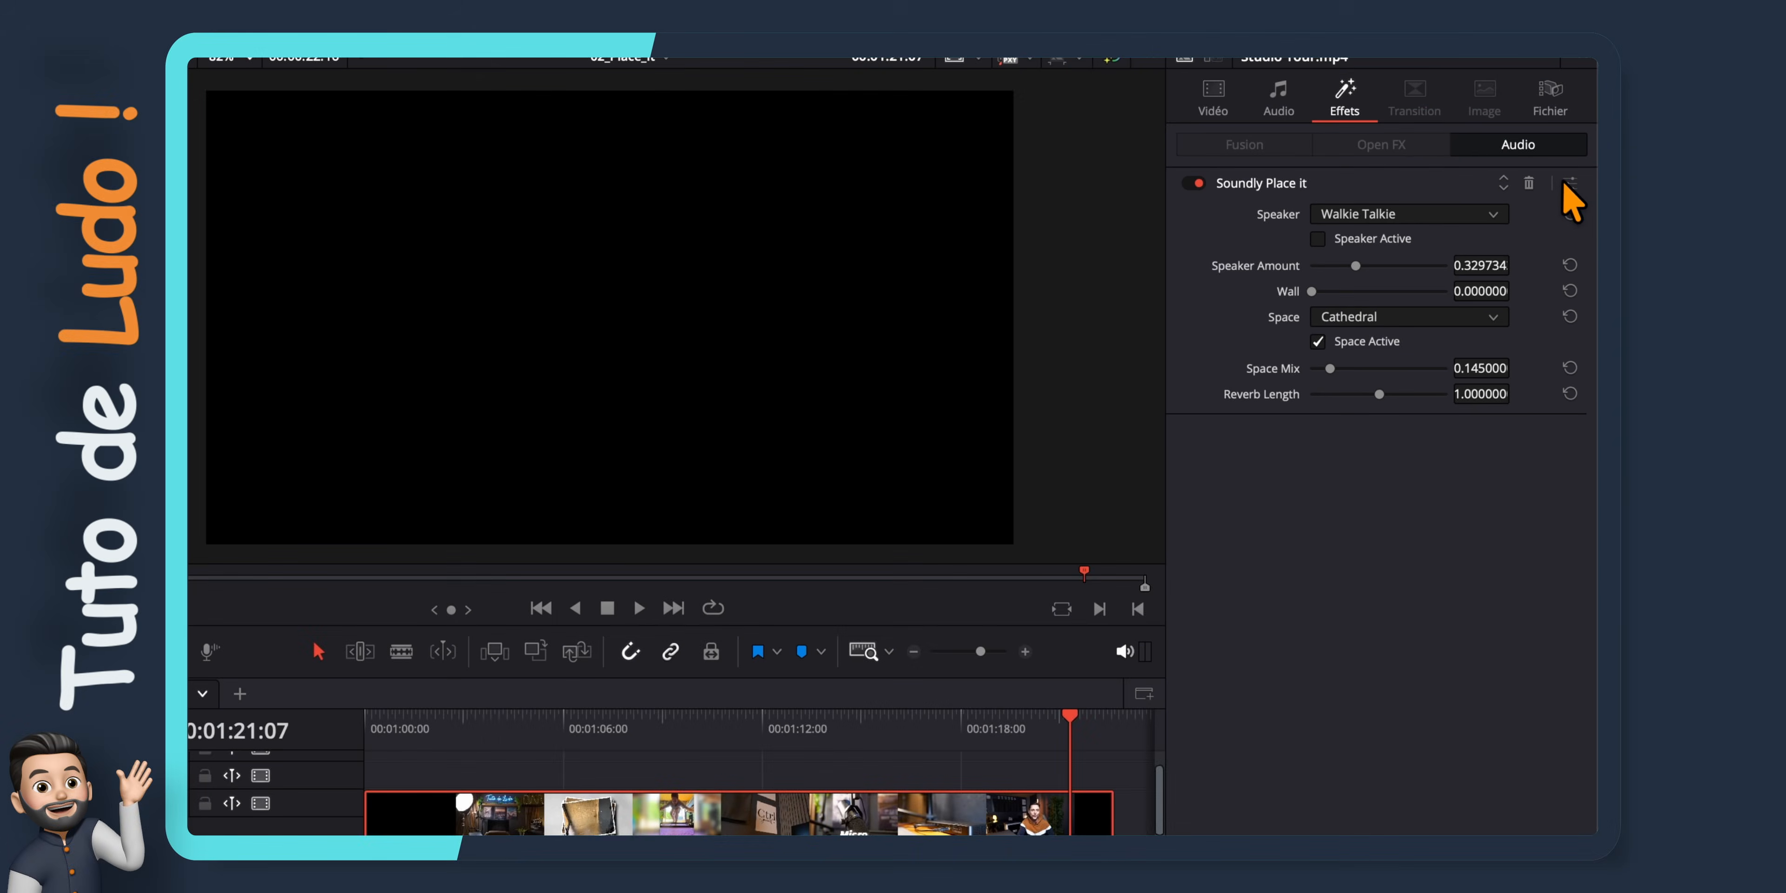
# Reopen the Soundly Place it window and switch the effect off and on while playing from about 00:01:09 to compare the sound
pyautogui.click(1570, 184)
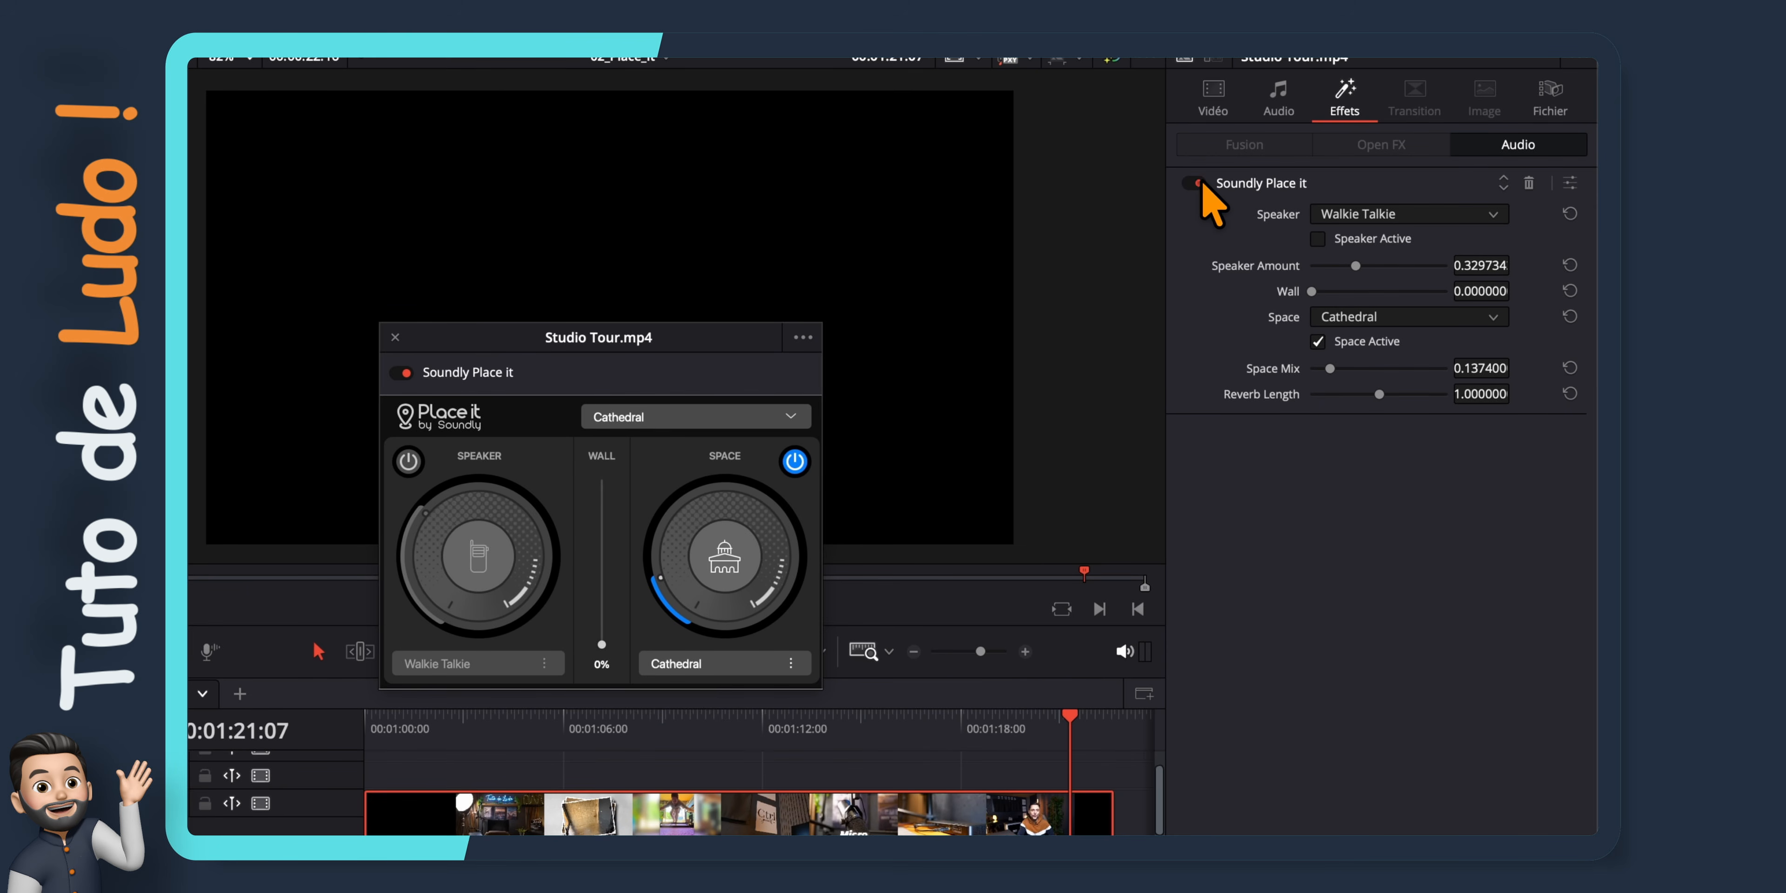
pyautogui.press('space')
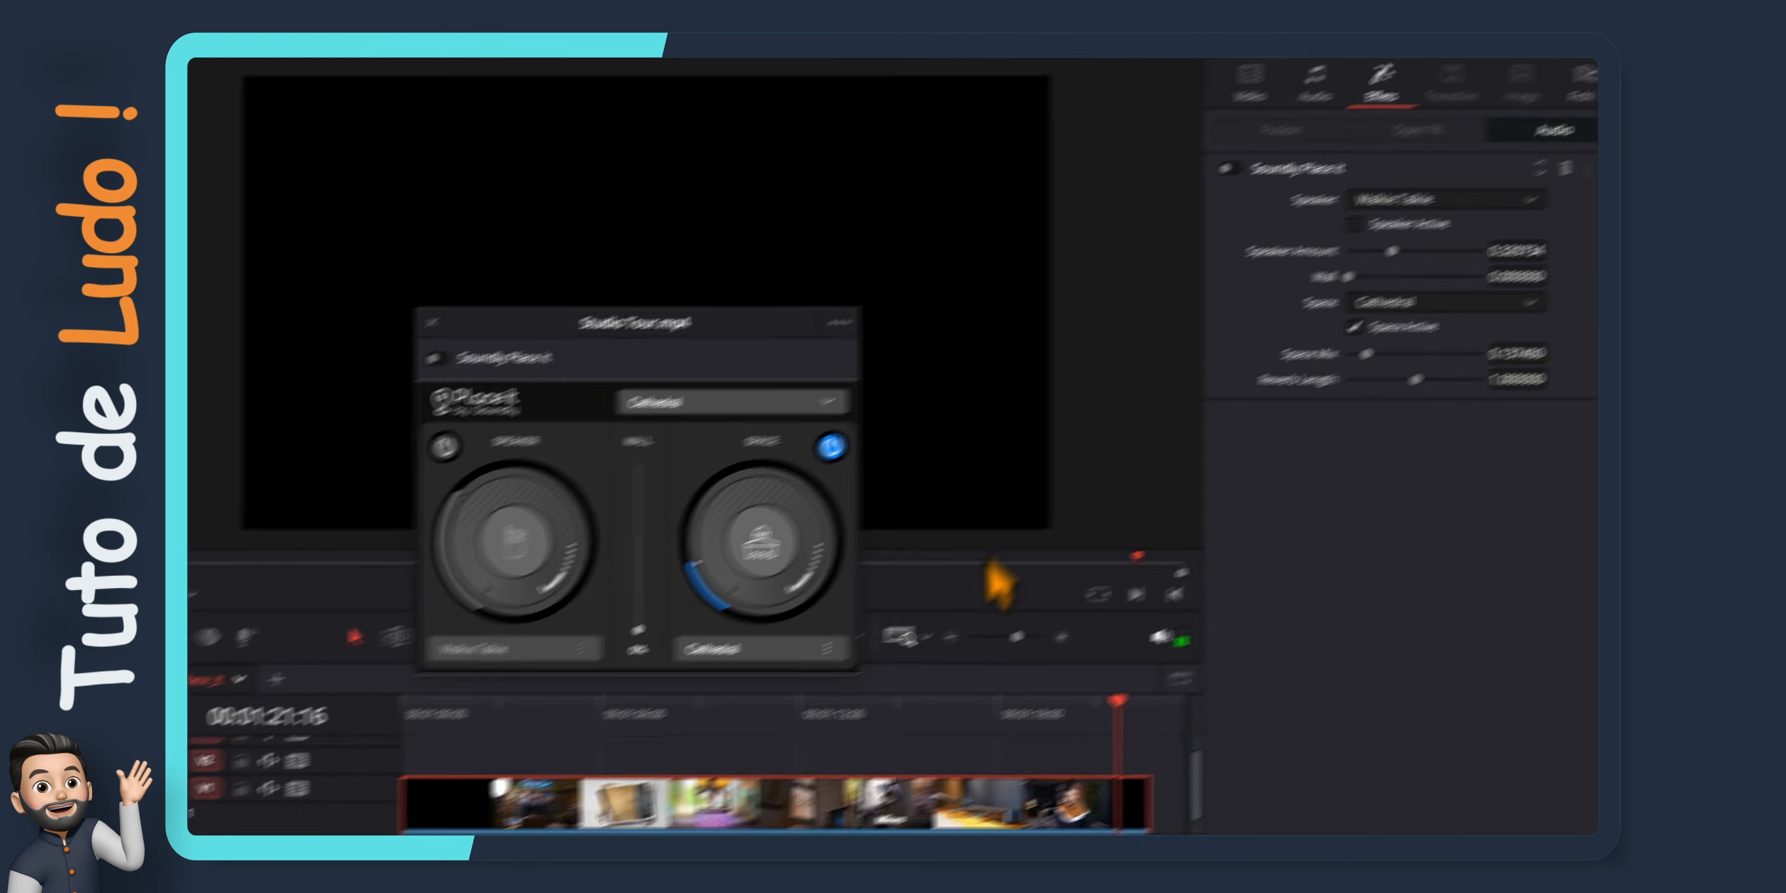
pyautogui.click(650, 727)
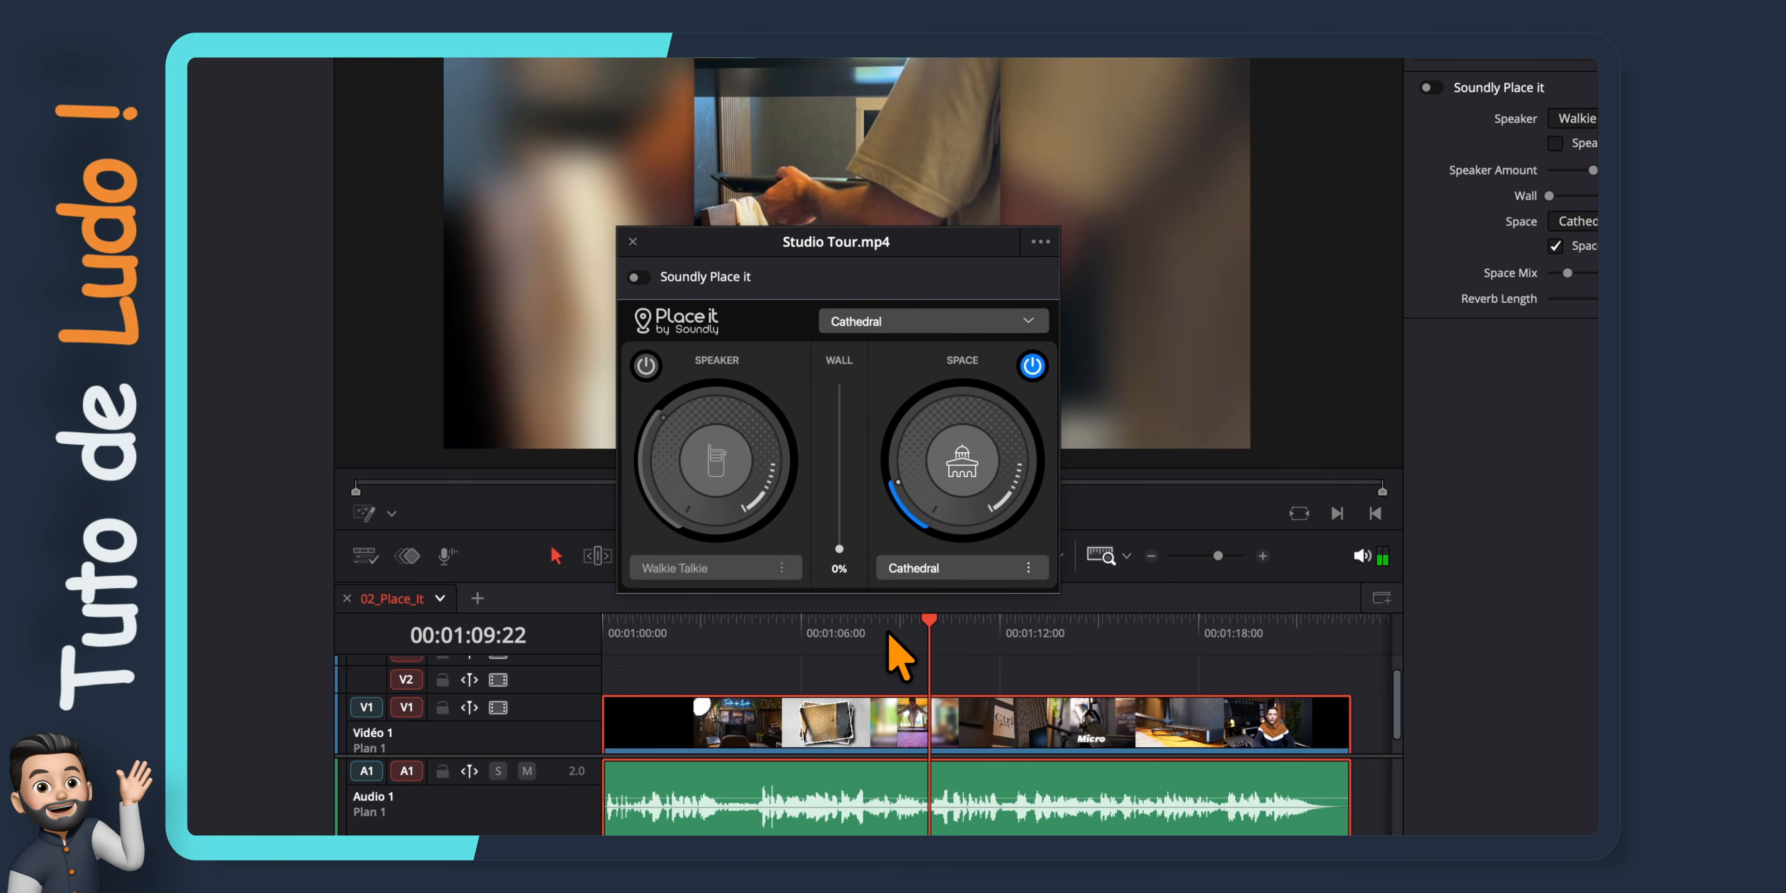
pyautogui.click(636, 277)
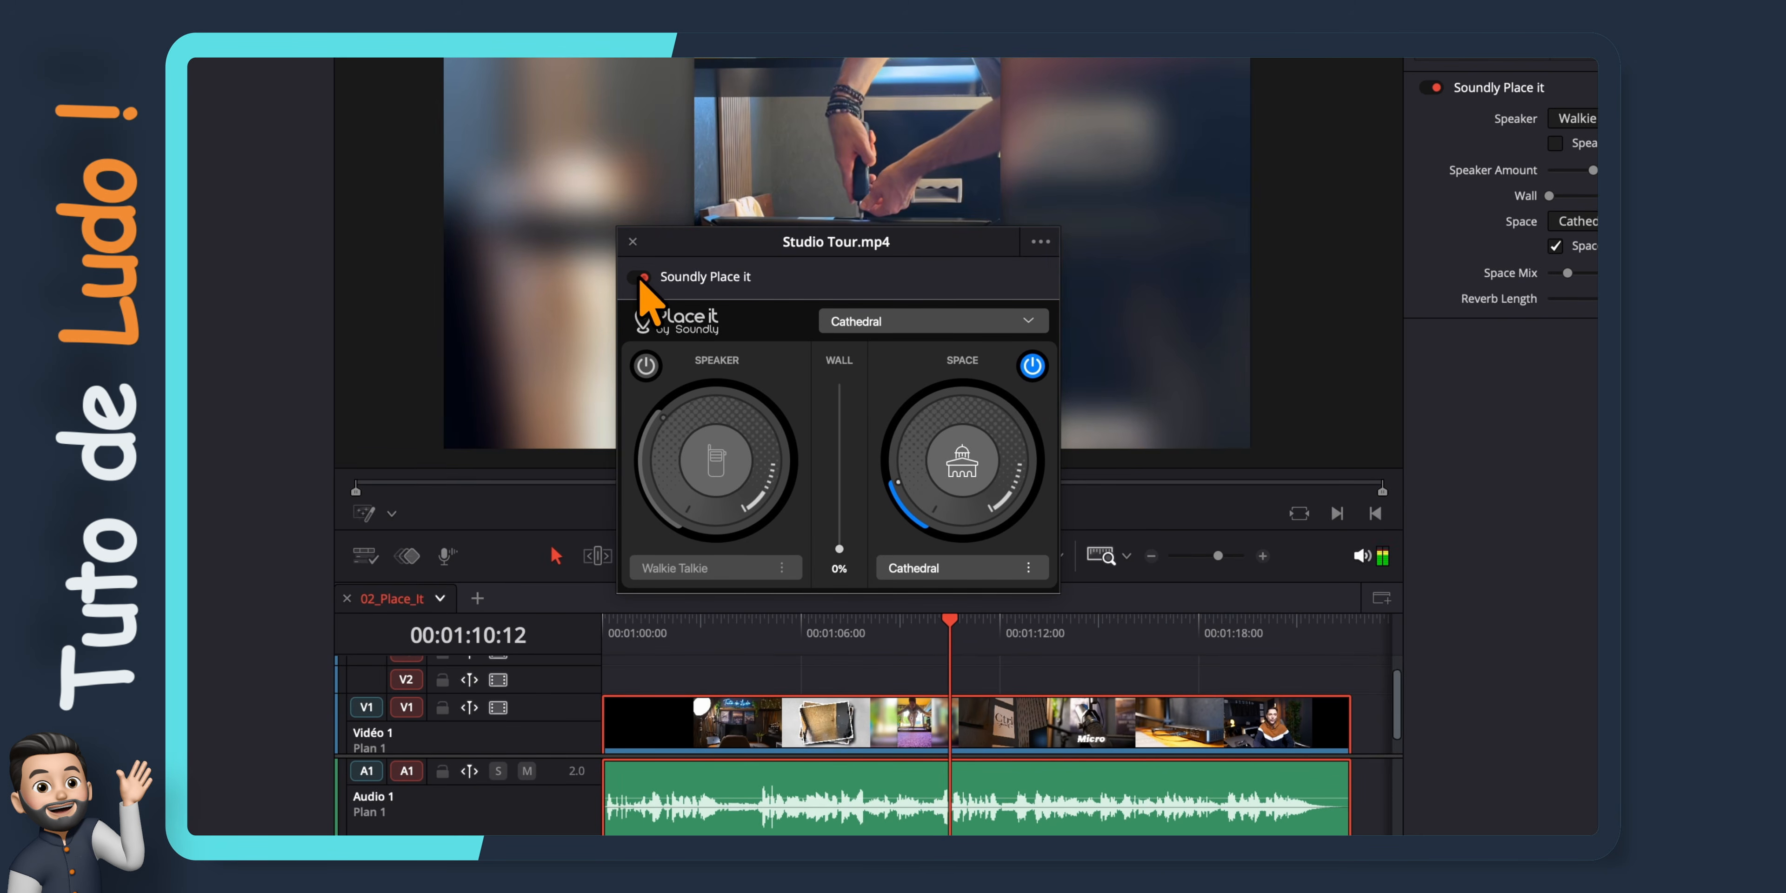
pyautogui.click(637, 278)
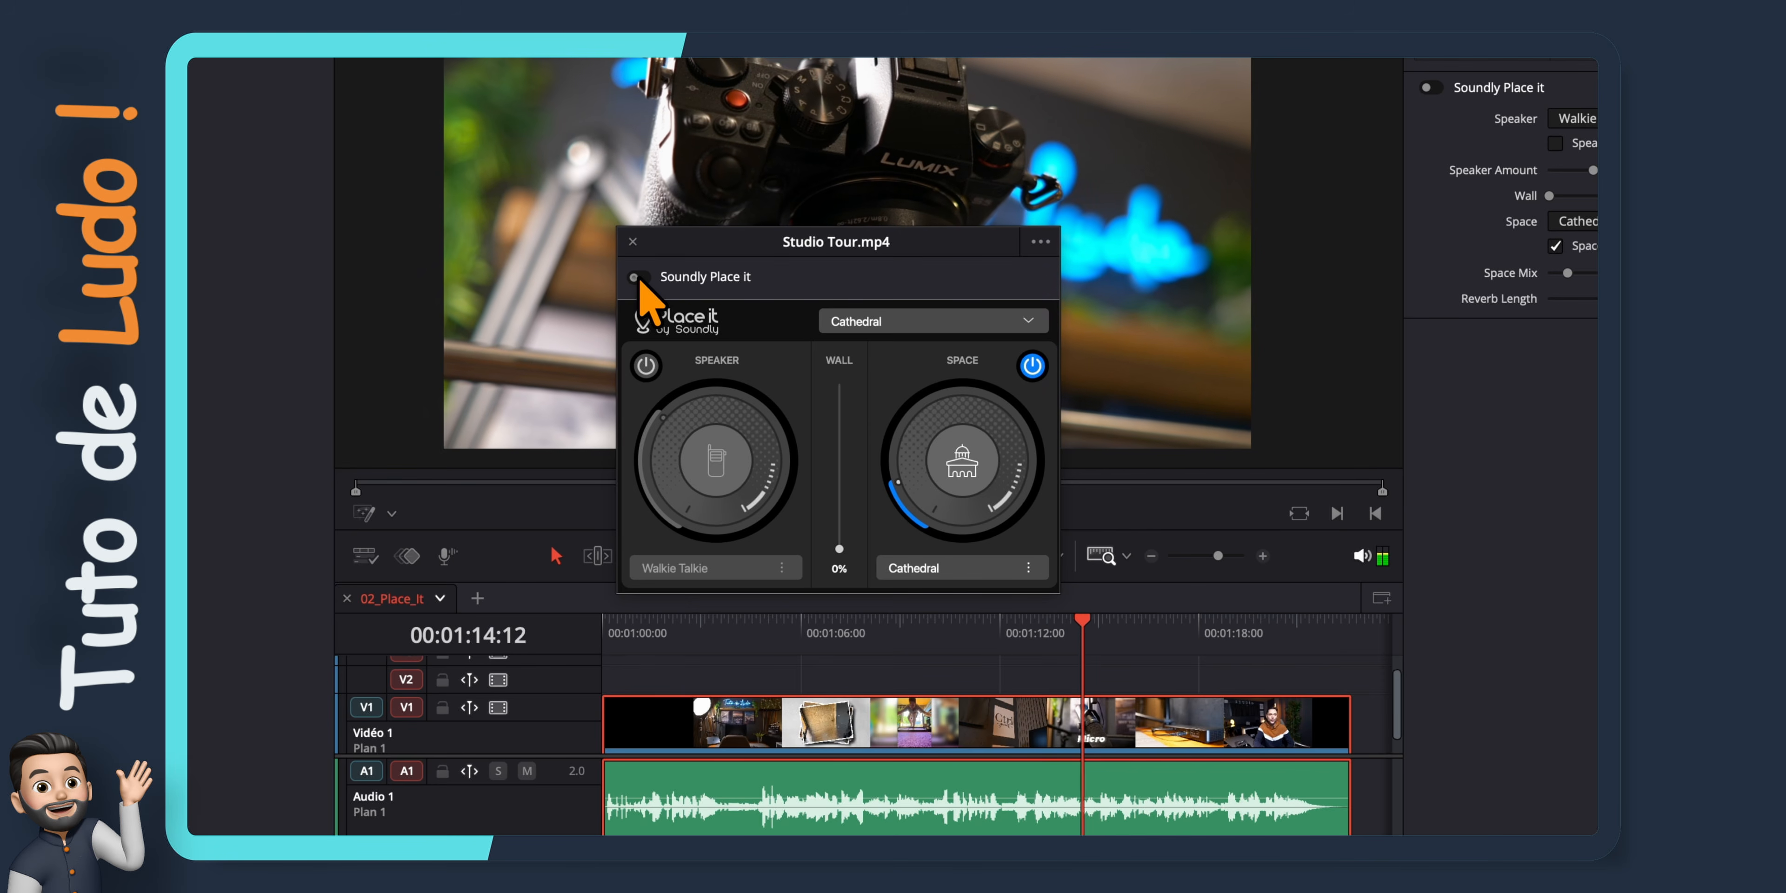
# Close the Soundly Place it window and delete the effect from the Studio Tour.mp4 clip
pyautogui.click(632, 241)
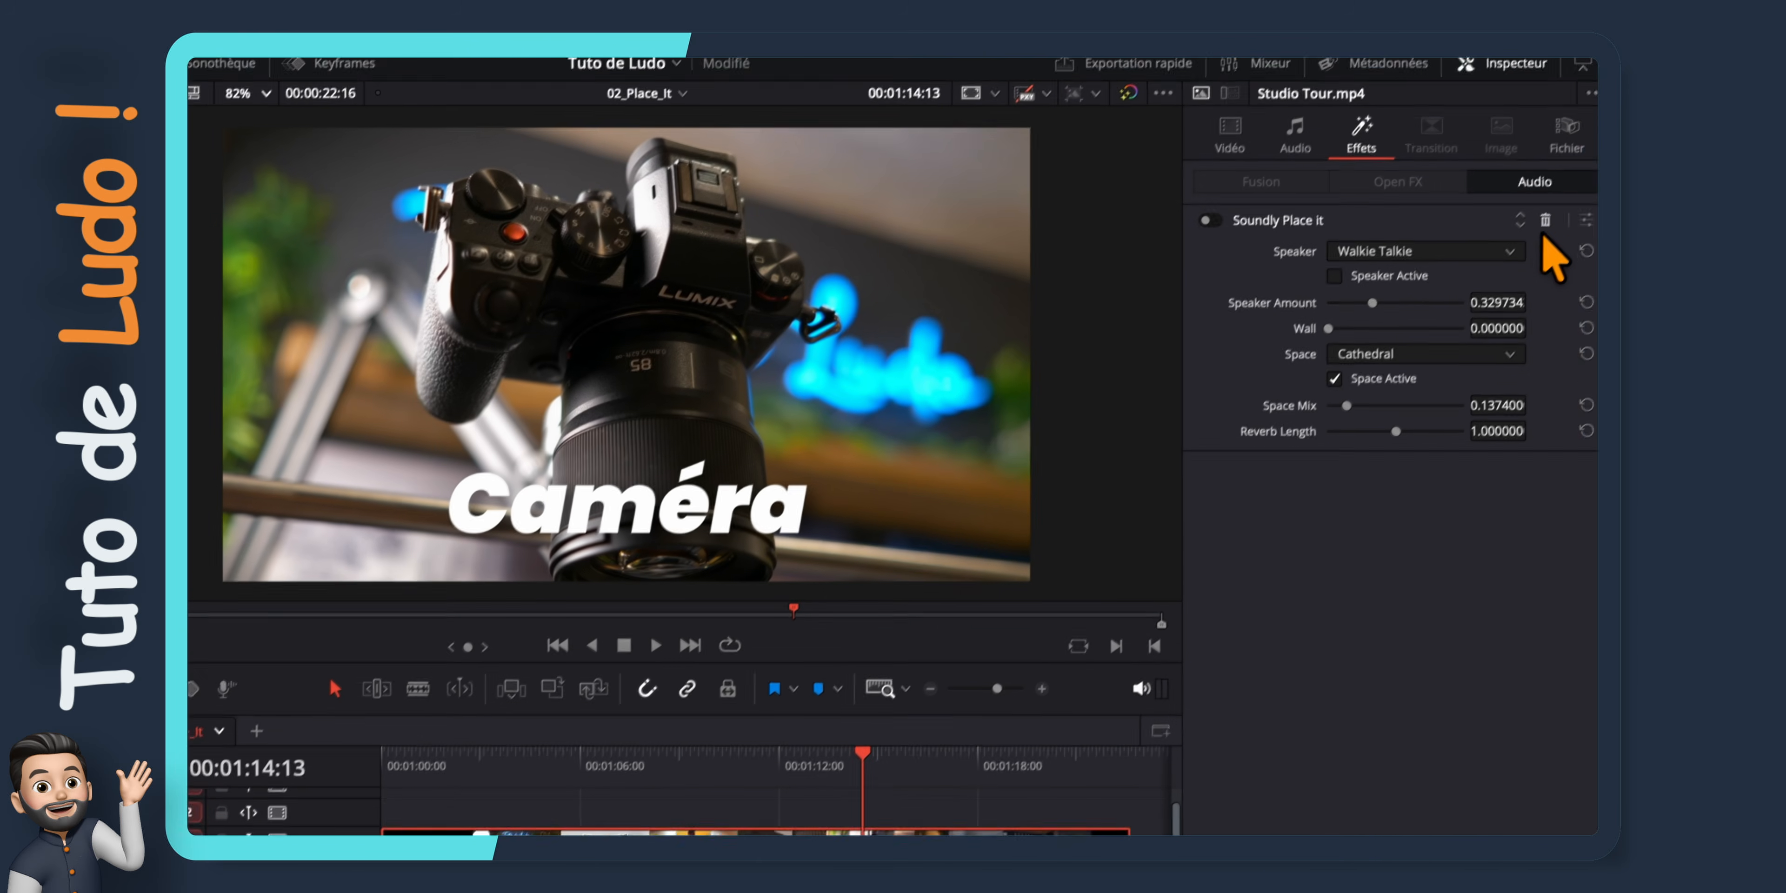
pyautogui.click(1529, 245)
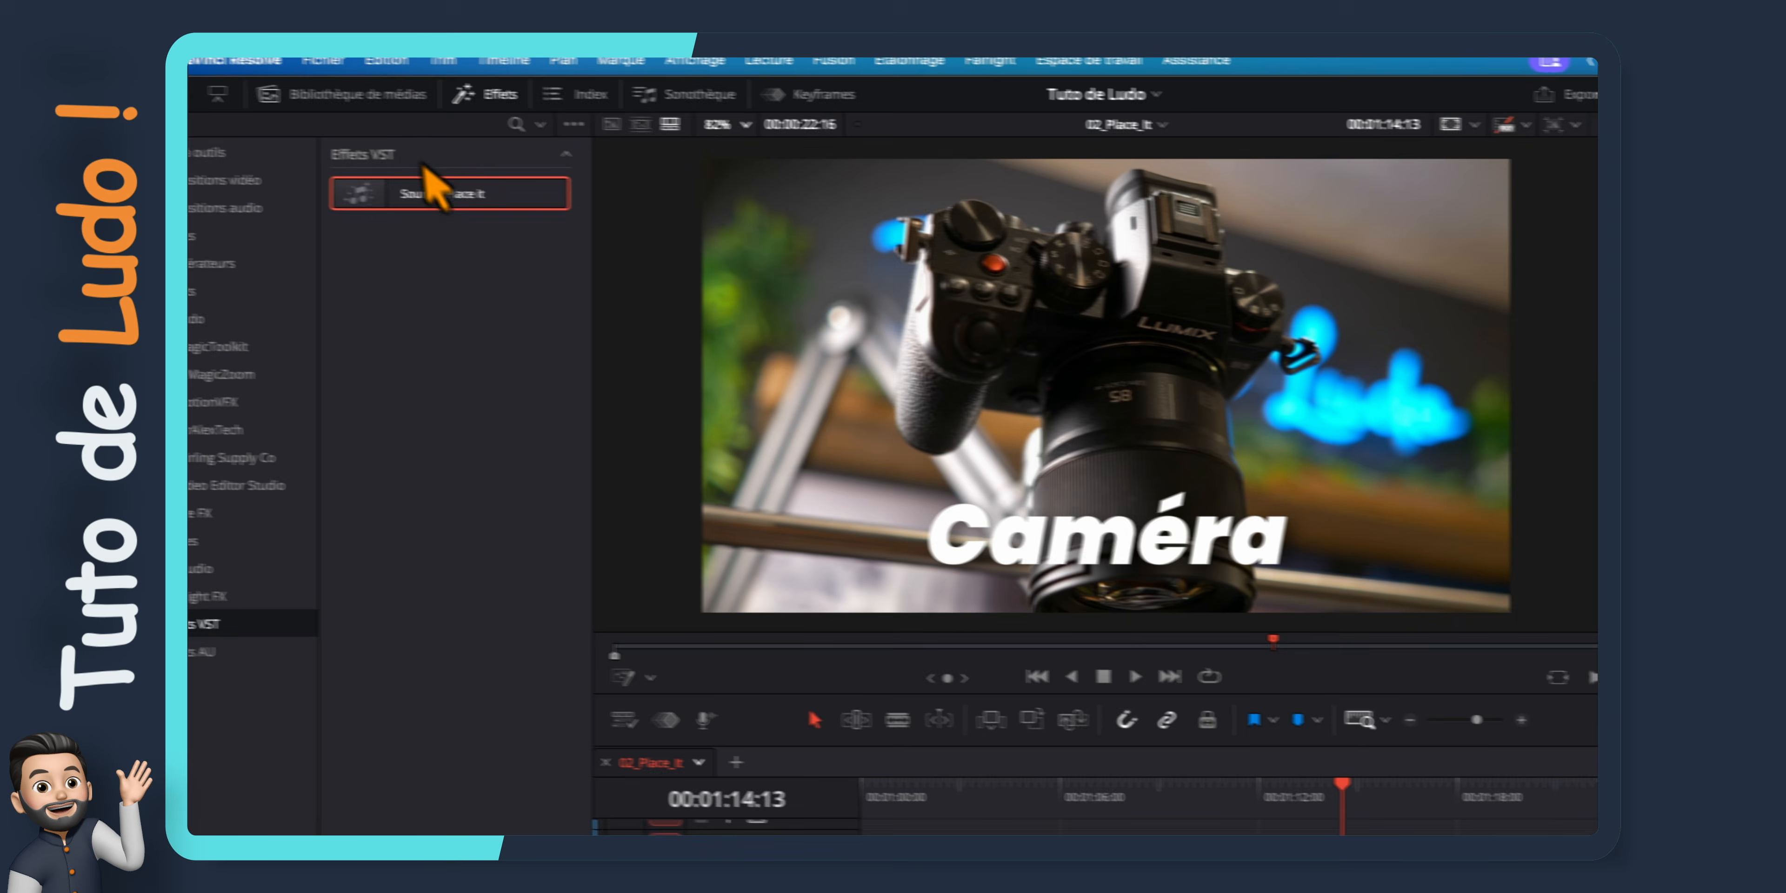
# Deactivate Soundly Place it among the available plug-ins in the audio plug-in preferences and save the change
pyautogui.click(279, 68)
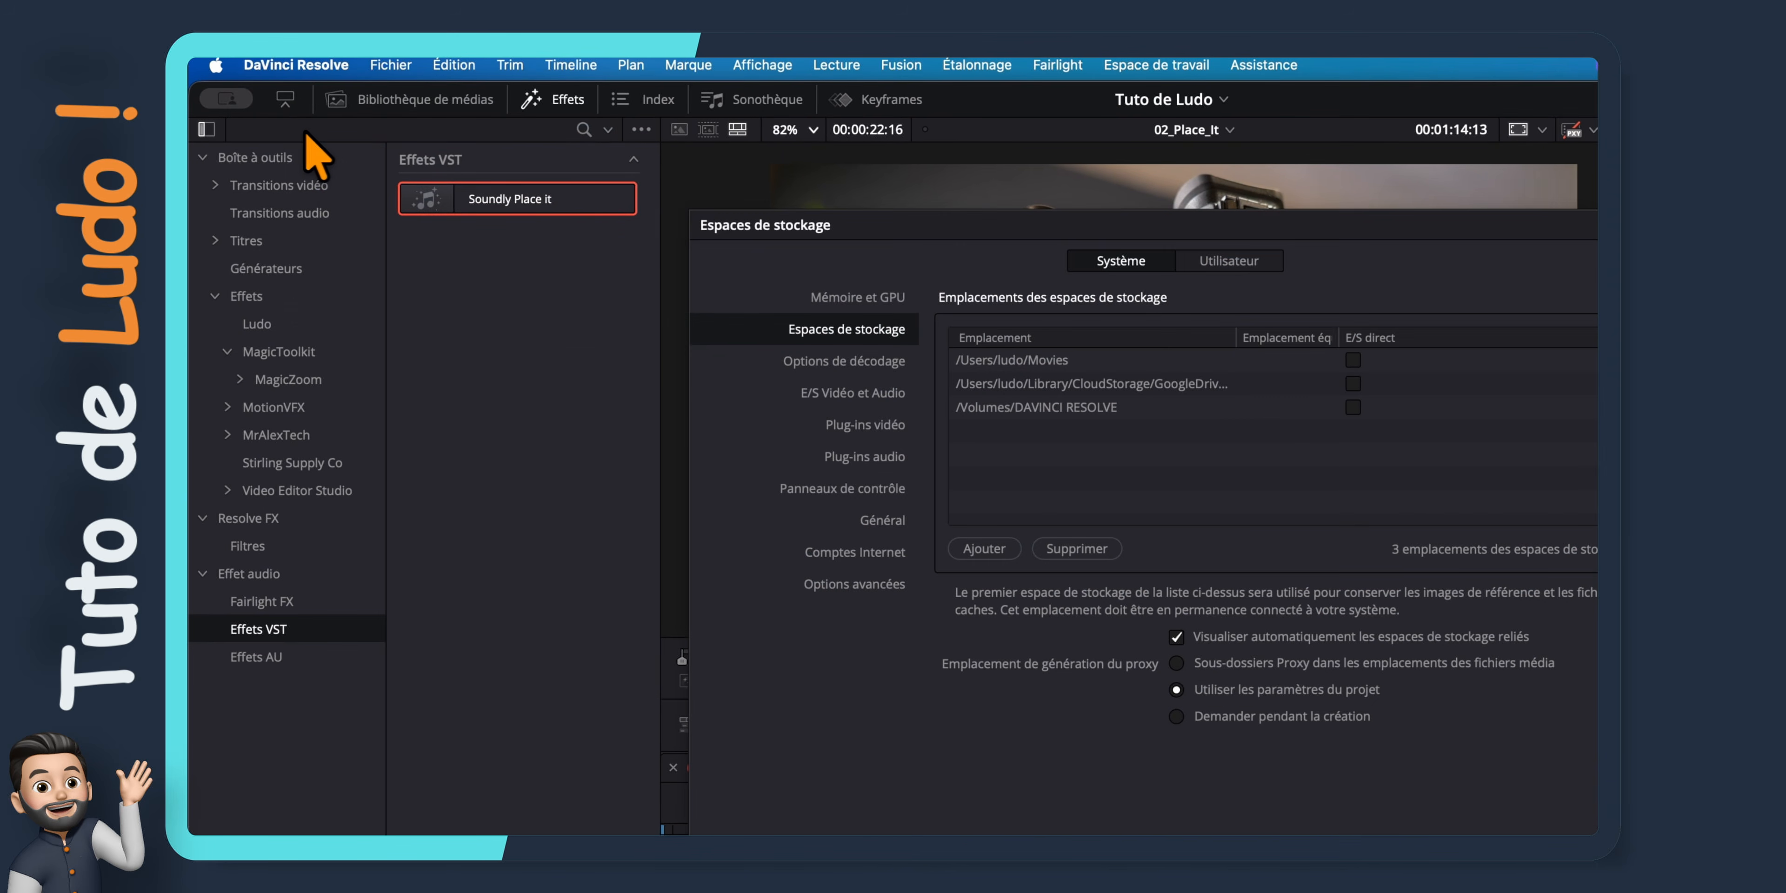
pyautogui.click(609, 334)
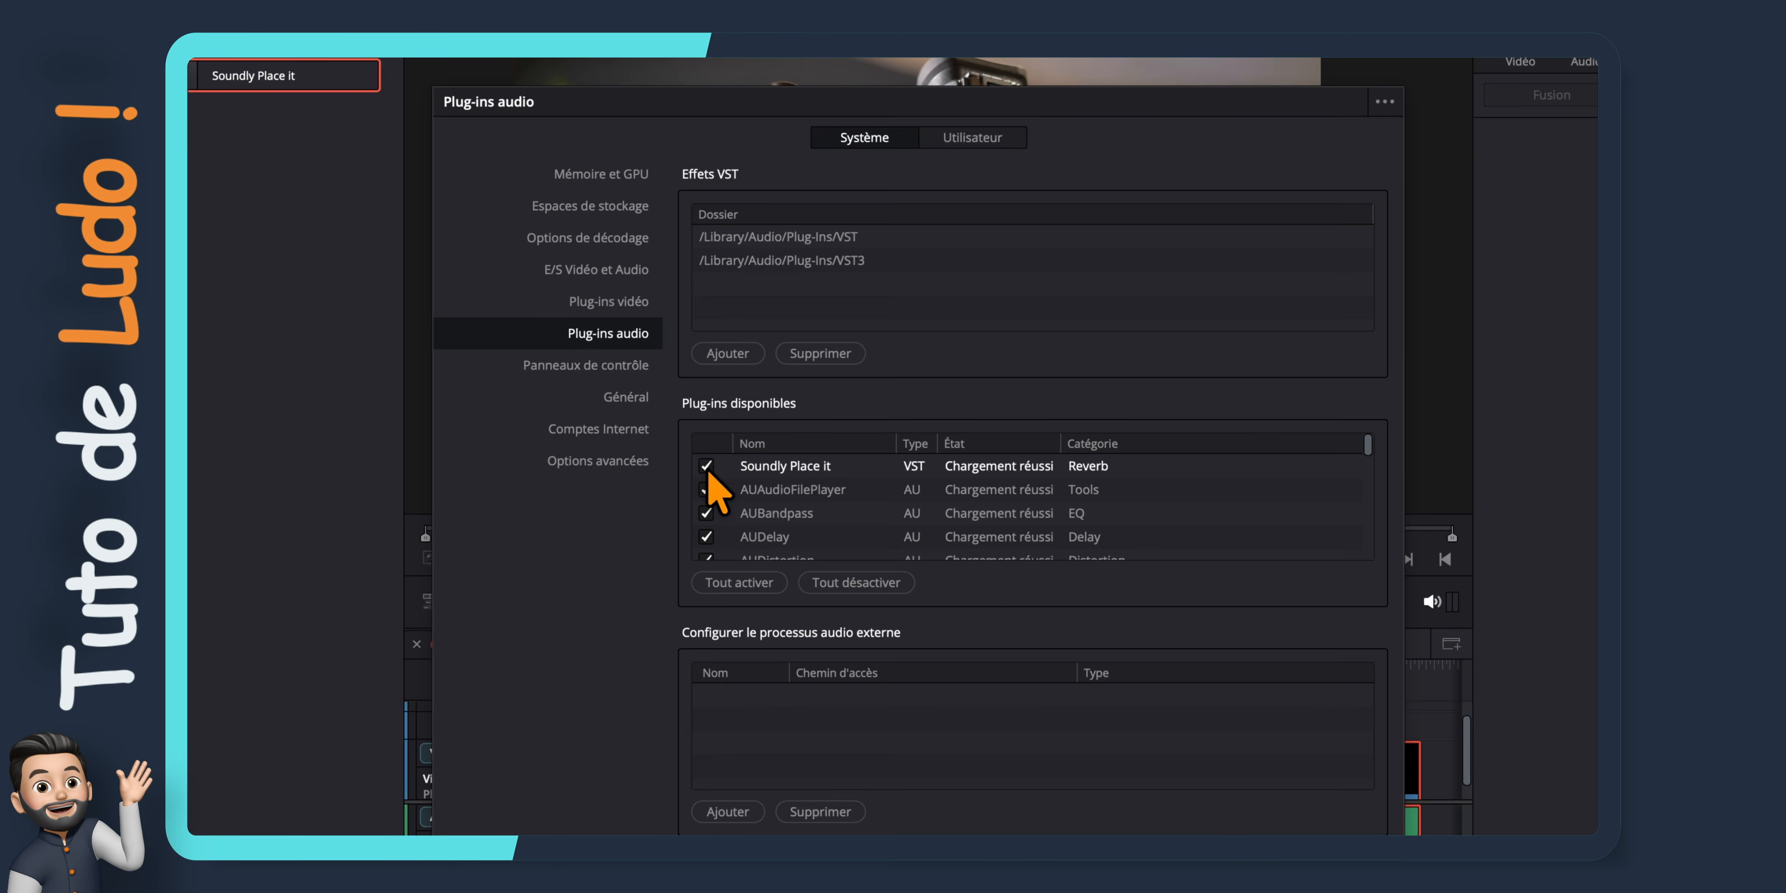
pyautogui.click(1155, 738)
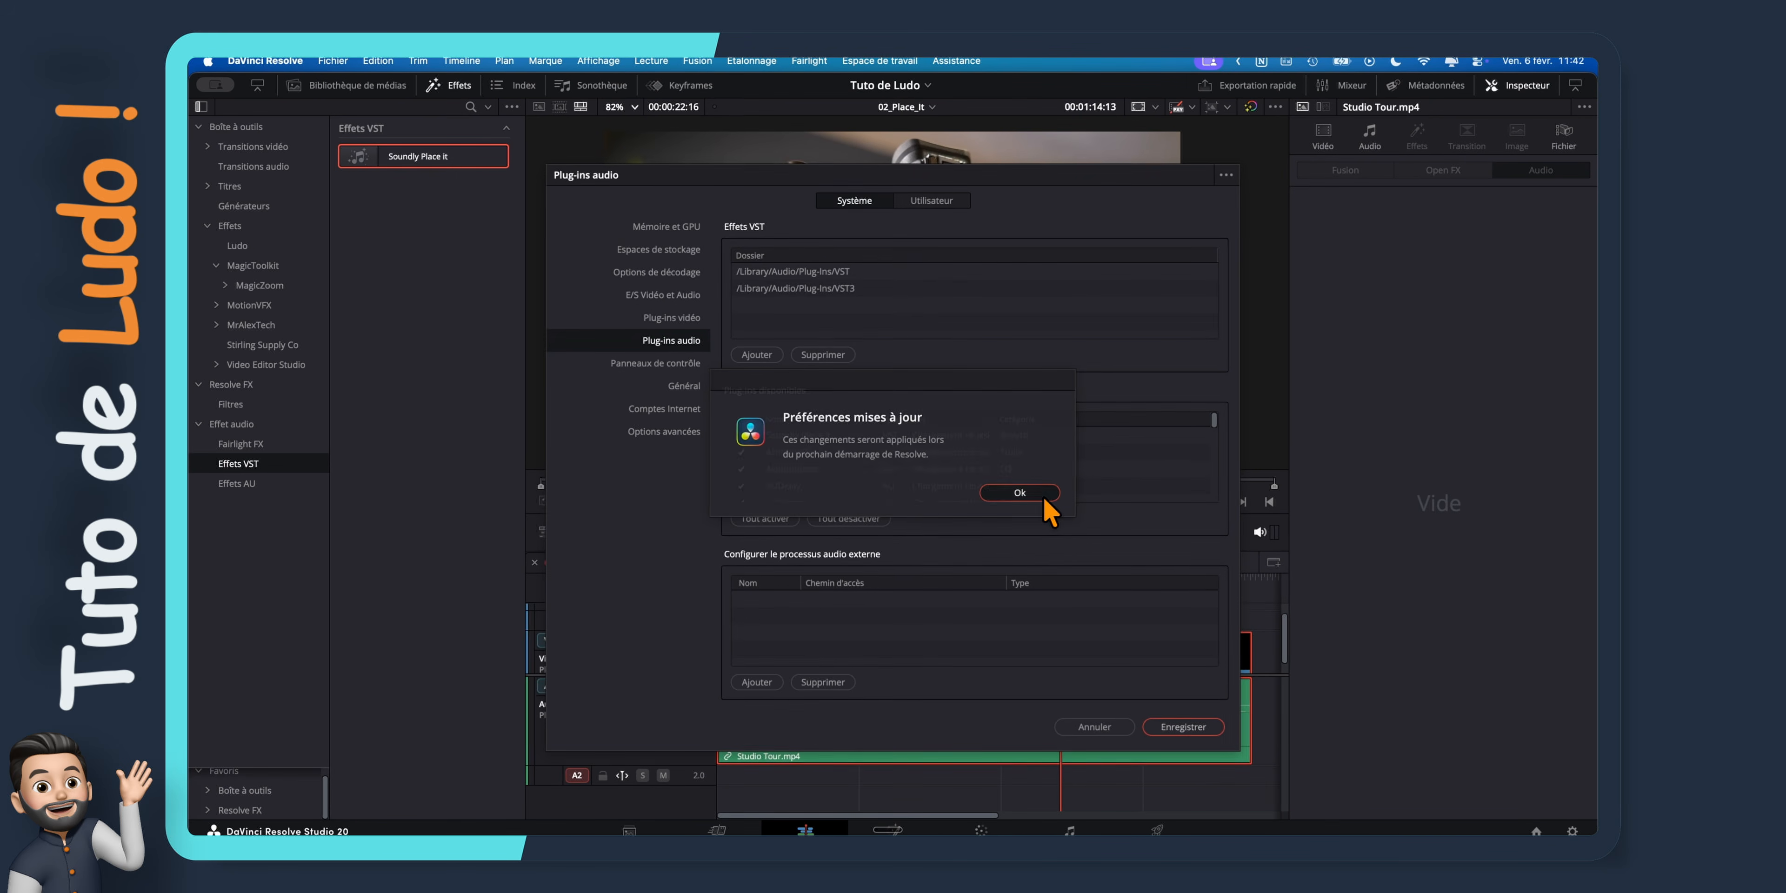
pyautogui.click(1020, 474)
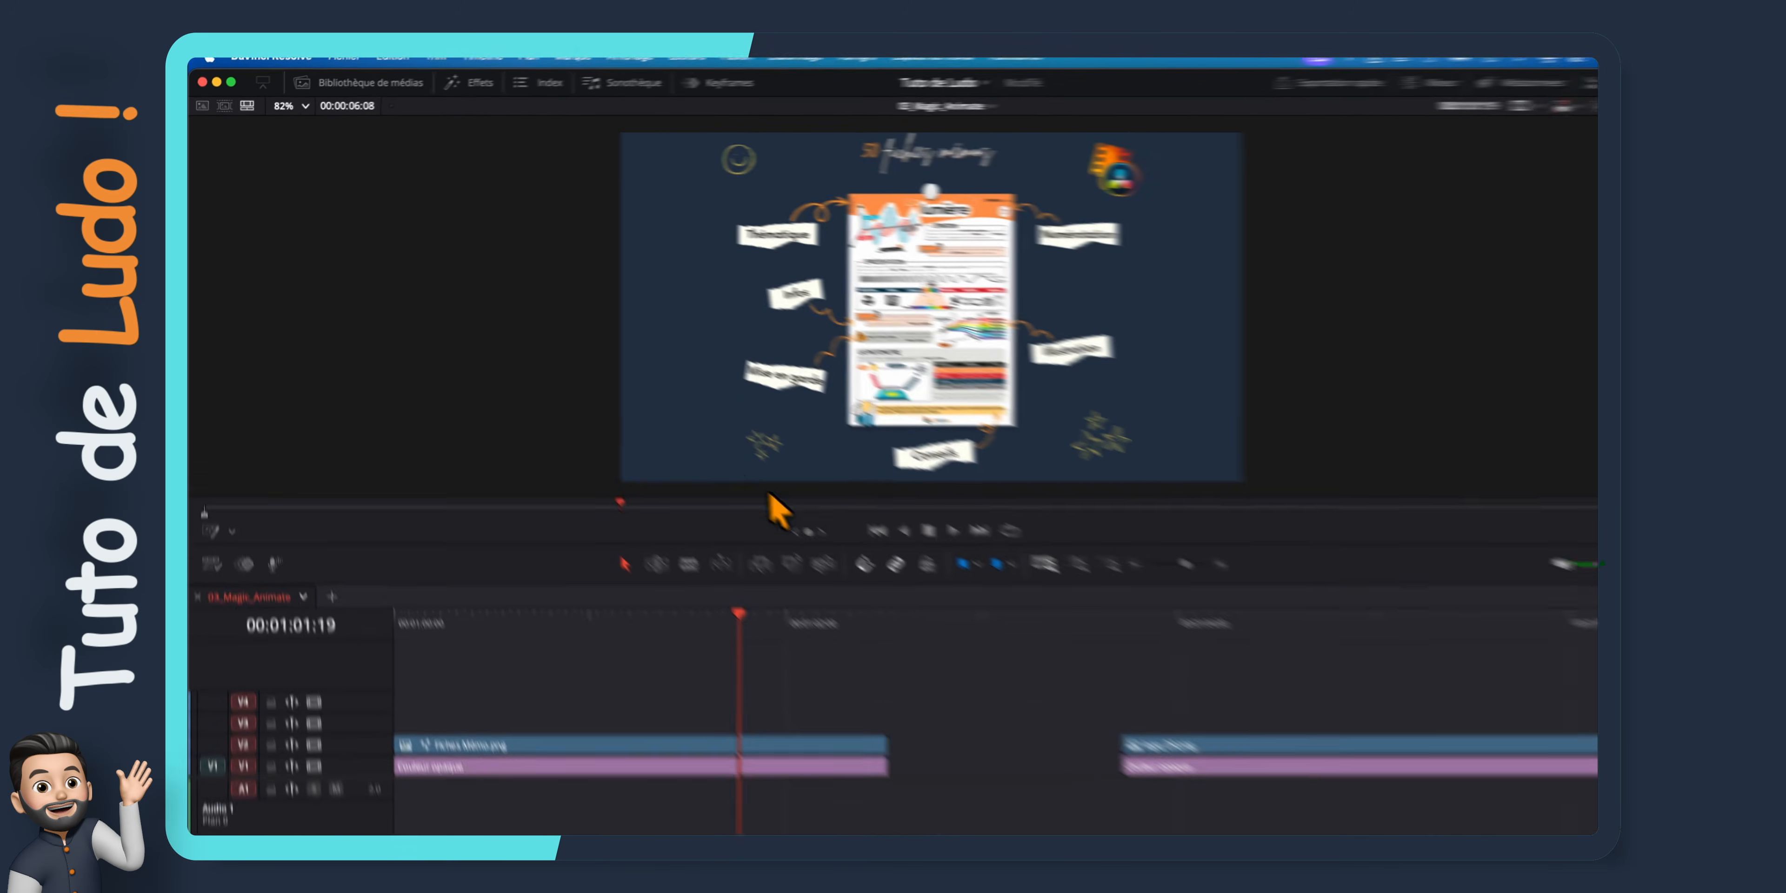
# Apply the MagicAnimateV3Free effect to the Fiches Mémo.png clip and show its settings in the inspector
pyautogui.click(478, 82)
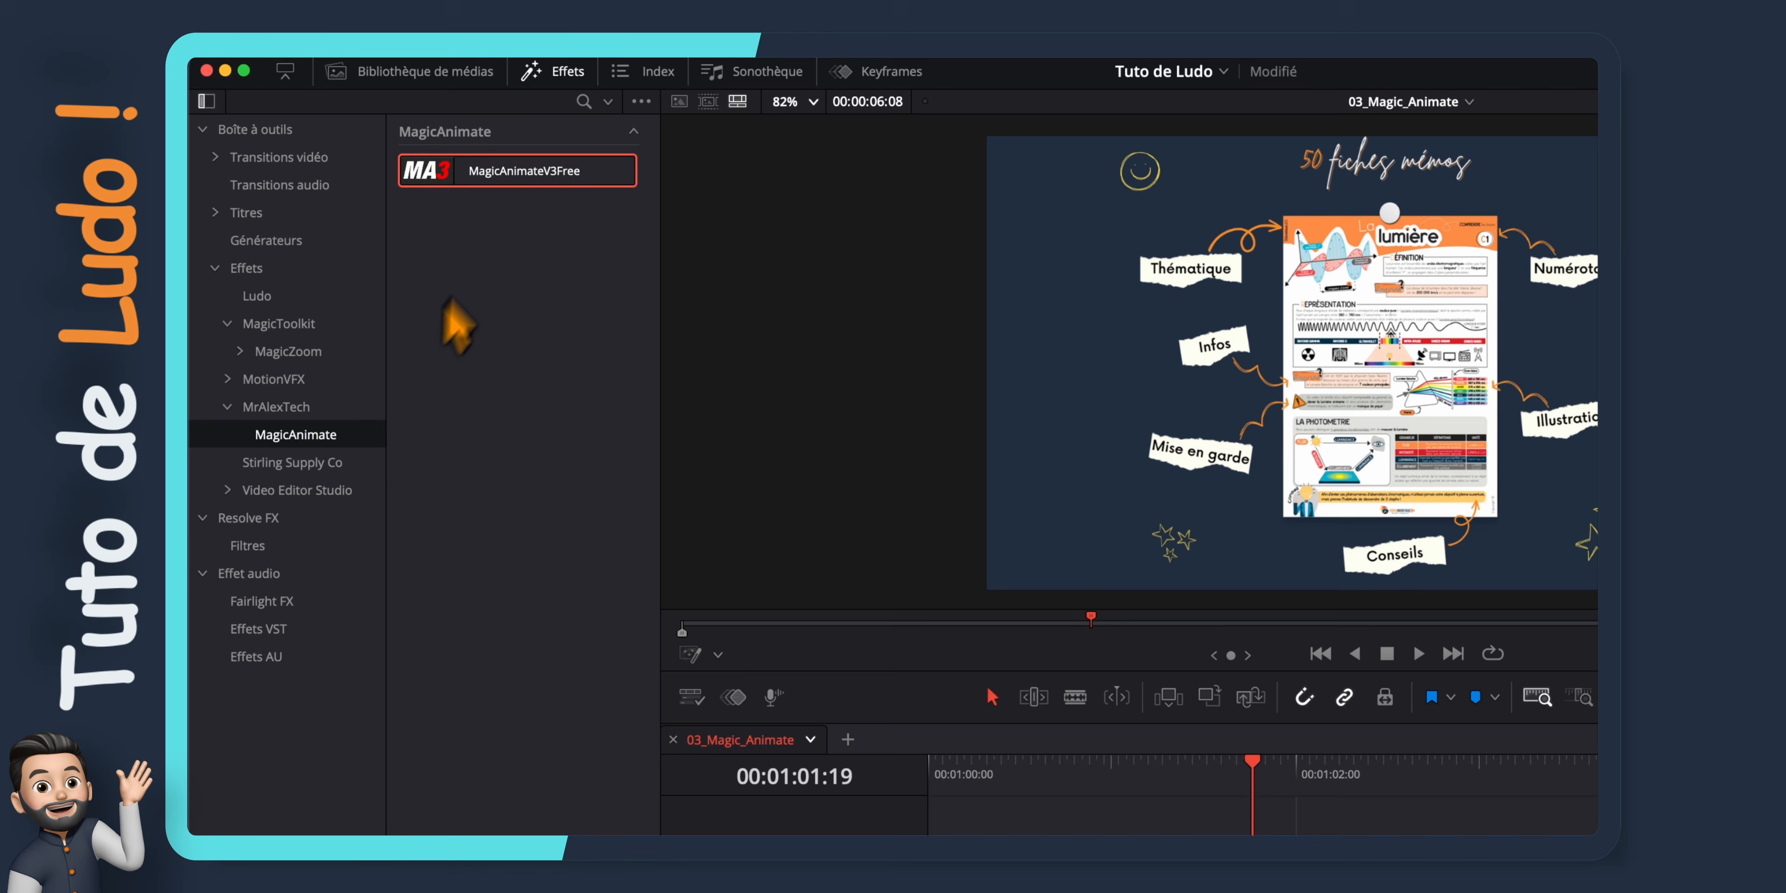
pyautogui.moveTo(519, 171); pyautogui.dragTo(896, 758)
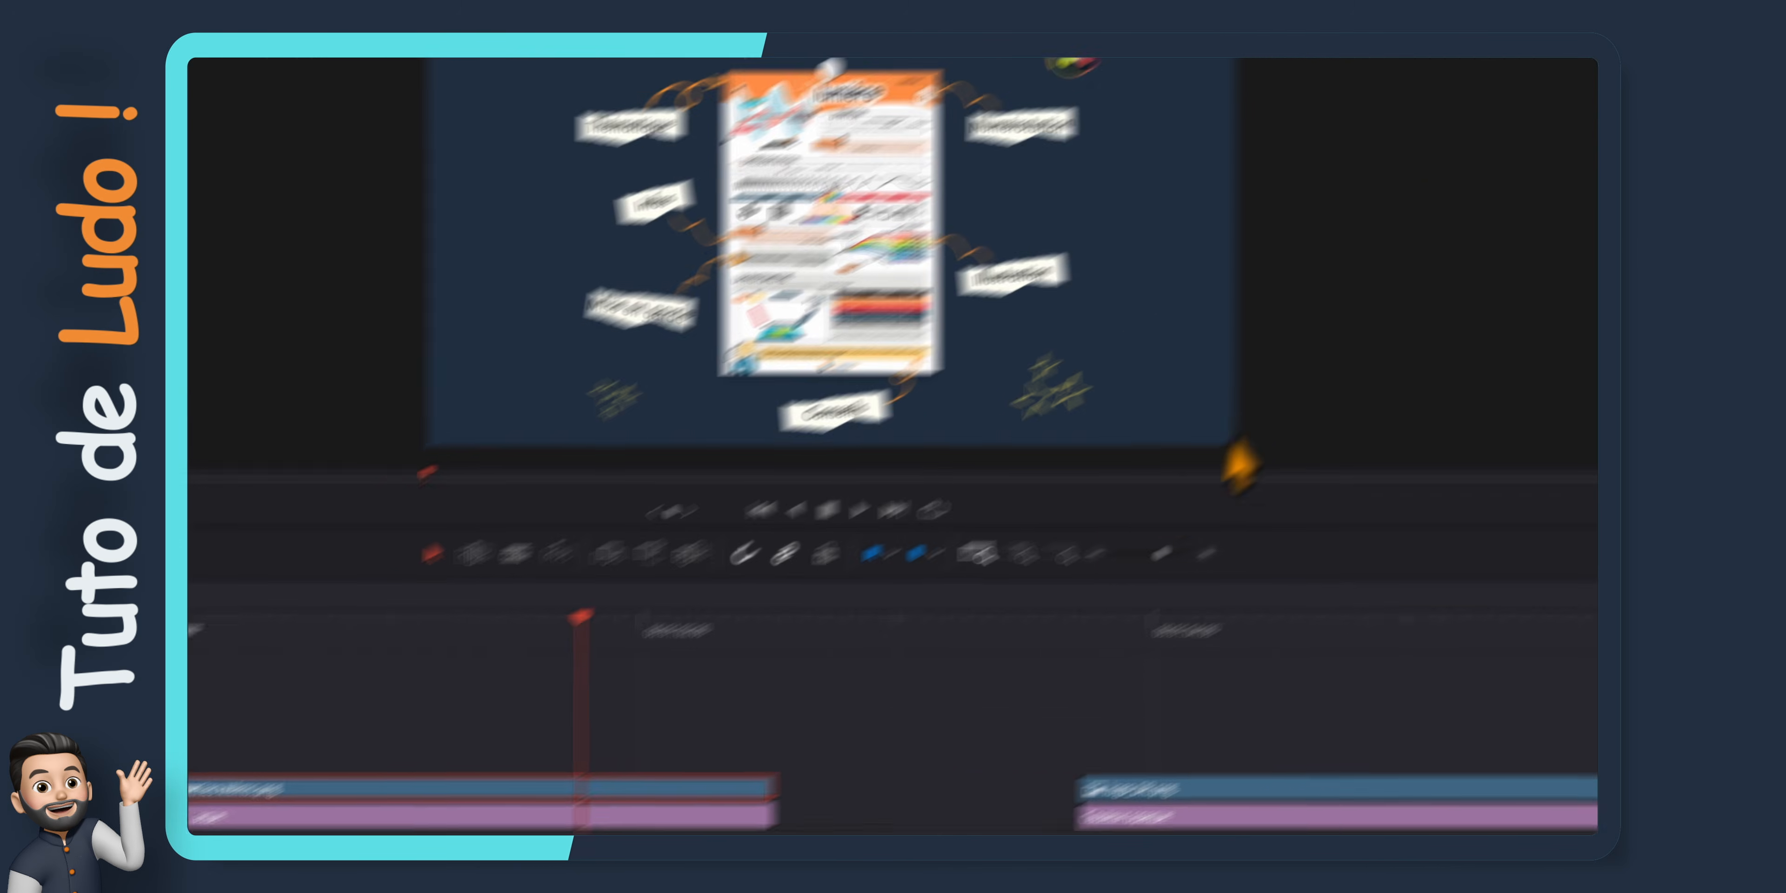
pyautogui.click(1490, 70)
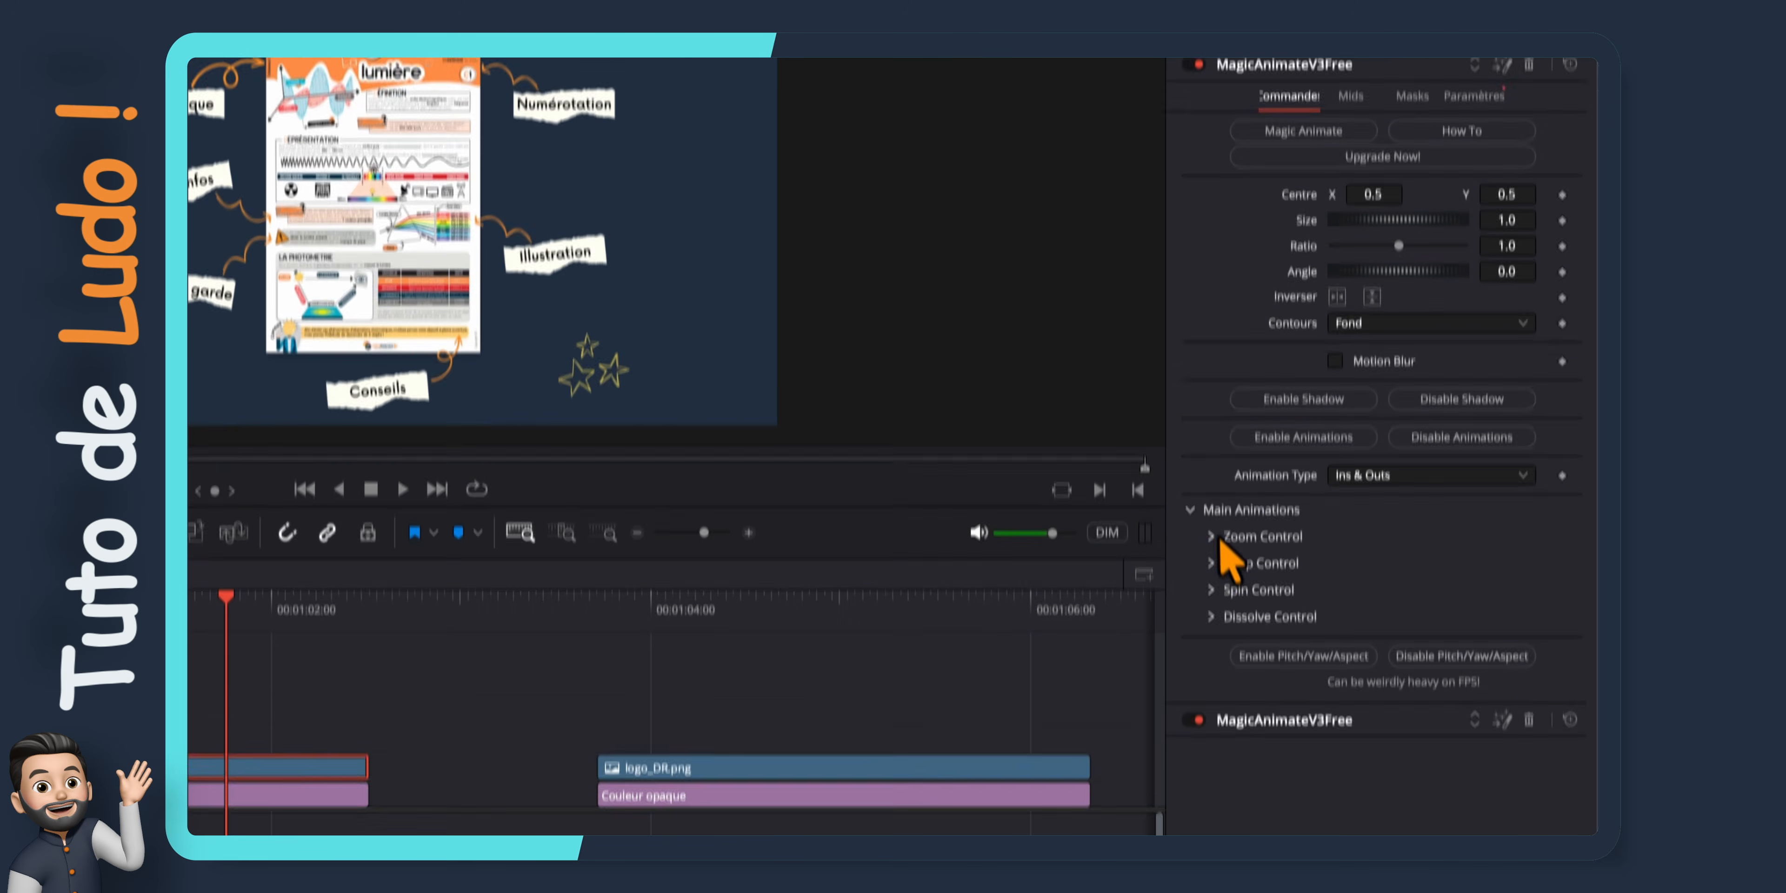
# Enable Zoom Out in MagicAnimate's Zoom Control and play the clip from its start
pyautogui.click(1211, 701)
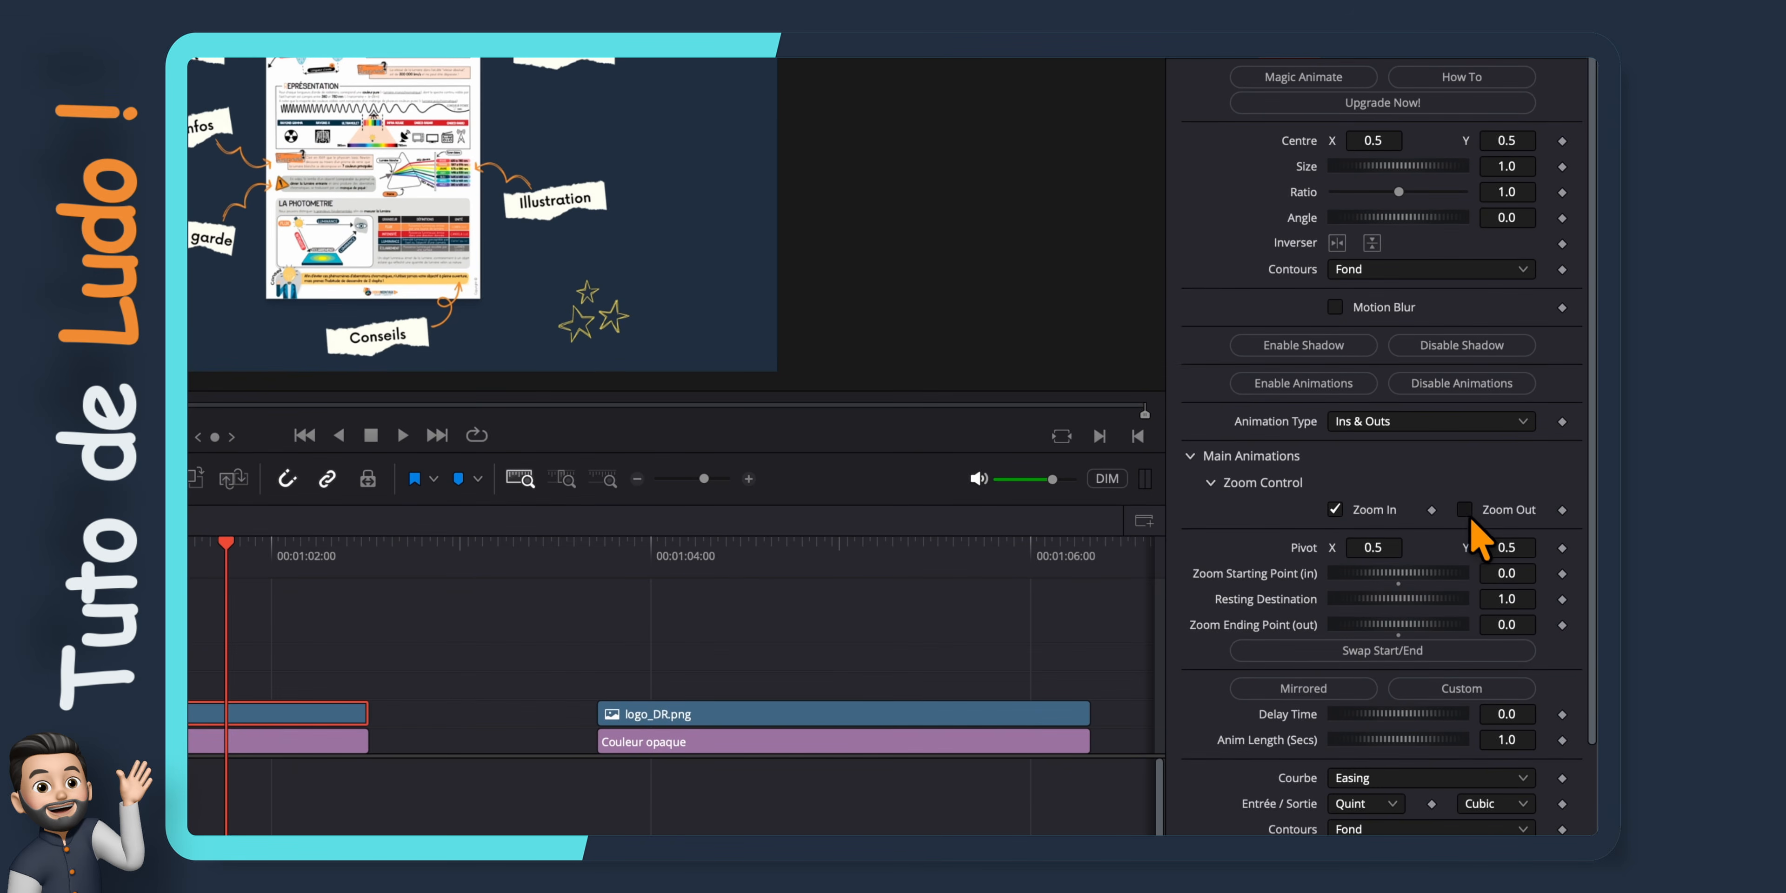
pyautogui.click(1468, 516)
pyautogui.moveTo(614, 508); pyautogui.dragTo(352, 556)
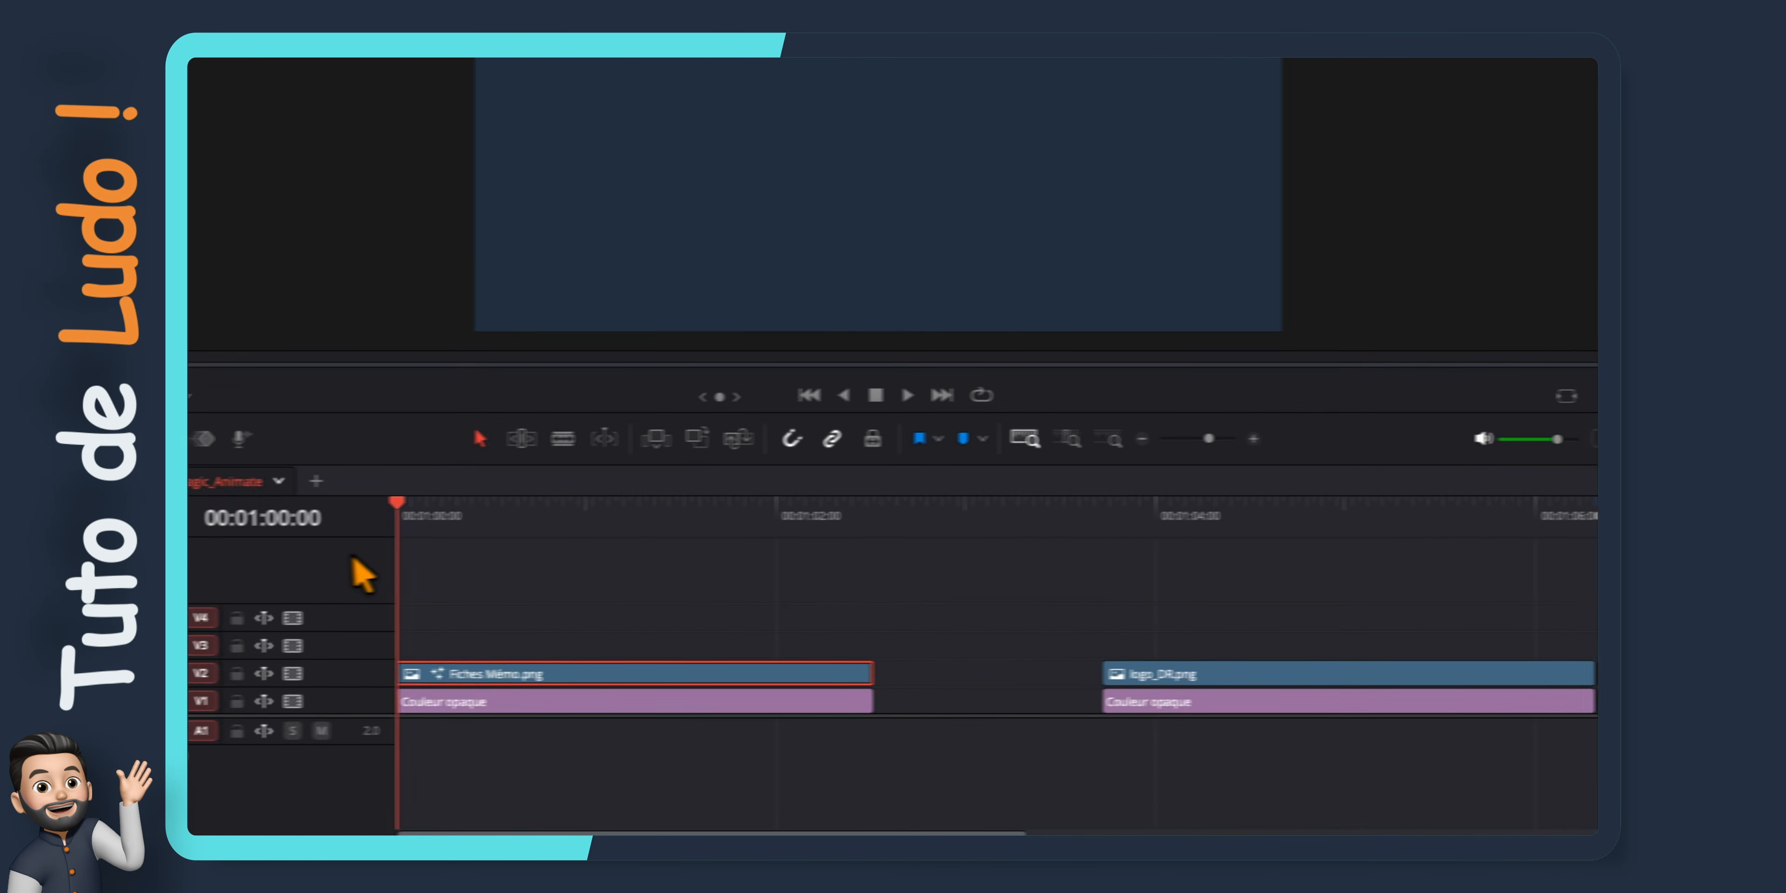
pyautogui.press('space')
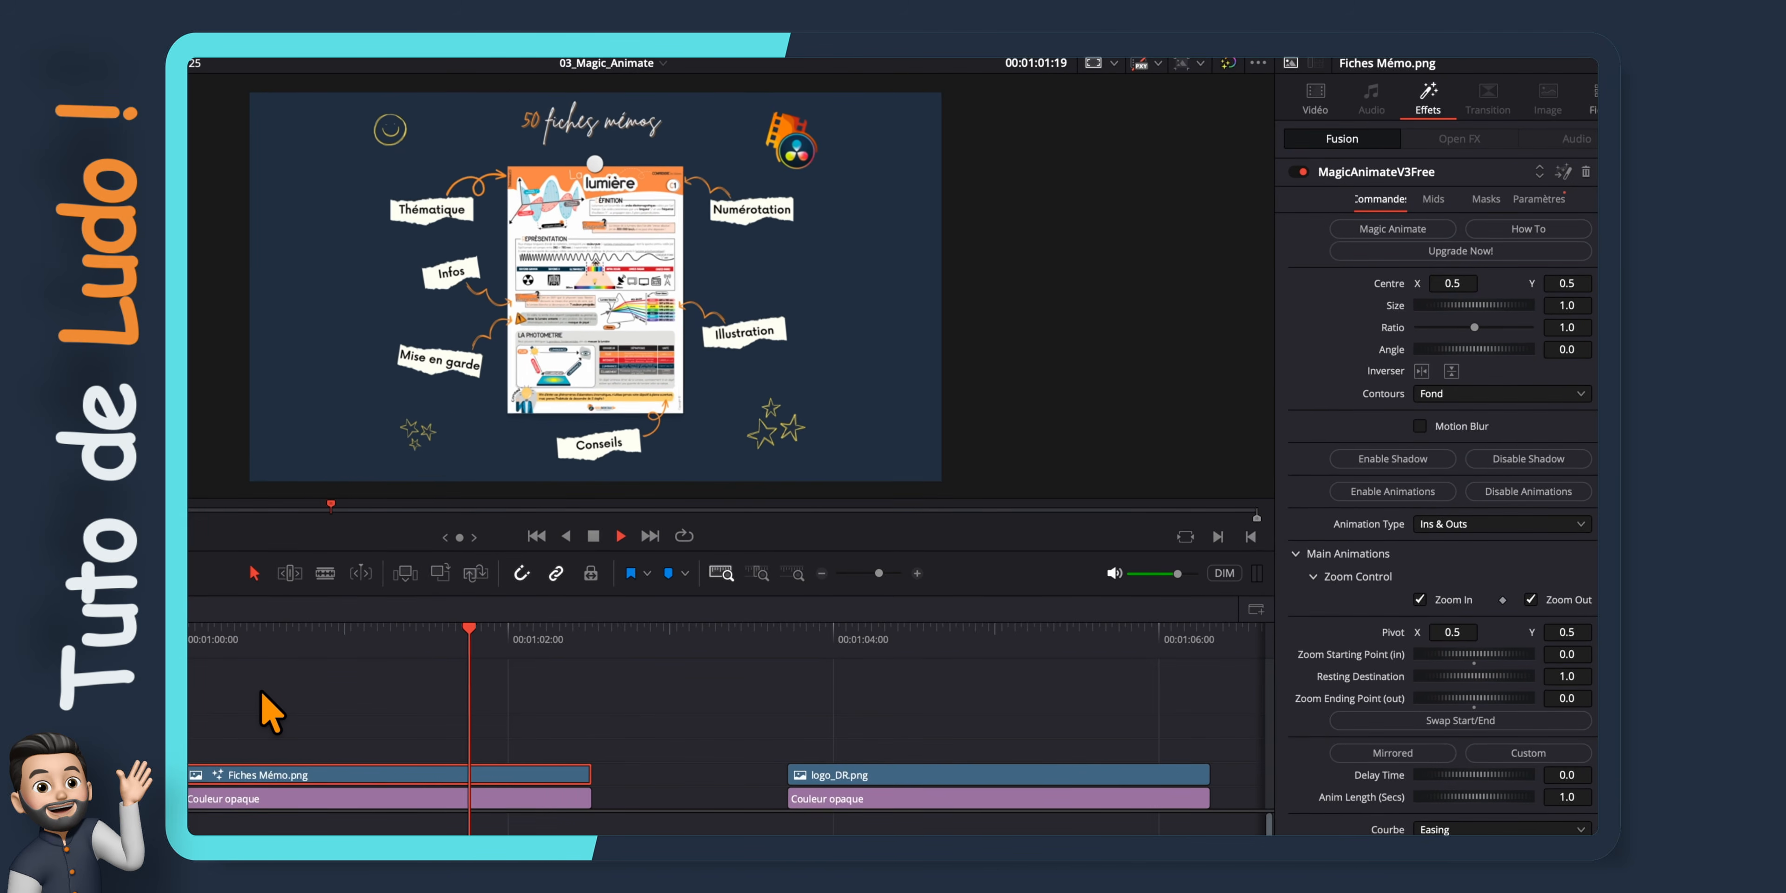
# Try a Zoom Starting Point (in) of 0.739 and play the clip from its start
pyautogui.click(353, 651)
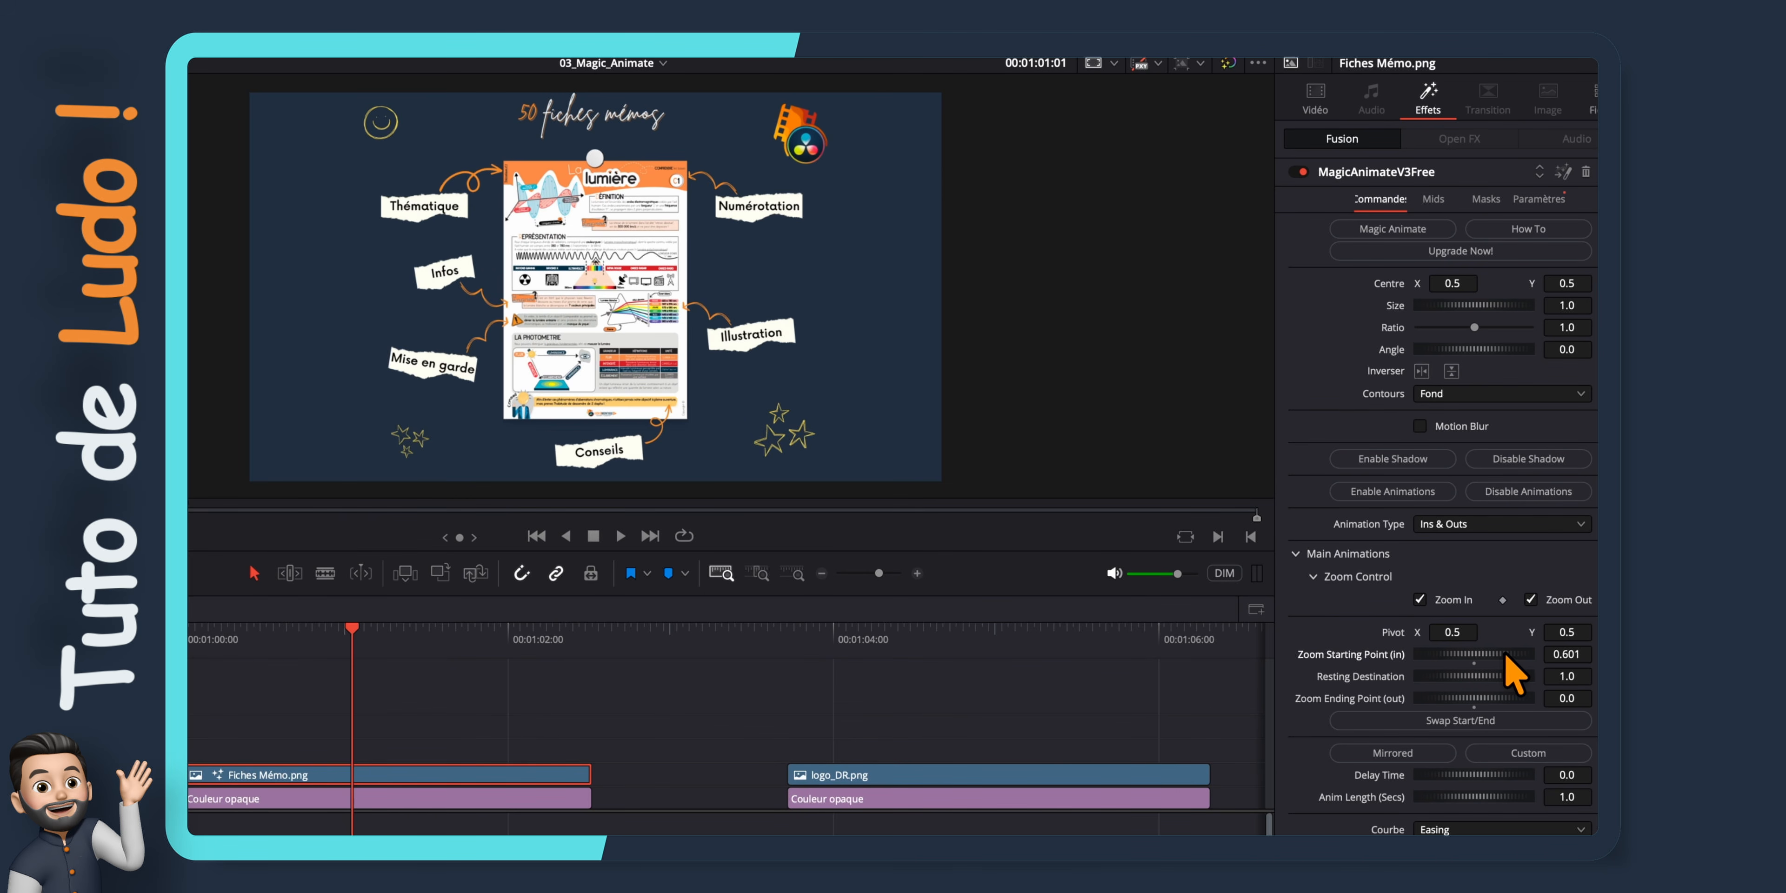
pyautogui.moveTo(372, 639); pyautogui.dragTo(197, 646)
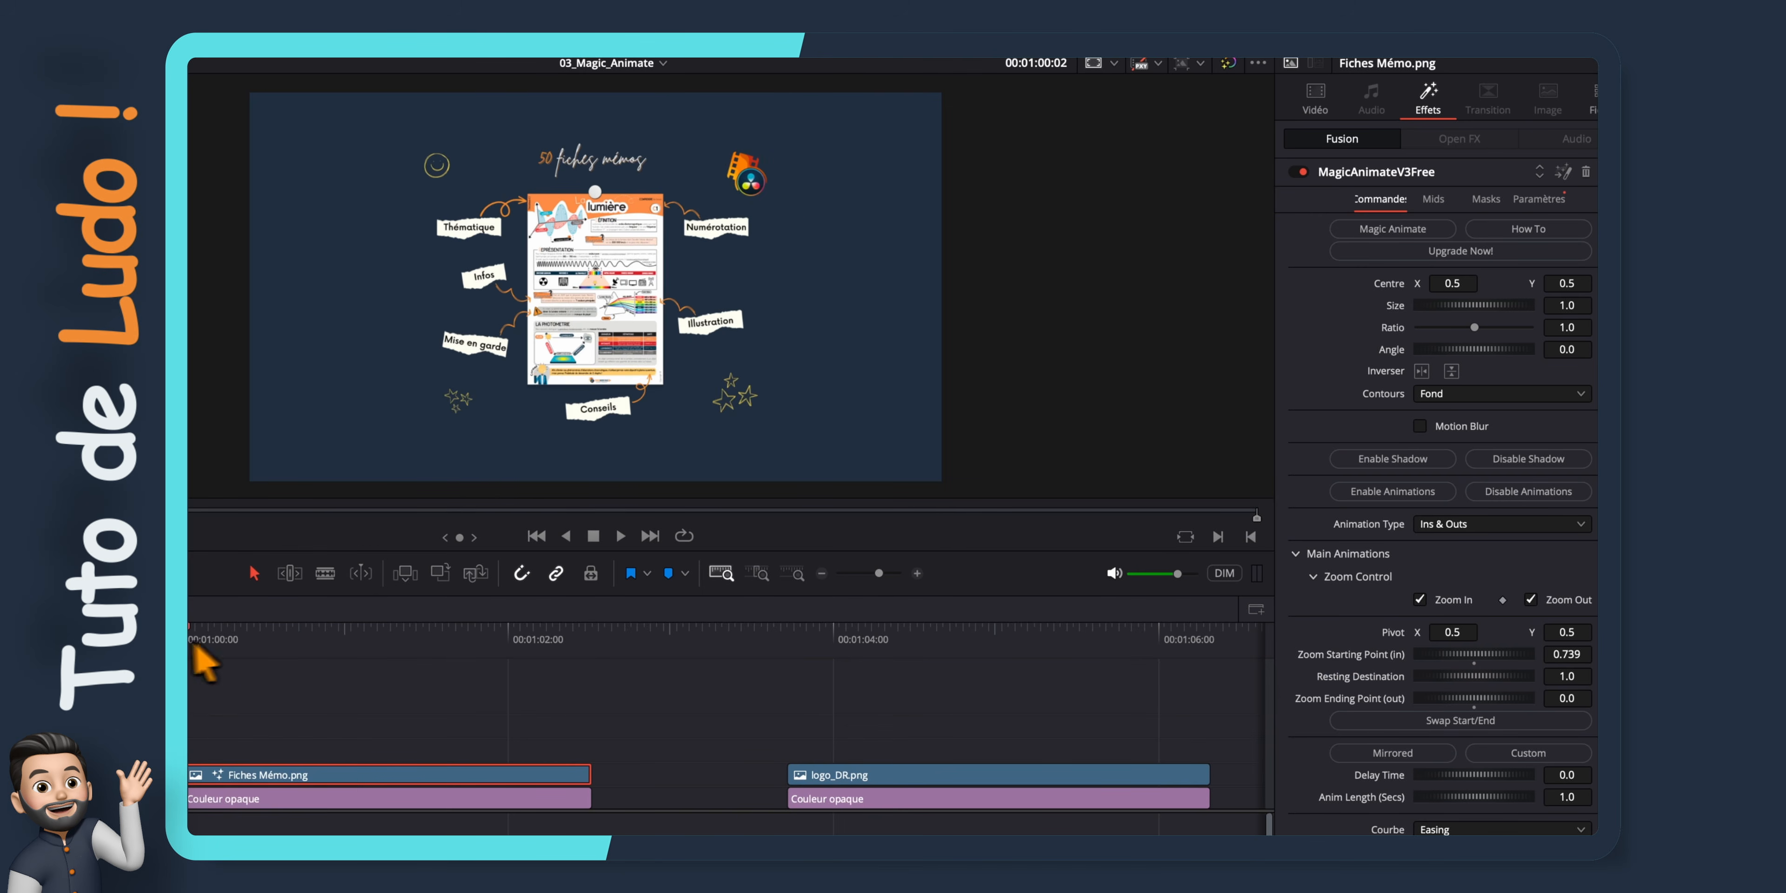
pyautogui.press('space')
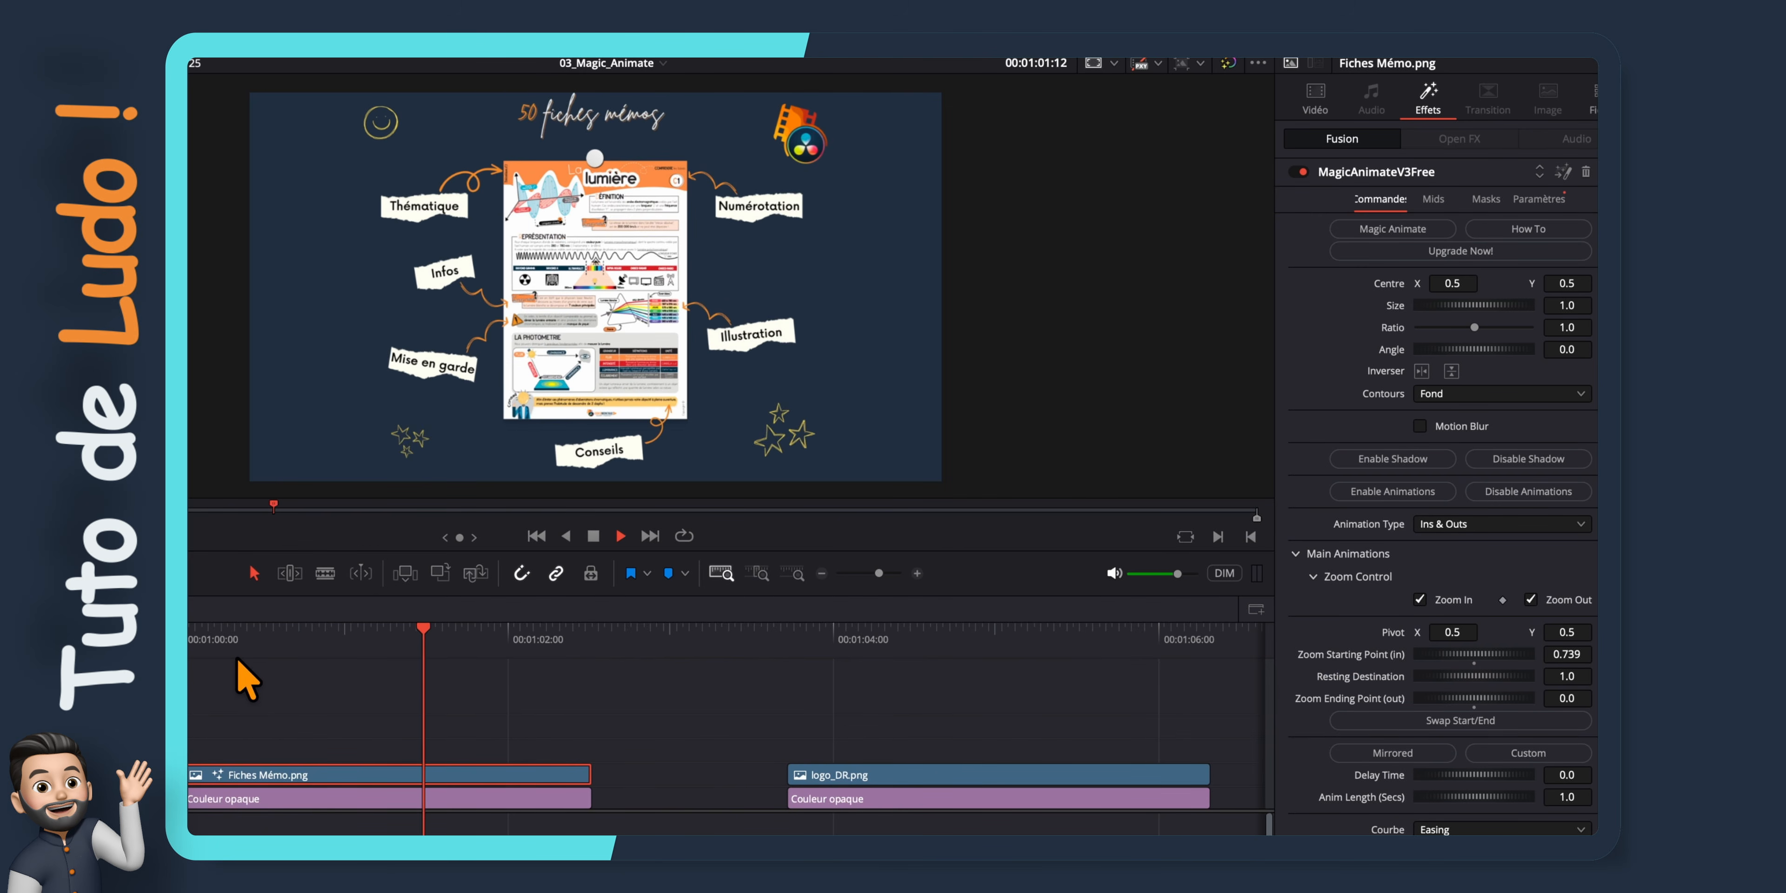
pyautogui.press('space')
# Set the zoom animation's Courbe to Custom, shape it into an S-curve and play back the result
pyautogui.scroll(-3, 1376, 685)
pyautogui.click(1582, 693)
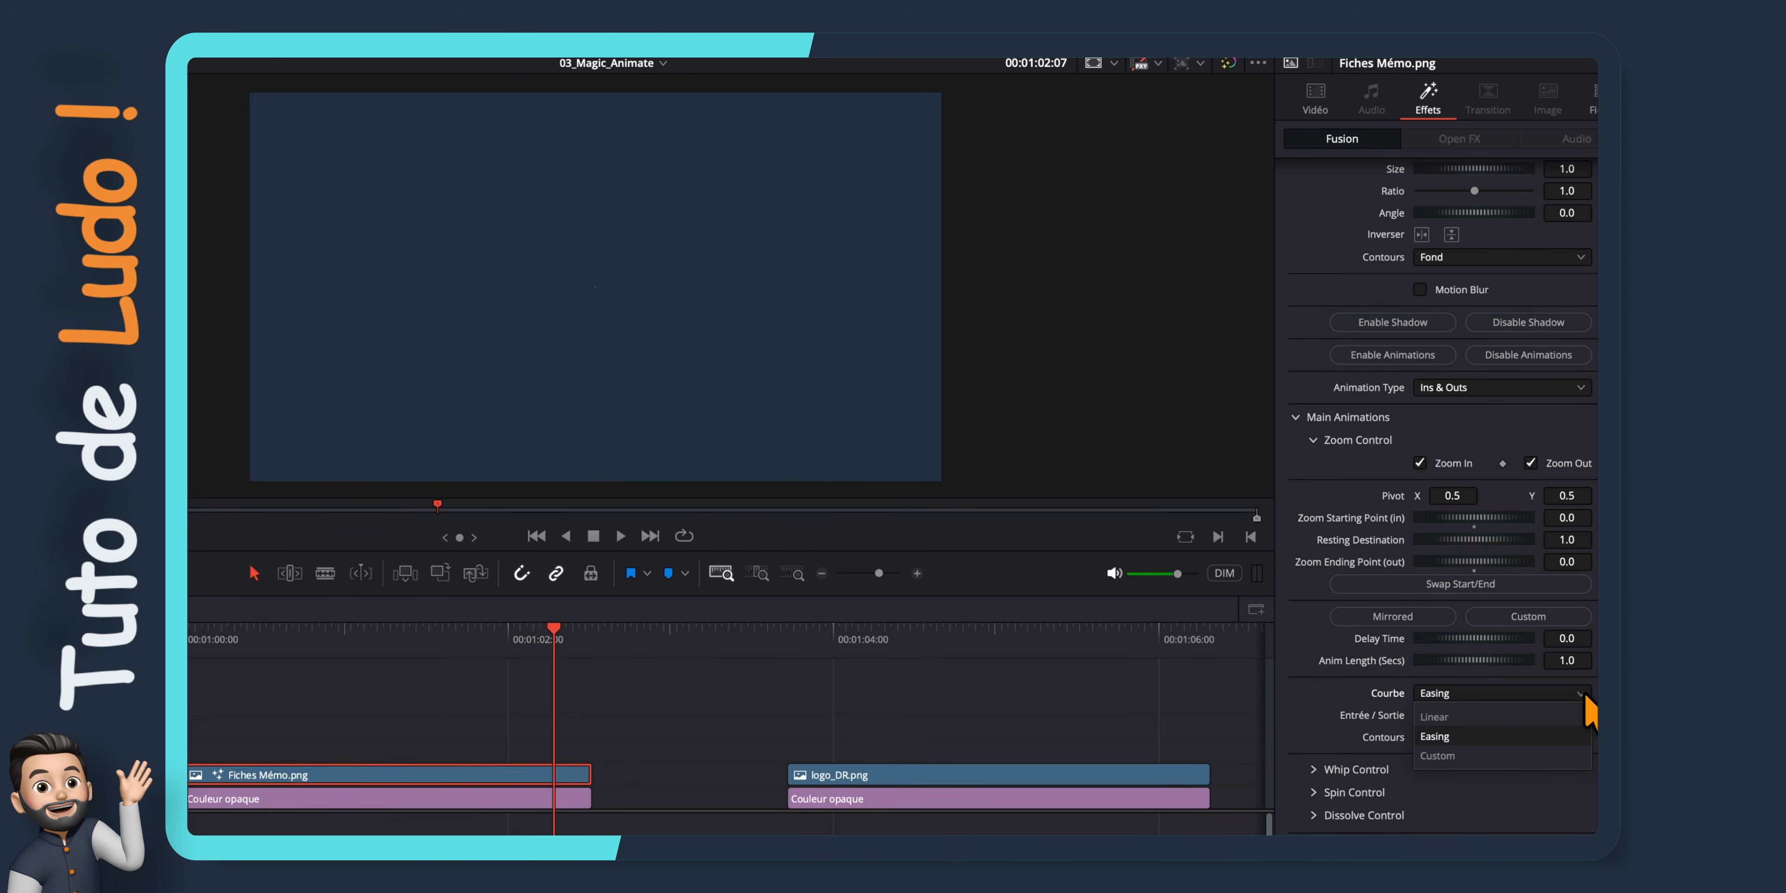
pyautogui.click(1449, 754)
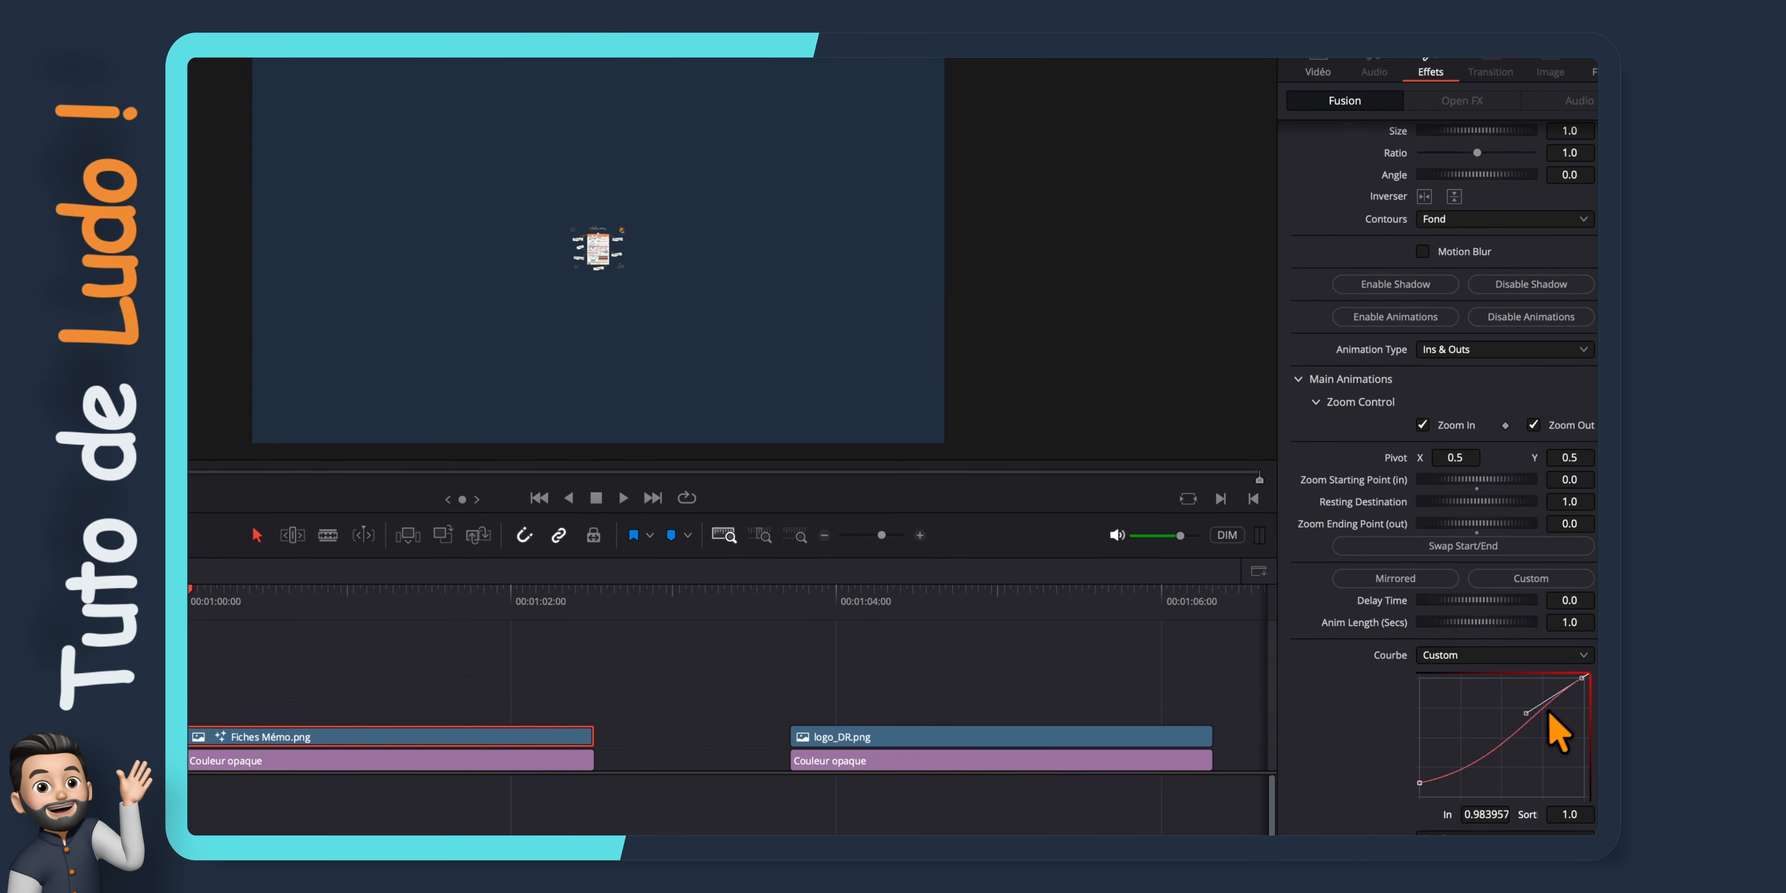
pyautogui.moveTo(1425, 763); pyautogui.dragTo(1419, 803)
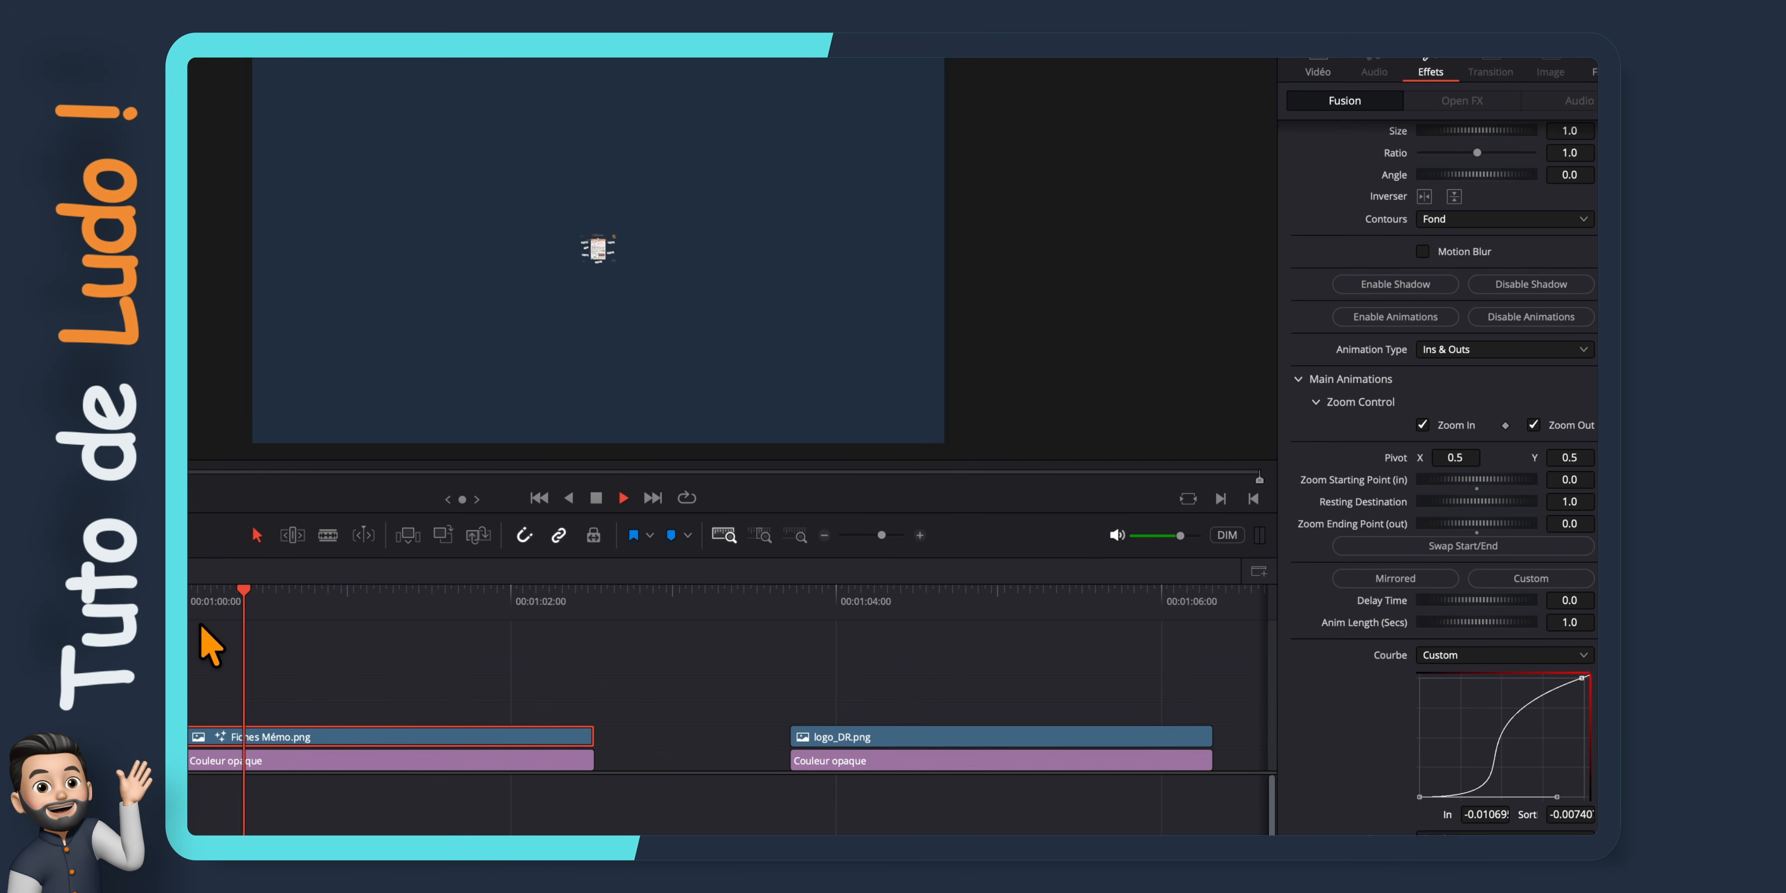
pyautogui.press('space')
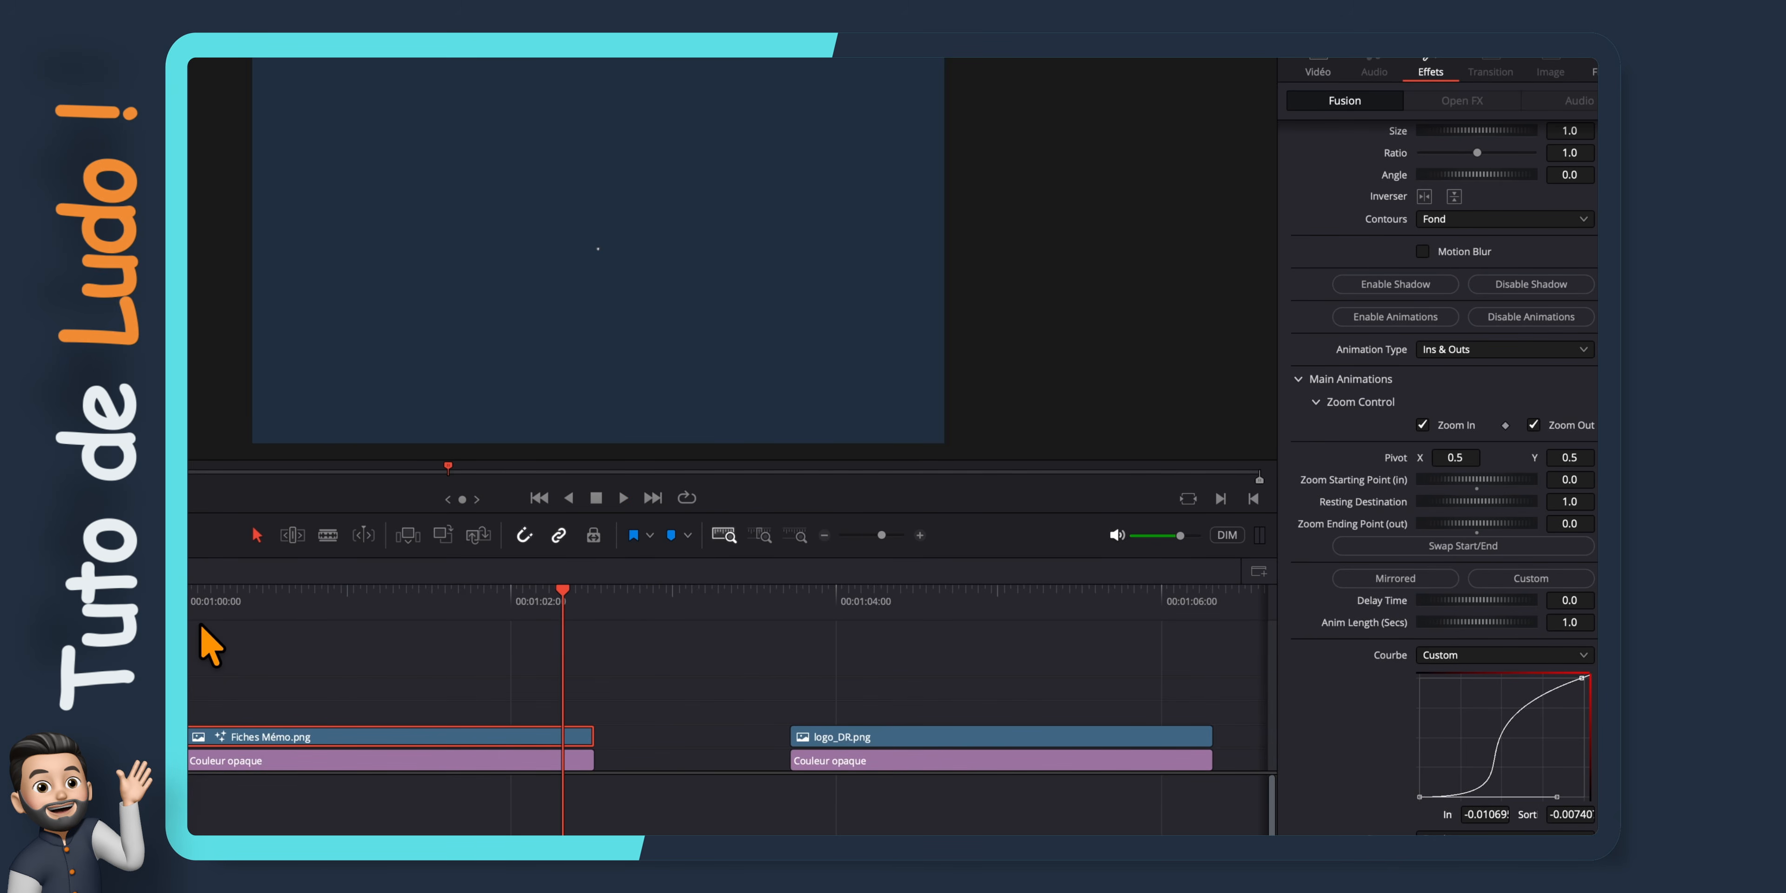
# Reshape the custom zoom curve to rise steeply at the start and replay the clip from 00:01:00:00
pyautogui.moveTo(1556, 797); pyautogui.dragTo(1383, 717)
pyautogui.moveTo(562, 597); pyautogui.dragTo(195, 606)
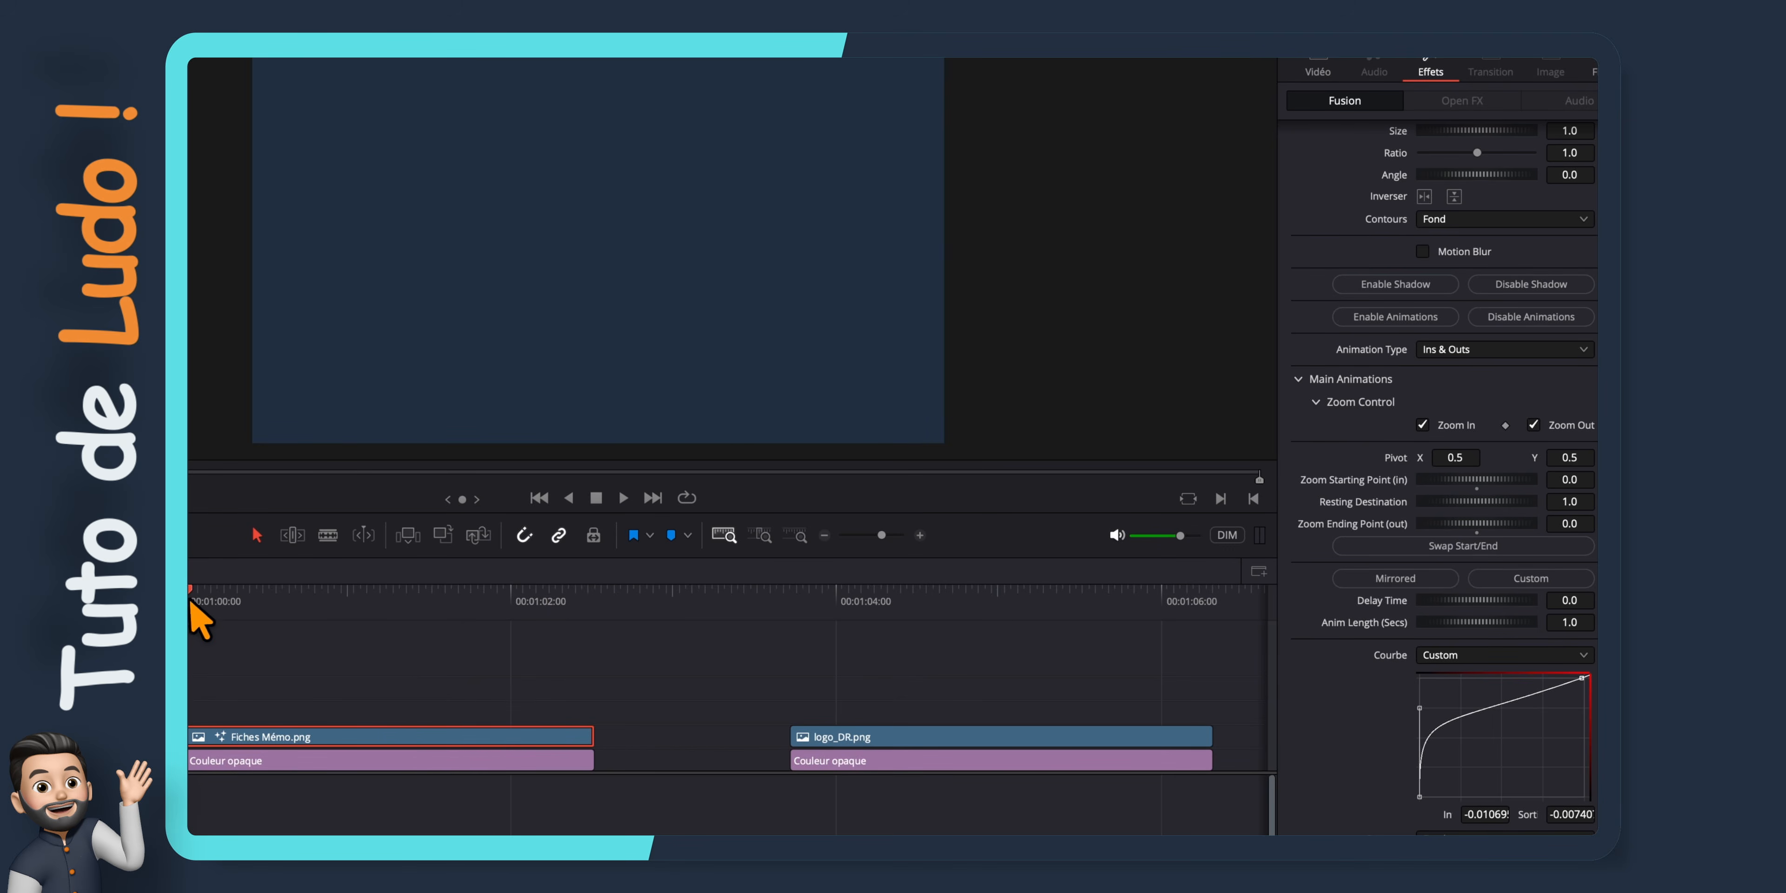
pyautogui.press('space')
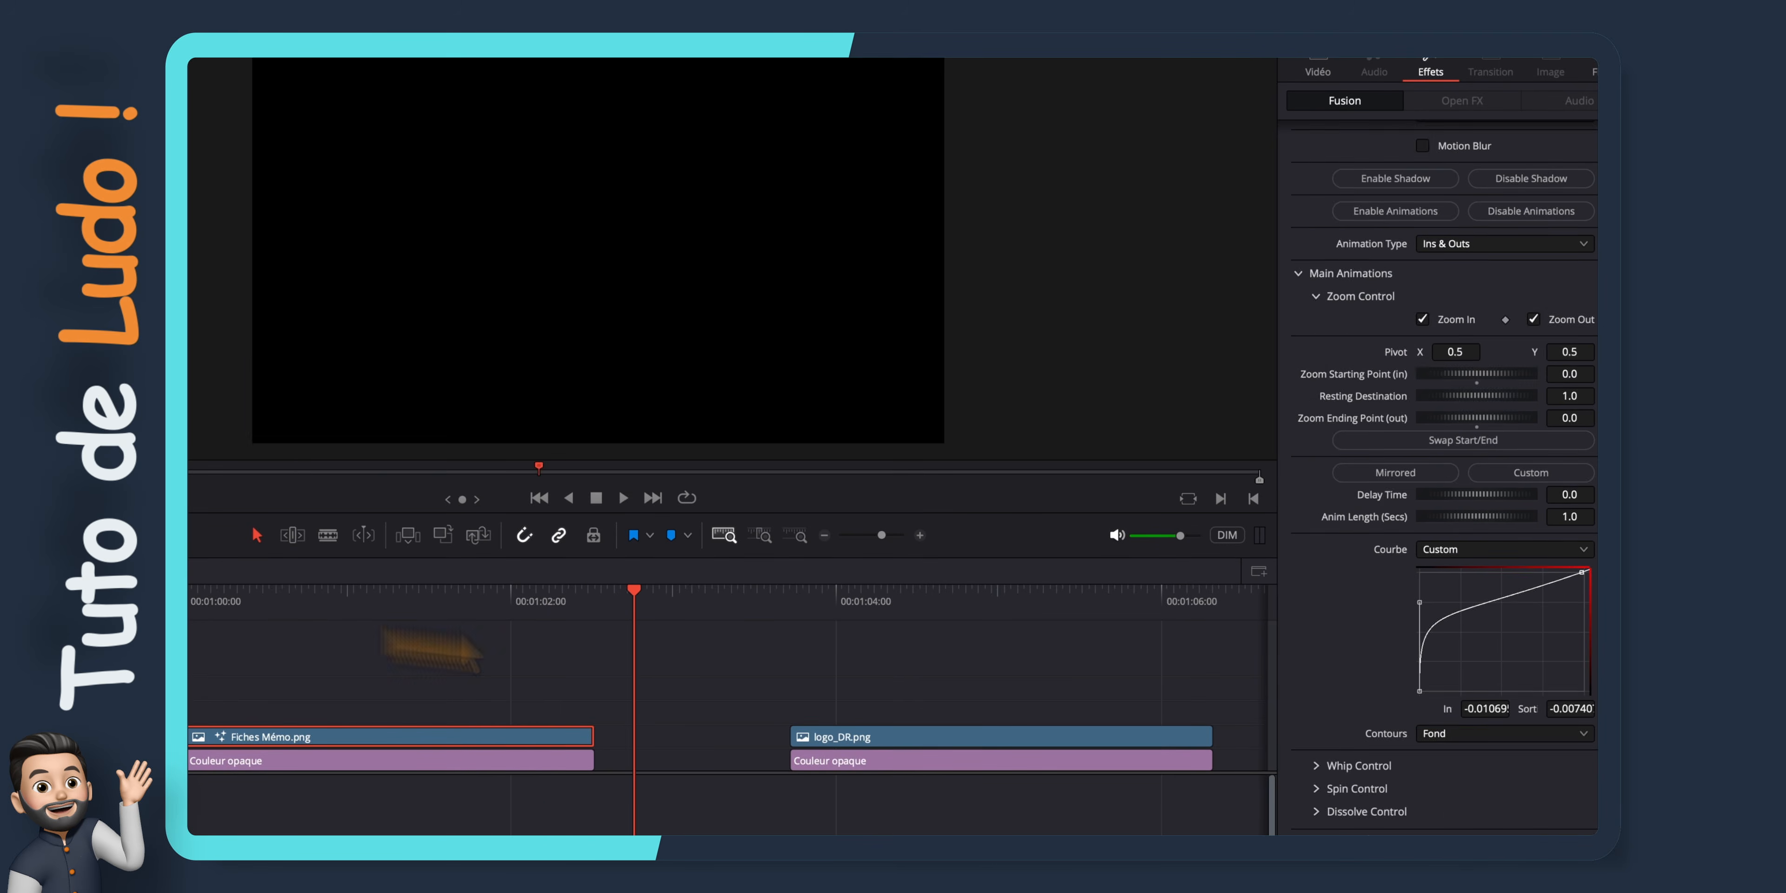
# Expand MagicAnimate's Whip Control, Spin Control and Dissolve Control sections to examine their animation options
pyautogui.click(1325, 765)
pyautogui.scroll(-4, 1326, 770)
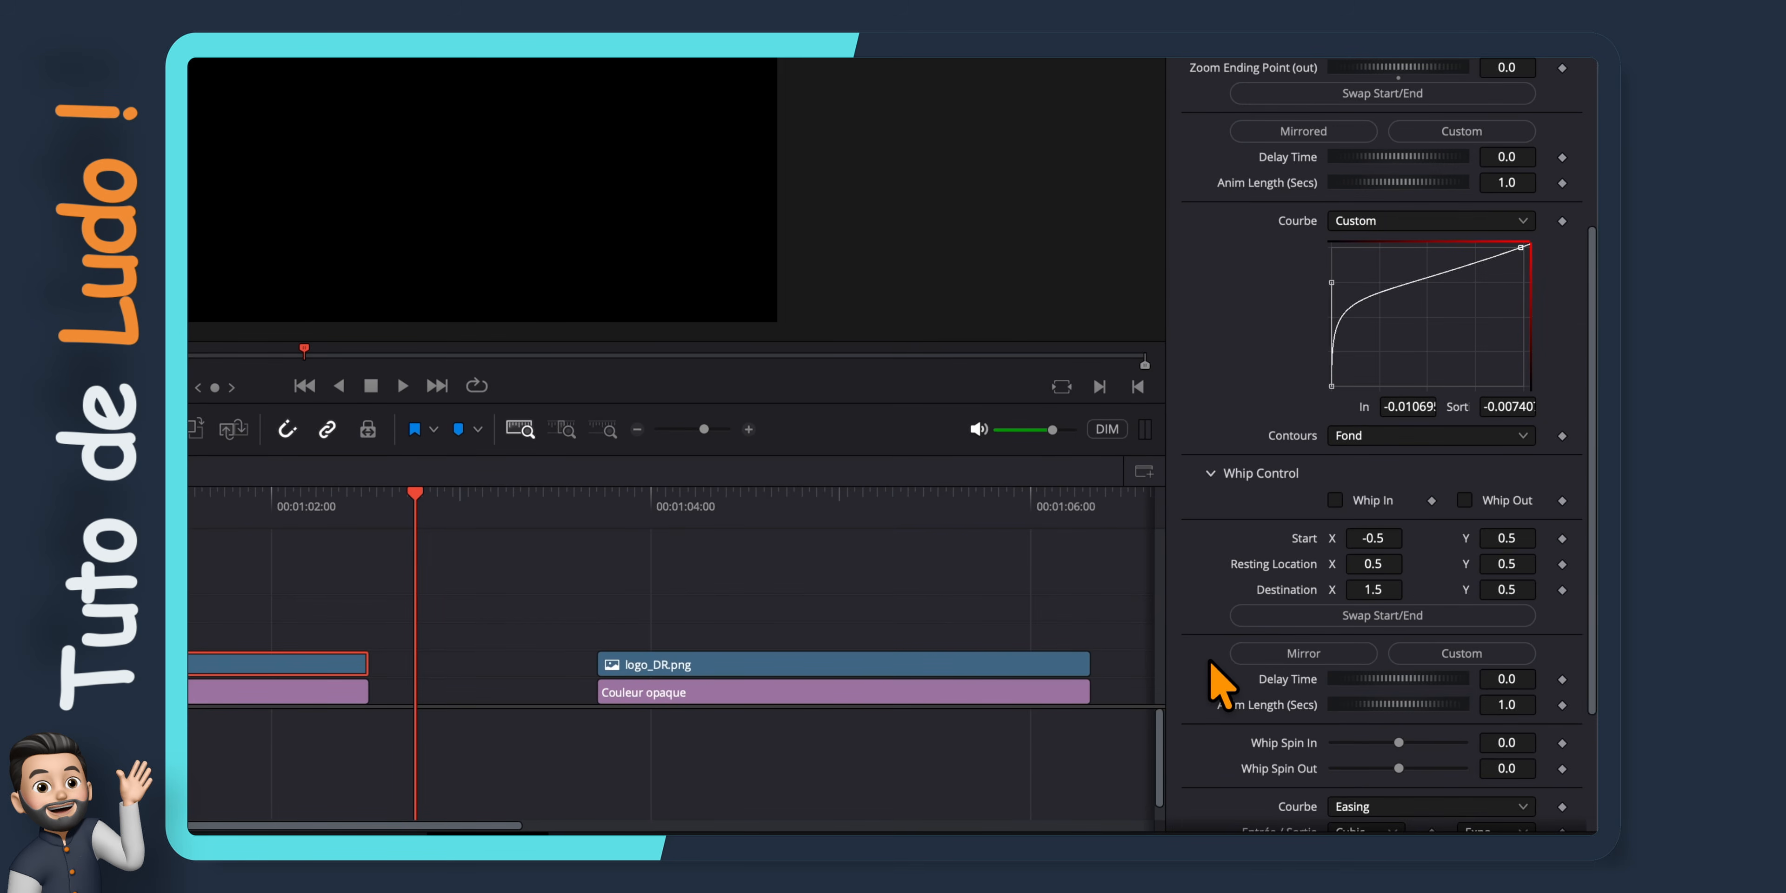
pyautogui.scroll(-3, 1221, 683)
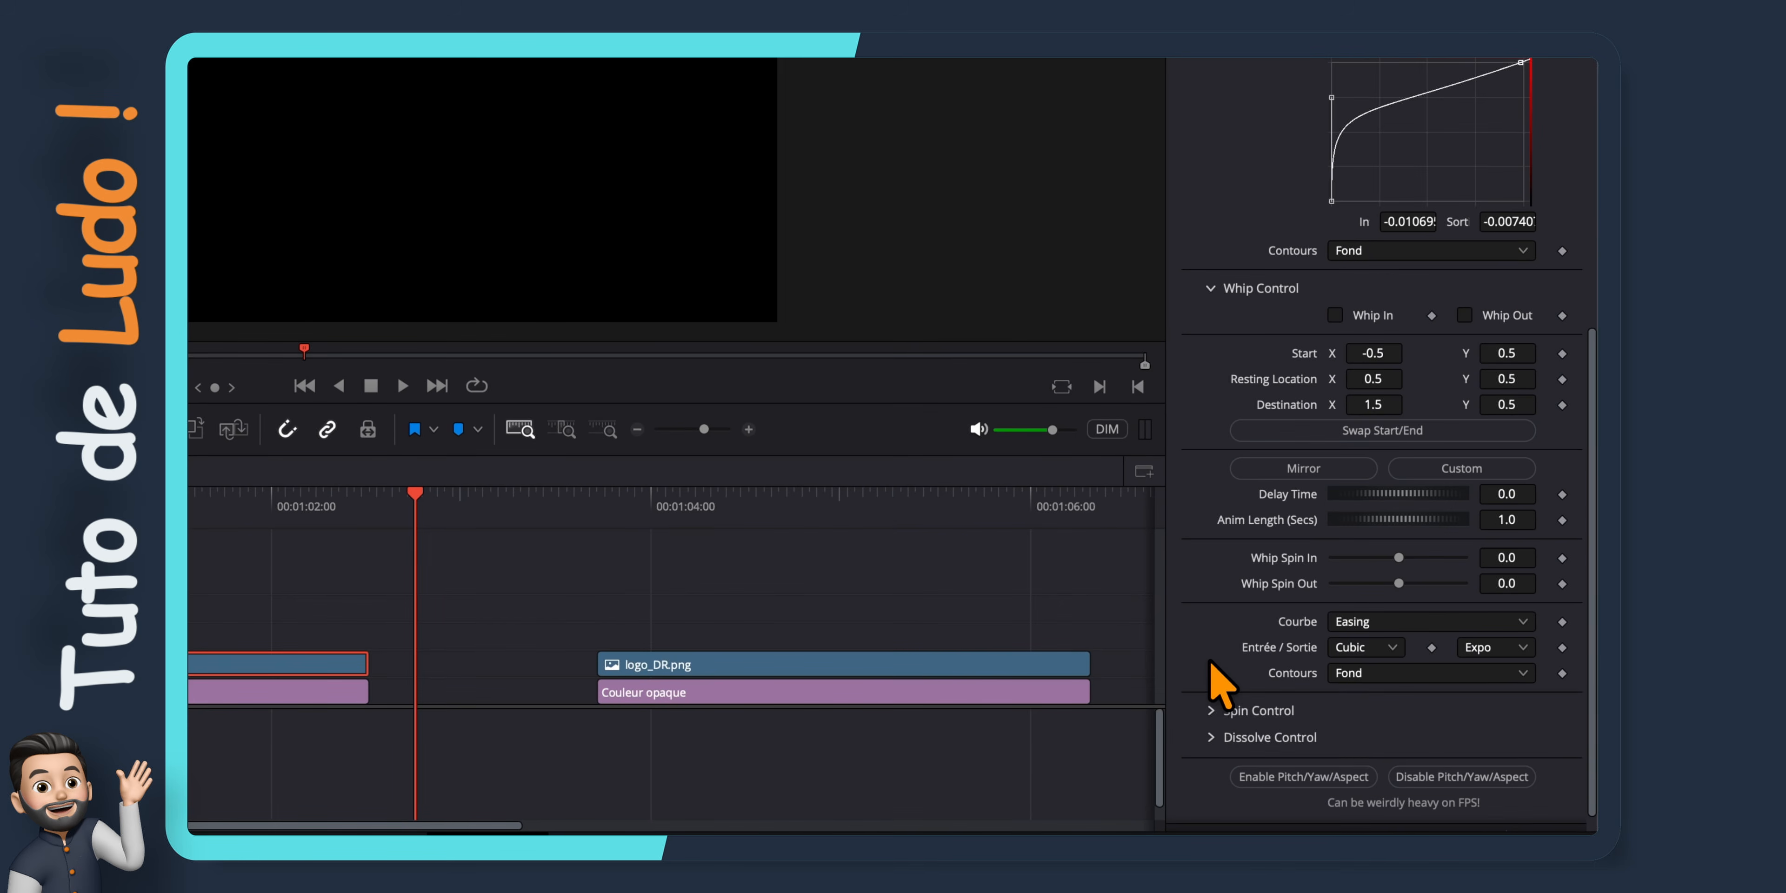
pyautogui.click(1212, 703)
pyautogui.scroll(-6, 1221, 717)
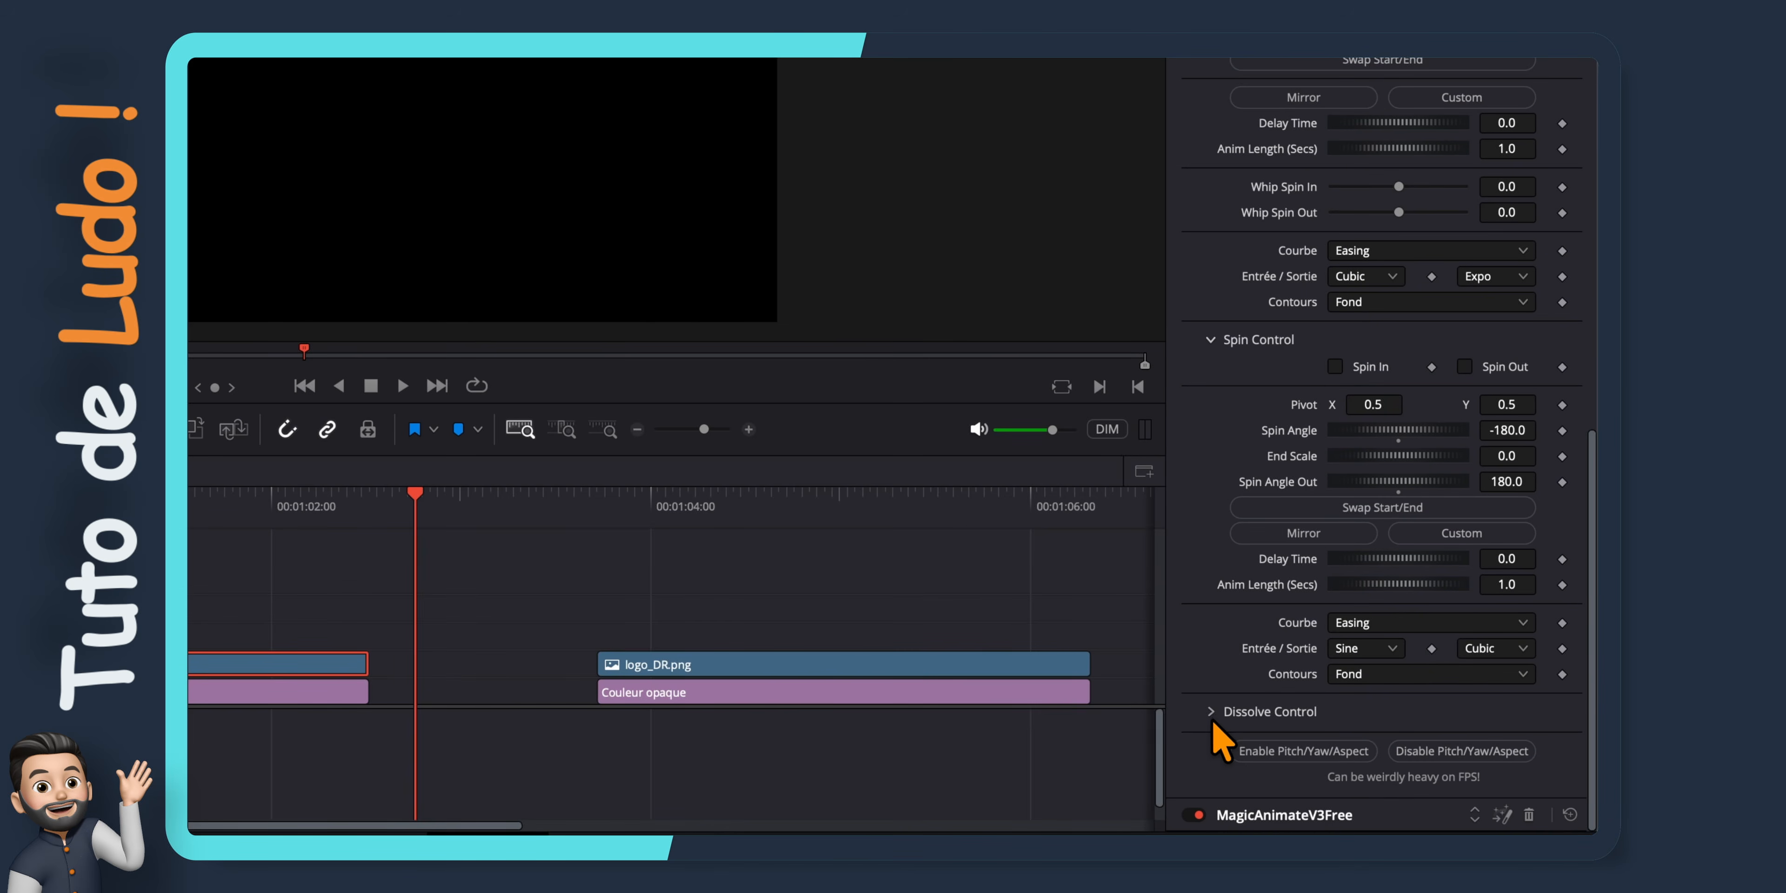
pyautogui.click(1213, 718)
pyautogui.scroll(-3, 1214, 720)
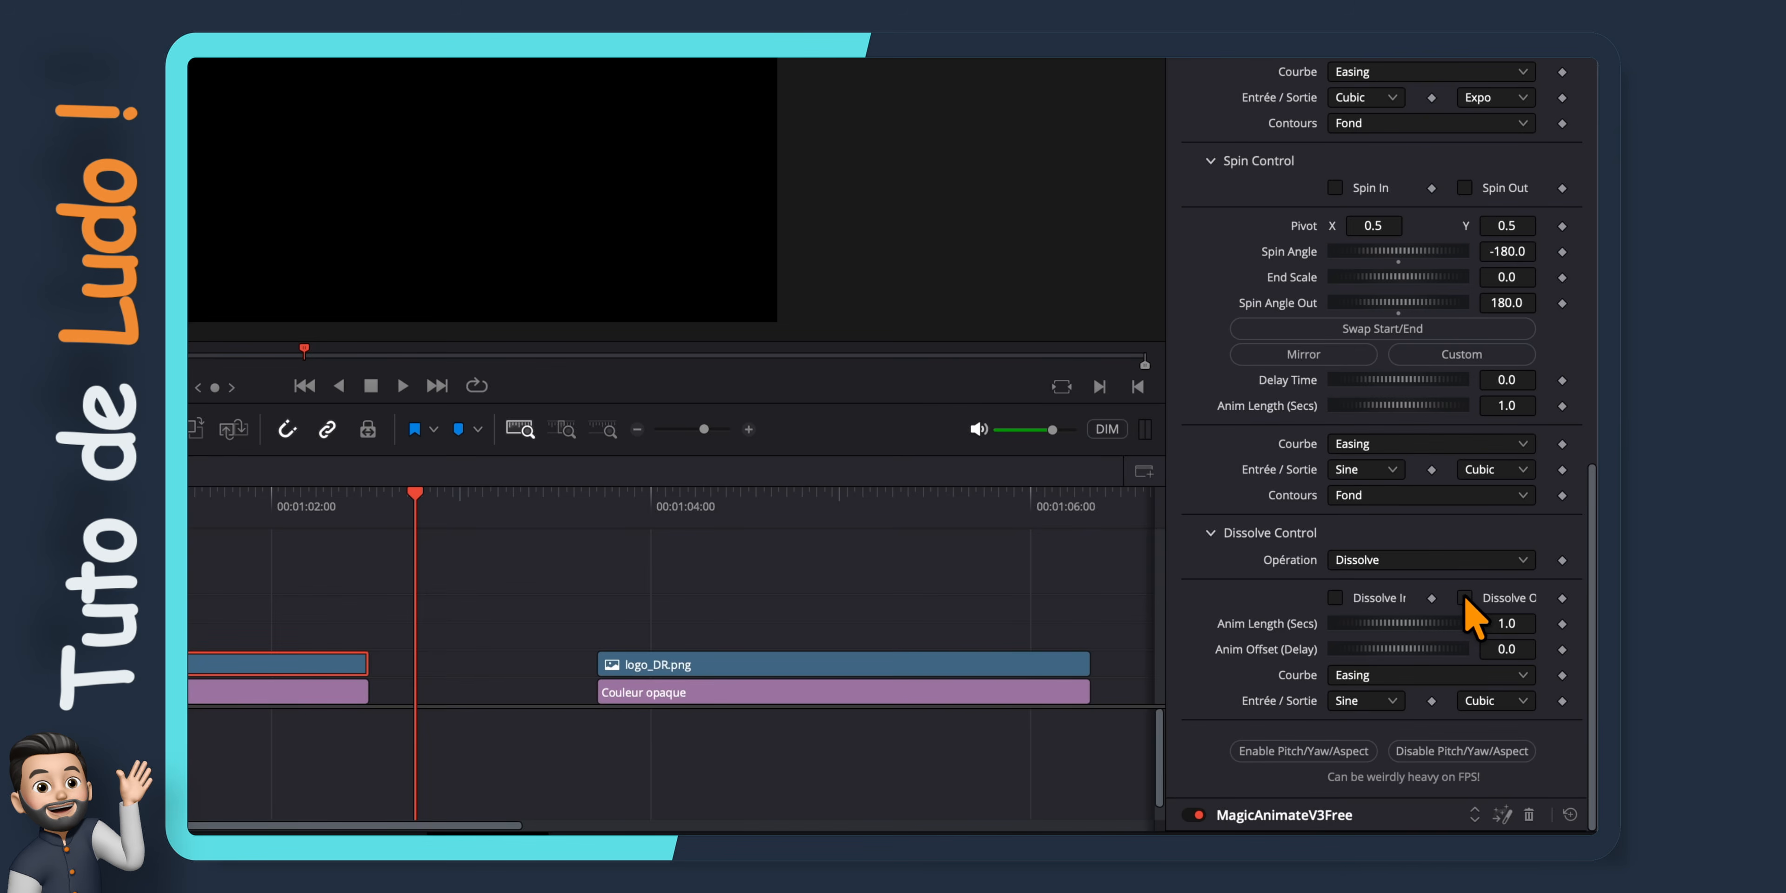
# Enable Spin In and Dissolve Out in MagicAnimate and play the Fiches Mémo.png clip
pyautogui.scroll(3, 1471, 617)
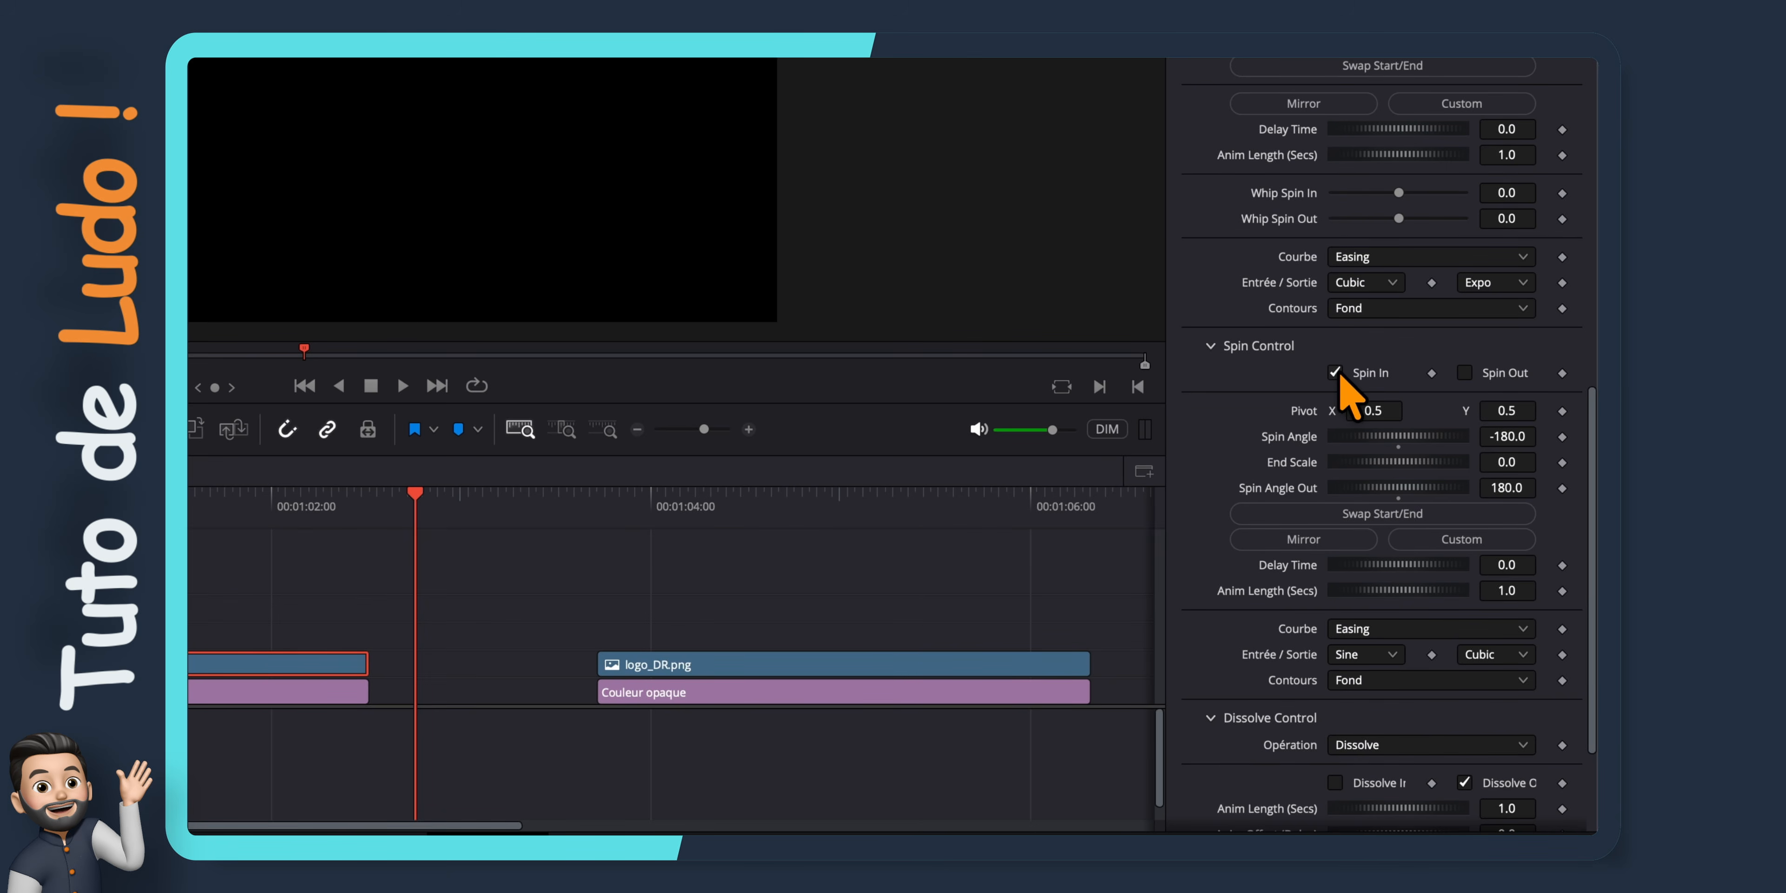
pyautogui.moveTo(416, 493); pyautogui.dragTo(339, 551)
pyautogui.press('space')
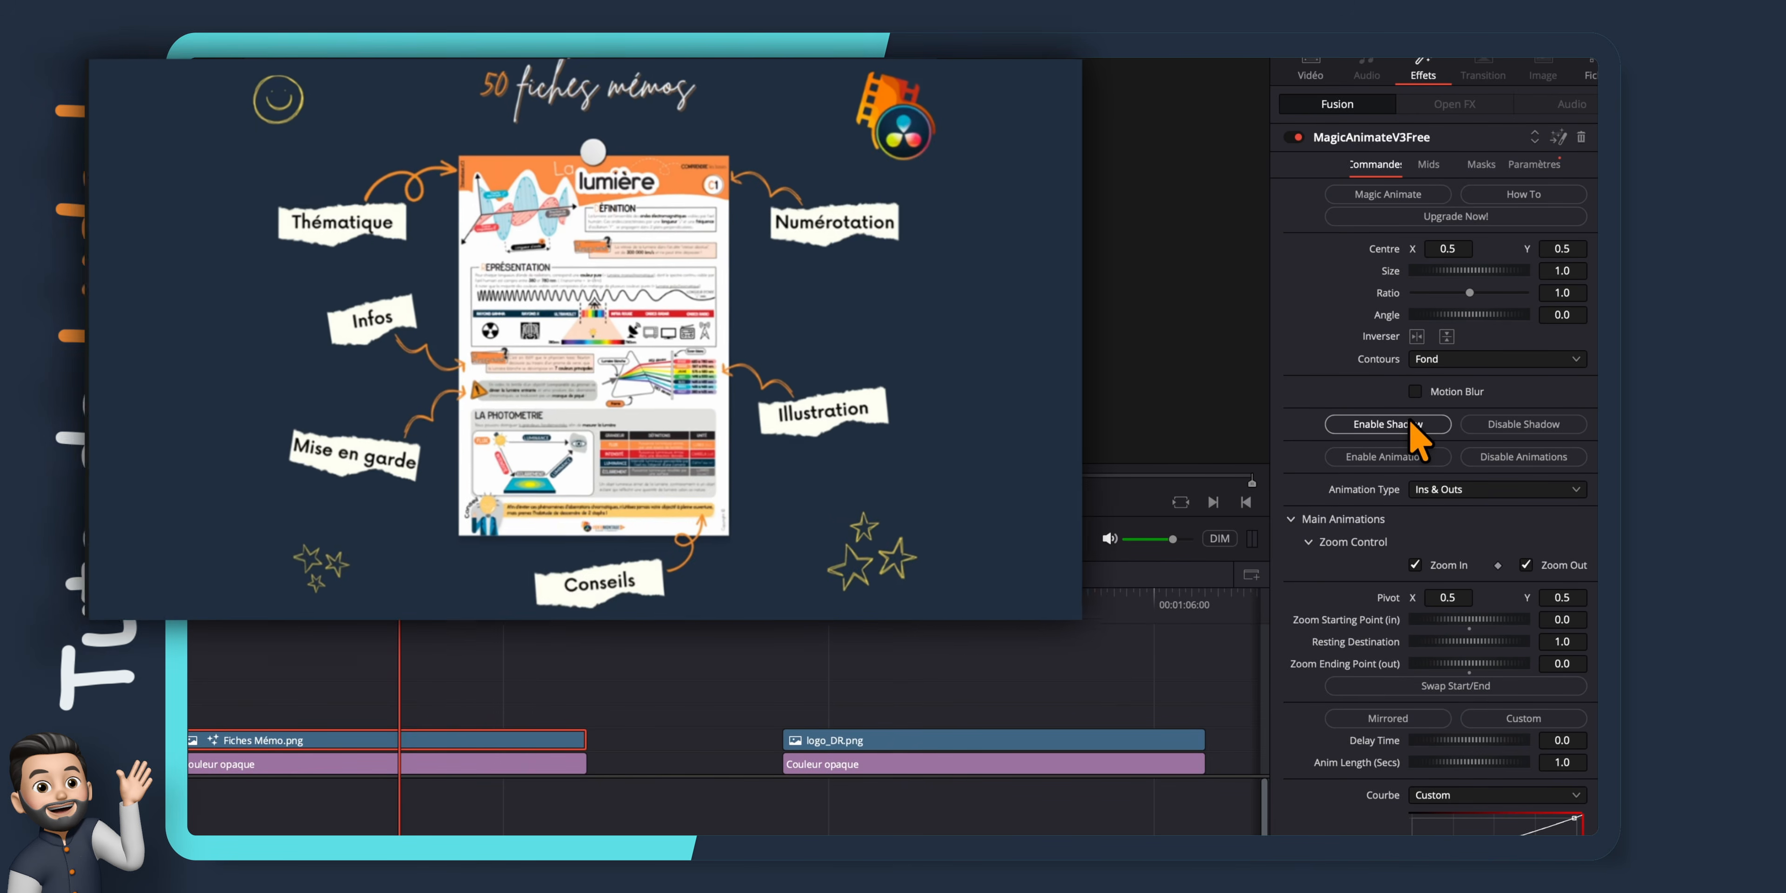
# Try a shadow with Drop Shadow 0.465, Shadow Angle -90.0 and Shadow Softness 1.0, and disable it again
pyautogui.click(1383, 424)
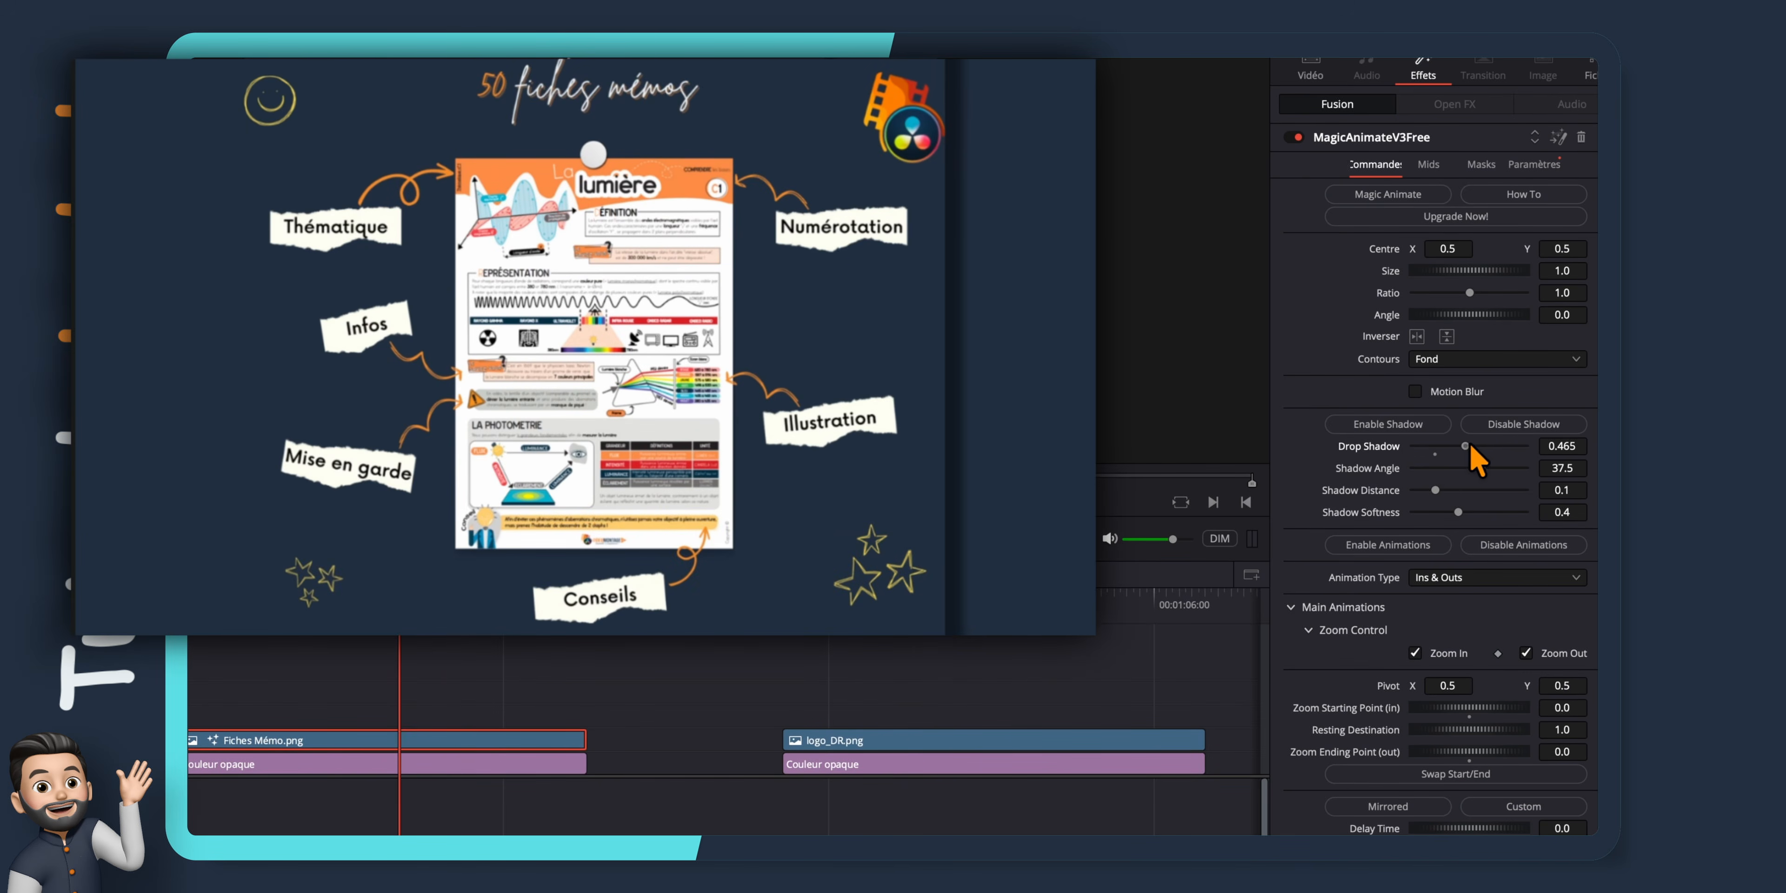
pyautogui.moveTo(1485, 471); pyautogui.dragTo(1448, 470)
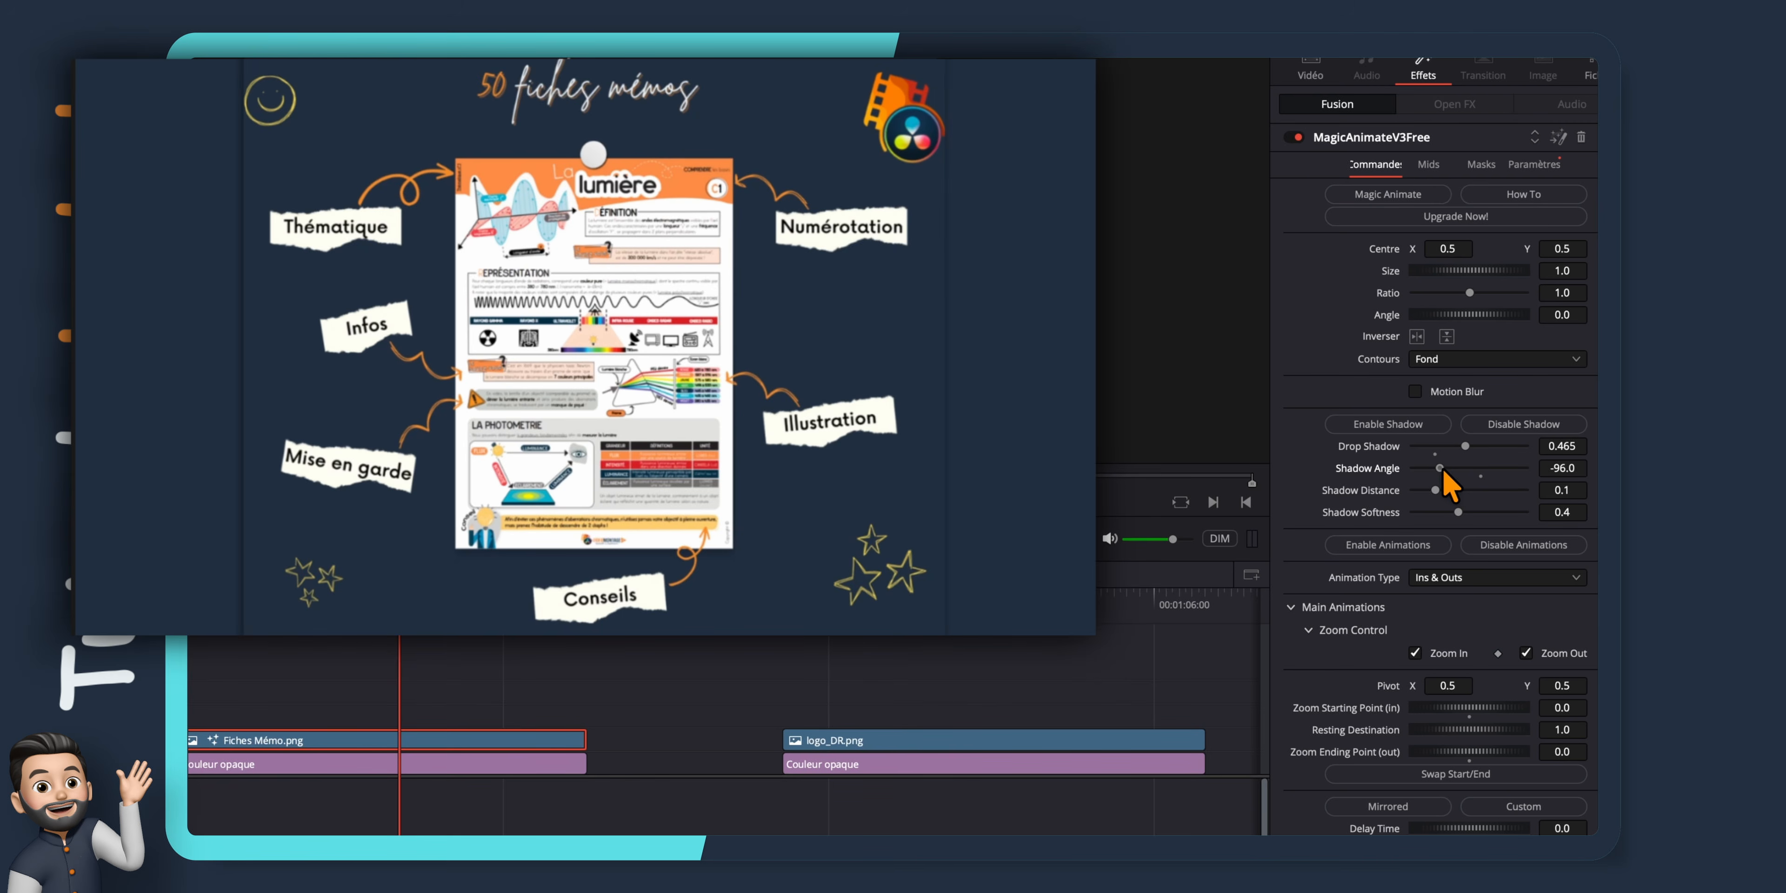
pyautogui.click(1521, 425)
# Try Motion Blur with a Quality of 6 and play the clip from its start
pyautogui.click(1414, 391)
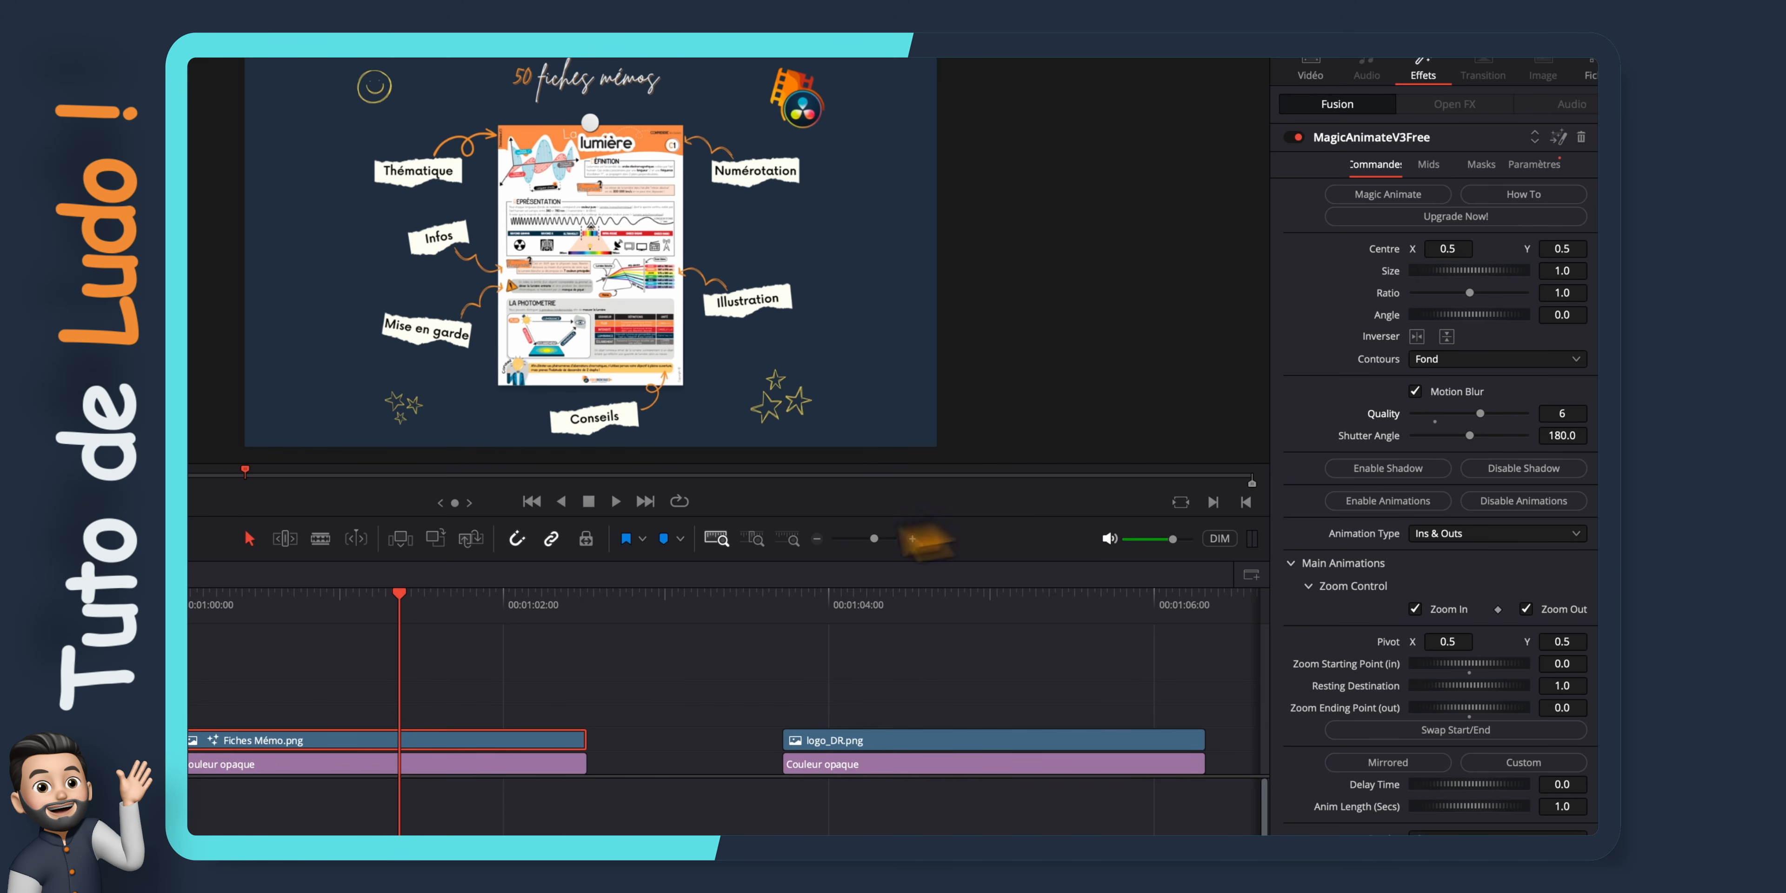
pyautogui.press('Home')
pyautogui.press('space')
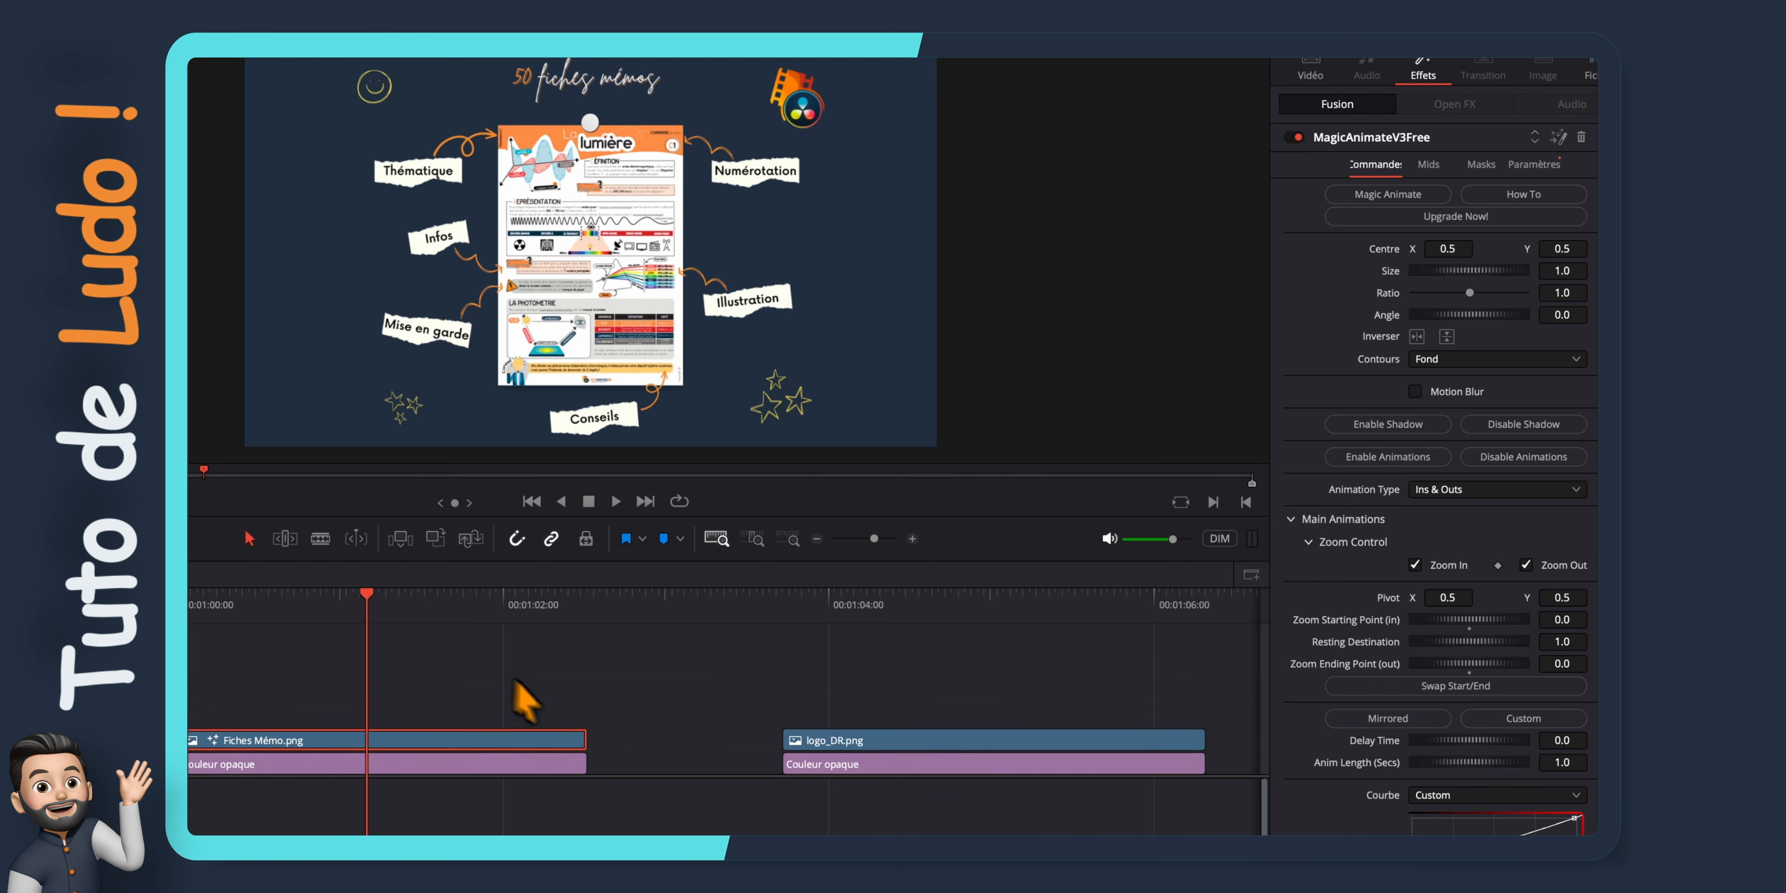
# Enable Mids in MagicAnimate and set its Zoom Control to 3 loops with a Zoom Scale of -0.507
pyautogui.moveTo(1458, 269); pyautogui.dragTo(1403, 249)
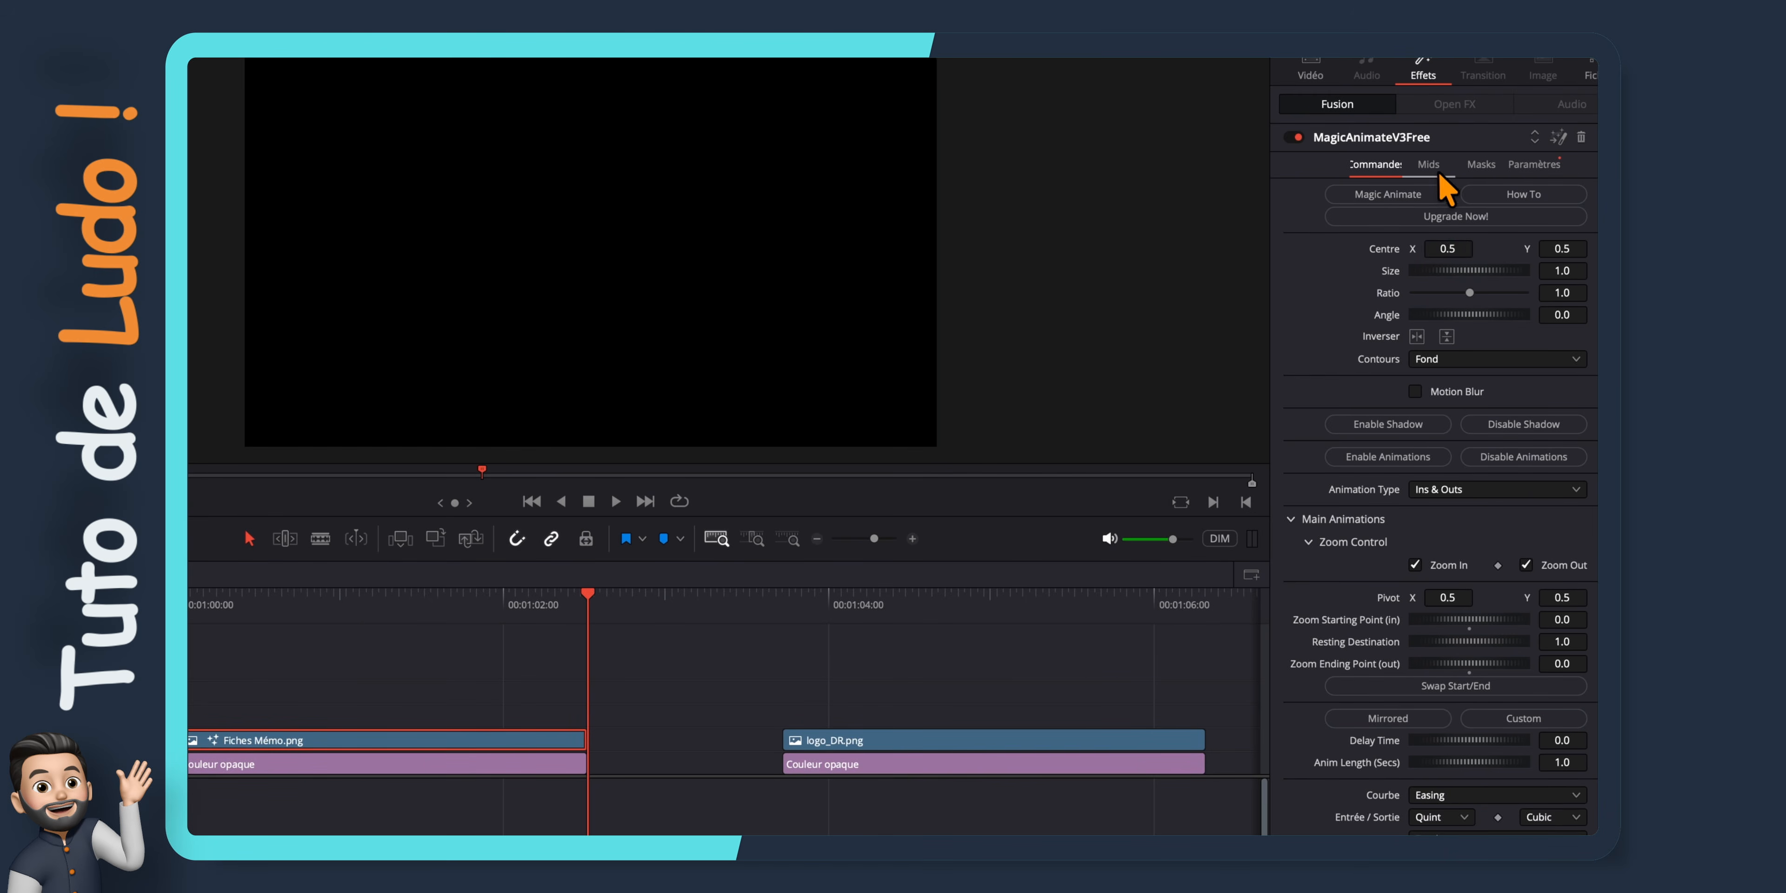
pyautogui.click(1437, 171)
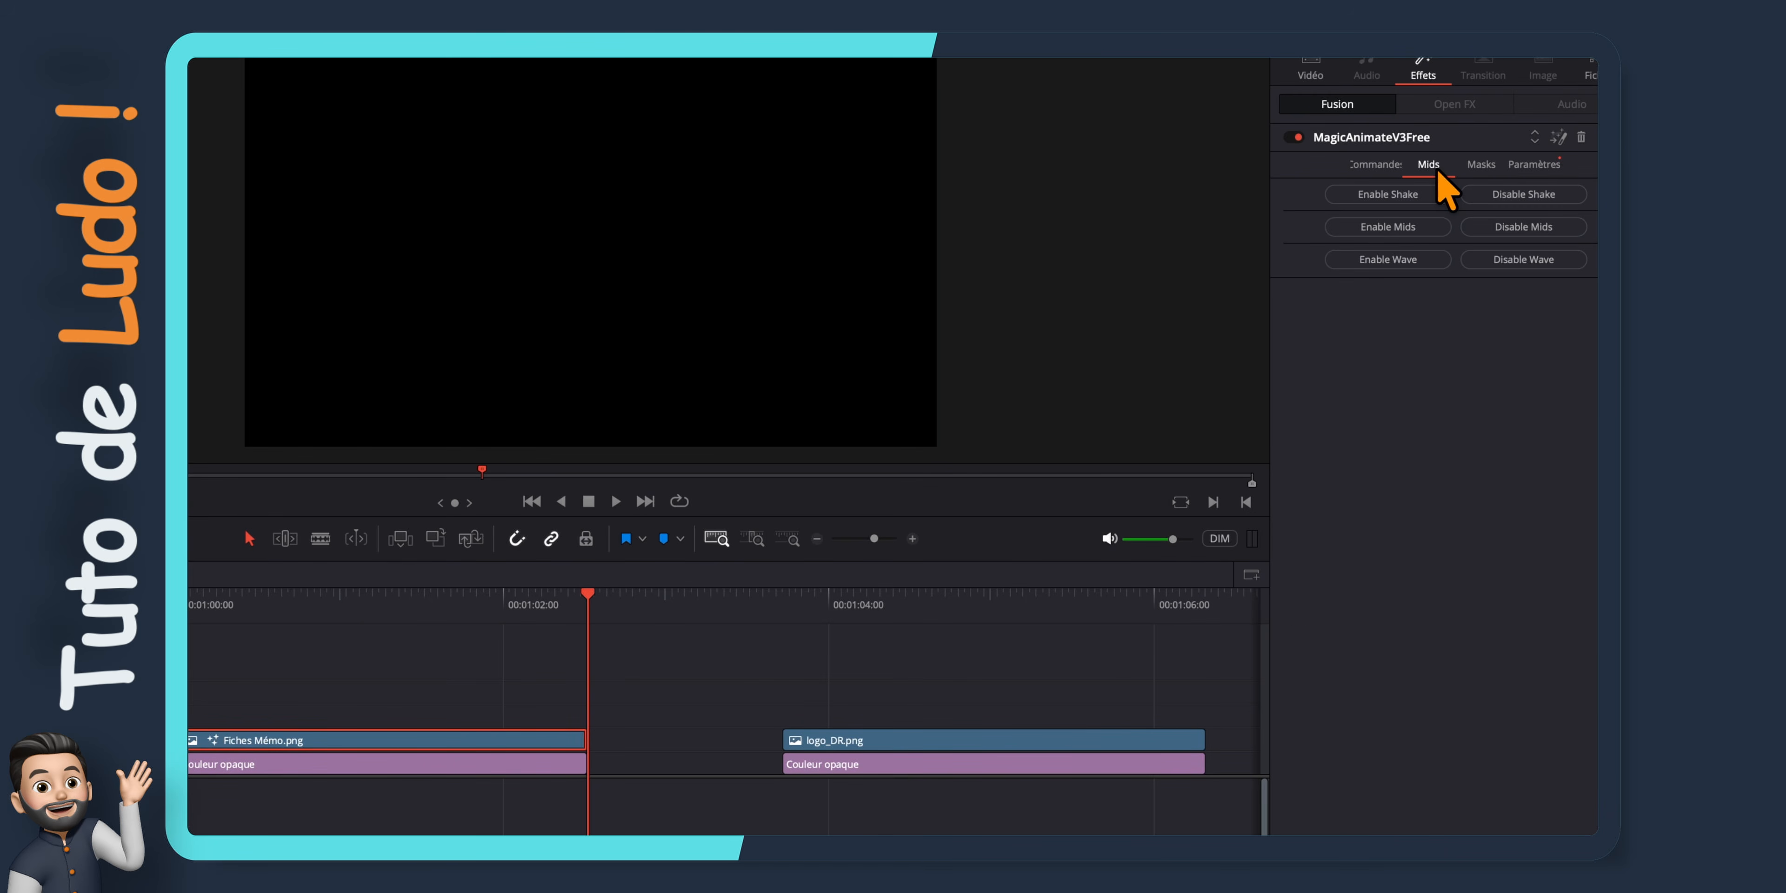
pyautogui.click(1407, 229)
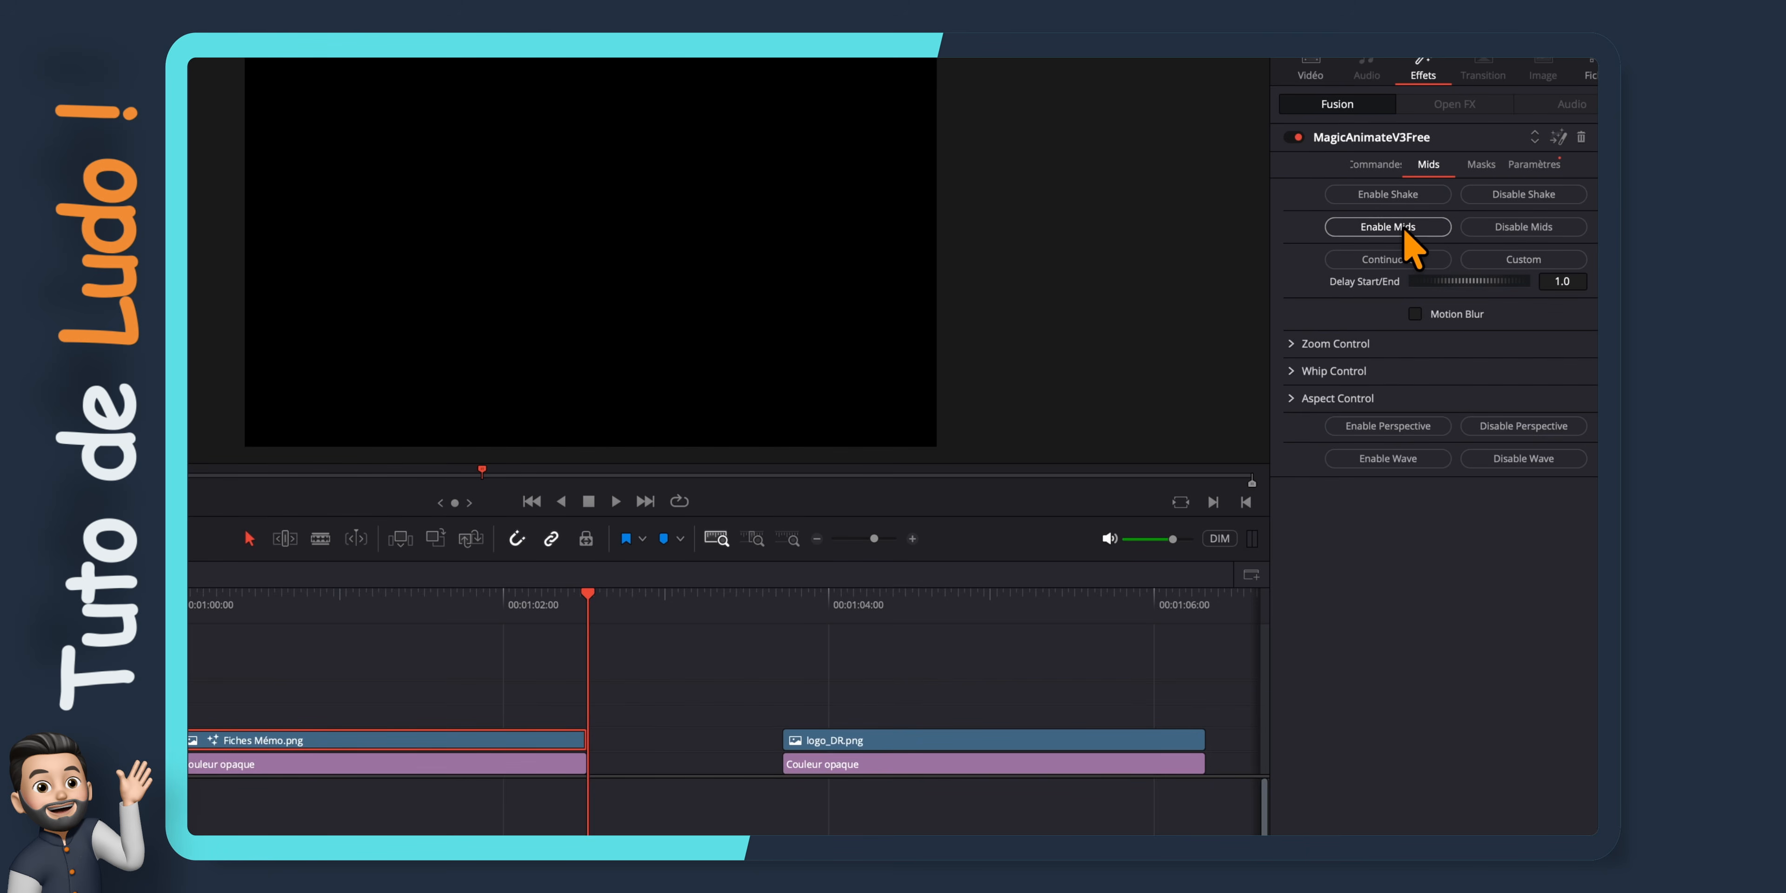
pyautogui.click(1291, 344)
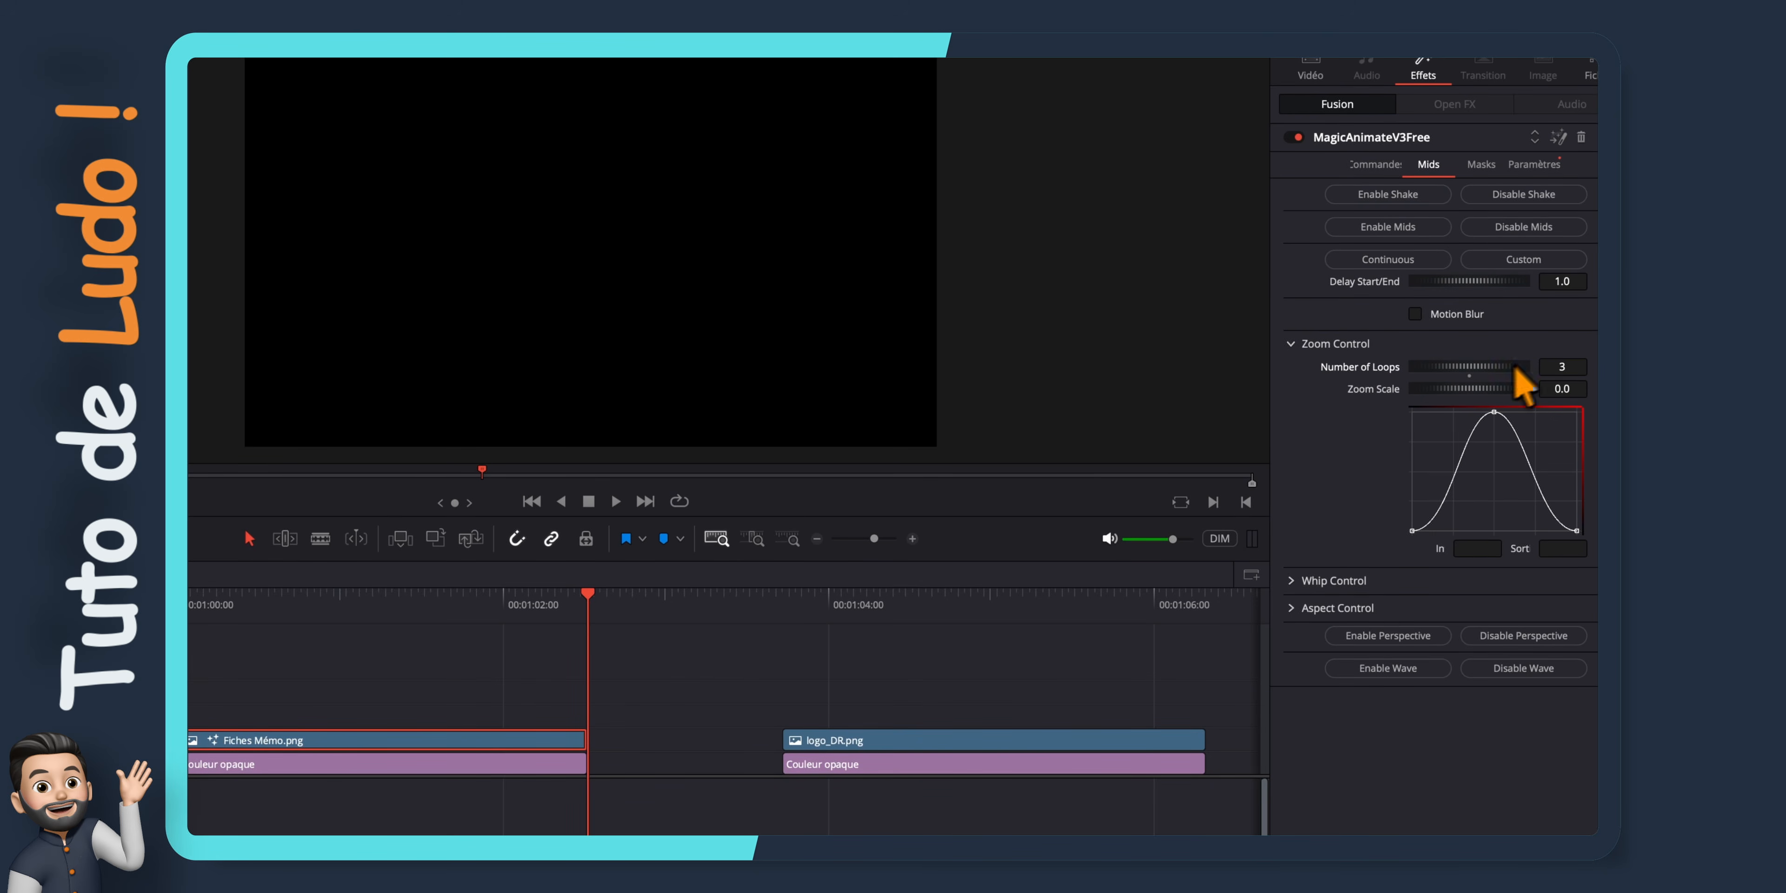
pyautogui.moveTo(589, 599); pyautogui.dragTo(401, 602)
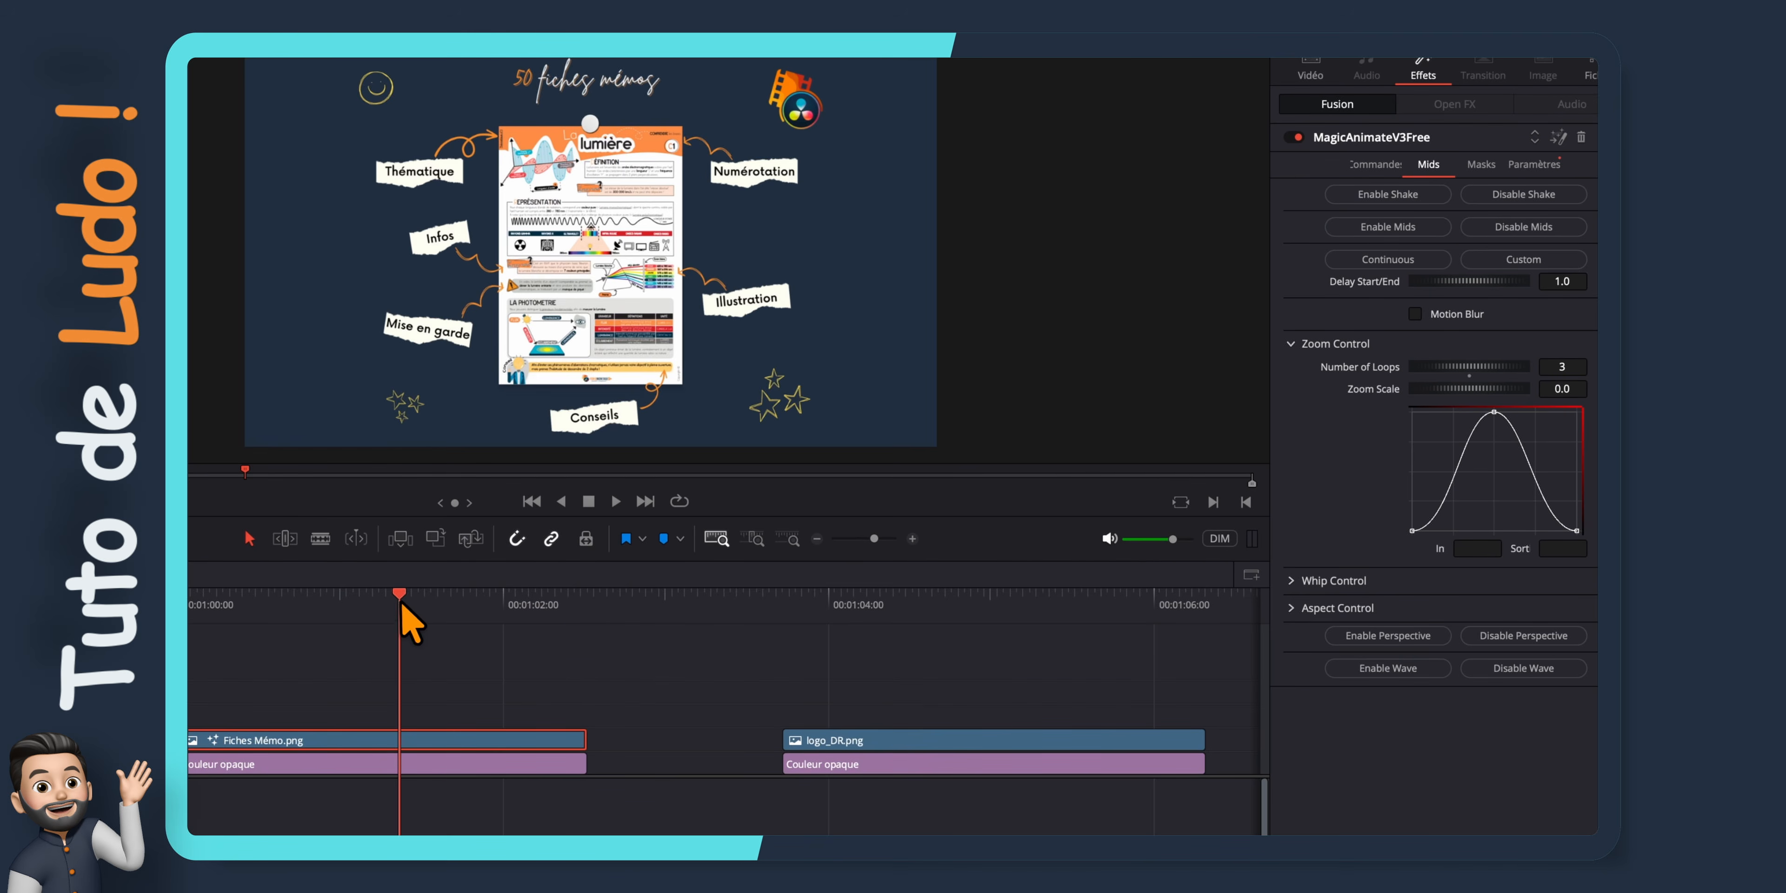
pyautogui.moveTo(1518, 391); pyautogui.dragTo(1458, 397)
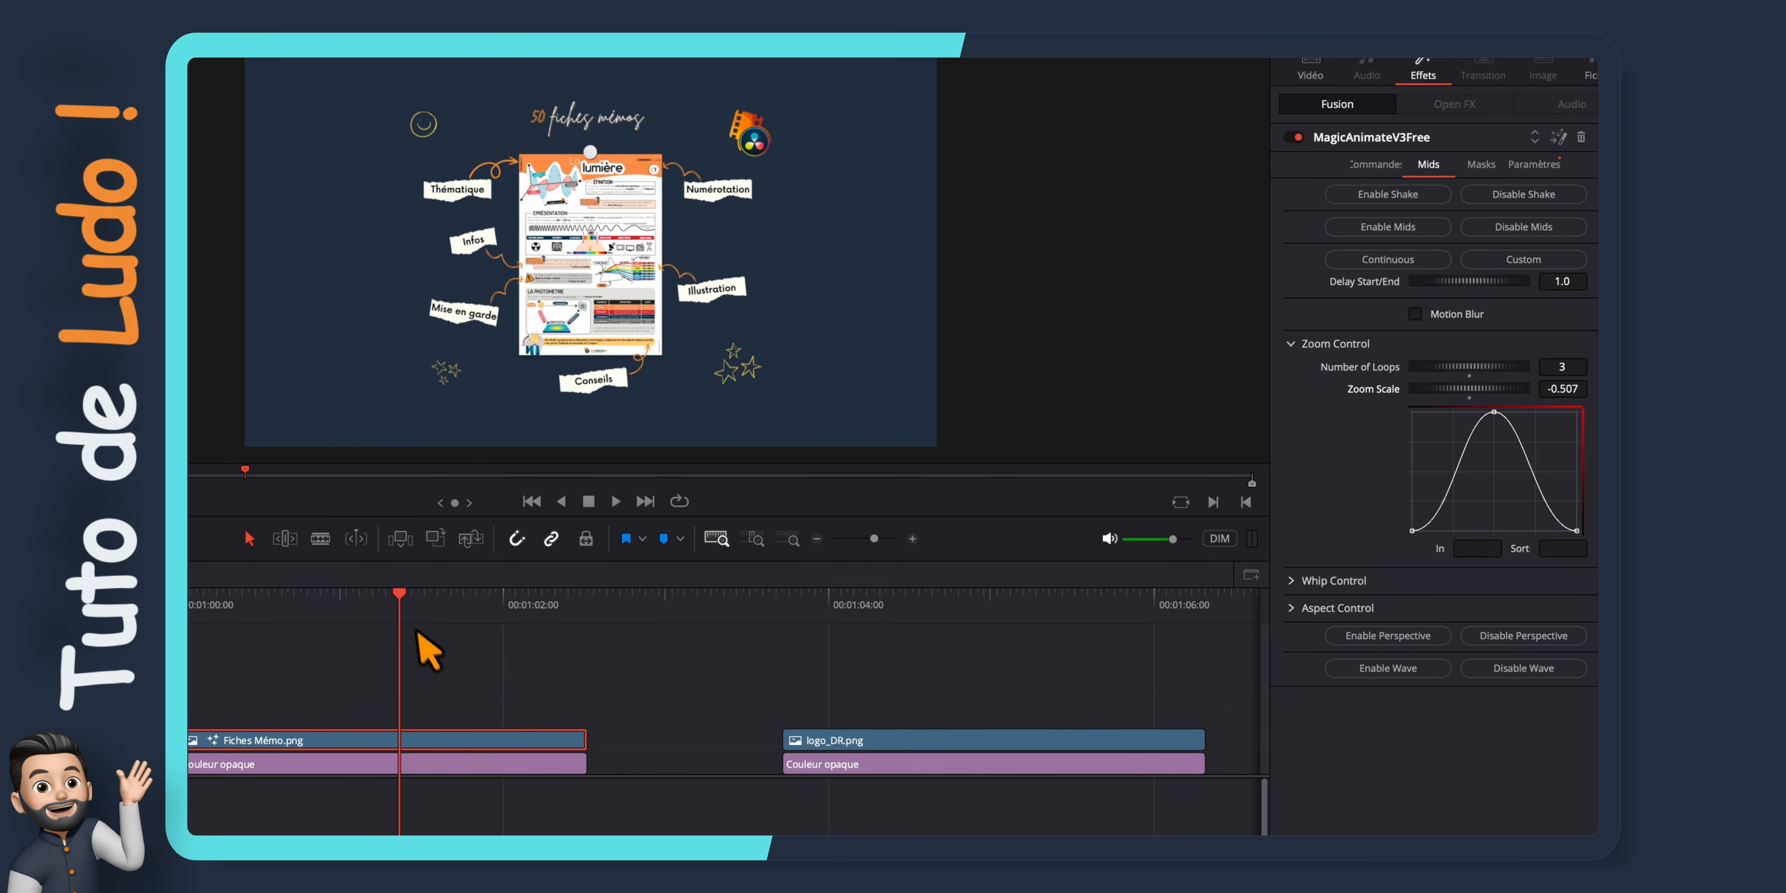
# Play the clip with the Mids zoom, set Number of Loops to 2 and replay it
pyautogui.moveTo(402, 602); pyautogui.dragTo(176, 628)
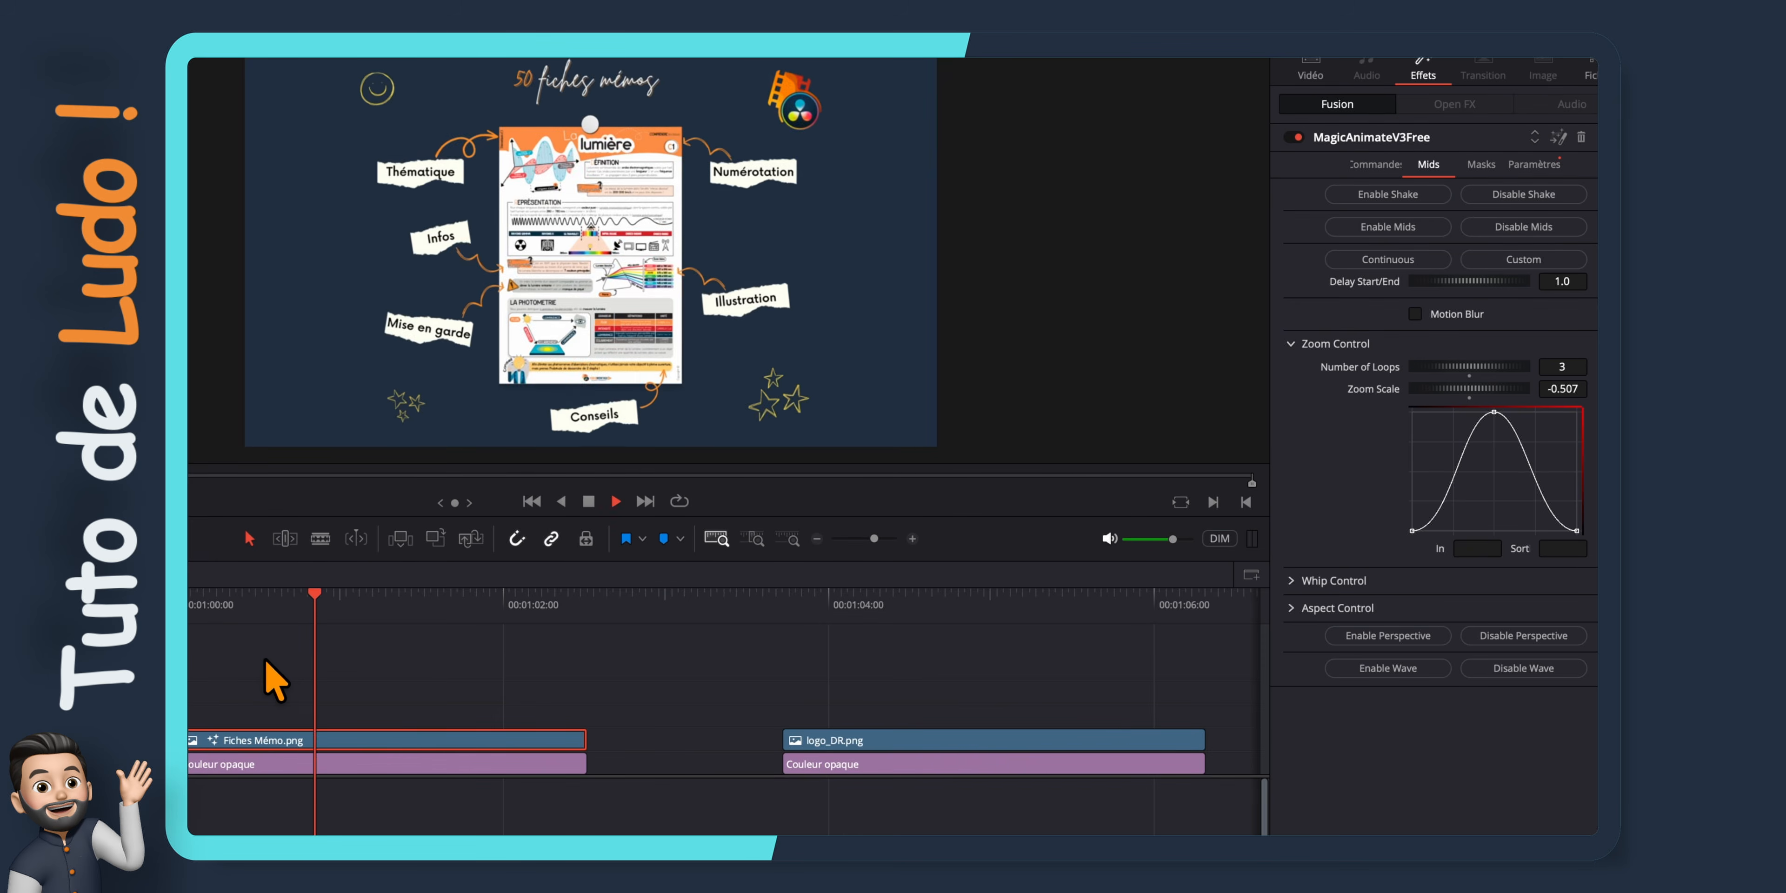
pyautogui.press('space')
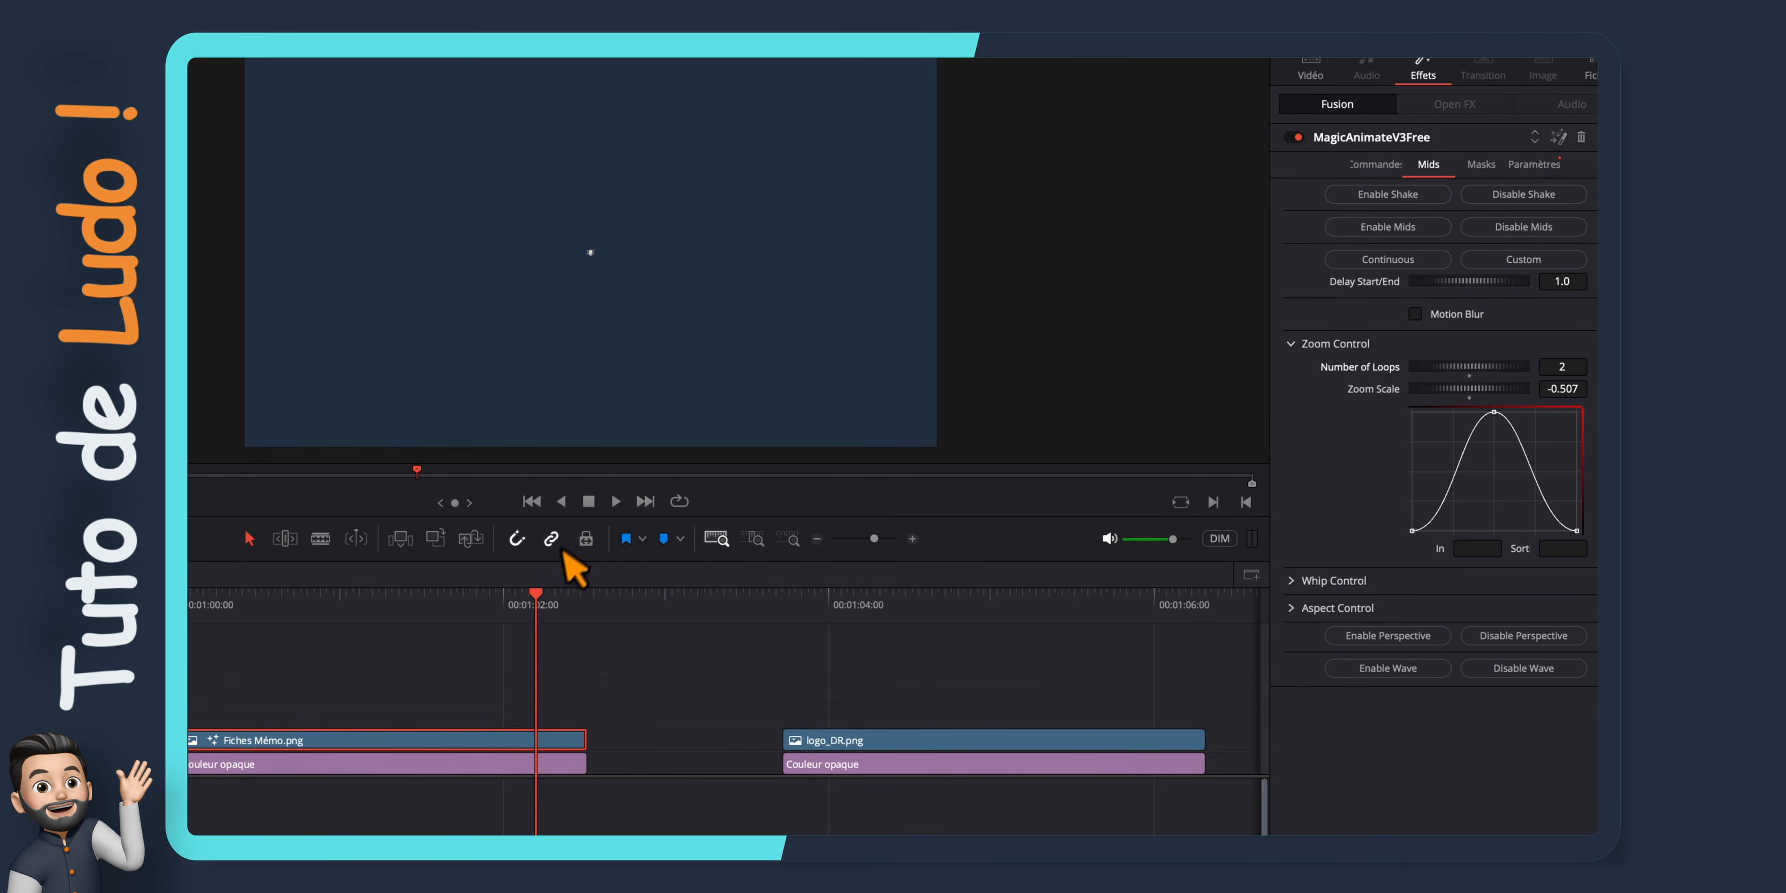
pyautogui.moveTo(524, 602); pyautogui.dragTo(196, 603)
pyautogui.press('space')
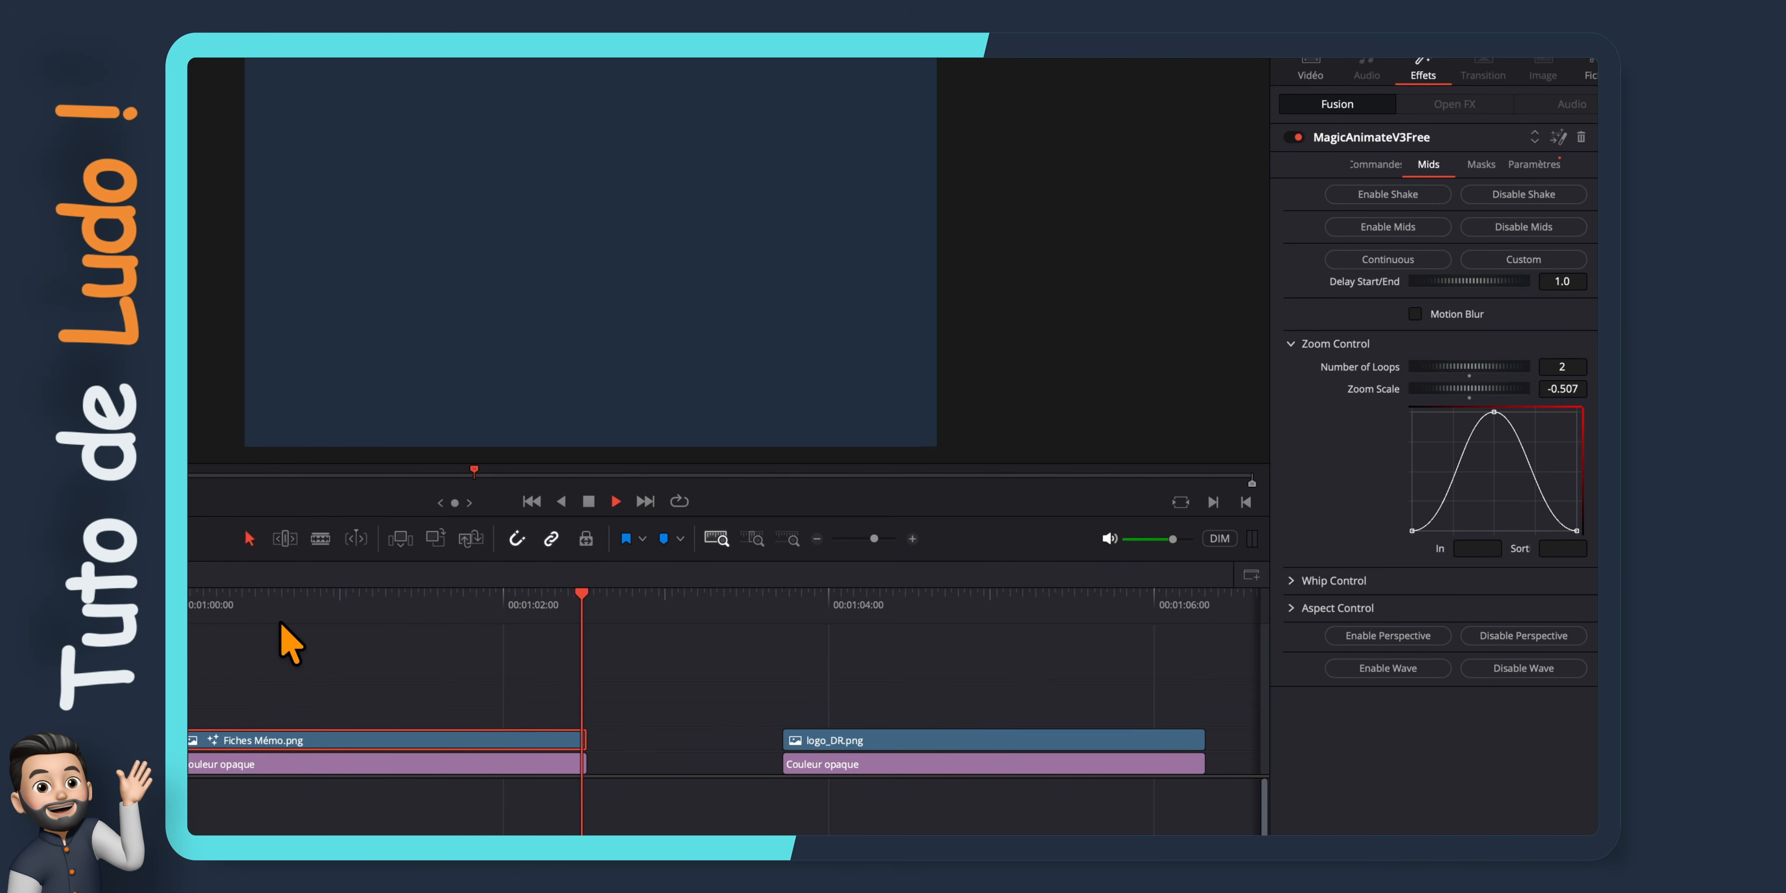
pyautogui.press('space')
# Disable Mids, try the Shake effect with a Vitesse of 1.228 on the clip, and disable Shake
pyautogui.click(1498, 466)
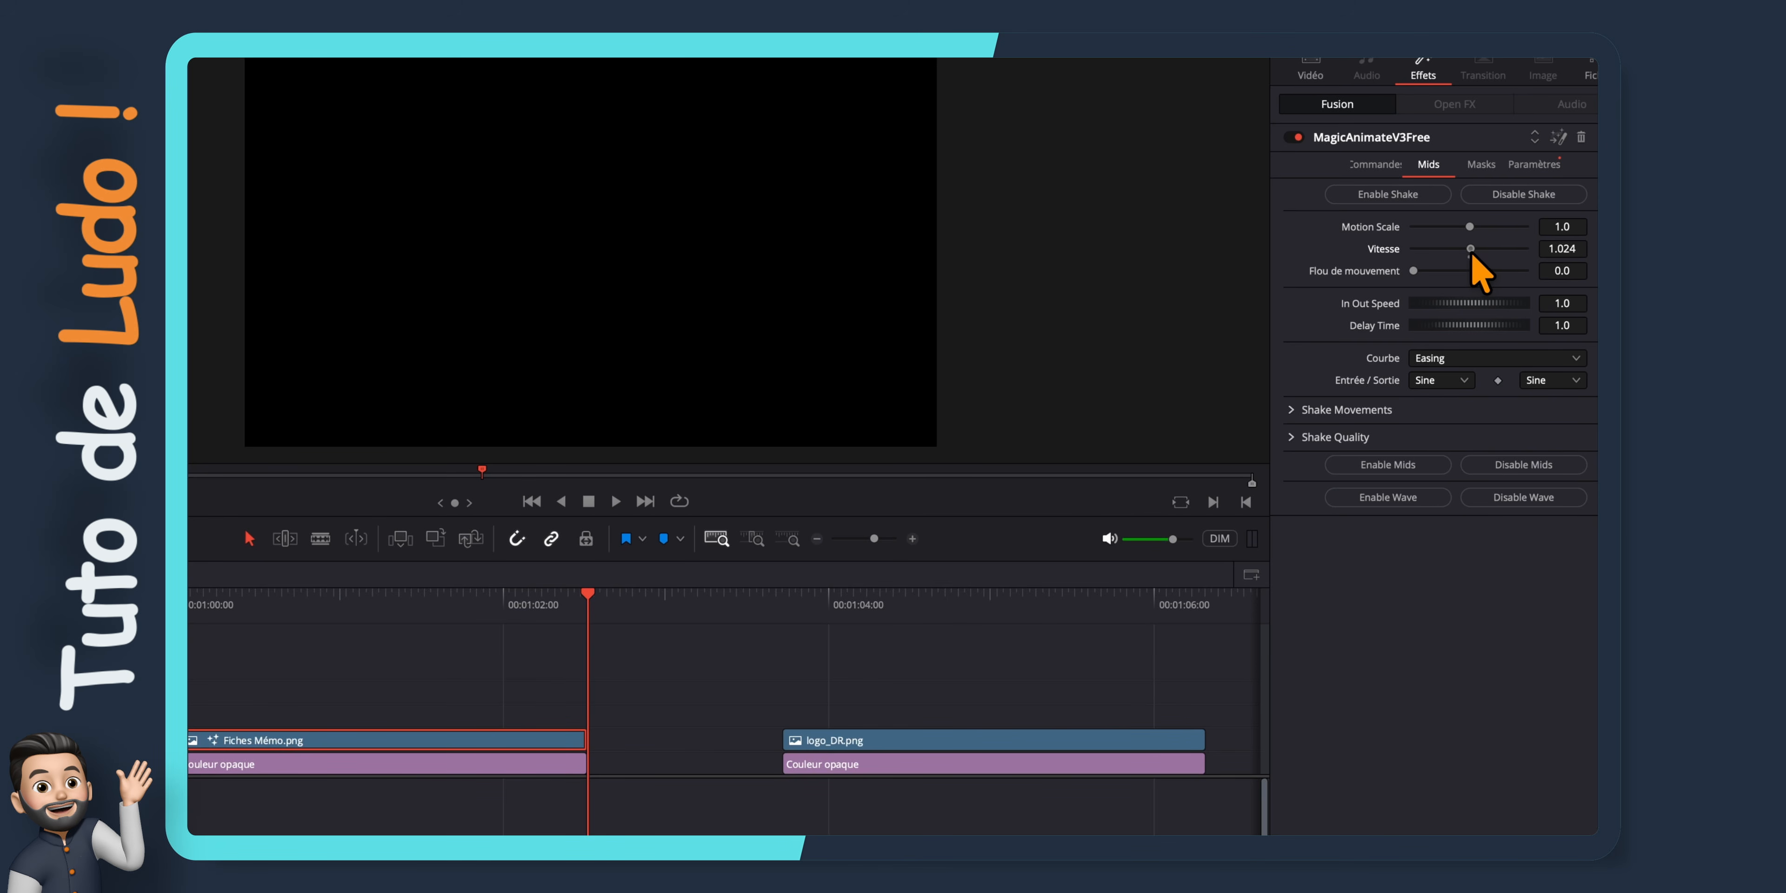
pyautogui.press('Home')
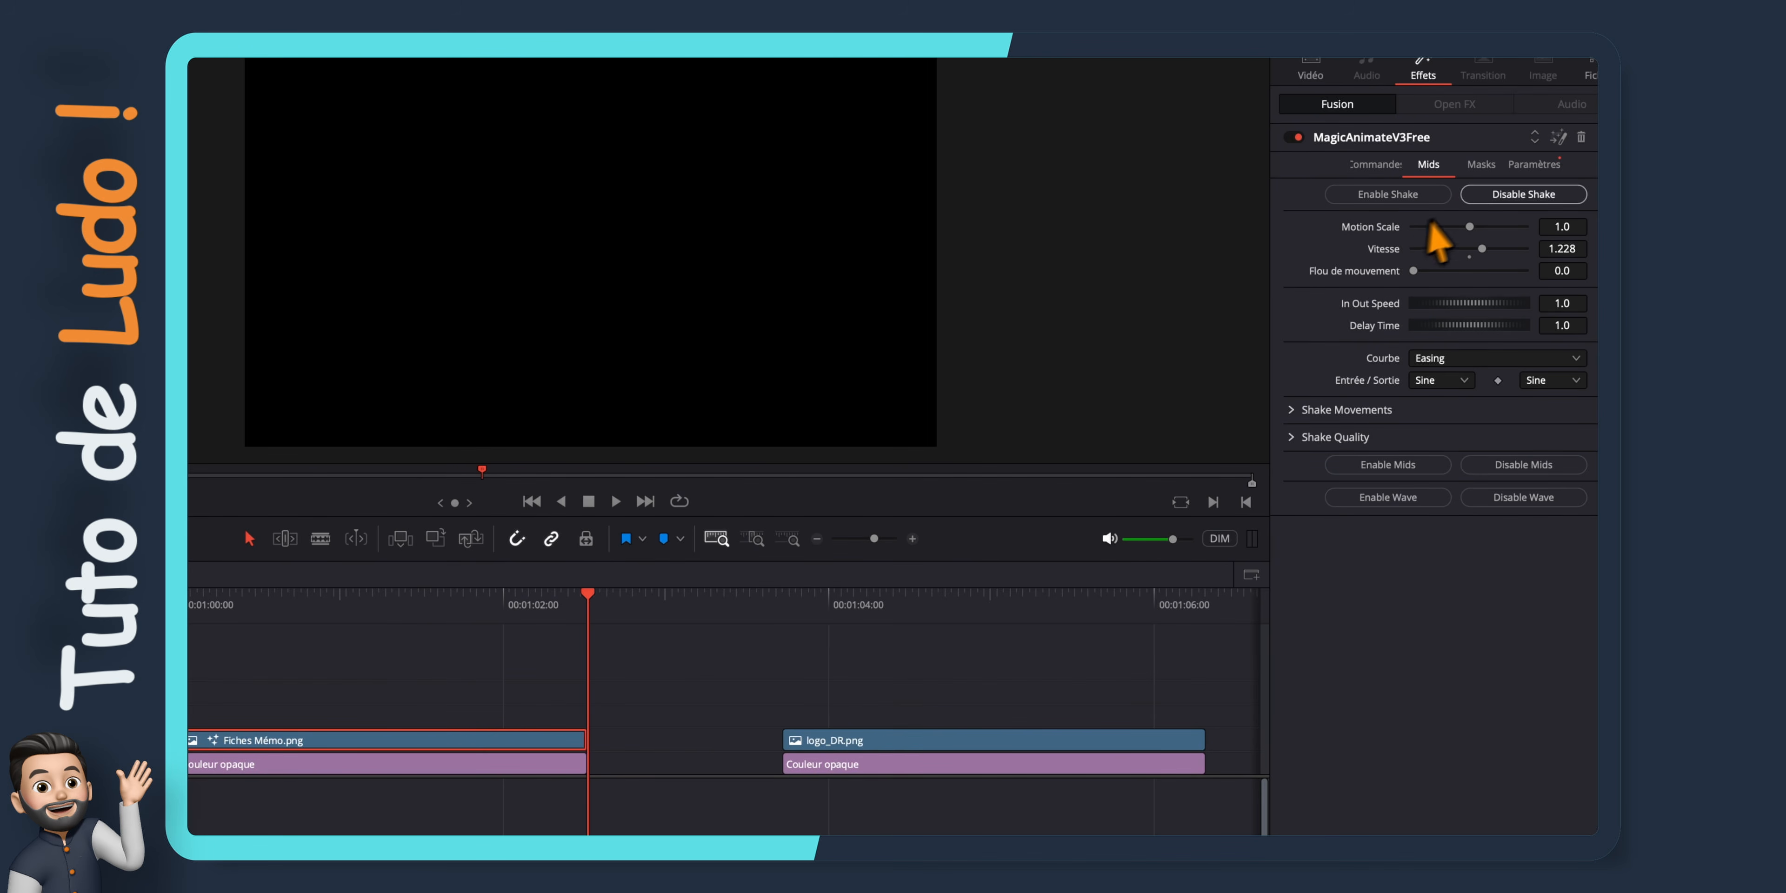
pyautogui.click(1492, 195)
# Try the Wave effect with Waviness 12.53 and Type d'ondes Verticale, play the clip and disable Wave
pyautogui.click(1408, 263)
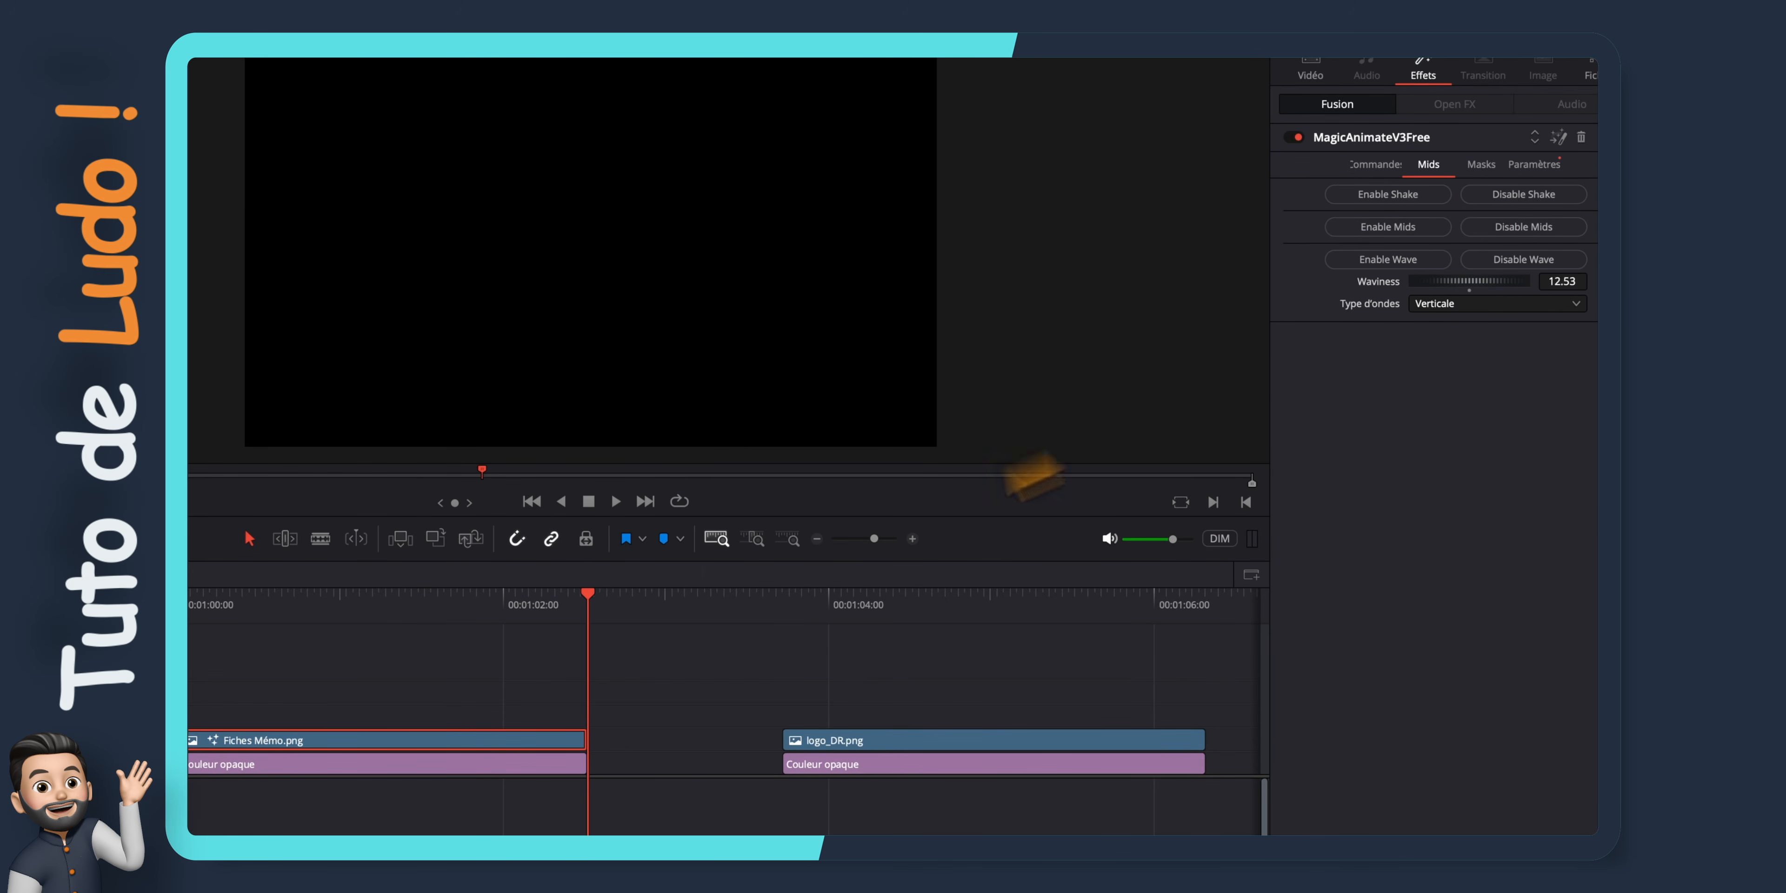
pyautogui.moveTo(588, 610); pyautogui.dragTo(284, 617)
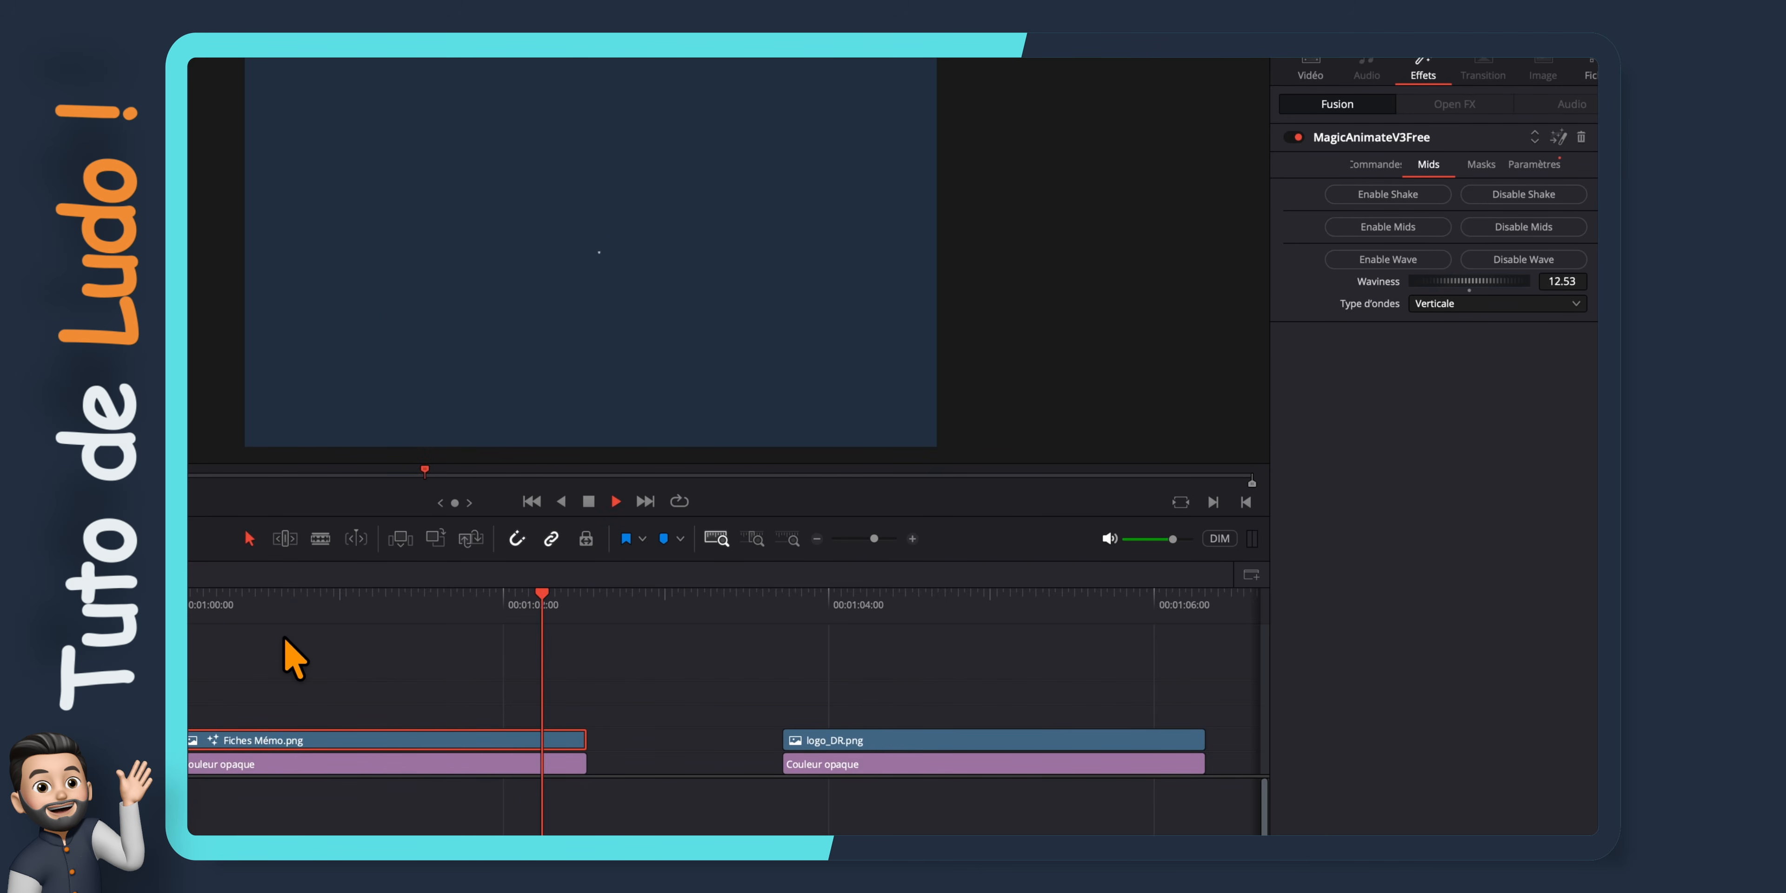
pyautogui.press('space')
pyautogui.click(1498, 263)
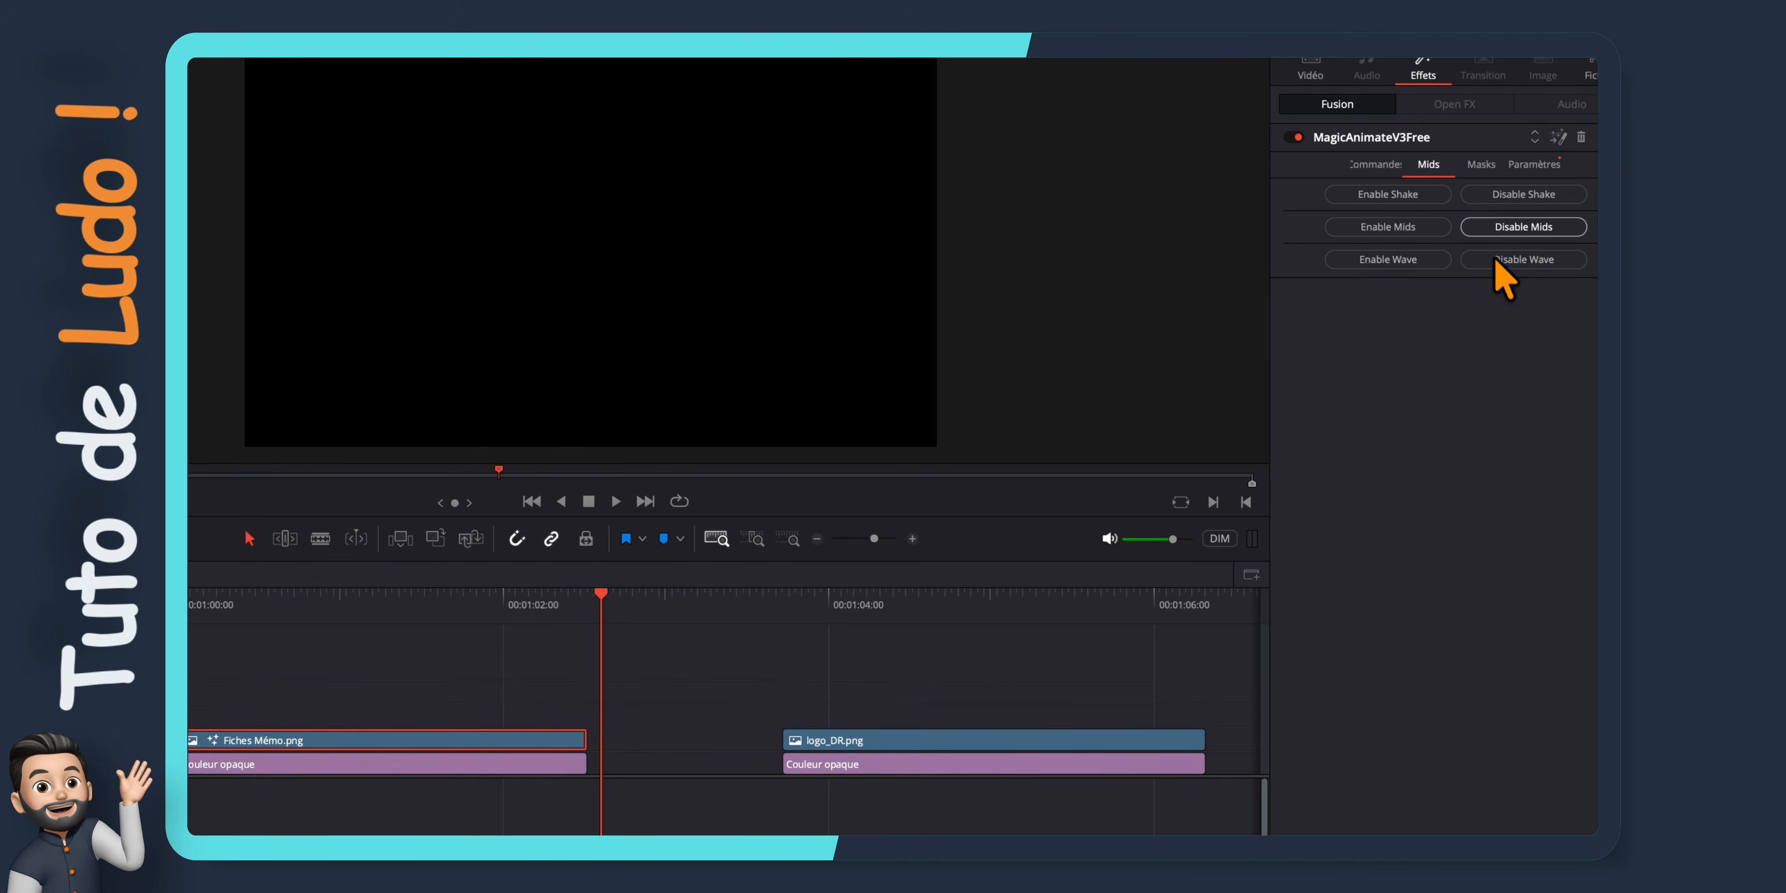
# Enable a rectangle mask on the VIDEOMONTAGE logo clip with Aspect 0.29 and Courbure des coins 0.252
pyautogui.click(1482, 170)
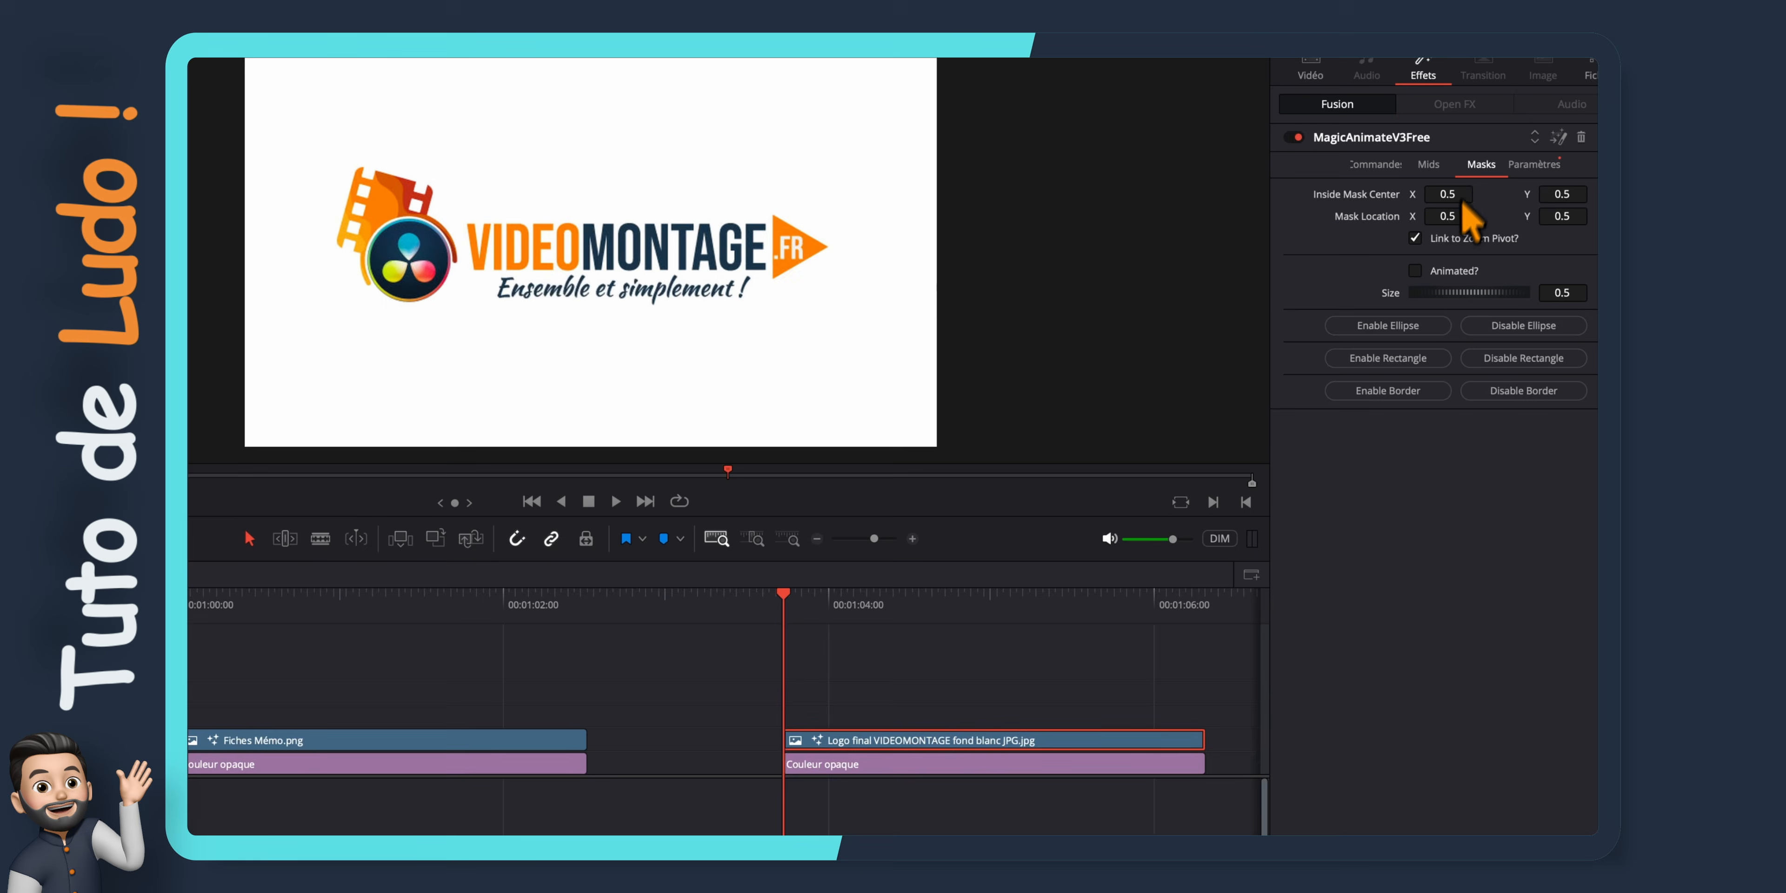
pyautogui.click(1421, 356)
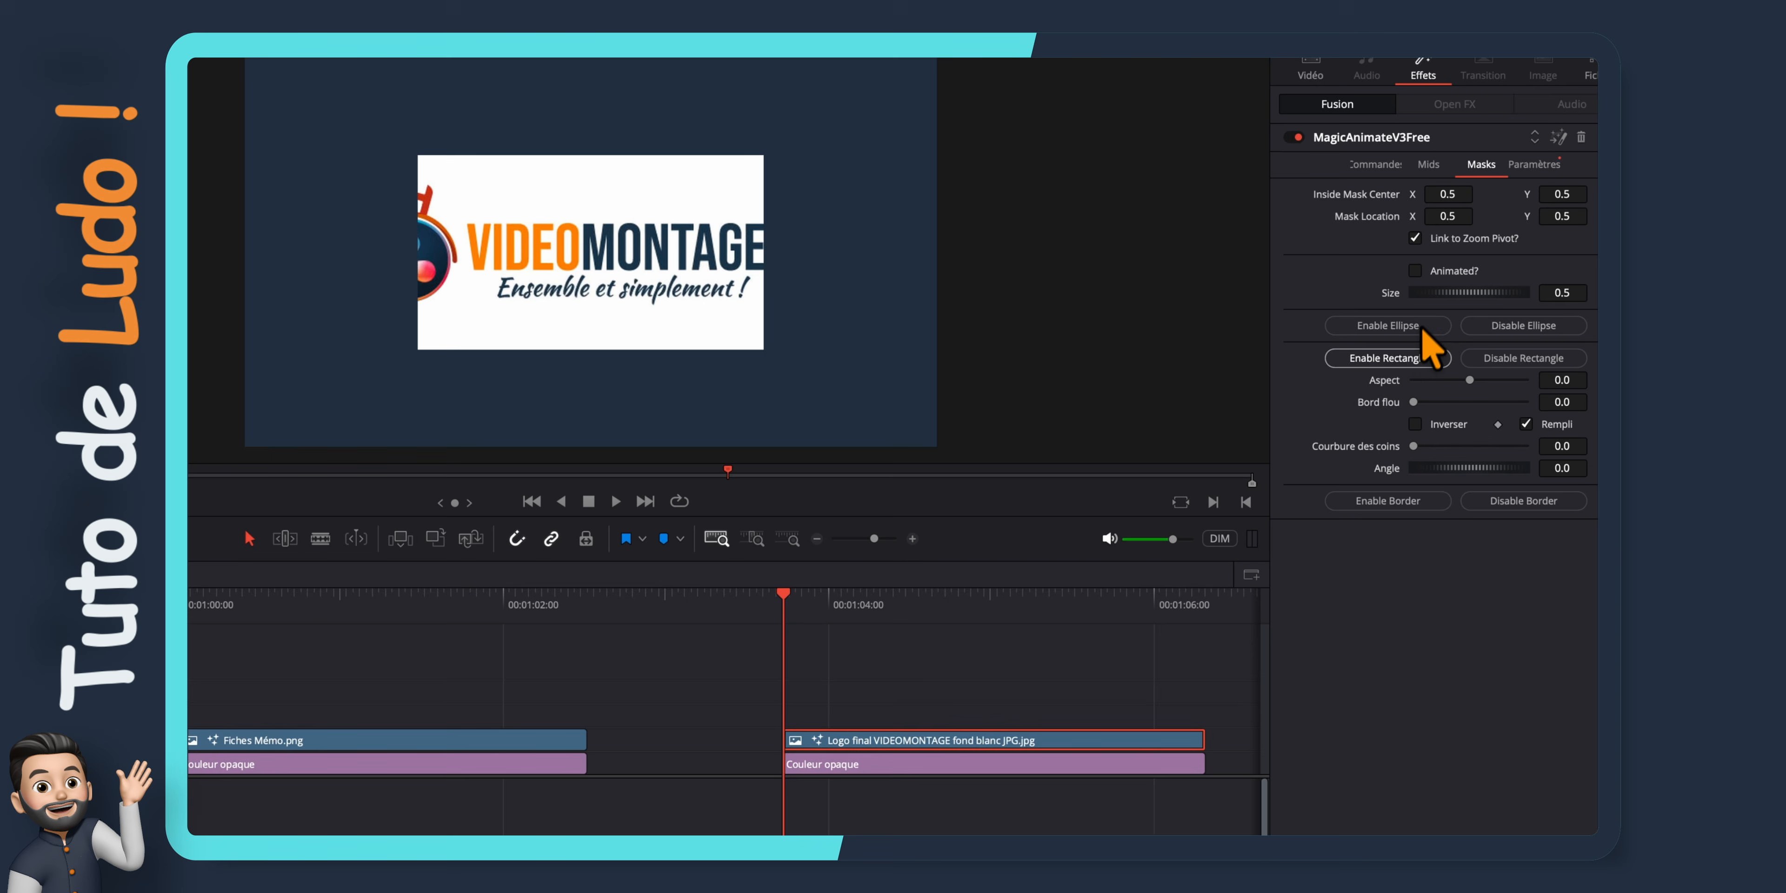
pyautogui.moveTo(1469, 381); pyautogui.dragTo(1486, 382)
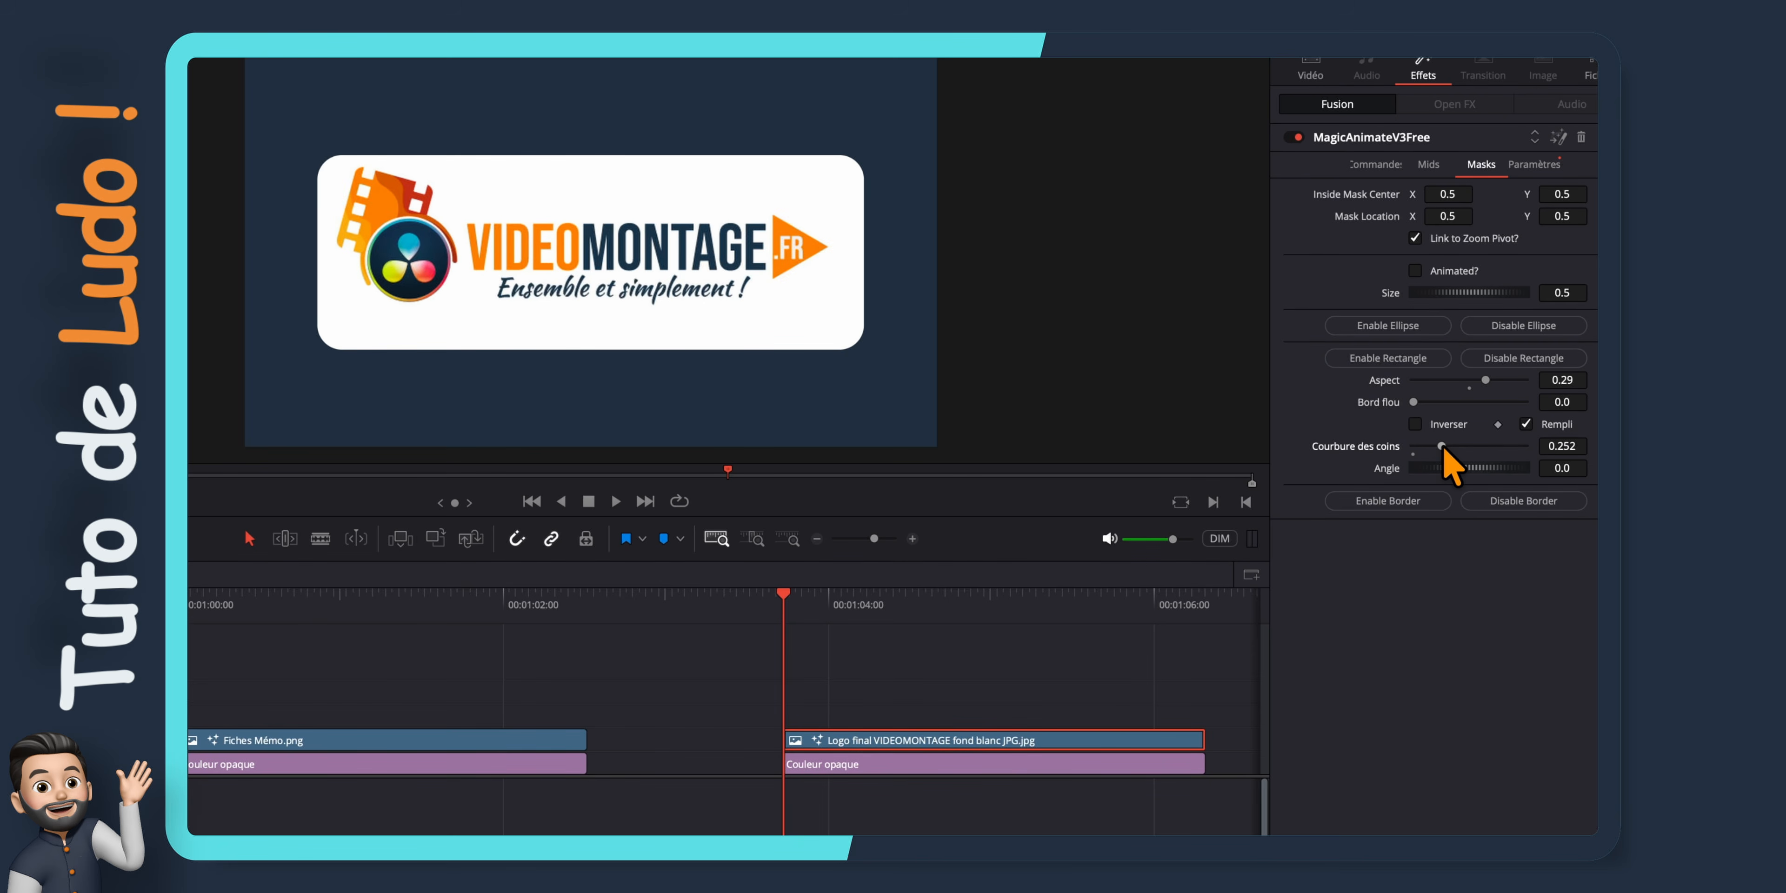
# Animate the logo's rectangle mask with the Ins & Outs animation type and play the clip through
pyautogui.click(1414, 272)
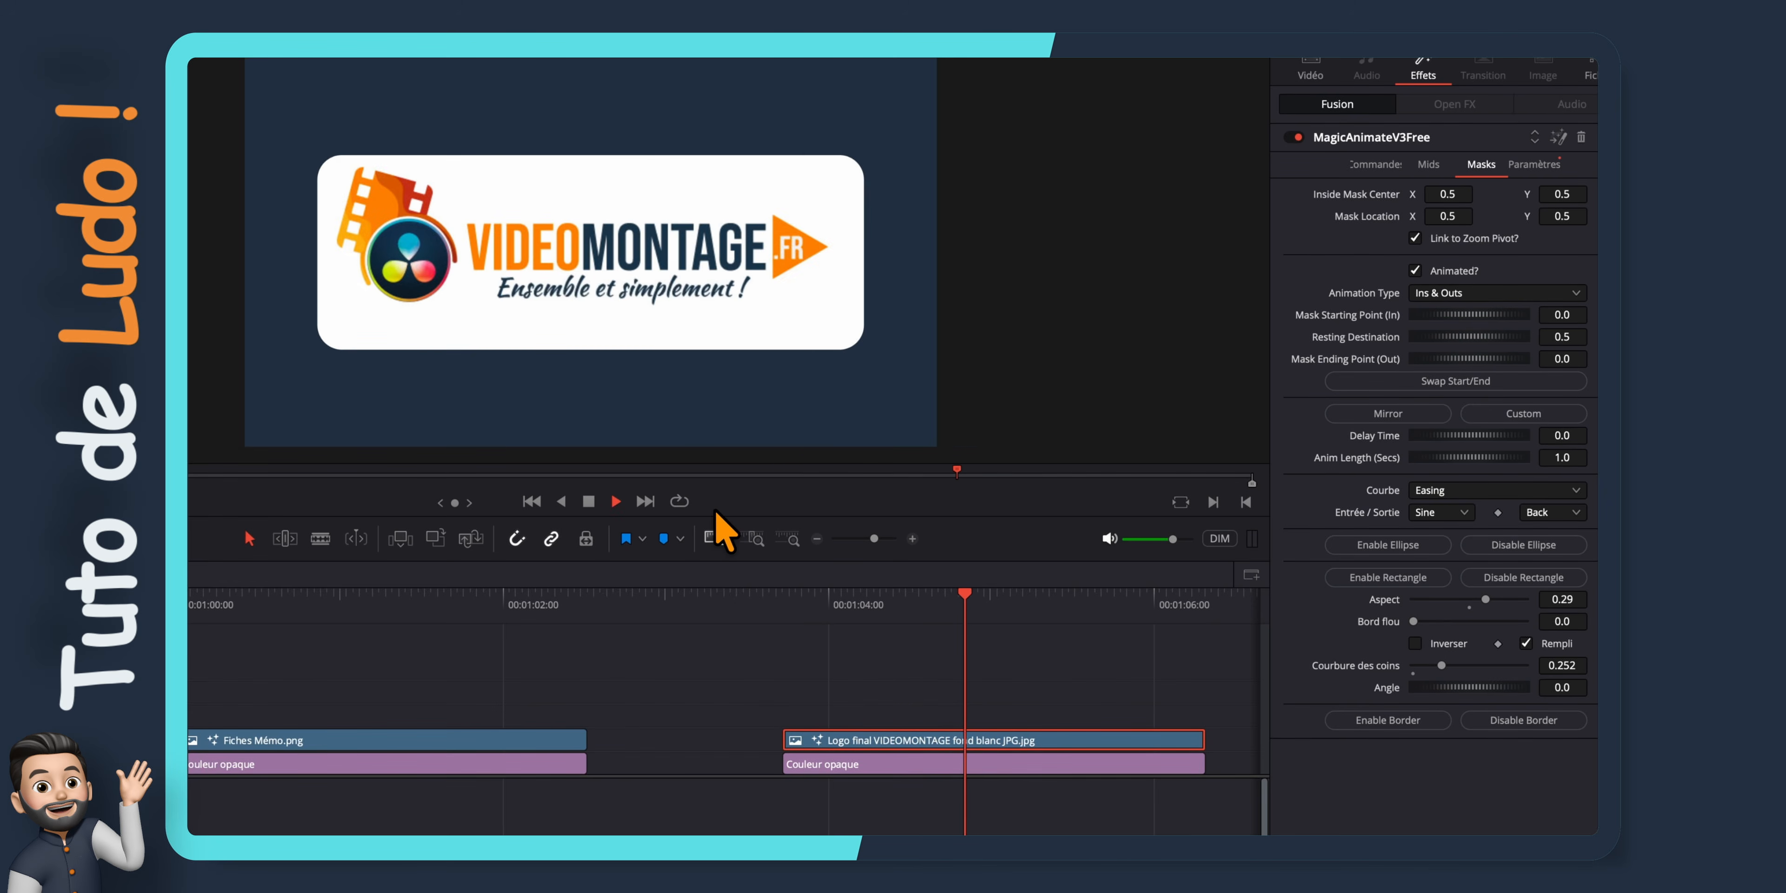
pyautogui.press('space')
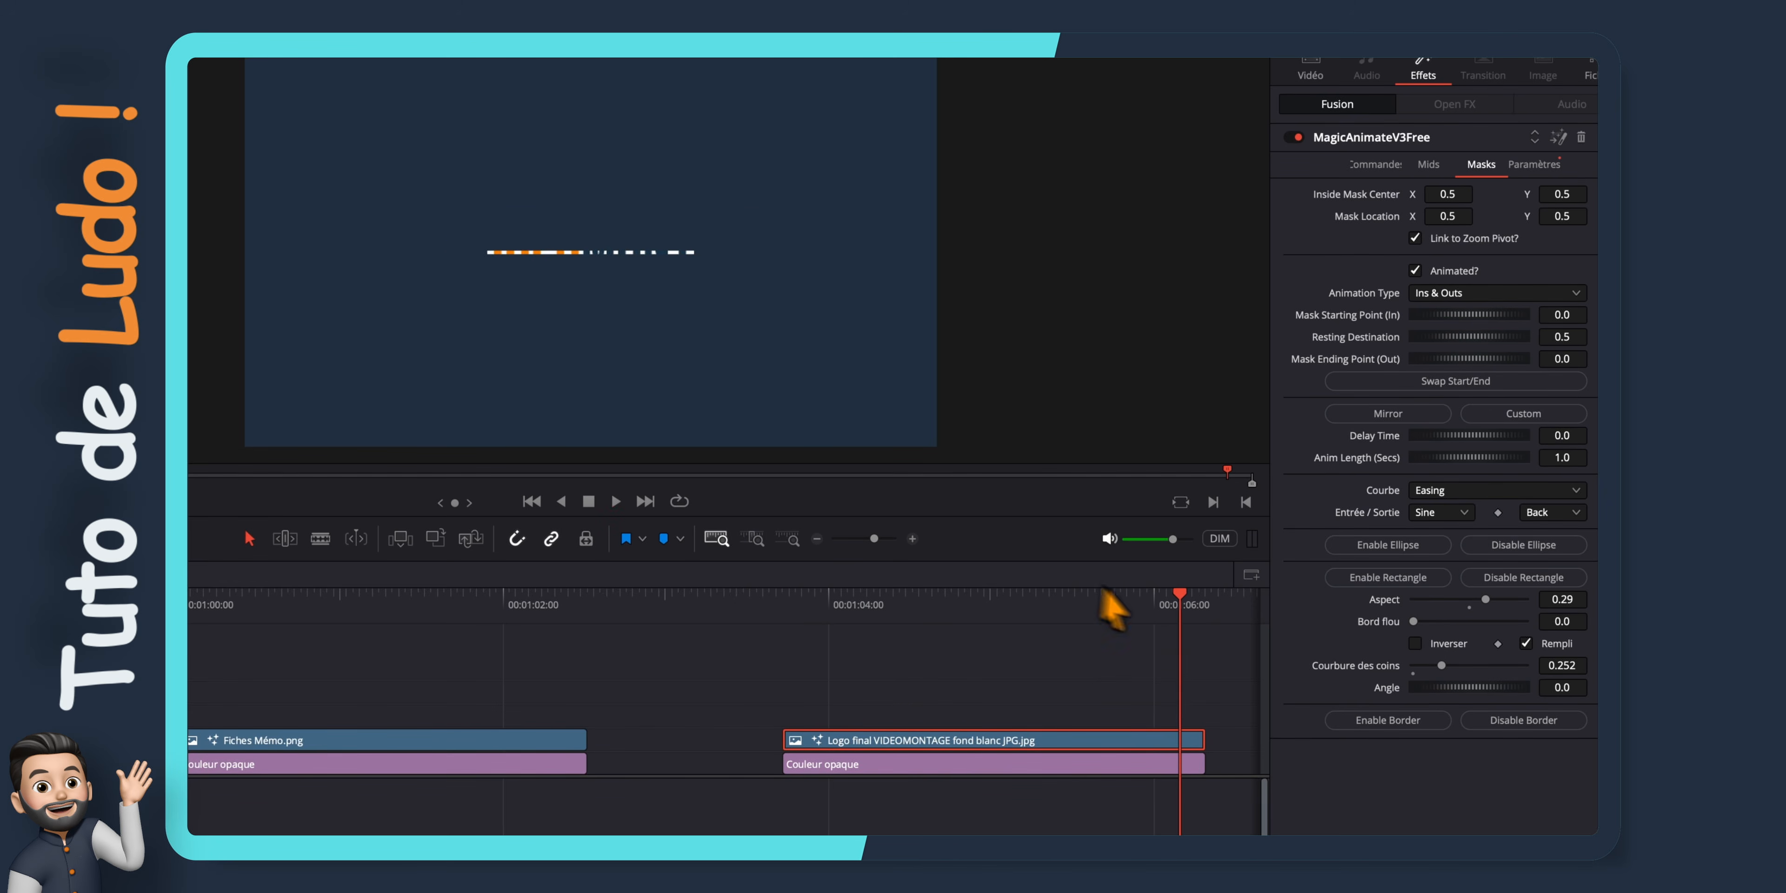
pyautogui.moveTo(1179, 595); pyautogui.dragTo(992, 592)
# Add an orange border to the logo mask with Border Width 0.0252 and Taille Lueur 24.4, and play the clip
pyautogui.click(1376, 727)
pyautogui.scroll(-3, 1388, 743)
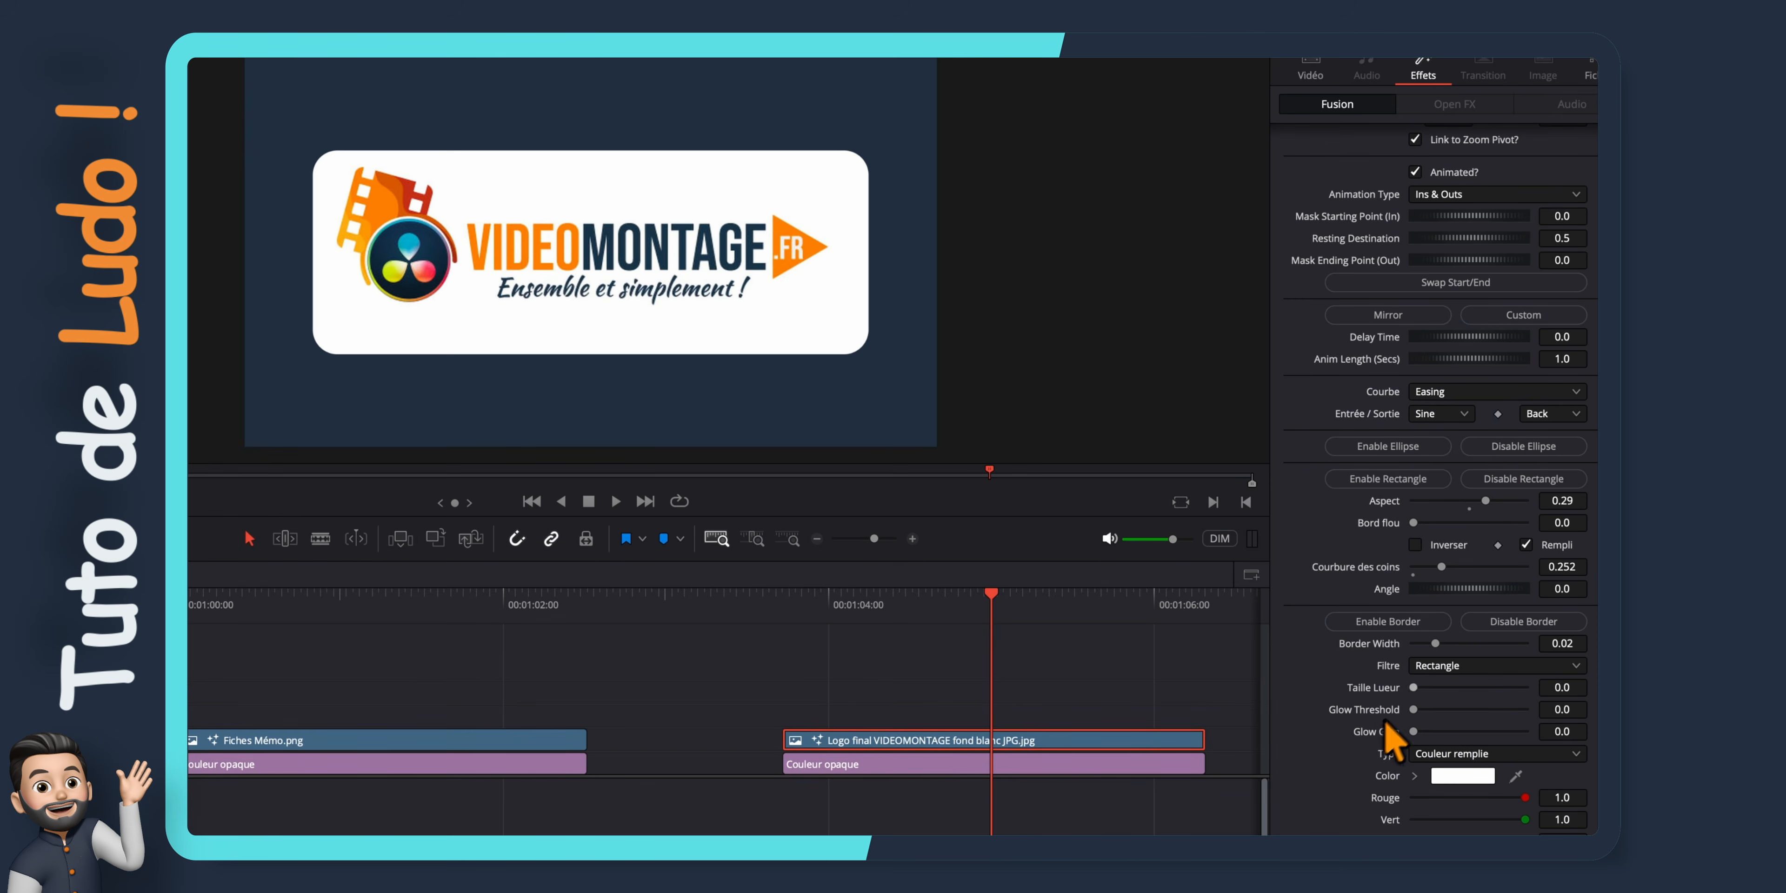
pyautogui.moveTo(1433, 644); pyautogui.dragTo(1463, 645)
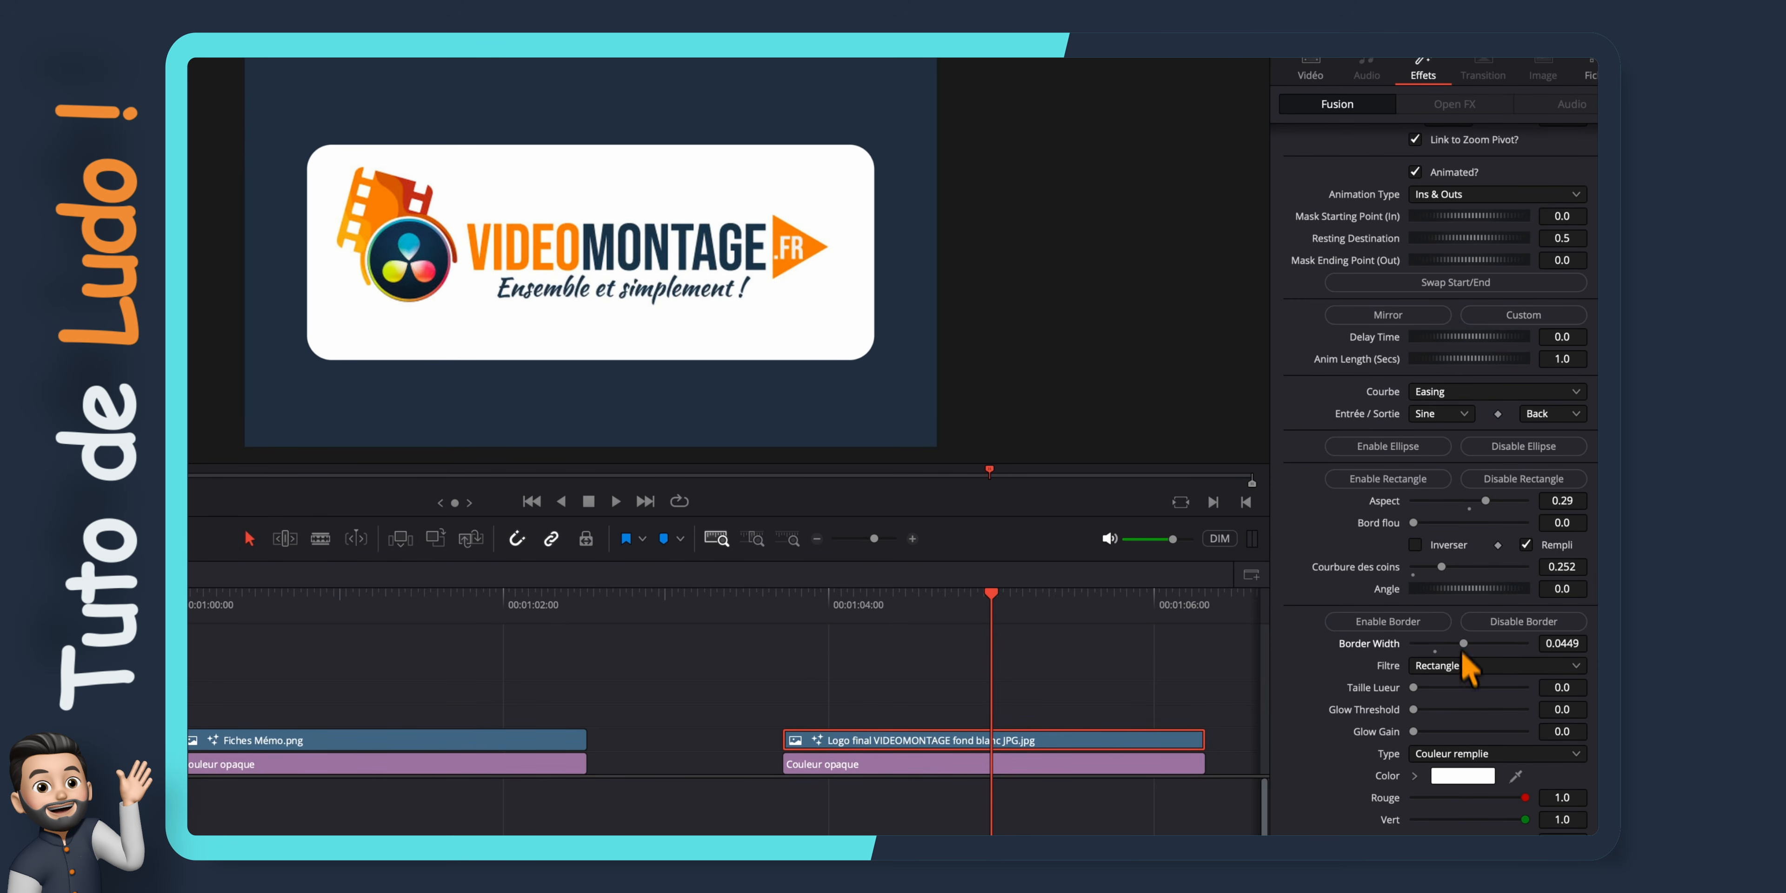
pyautogui.click(1462, 776)
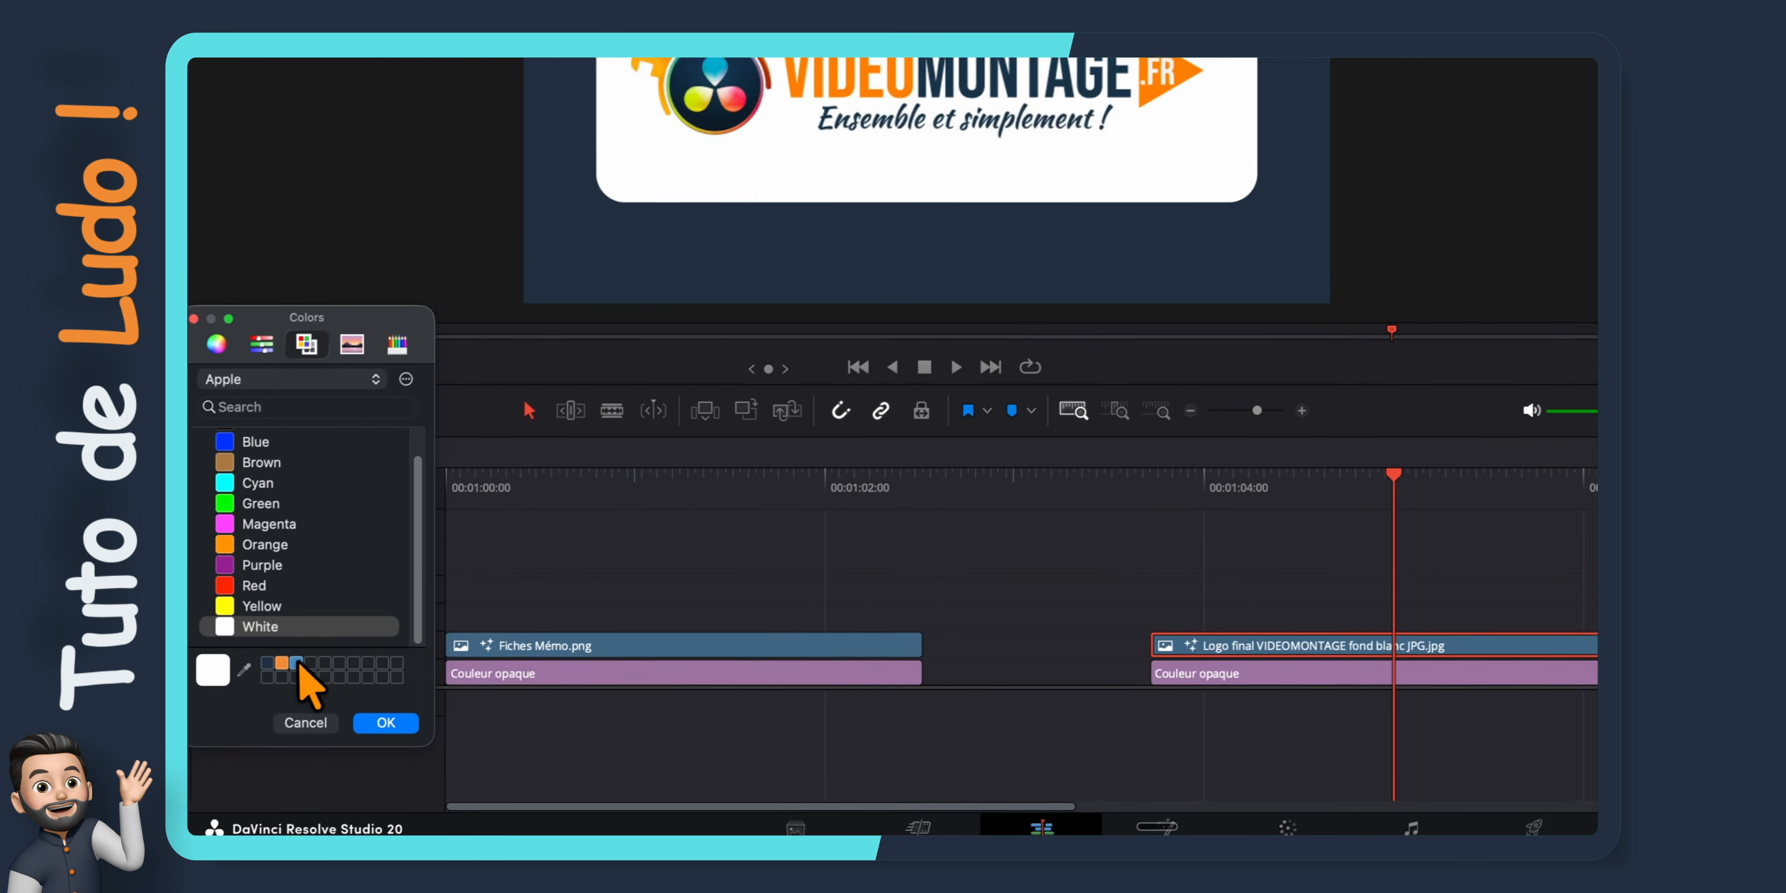
pyautogui.click(291, 661)
pyautogui.click(392, 721)
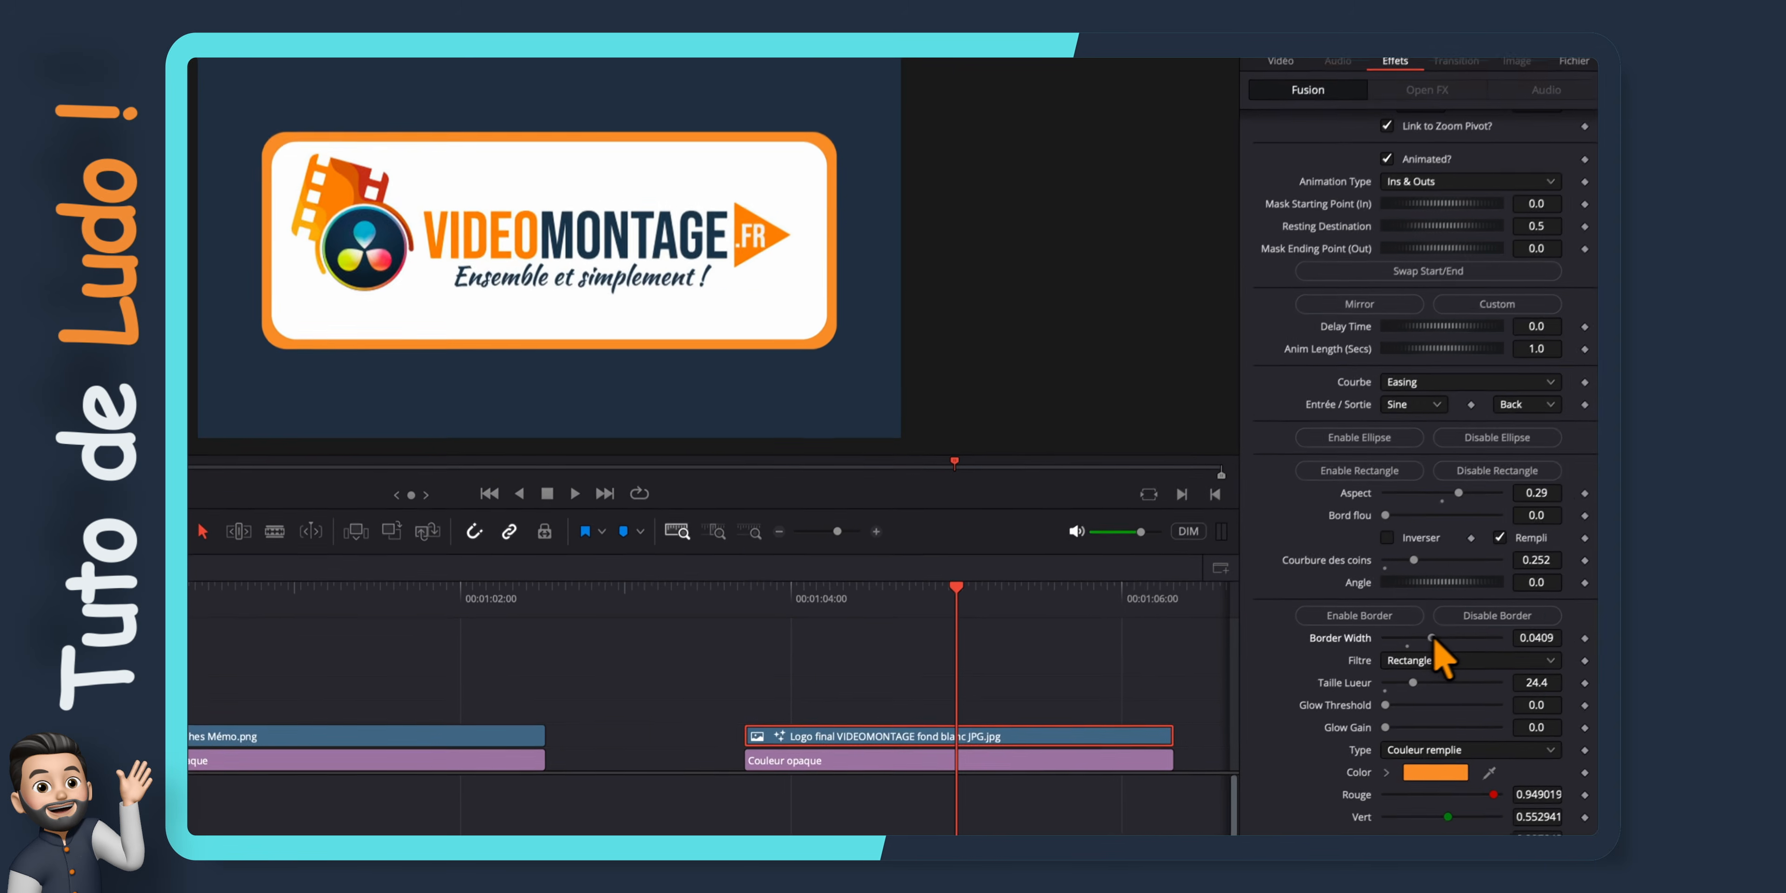
pyautogui.moveTo(1405, 650); pyautogui.dragTo(1399, 650)
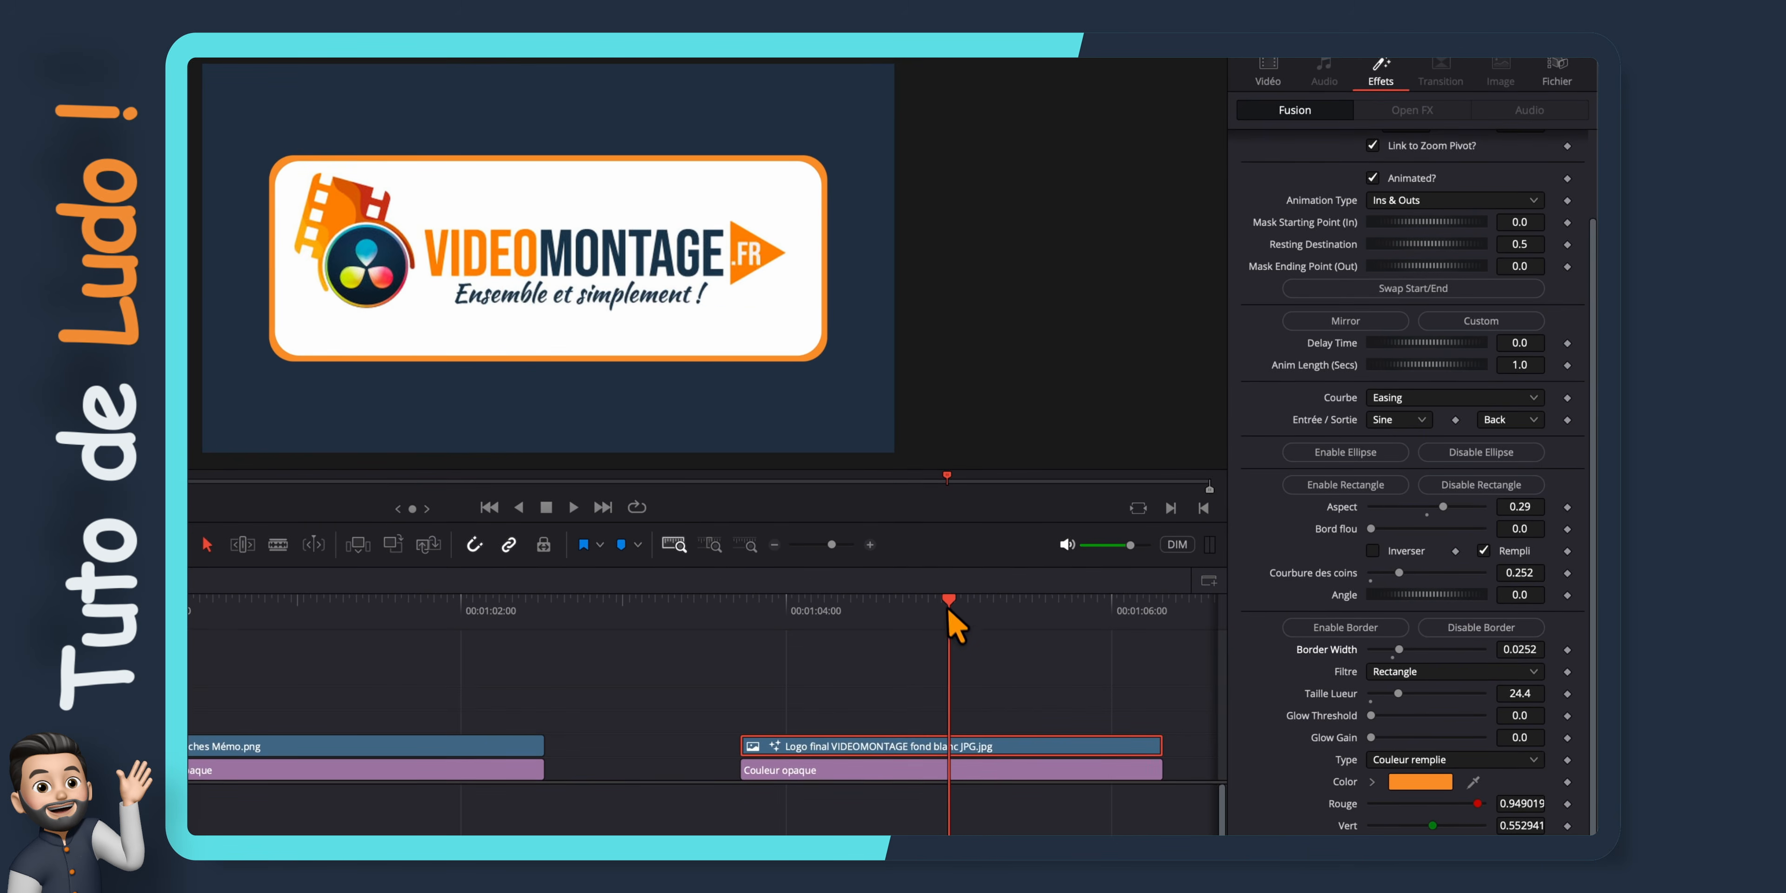
pyautogui.moveTo(948, 608); pyautogui.dragTo(739, 614)
pyautogui.press('space')
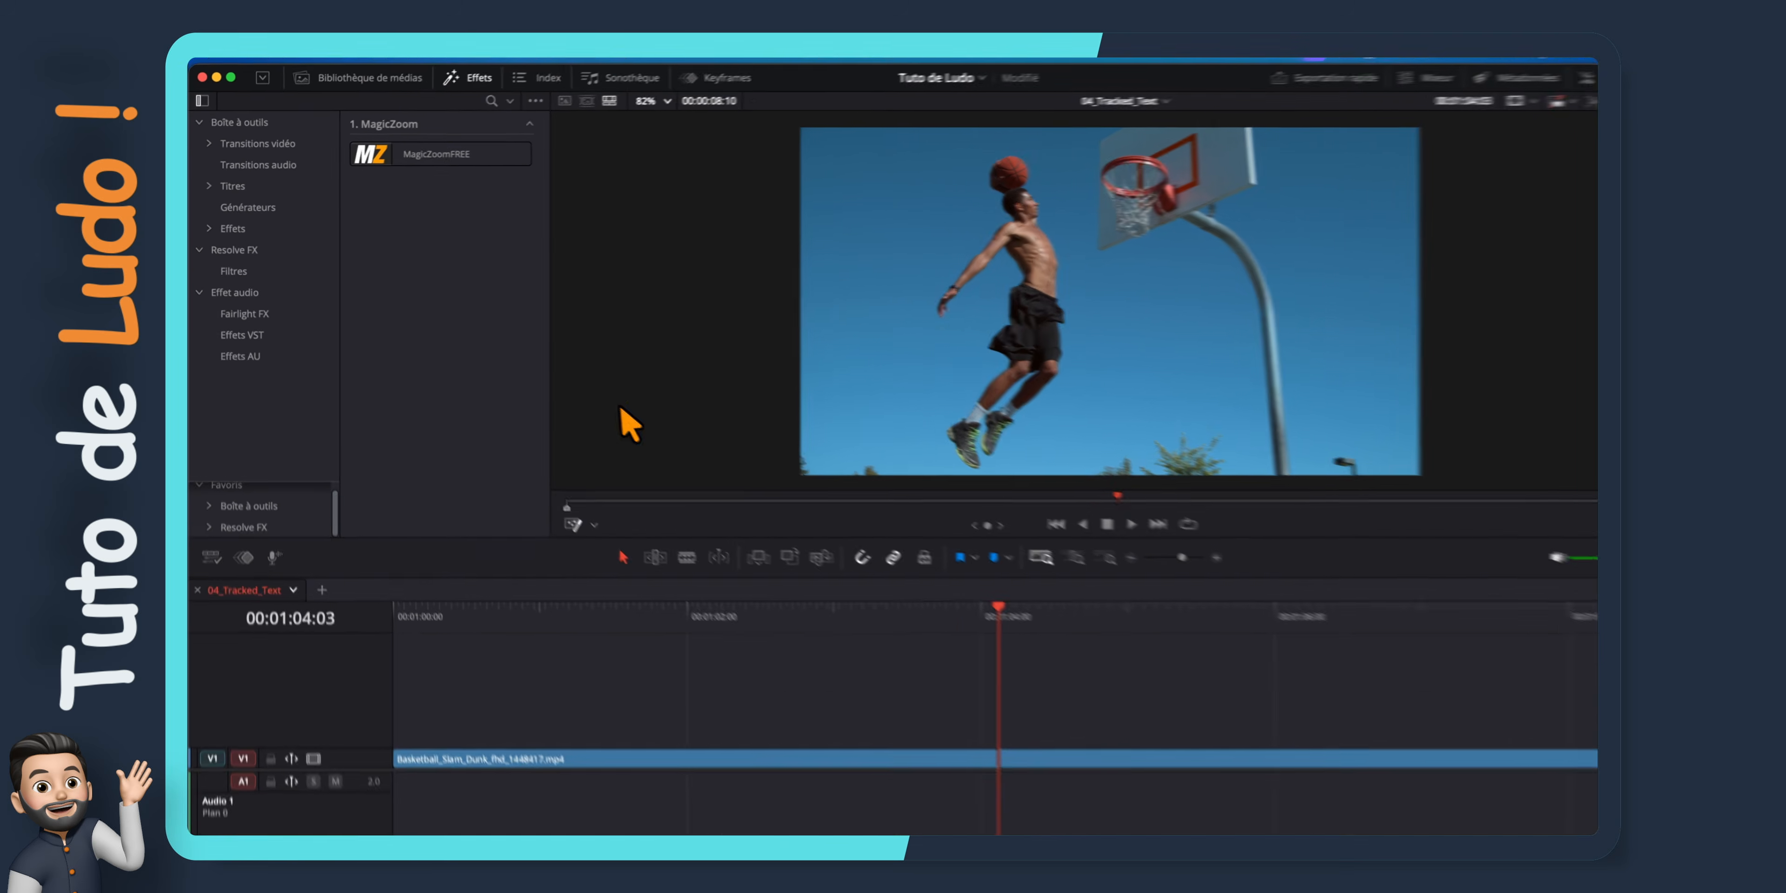
# Apply the SSC_Tracked_Text effect from Stirling Supply Co to the Basketball_Slam_Dunk clip in the 04_Tracked_Text timeline
pyautogui.click(470, 77)
pyautogui.click(470, 77)
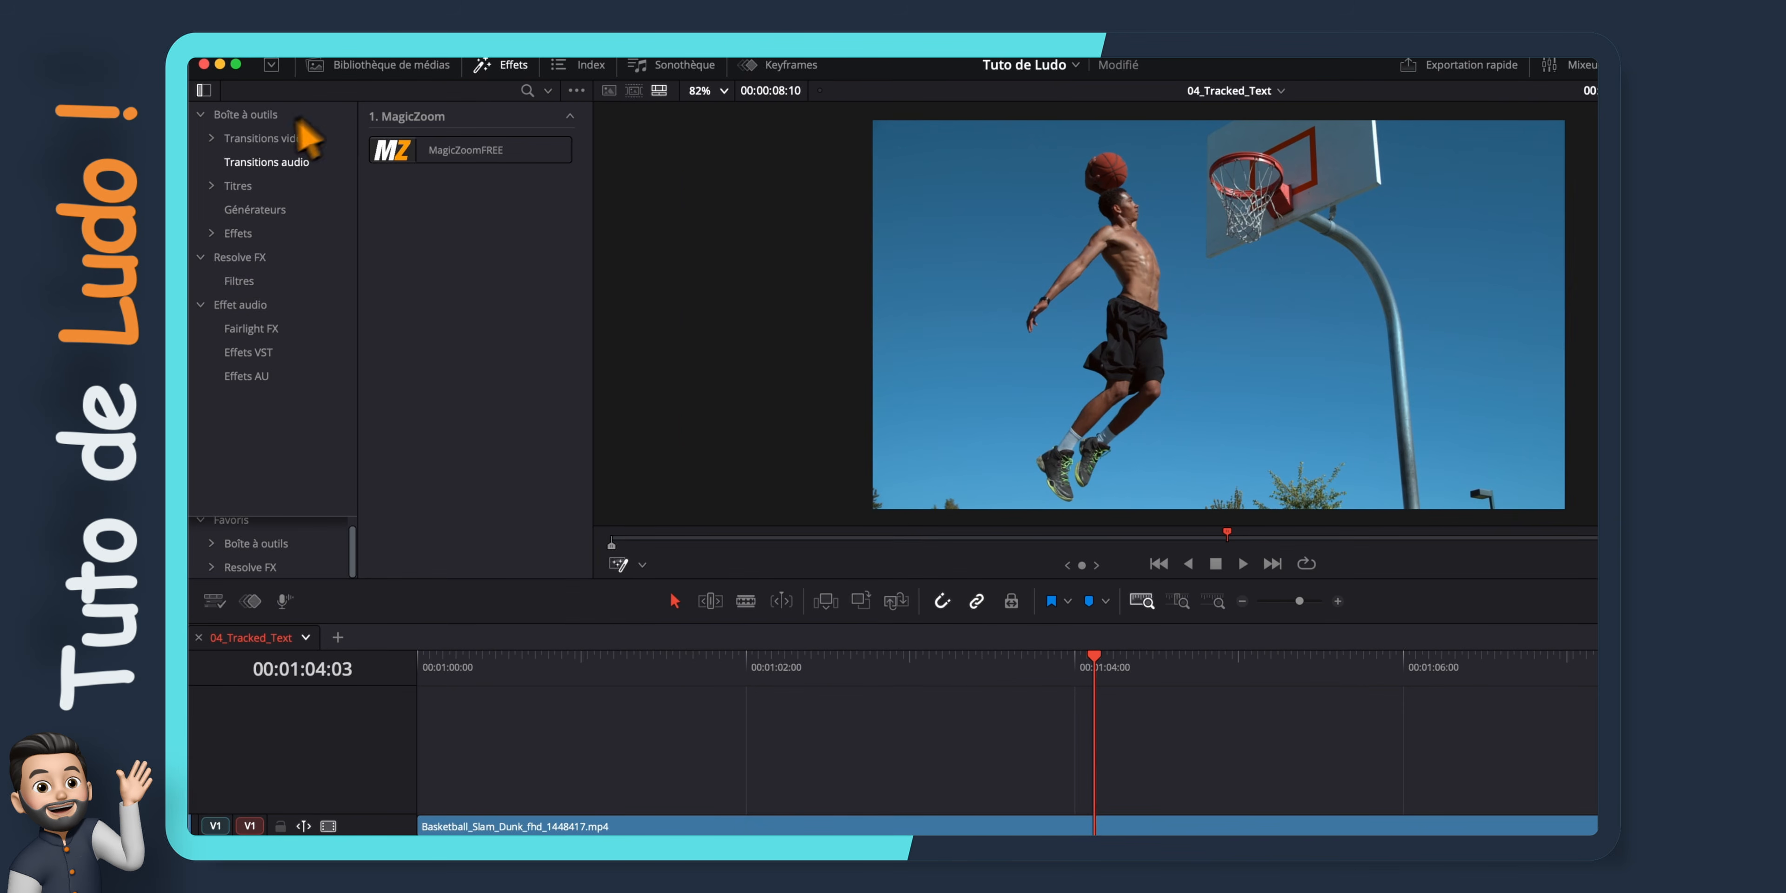
pyautogui.click(212, 233)
pyautogui.click(264, 352)
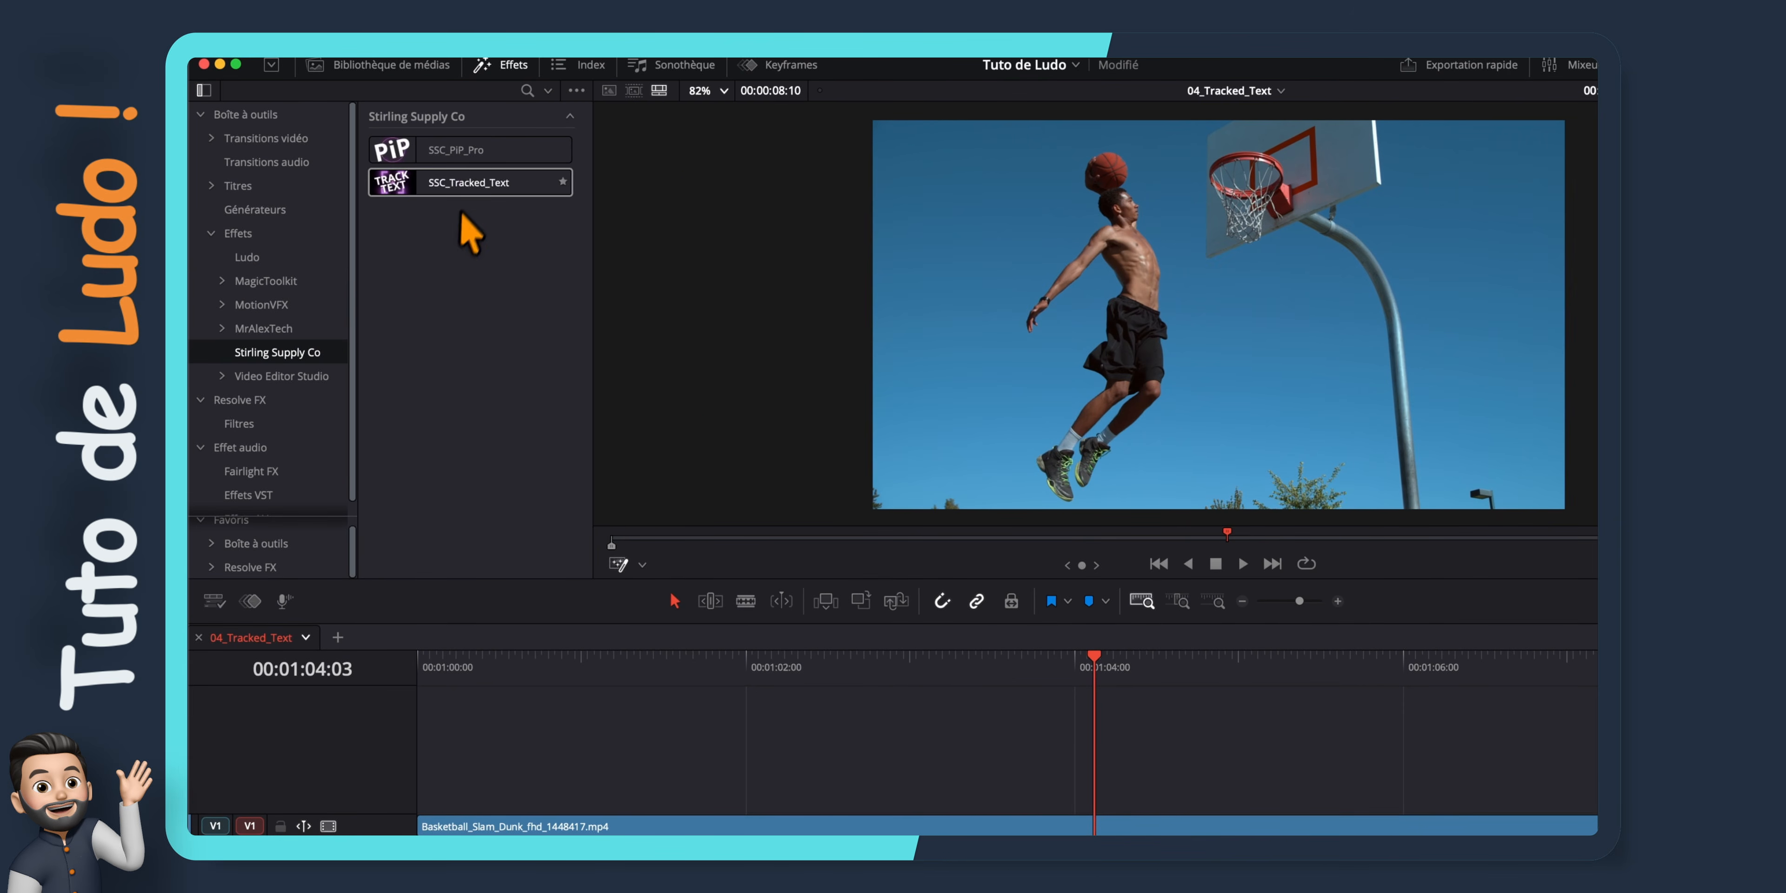
pyautogui.moveTo(469, 182); pyautogui.dragTo(718, 826)
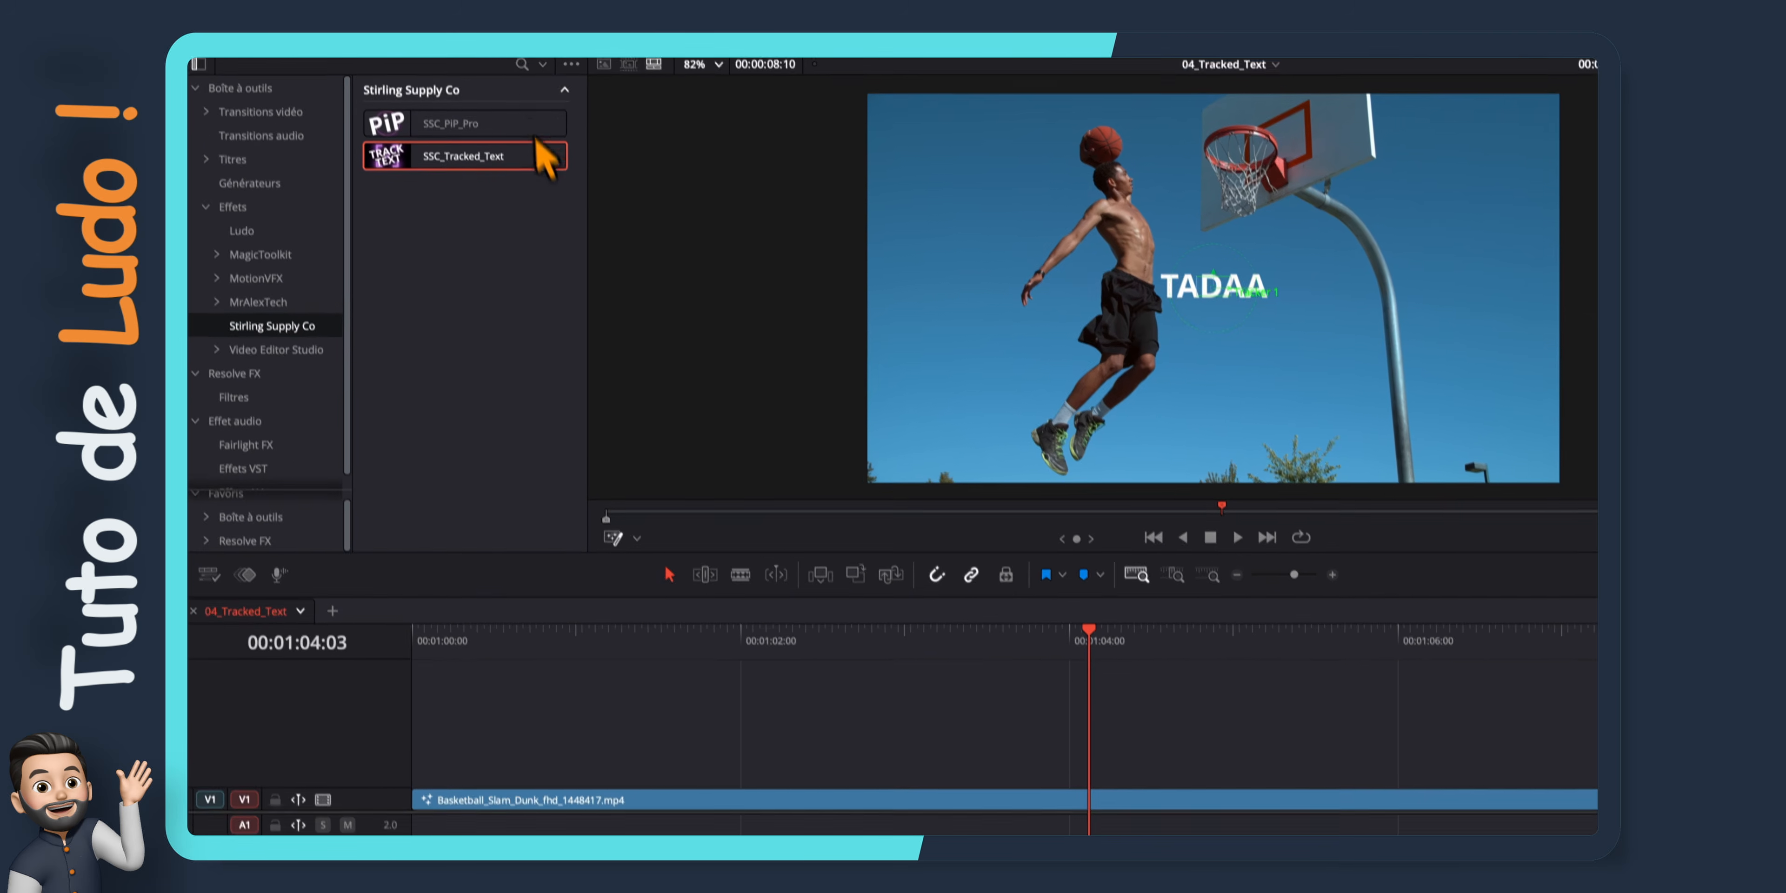
# Place the text tracker on the player's hand at the clip's first frame and track it forward
pyautogui.click(510, 66)
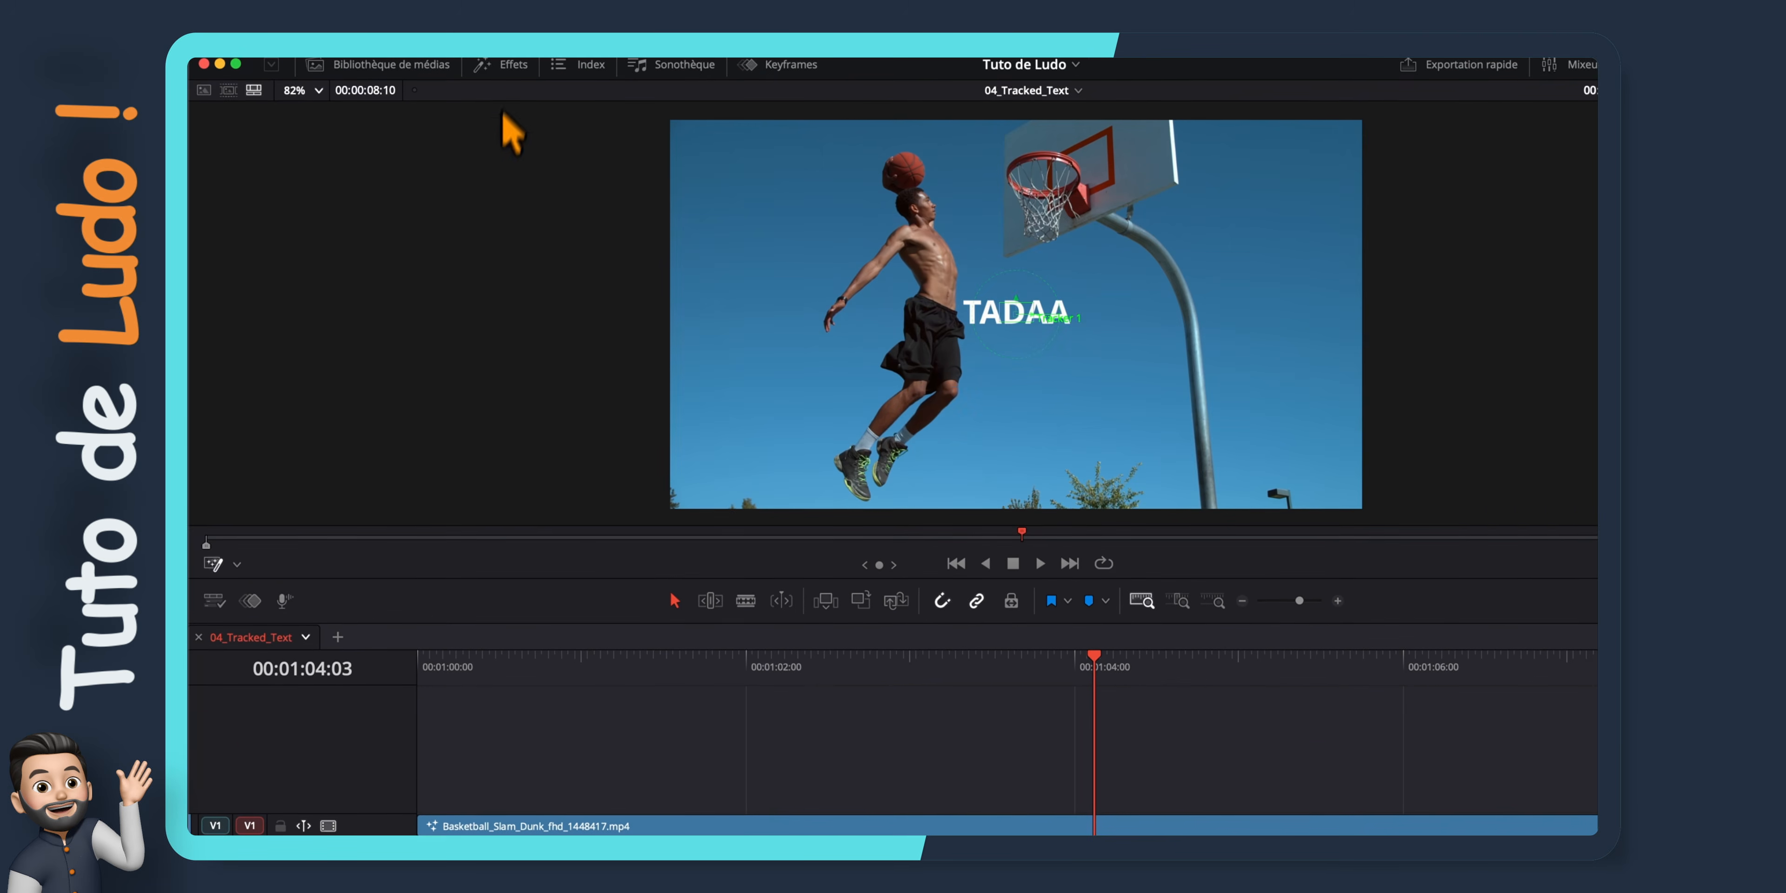
pyautogui.click(237, 563)
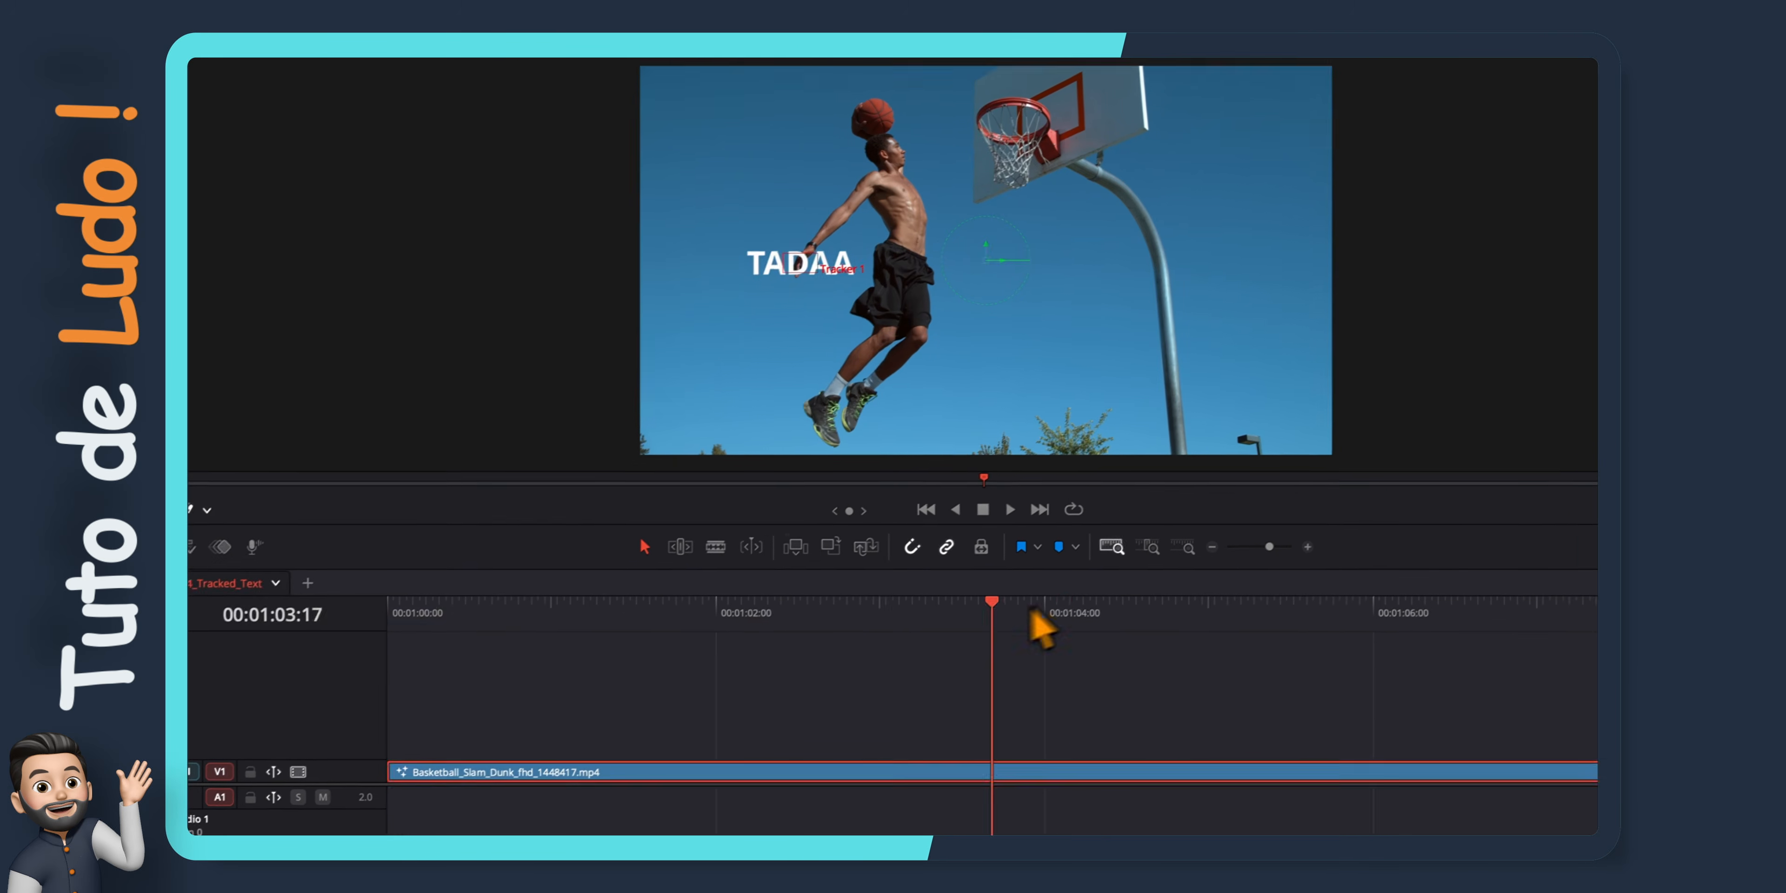
pyautogui.moveTo(1031, 609); pyautogui.dragTo(395, 657)
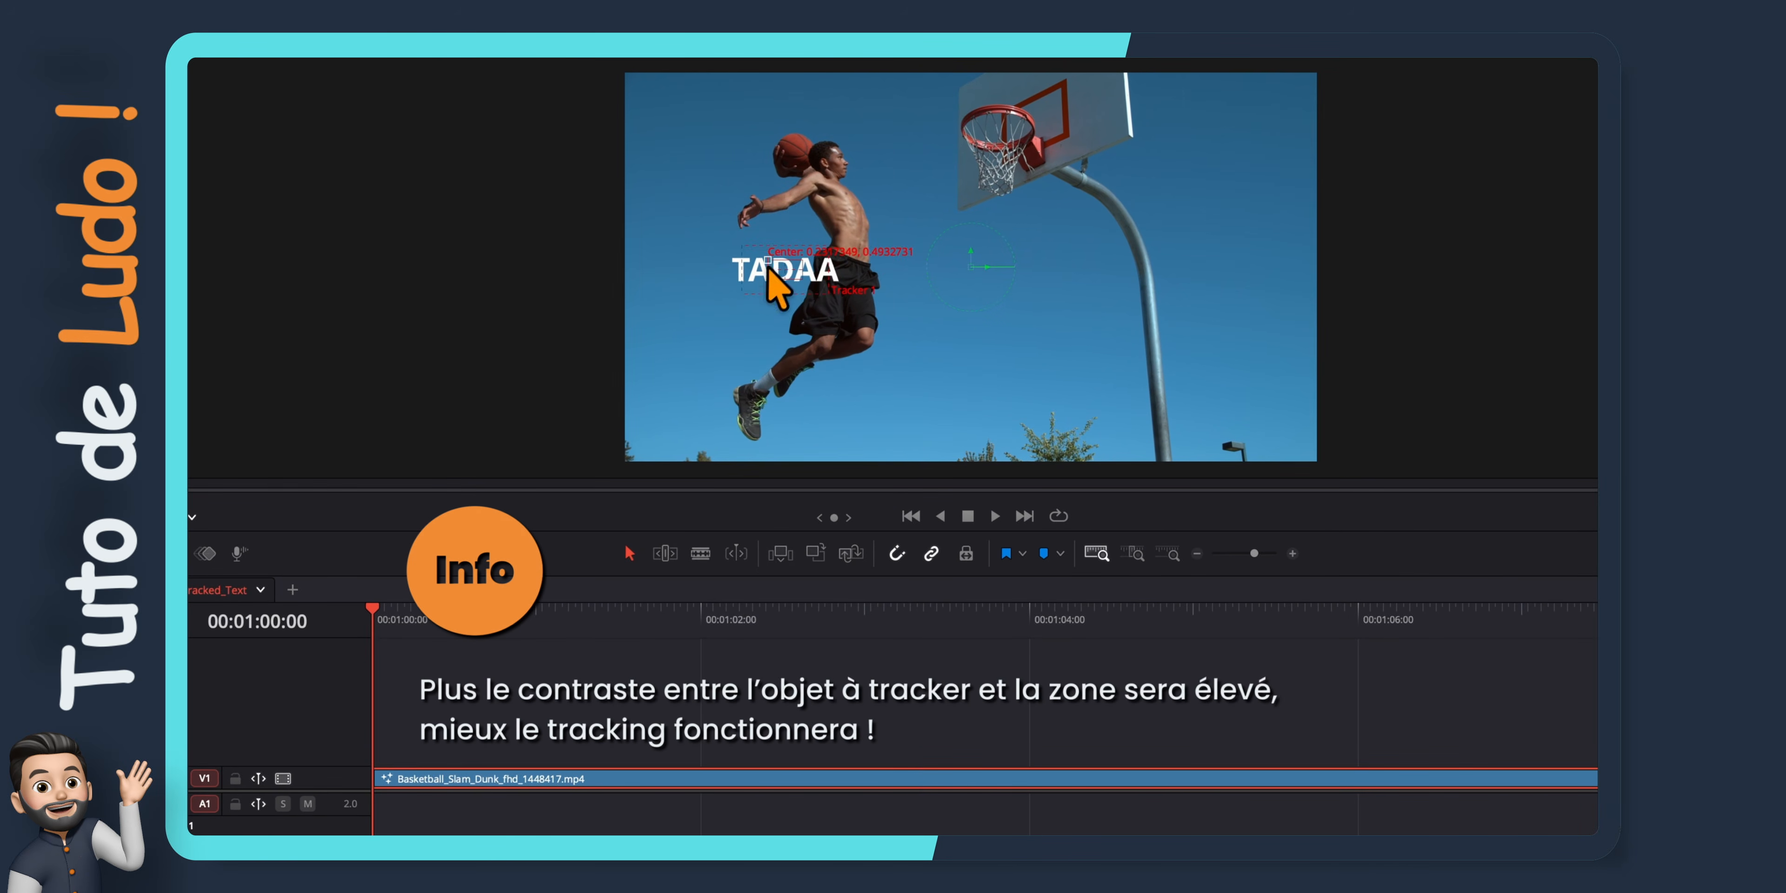
pyautogui.moveTo(766, 266); pyautogui.dragTo(737, 215)
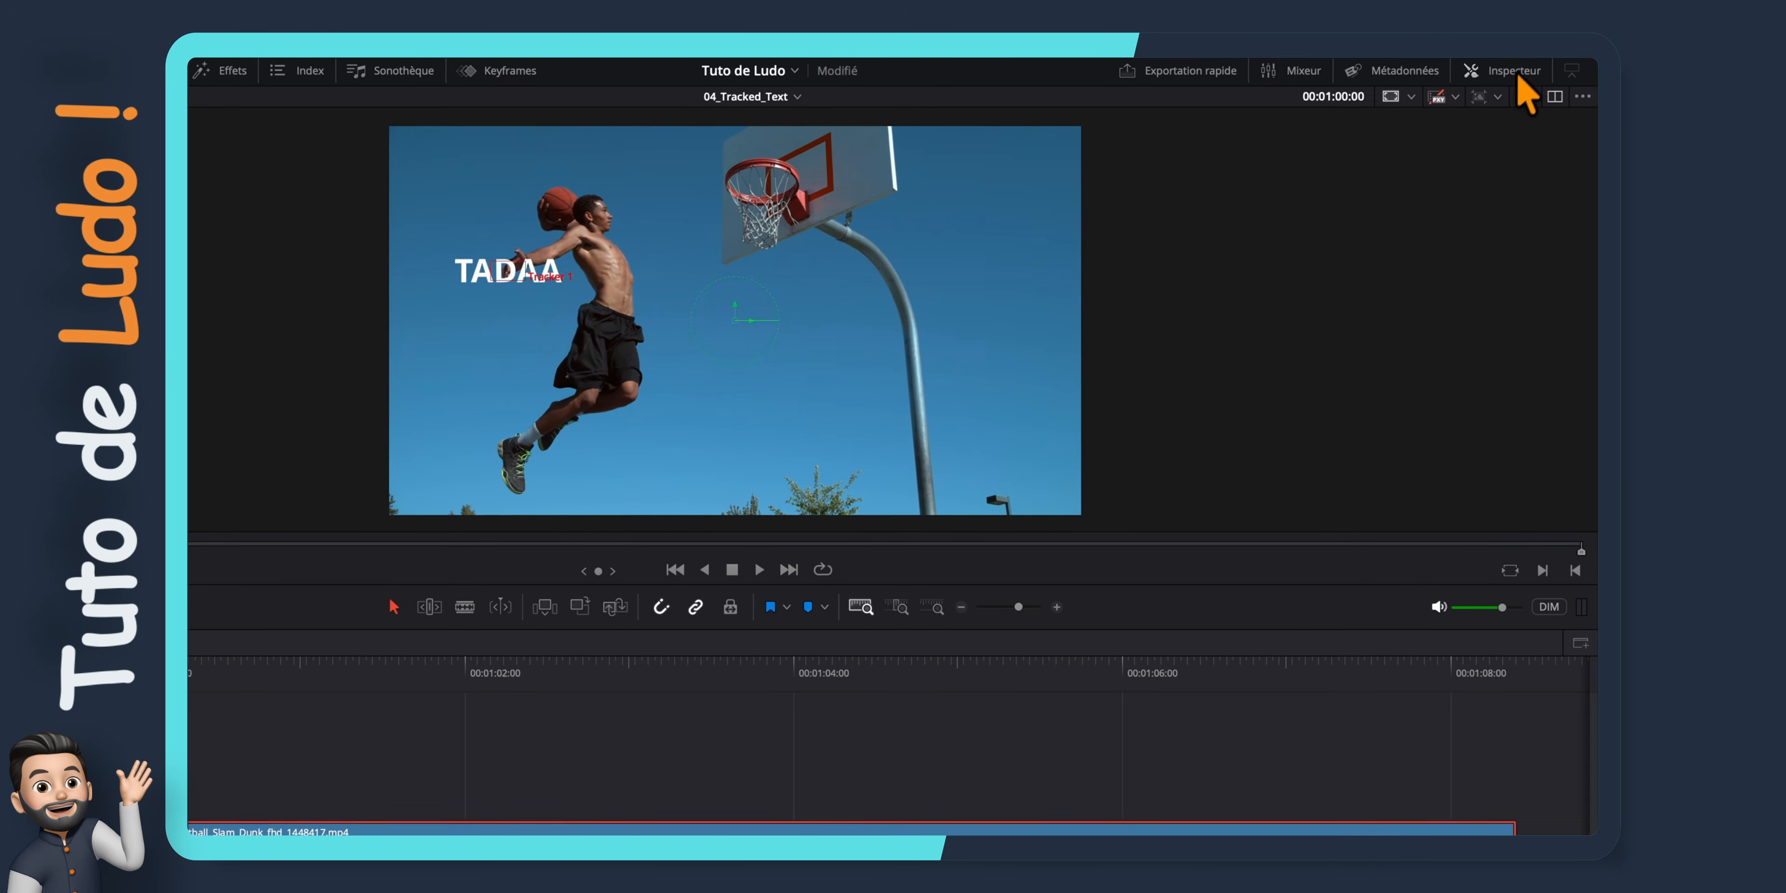
pyautogui.click(1518, 73)
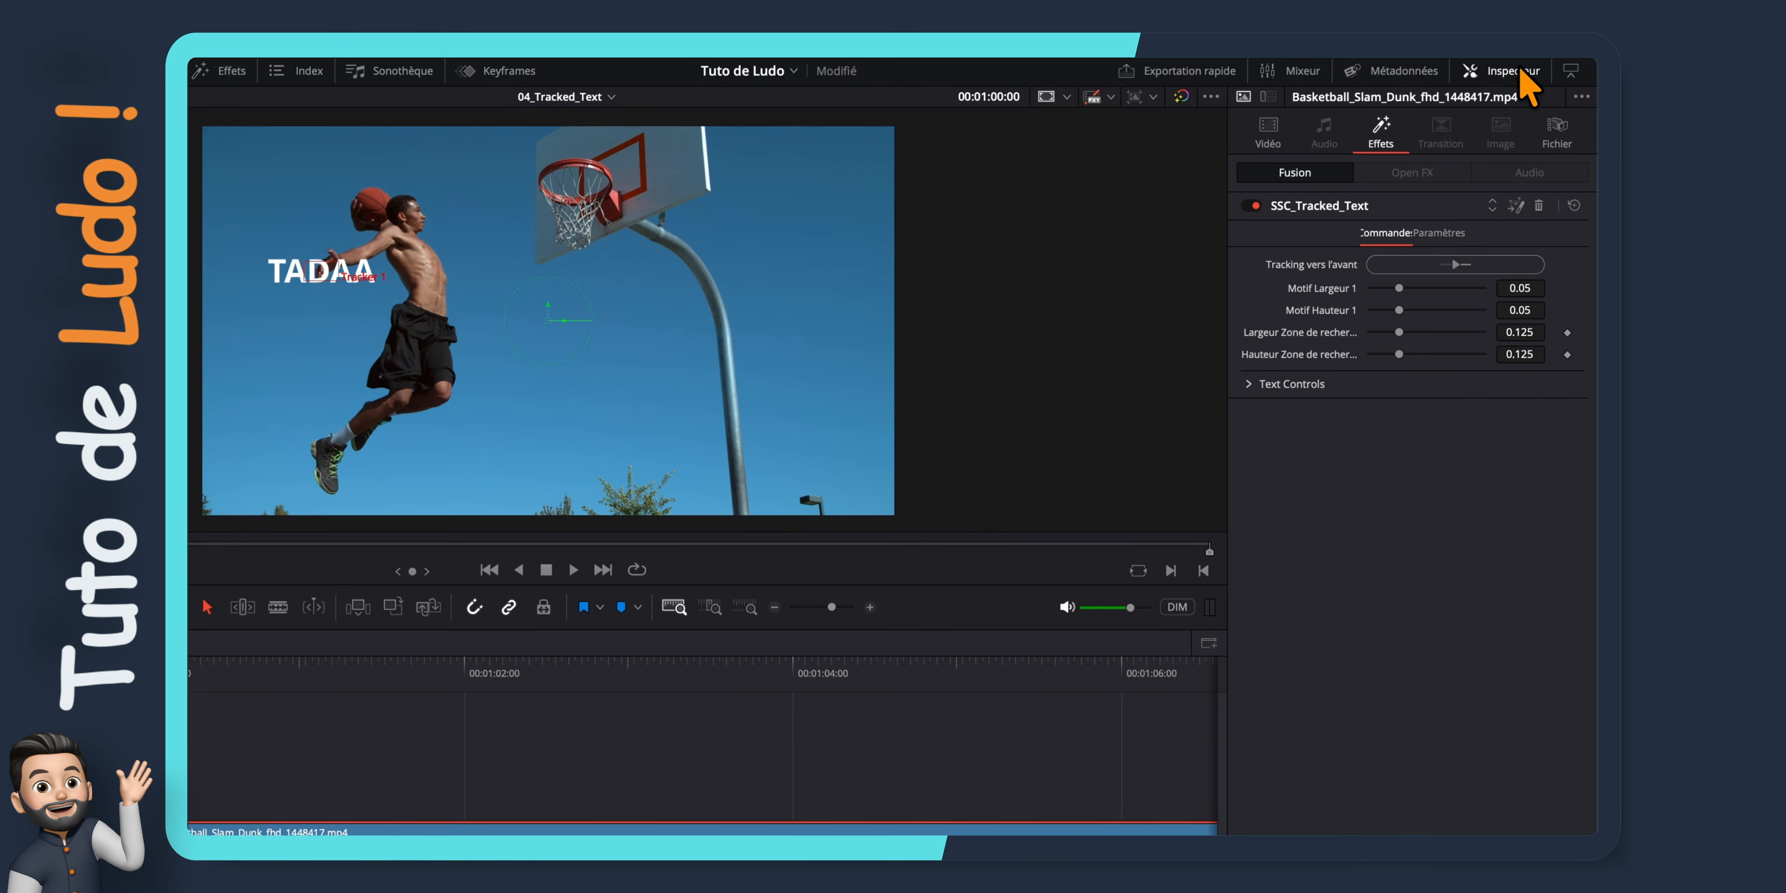
pyautogui.click(1456, 264)
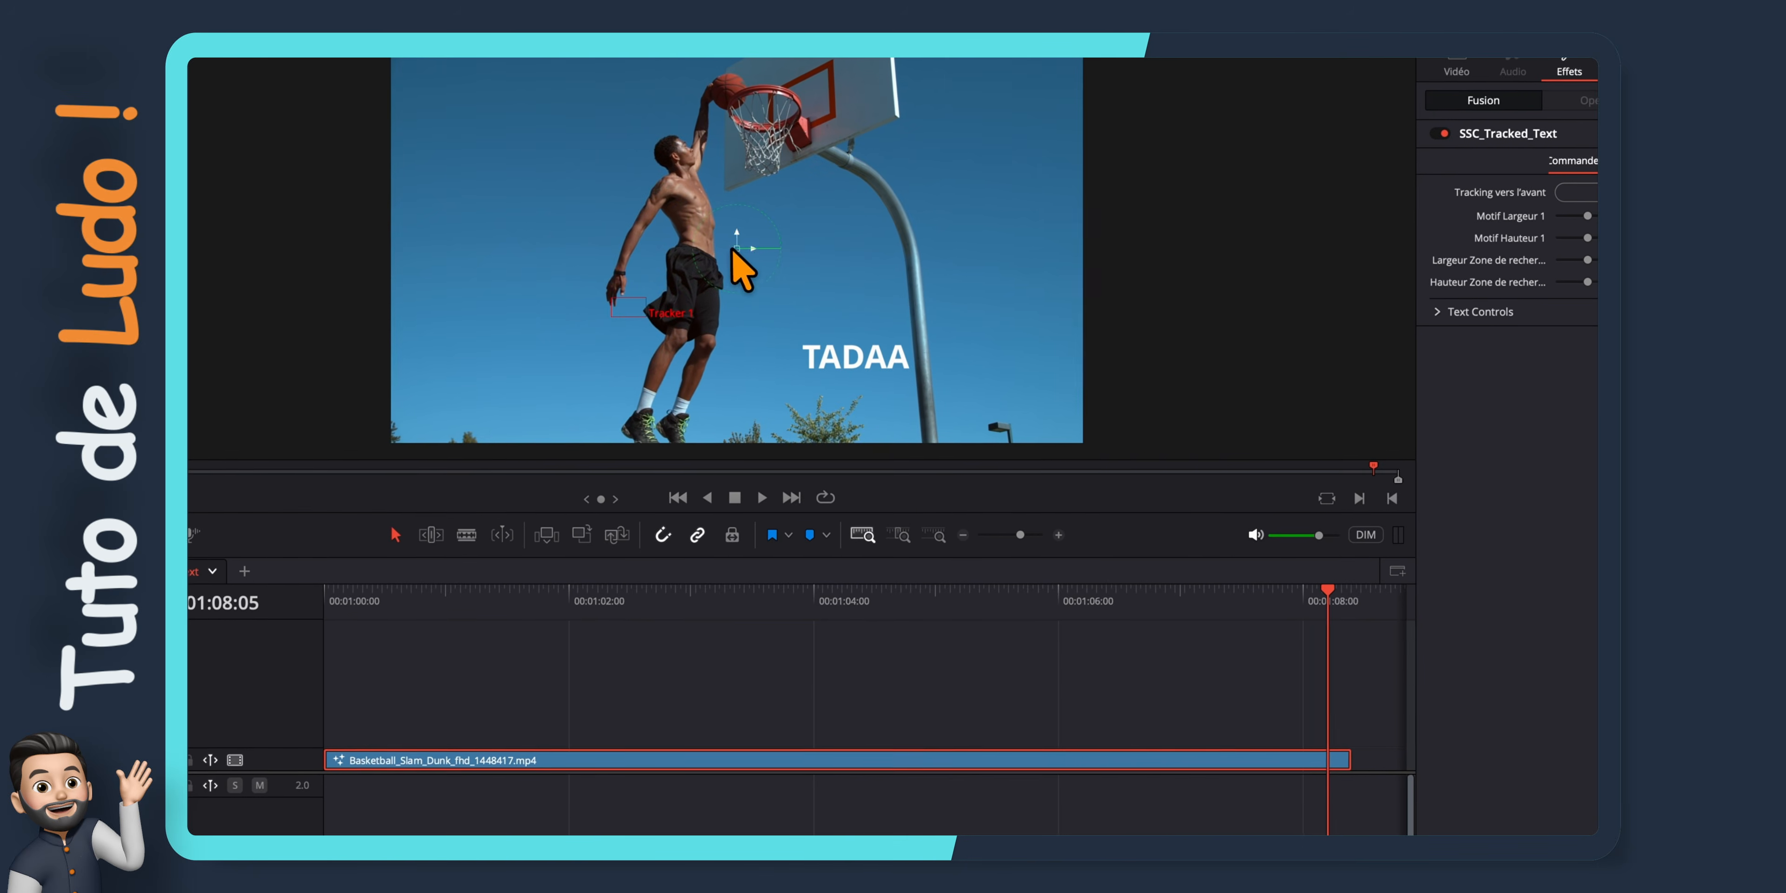
# Move the tracked text into the sky behind the player's back and change its wording to "Jolie !"
pyautogui.moveTo(733, 248); pyautogui.dragTo(588, 220)
pyautogui.moveTo(542, 199); pyautogui.dragTo(426, 167)
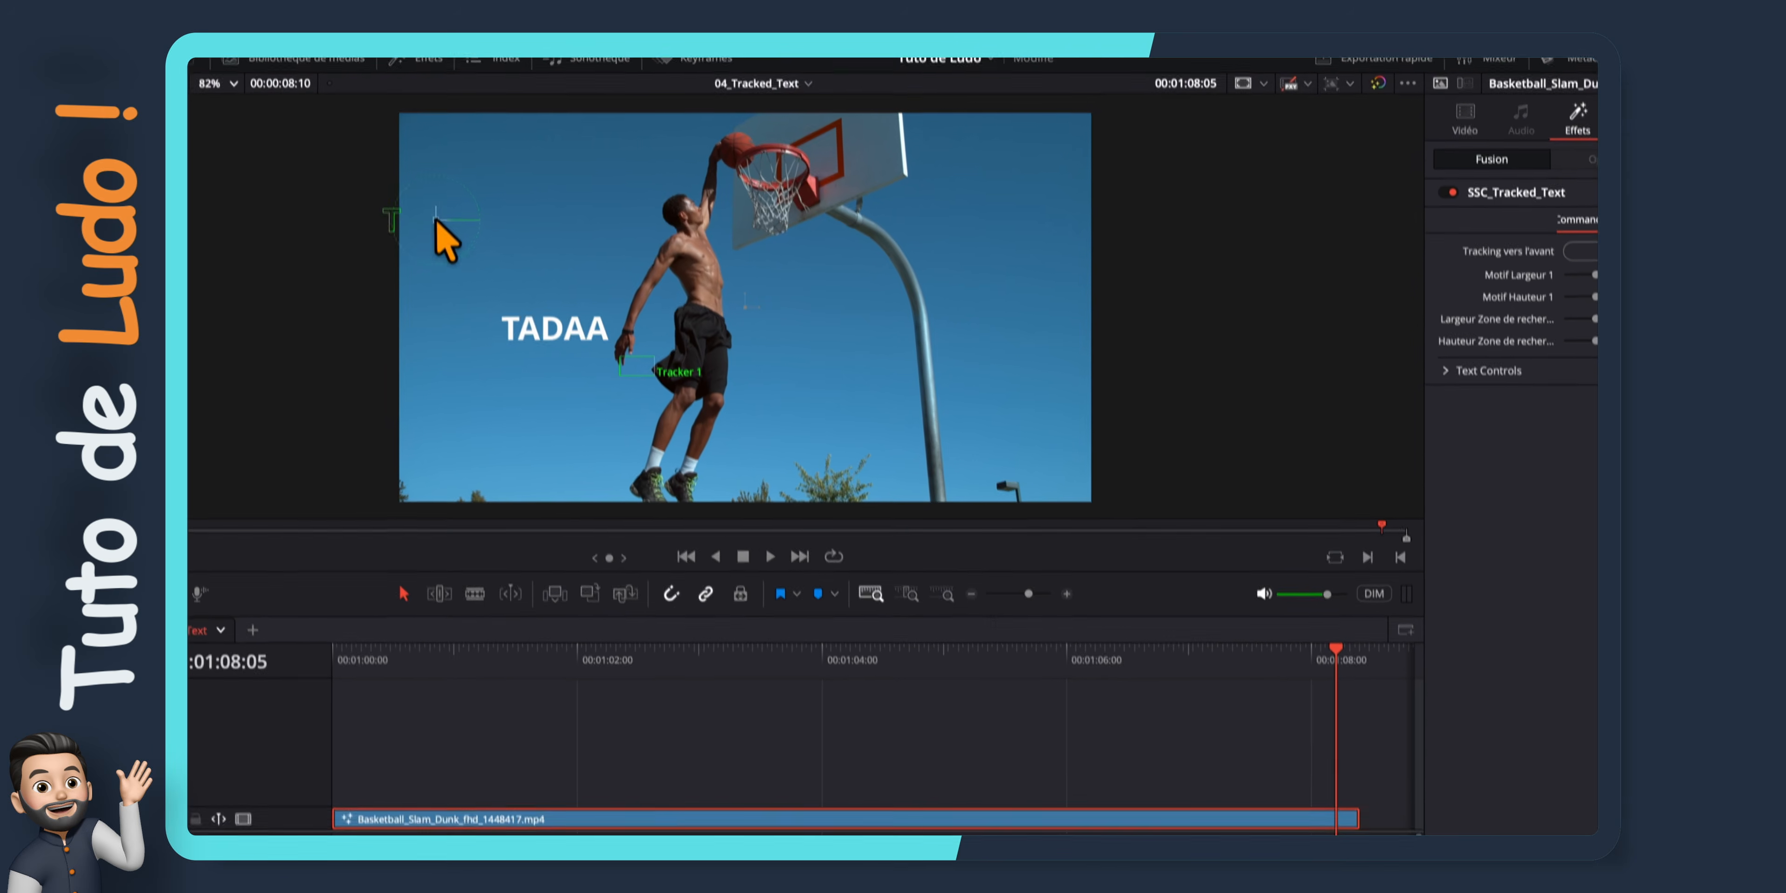
pyautogui.click(1274, 304)
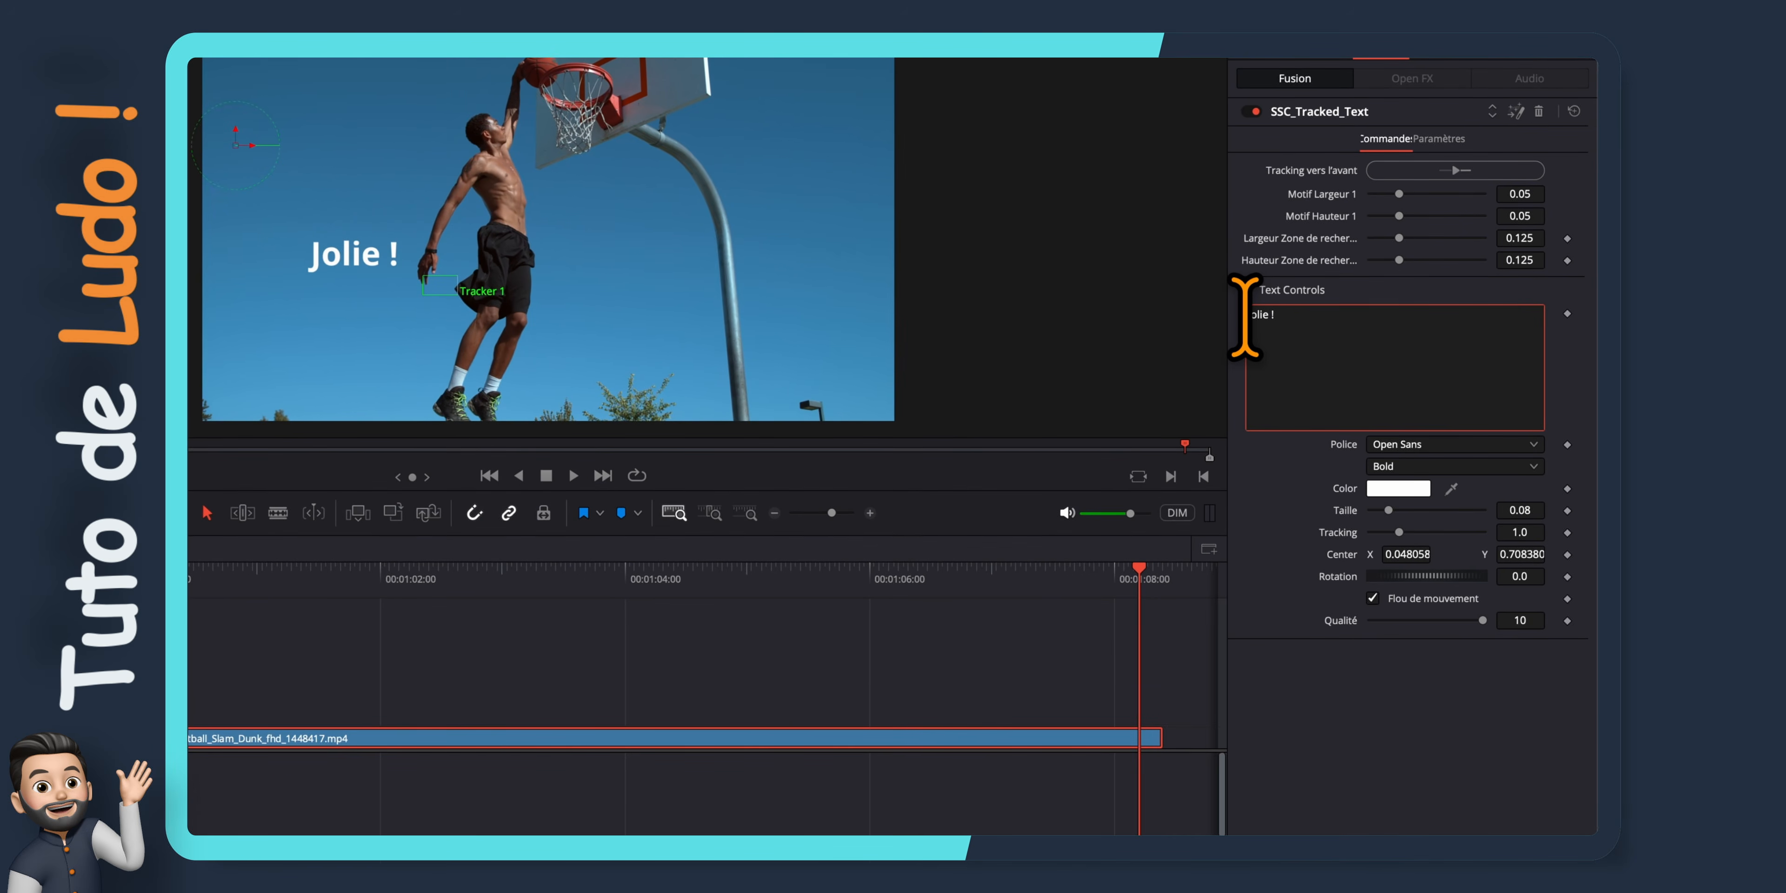
# Set the tracked text's font to Poppins Black Italic with a Taille of about 0.09, and play the clip
pyautogui.click(1383, 444)
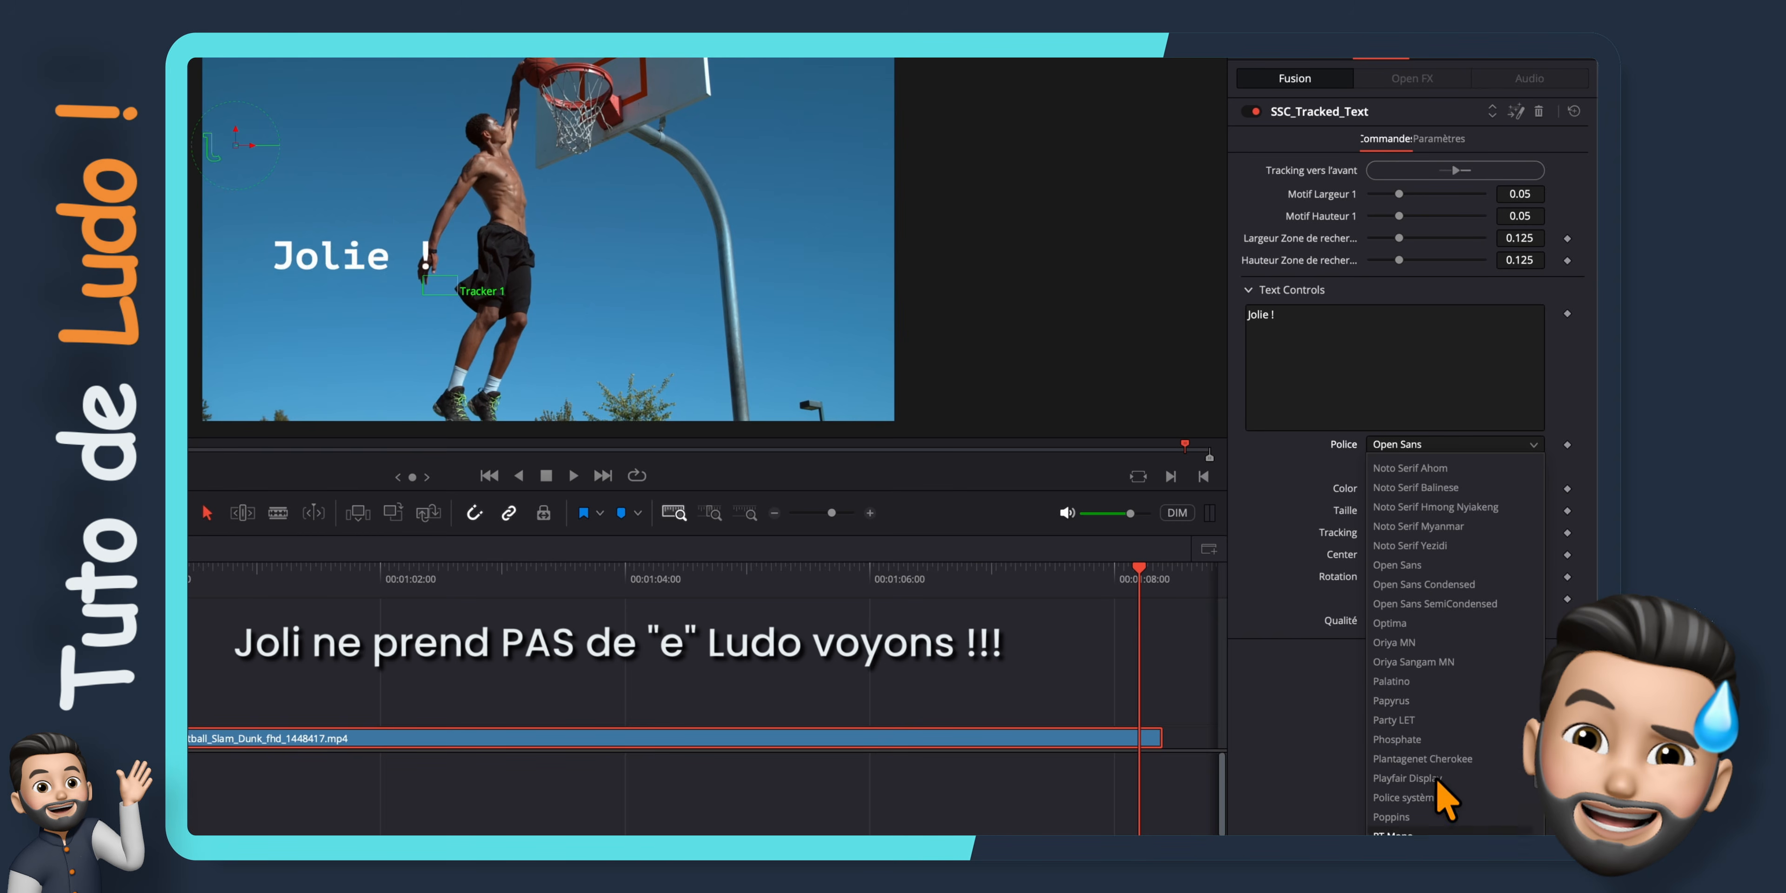
pyautogui.click(1414, 816)
pyautogui.click(1435, 466)
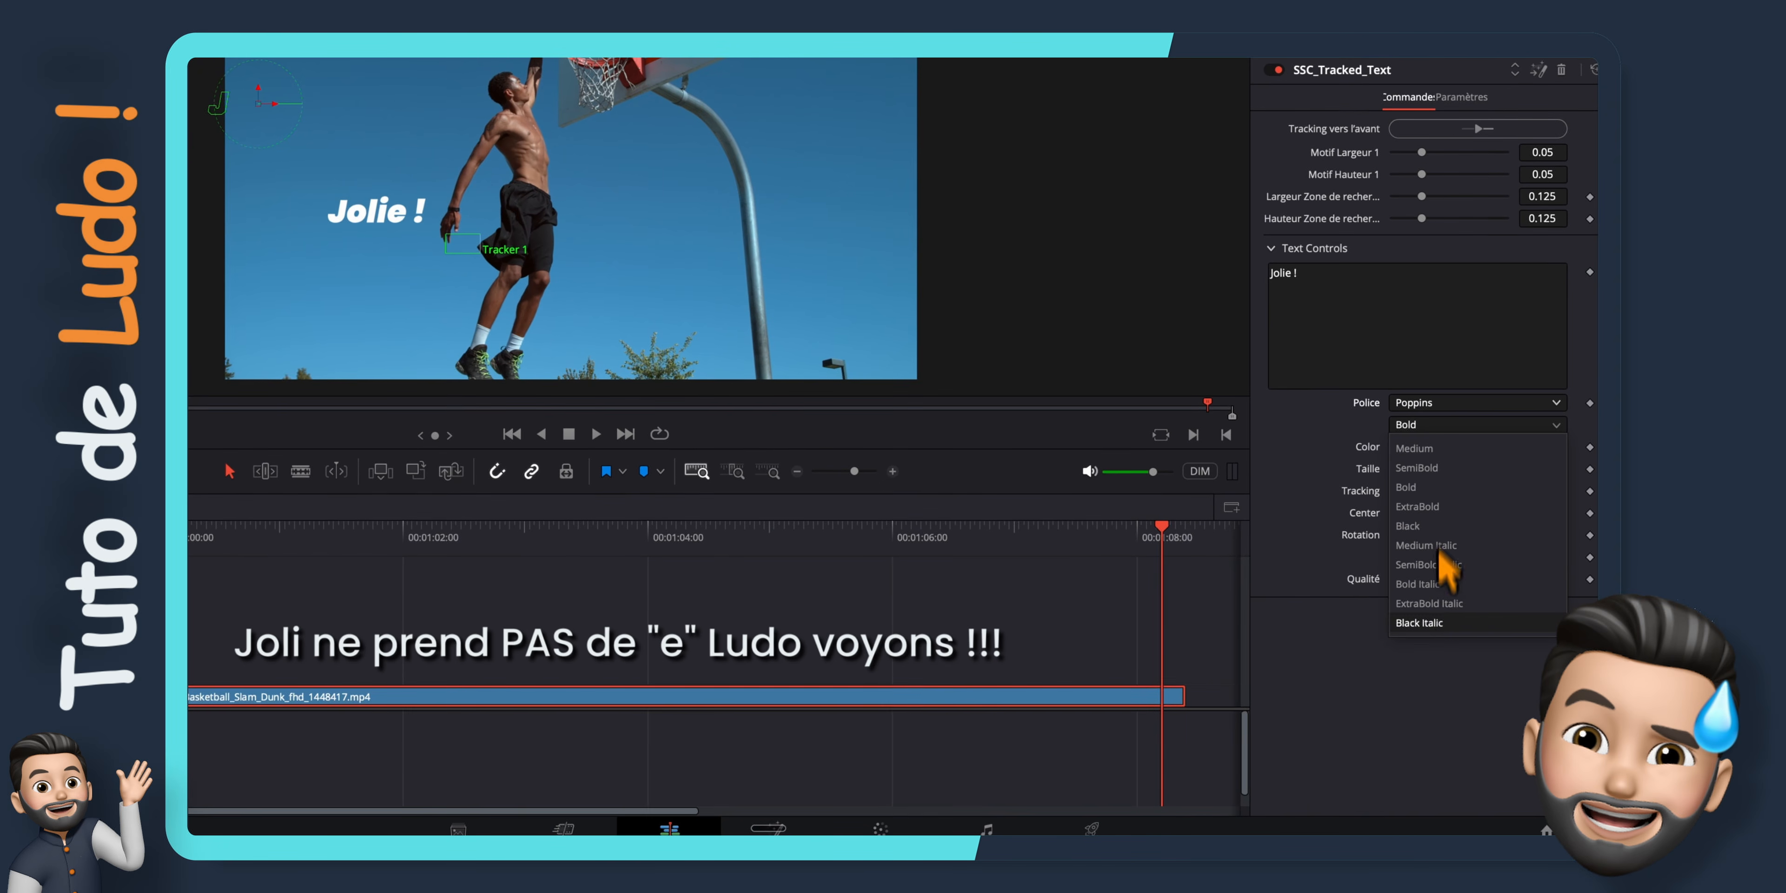
pyautogui.click(1431, 622)
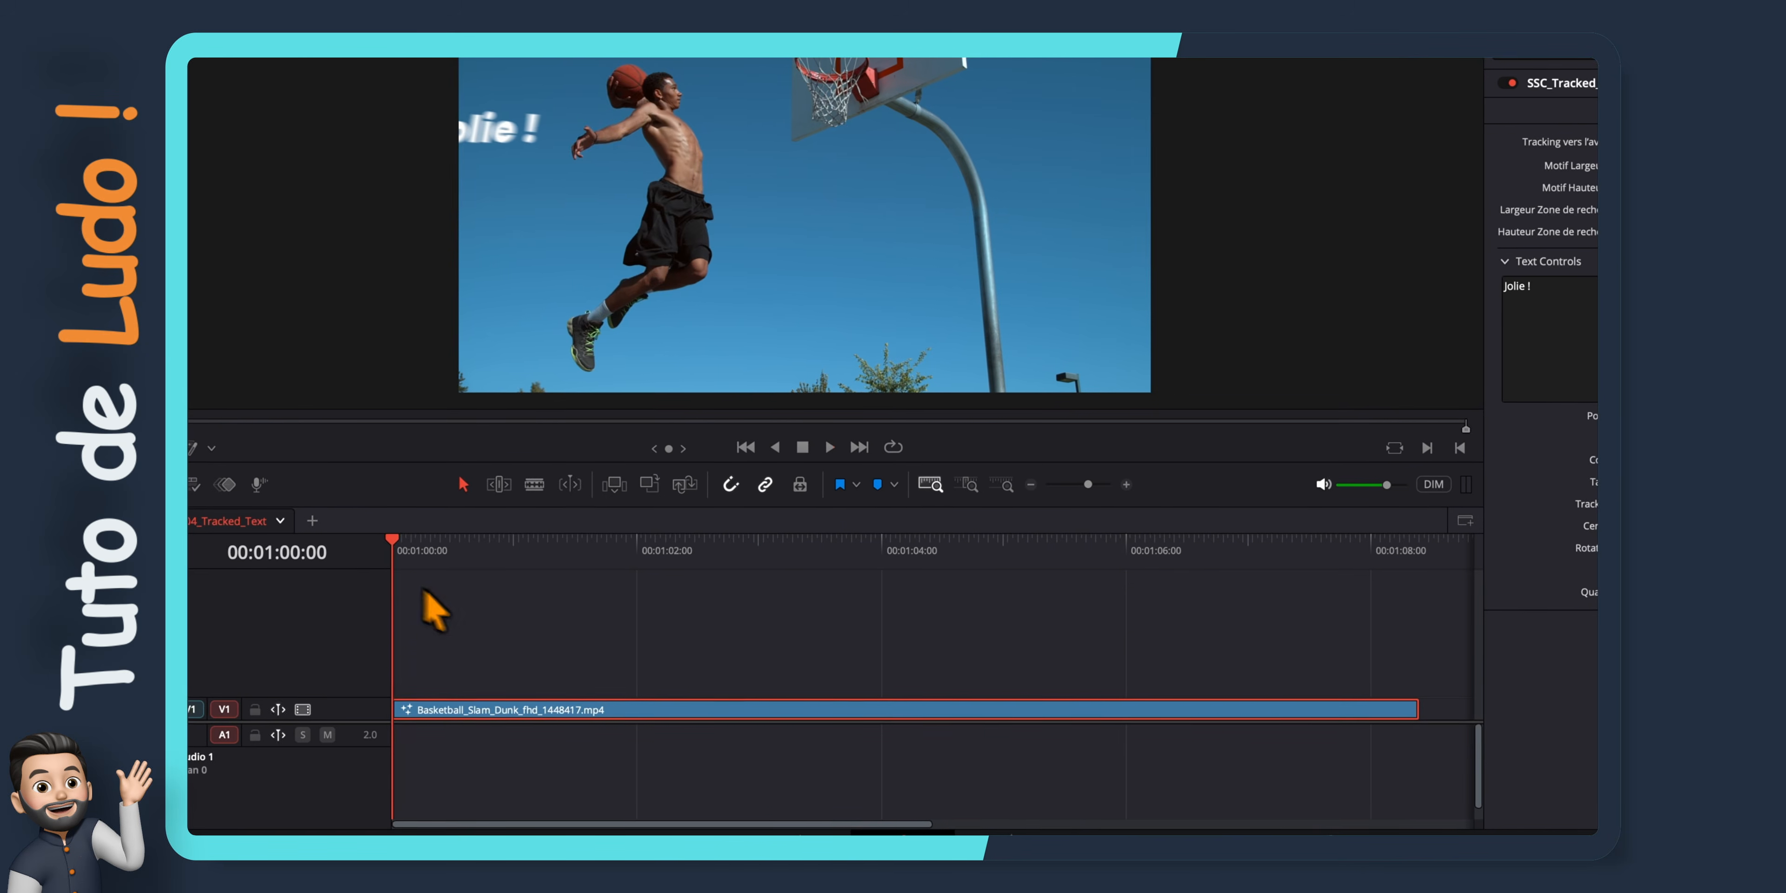
pyautogui.press('space')
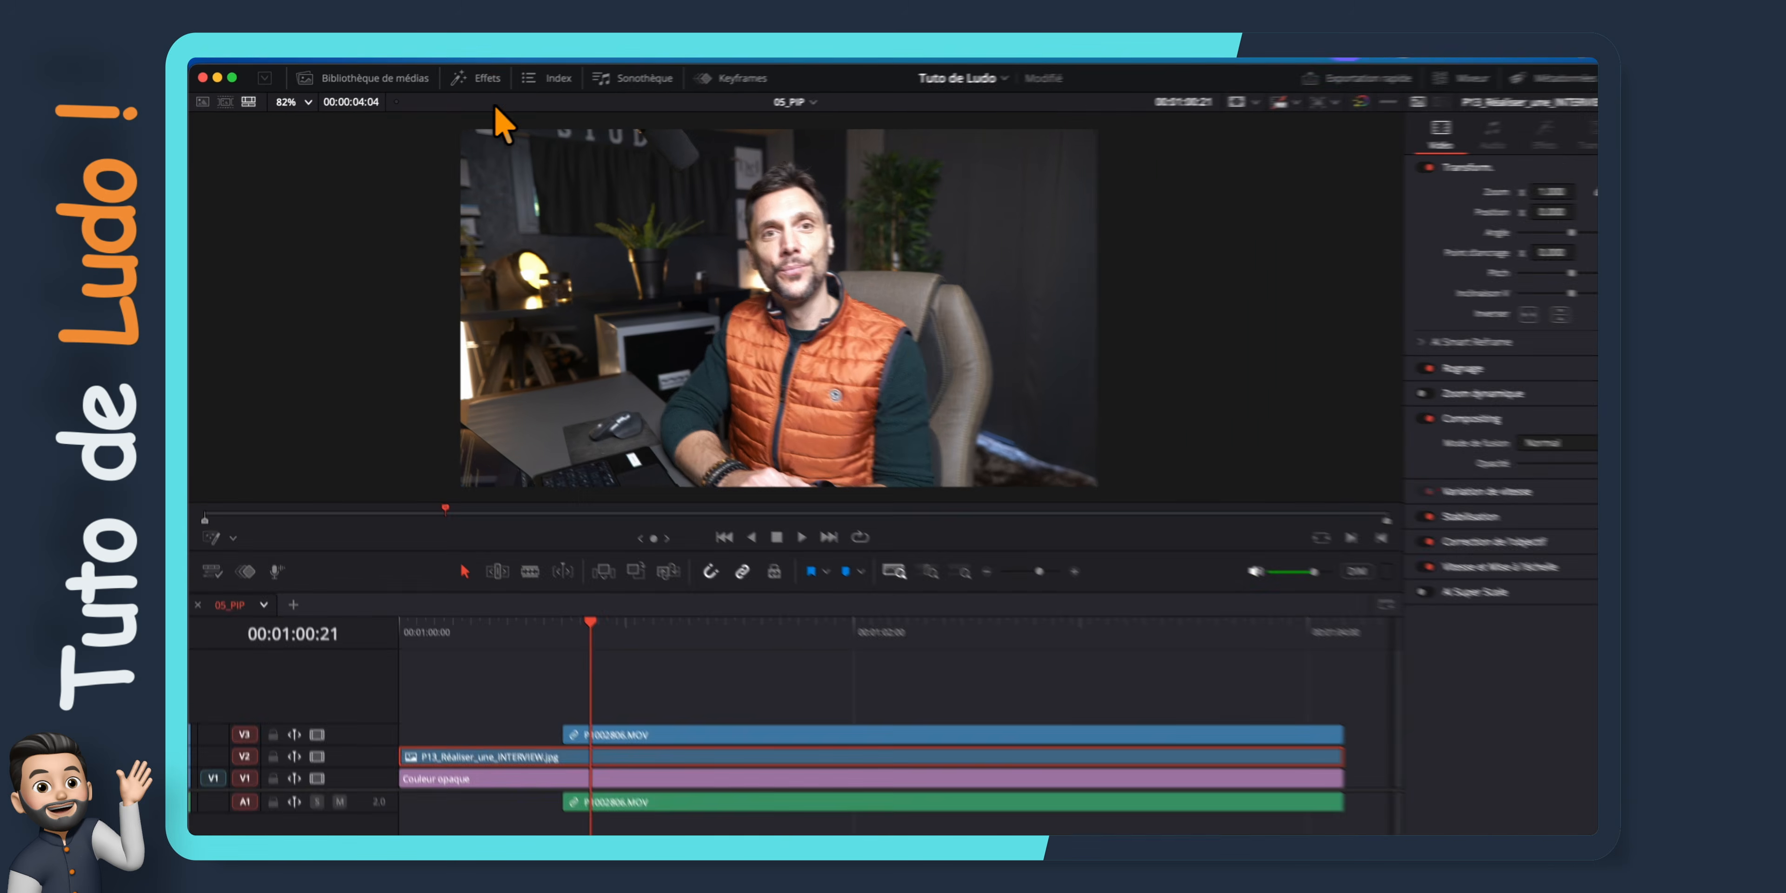
# Apply the SSC_PiP_Pro effect from Stirling Supply Co to the P1002806.MOV clip in the 05_PIP timeline
pyautogui.click(484, 78)
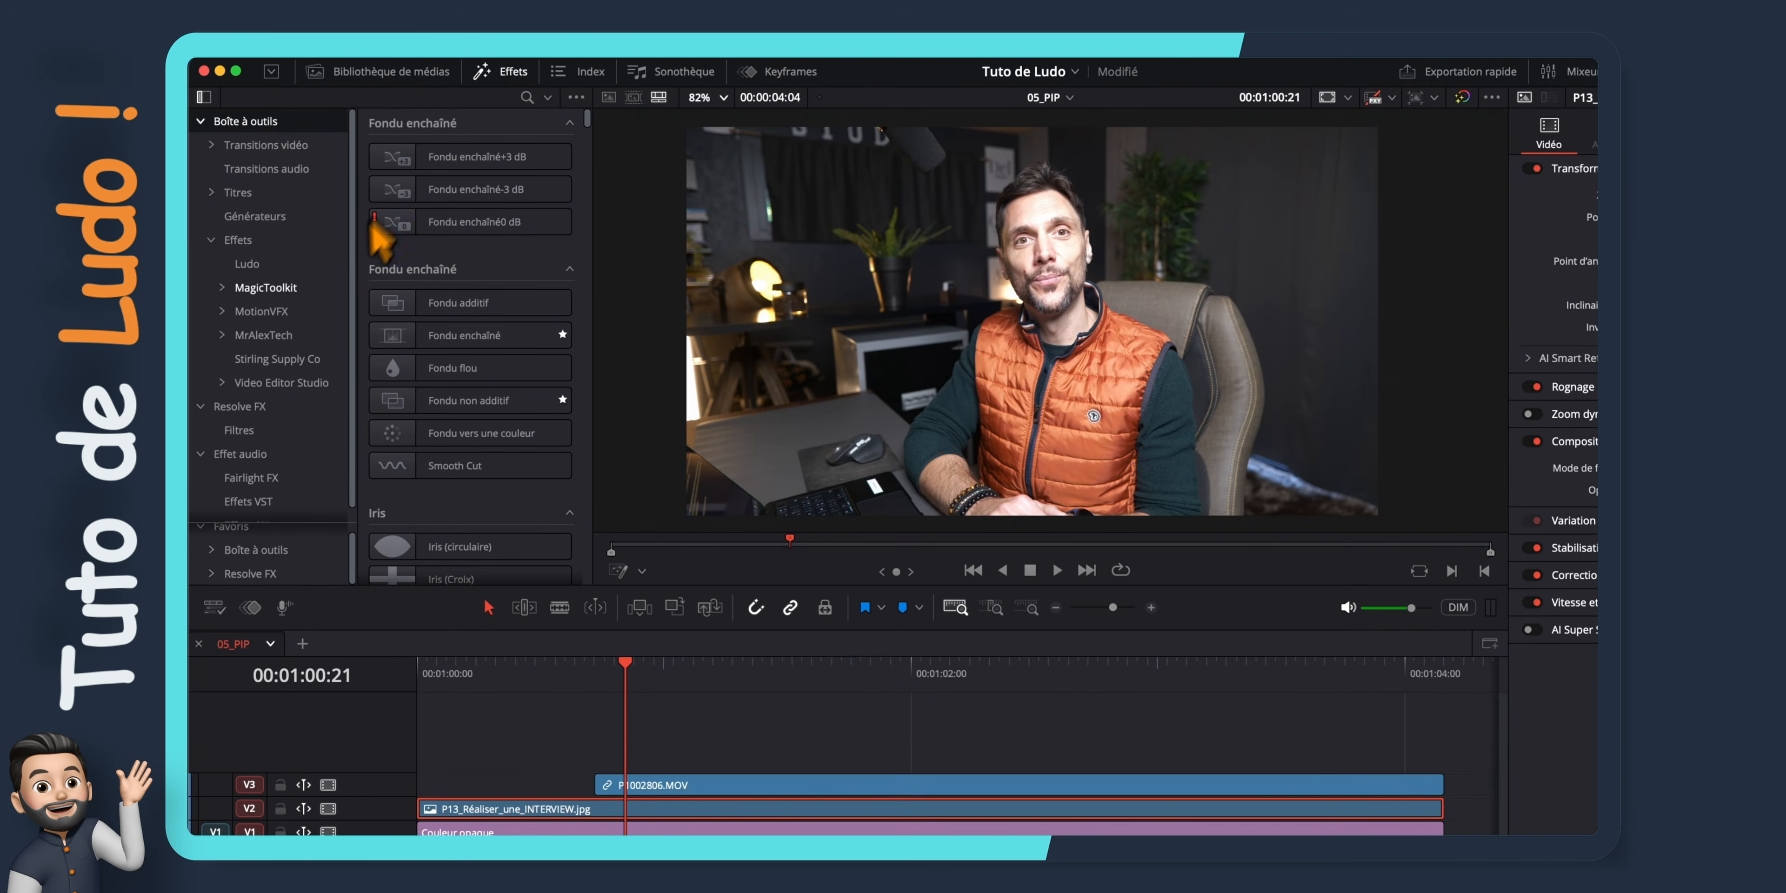
pyautogui.click(281, 341)
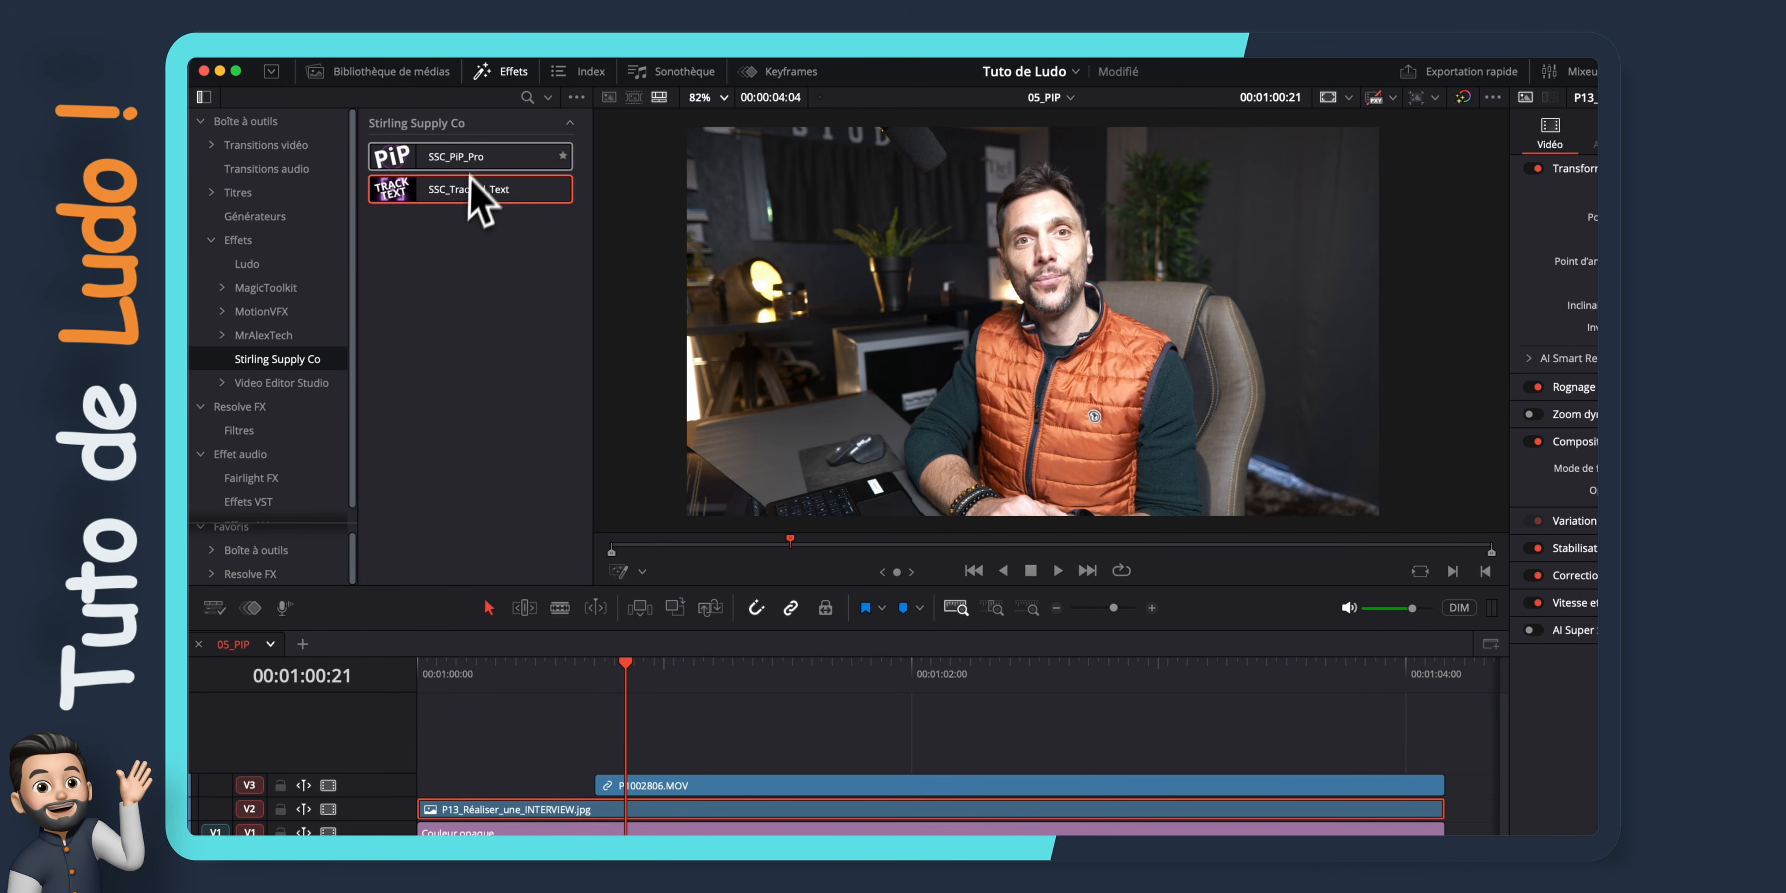
pyautogui.moveTo(555, 160); pyautogui.dragTo(658, 783)
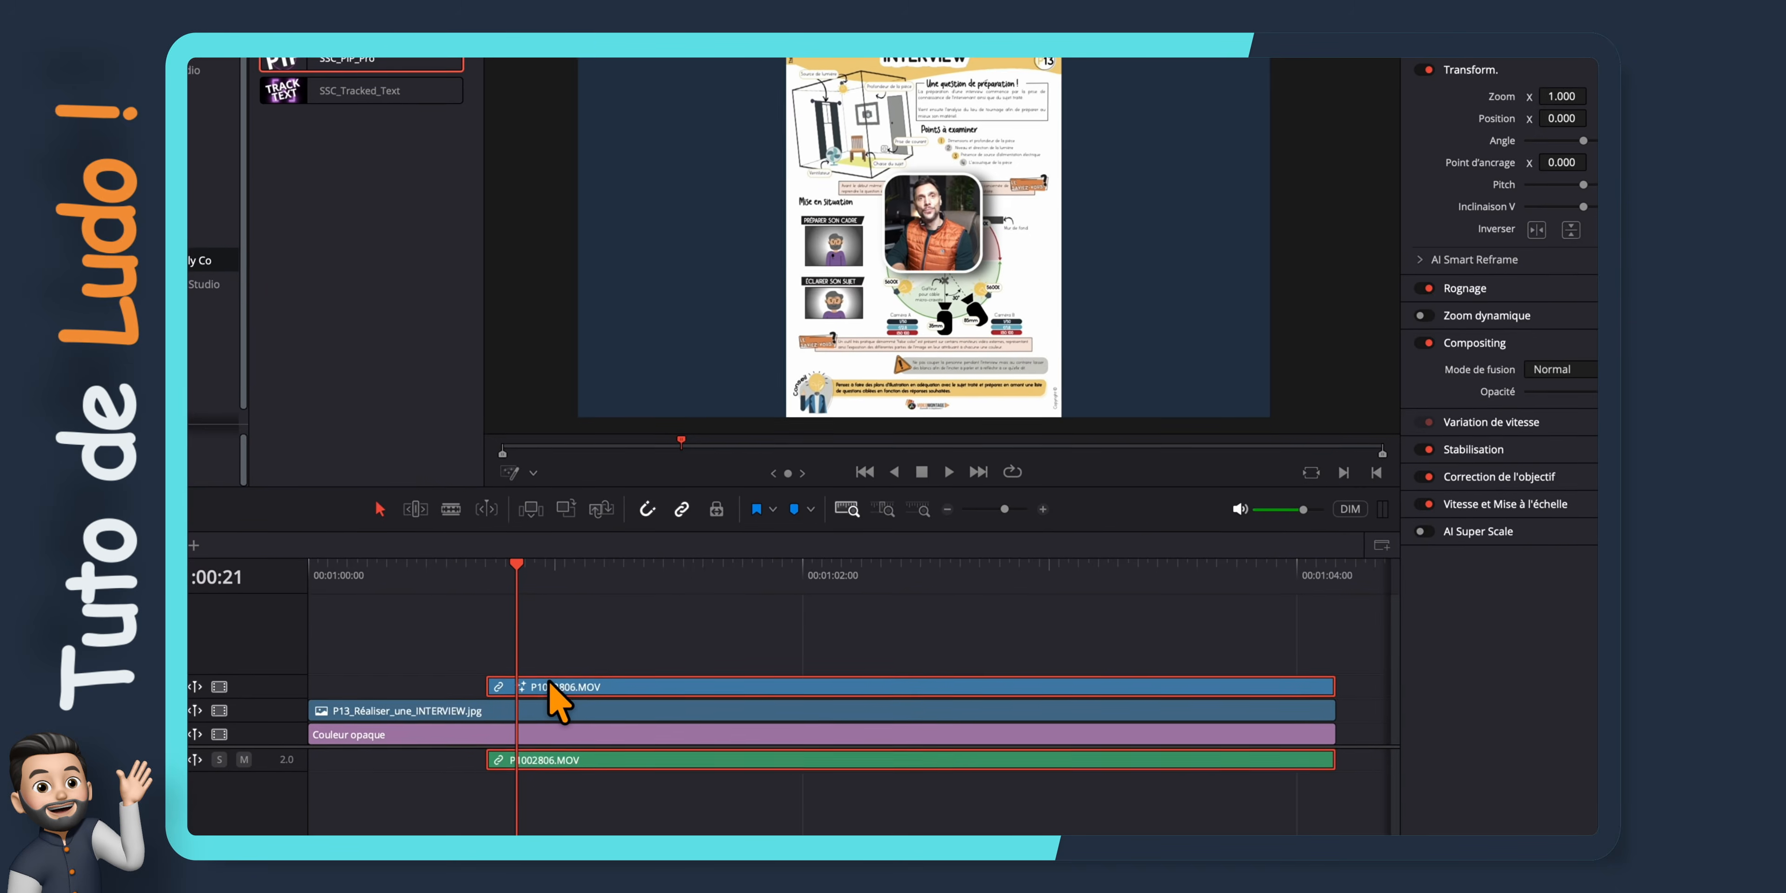
# Move the picture-in-picture to the frame's lower-left corner, about X 0.10 and Y 0.23, and set its Taille to 0.58
pyautogui.click(1411, 130)
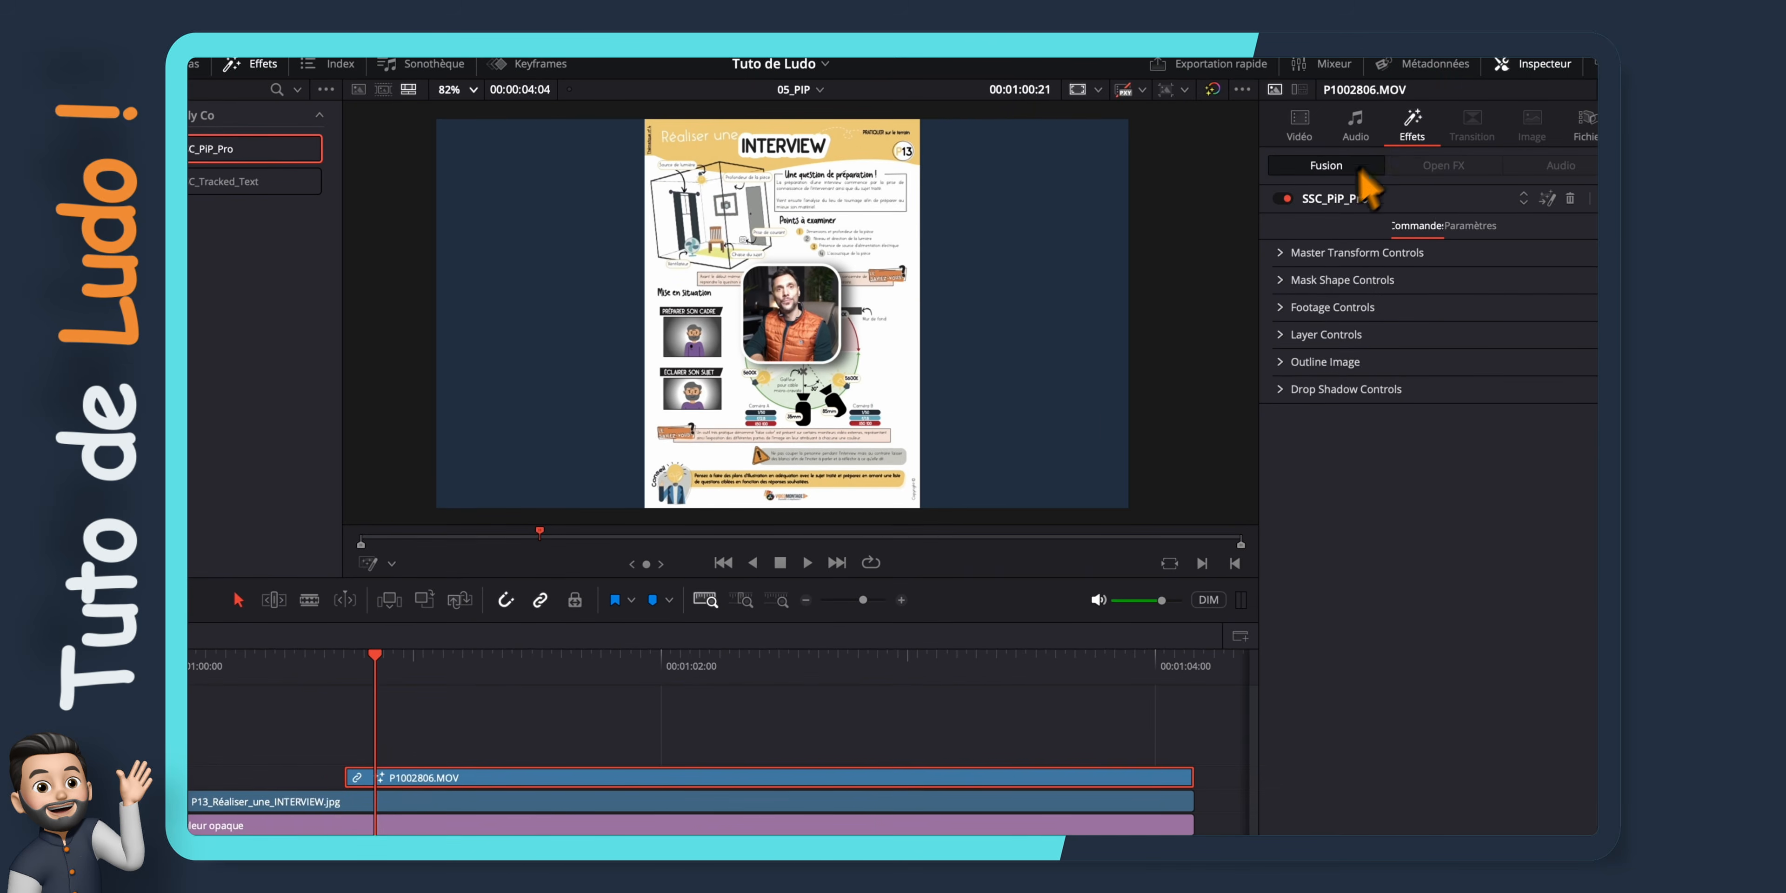
pyautogui.click(1280, 252)
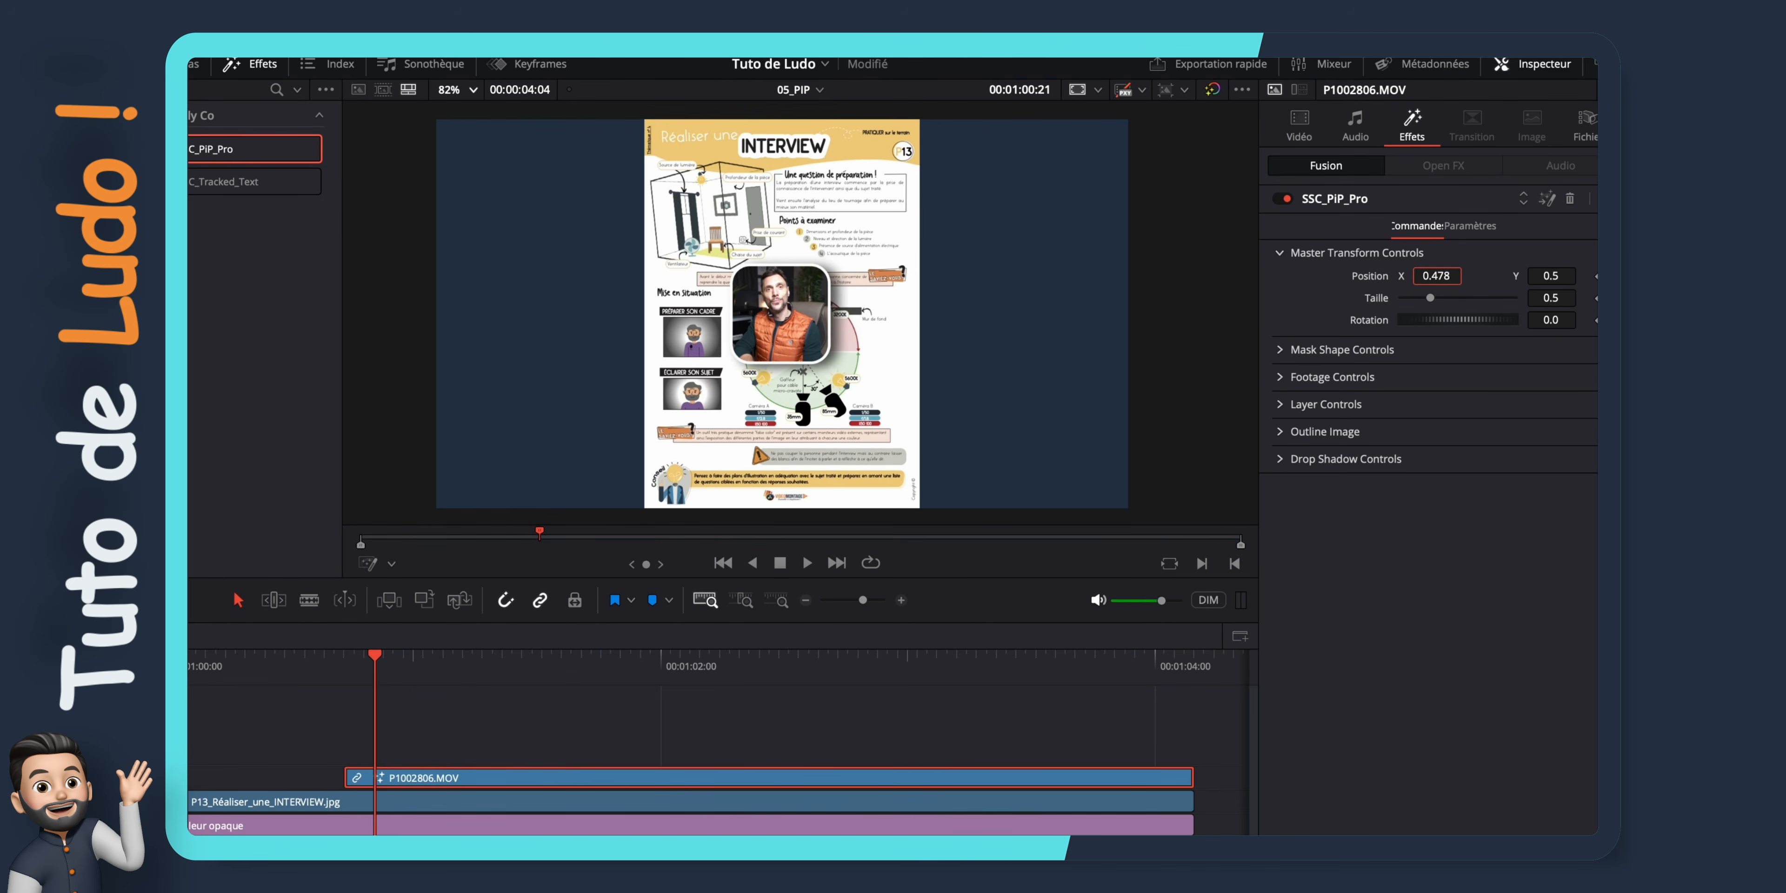
pyautogui.moveTo(1435, 276); pyautogui.dragTo(1252, 275)
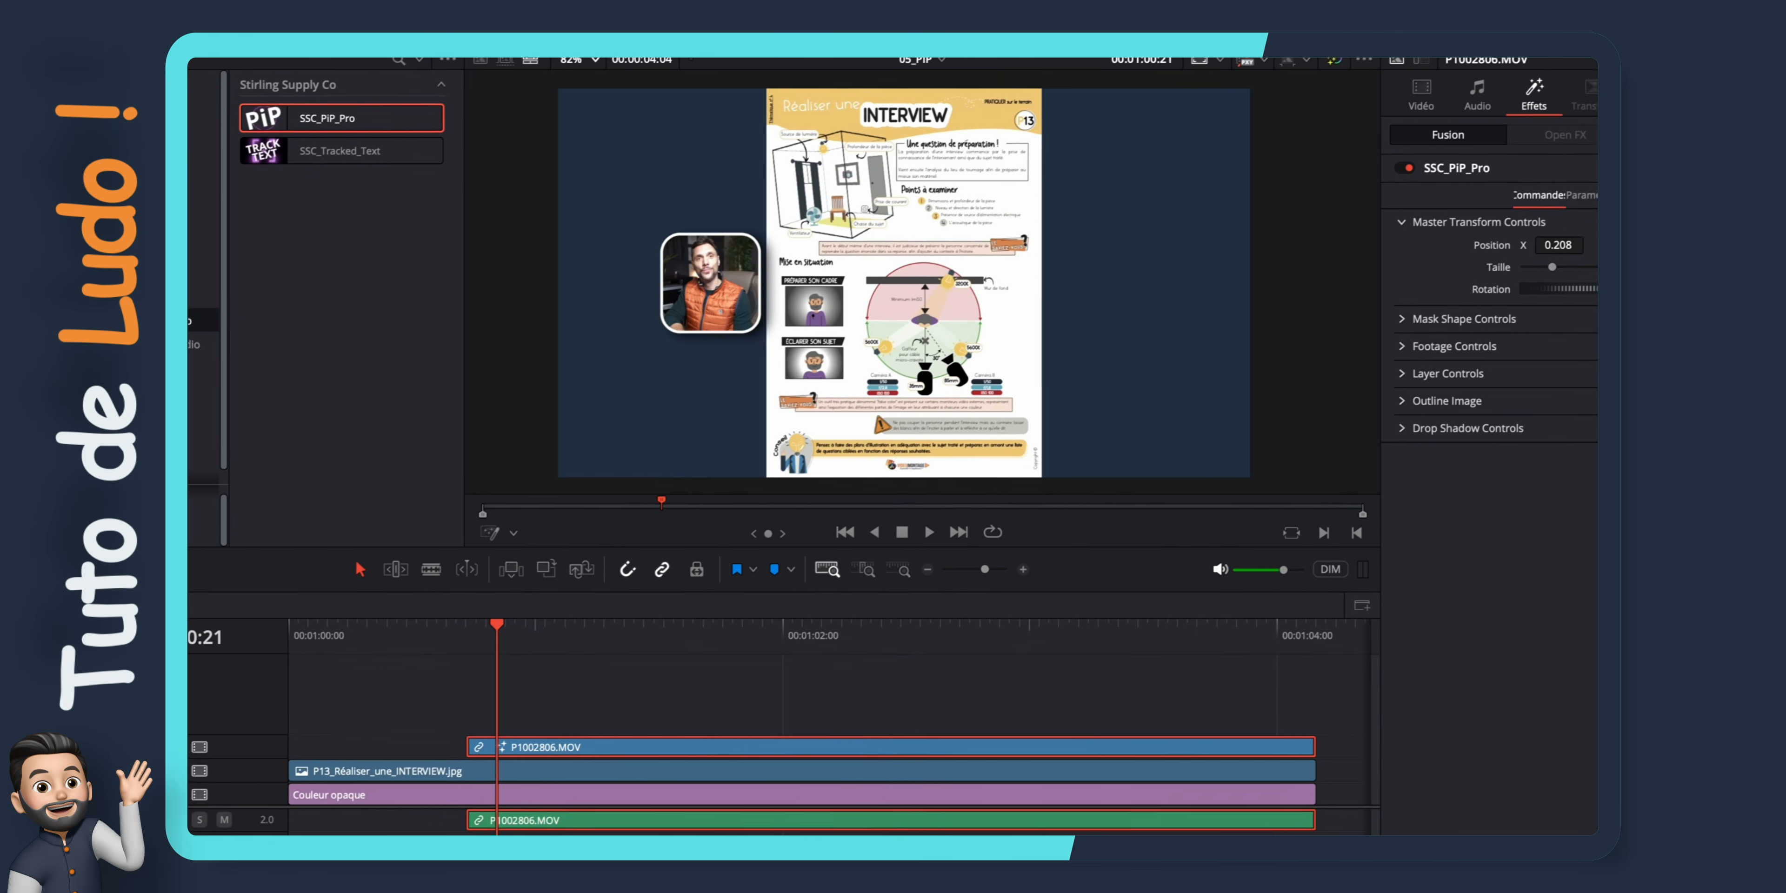
pyautogui.click(490, 532)
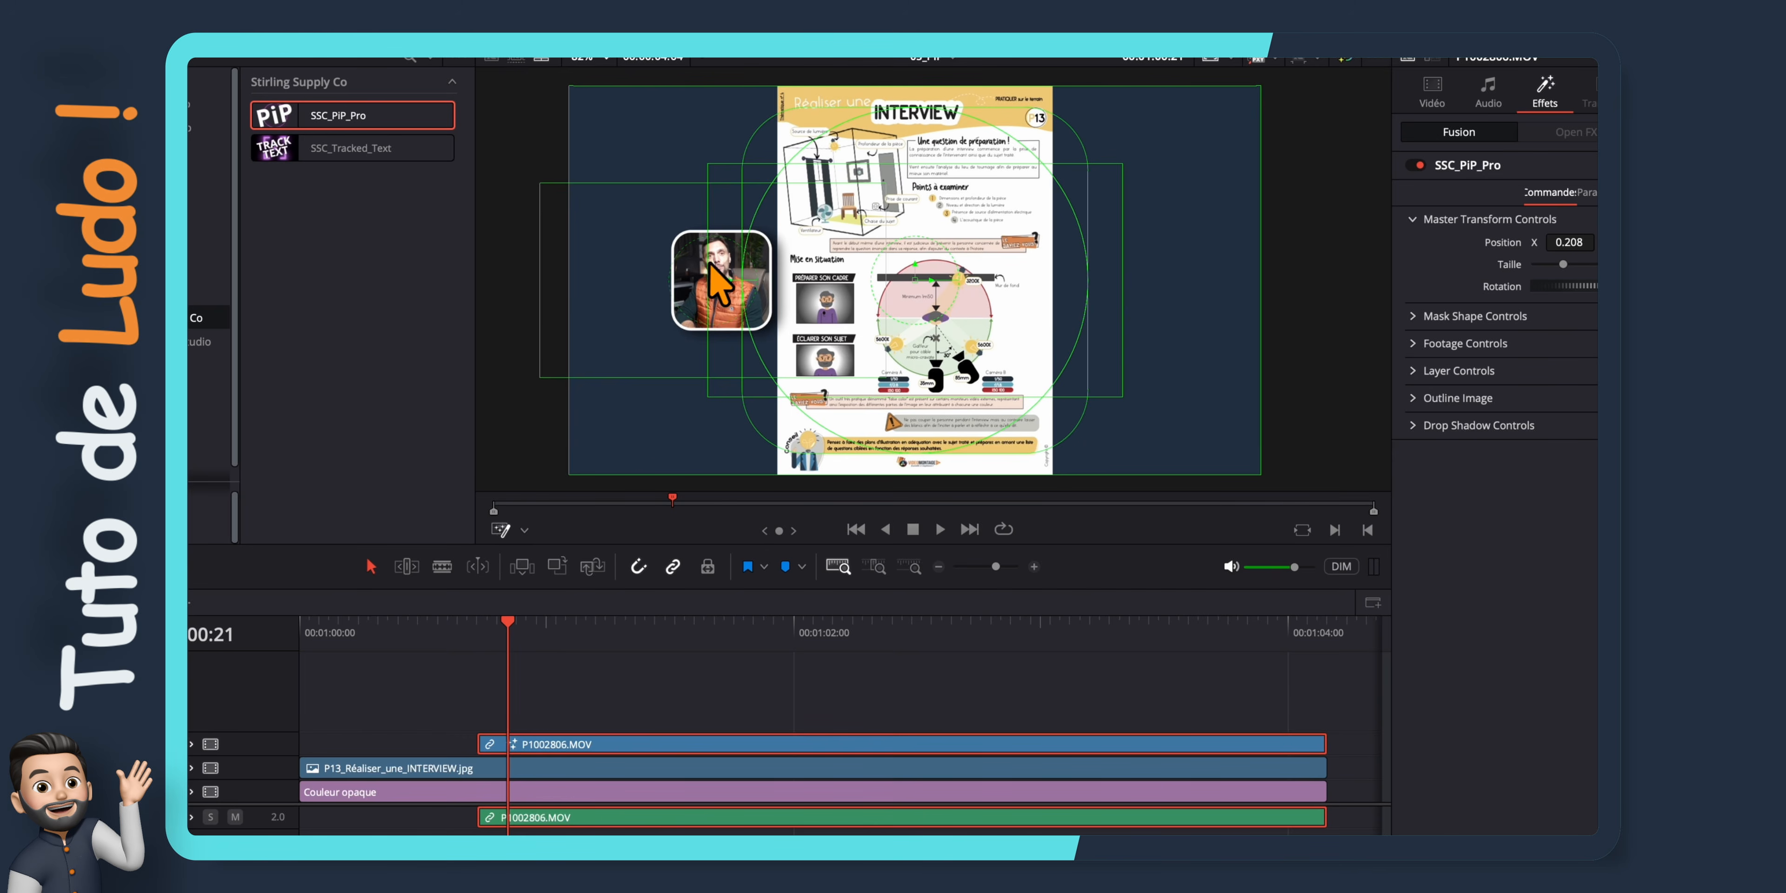
pyautogui.moveTo(708, 262); pyautogui.dragTo(634, 407)
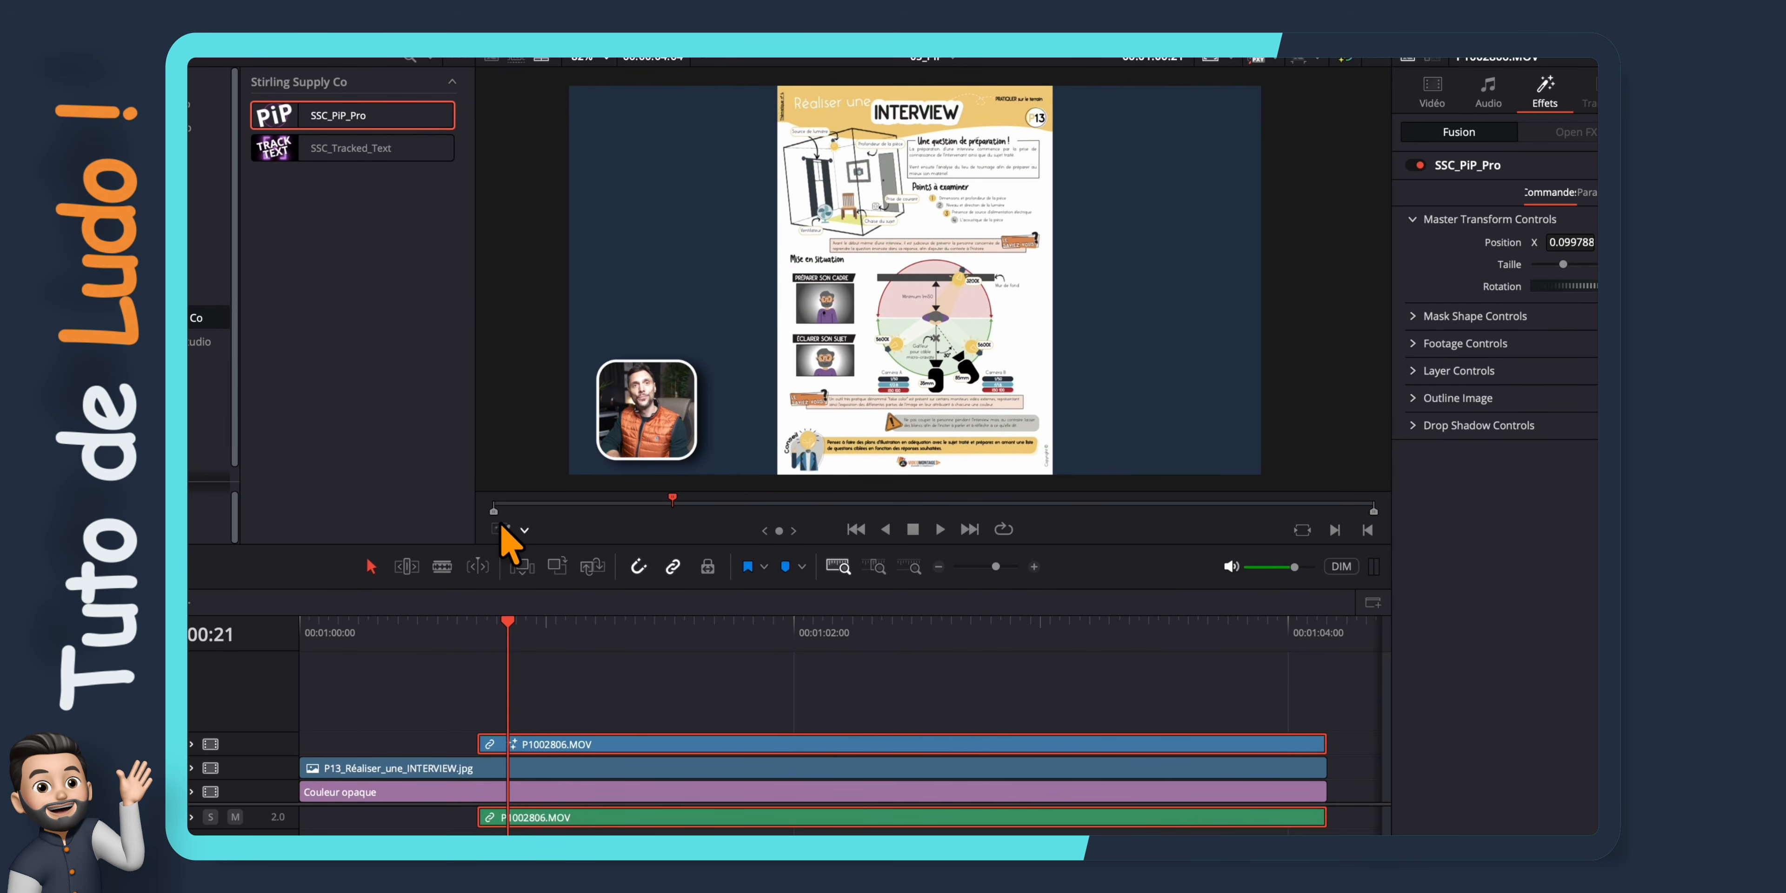
pyautogui.moveTo(1563, 264); pyautogui.dragTo(1567, 265)
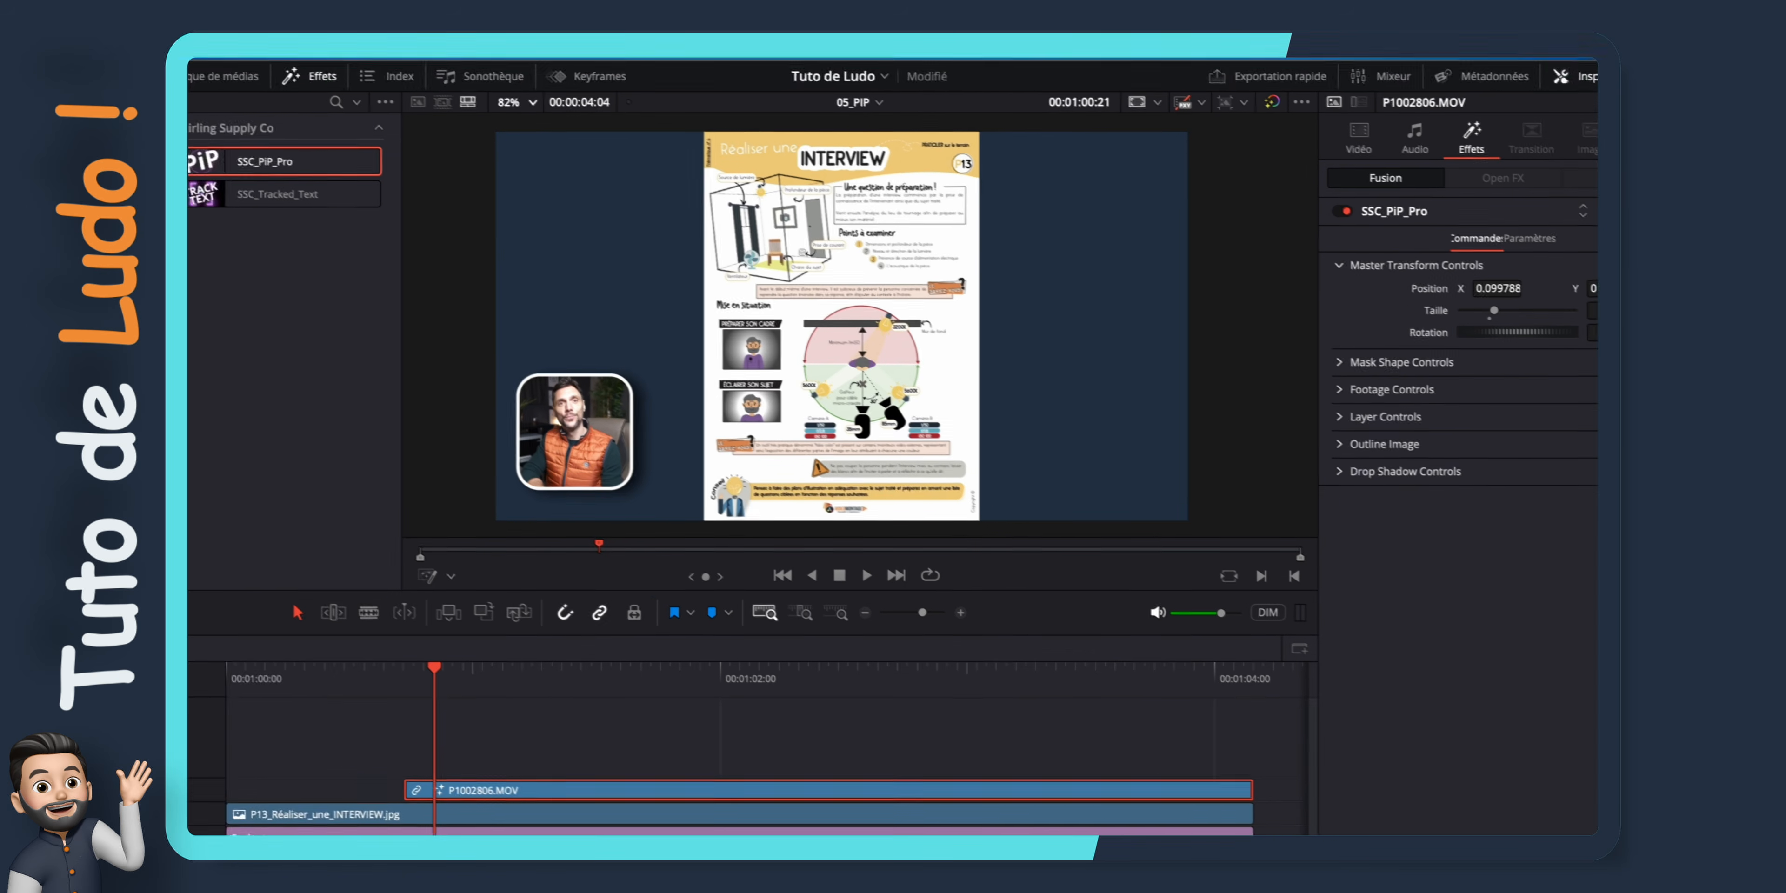
# Set the mask shape to Ellipse and reframe the footage at X 0.511, Y 0.454 with a Footage Scale of 0.73
pyautogui.click(1250, 342)
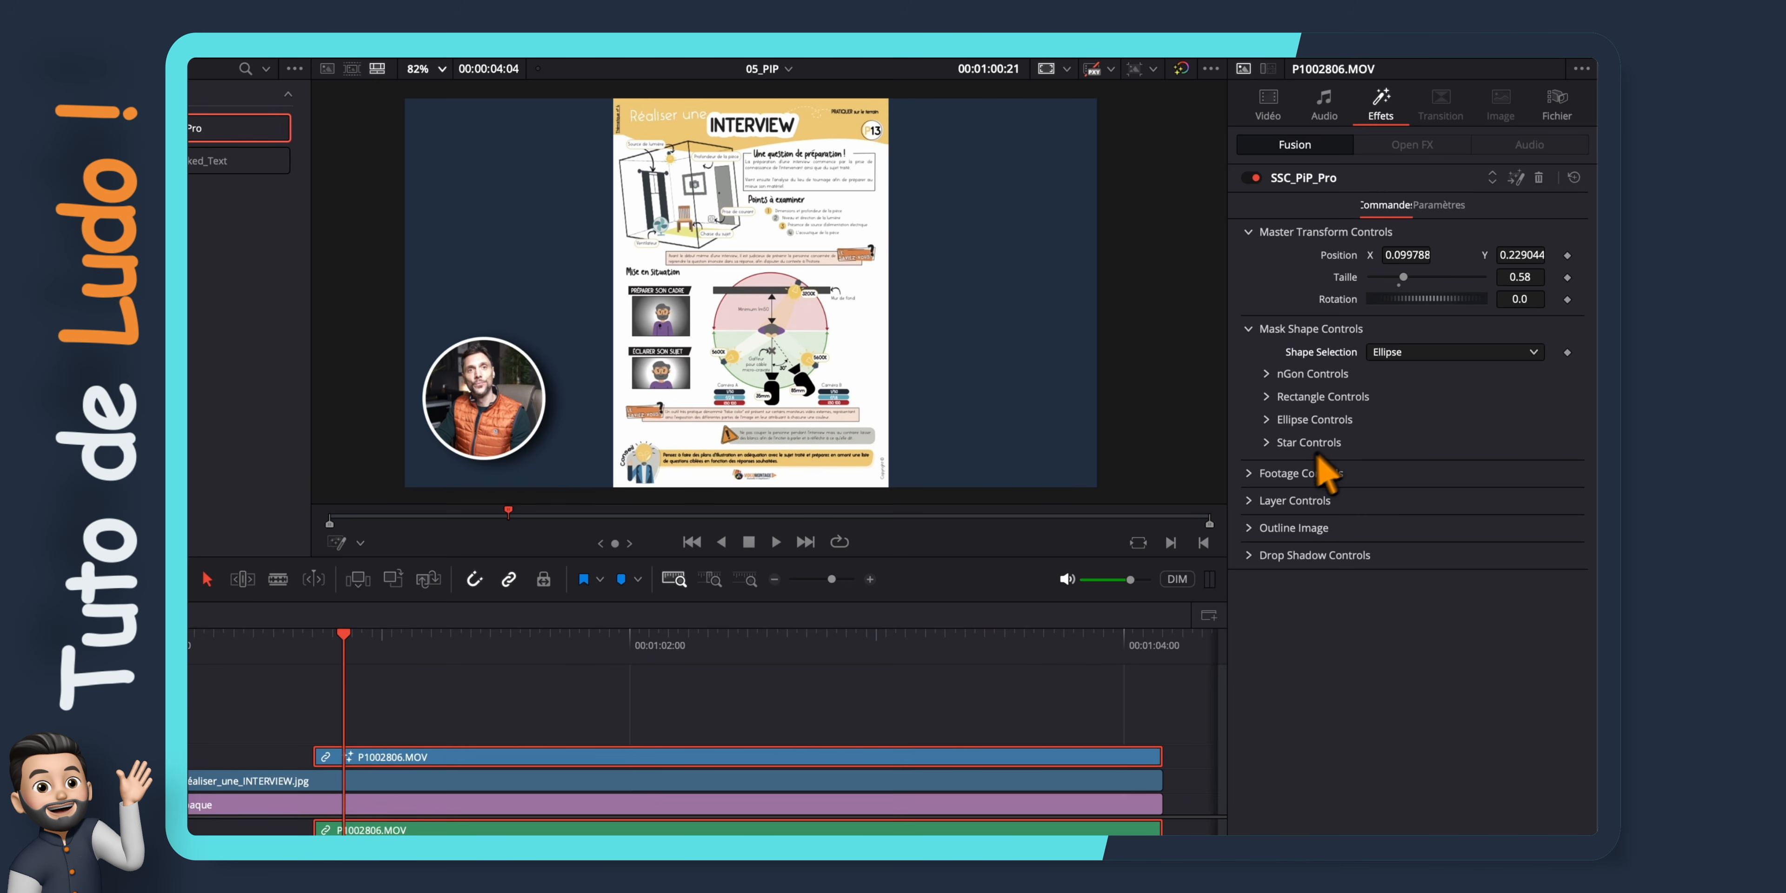
pyautogui.click(1251, 473)
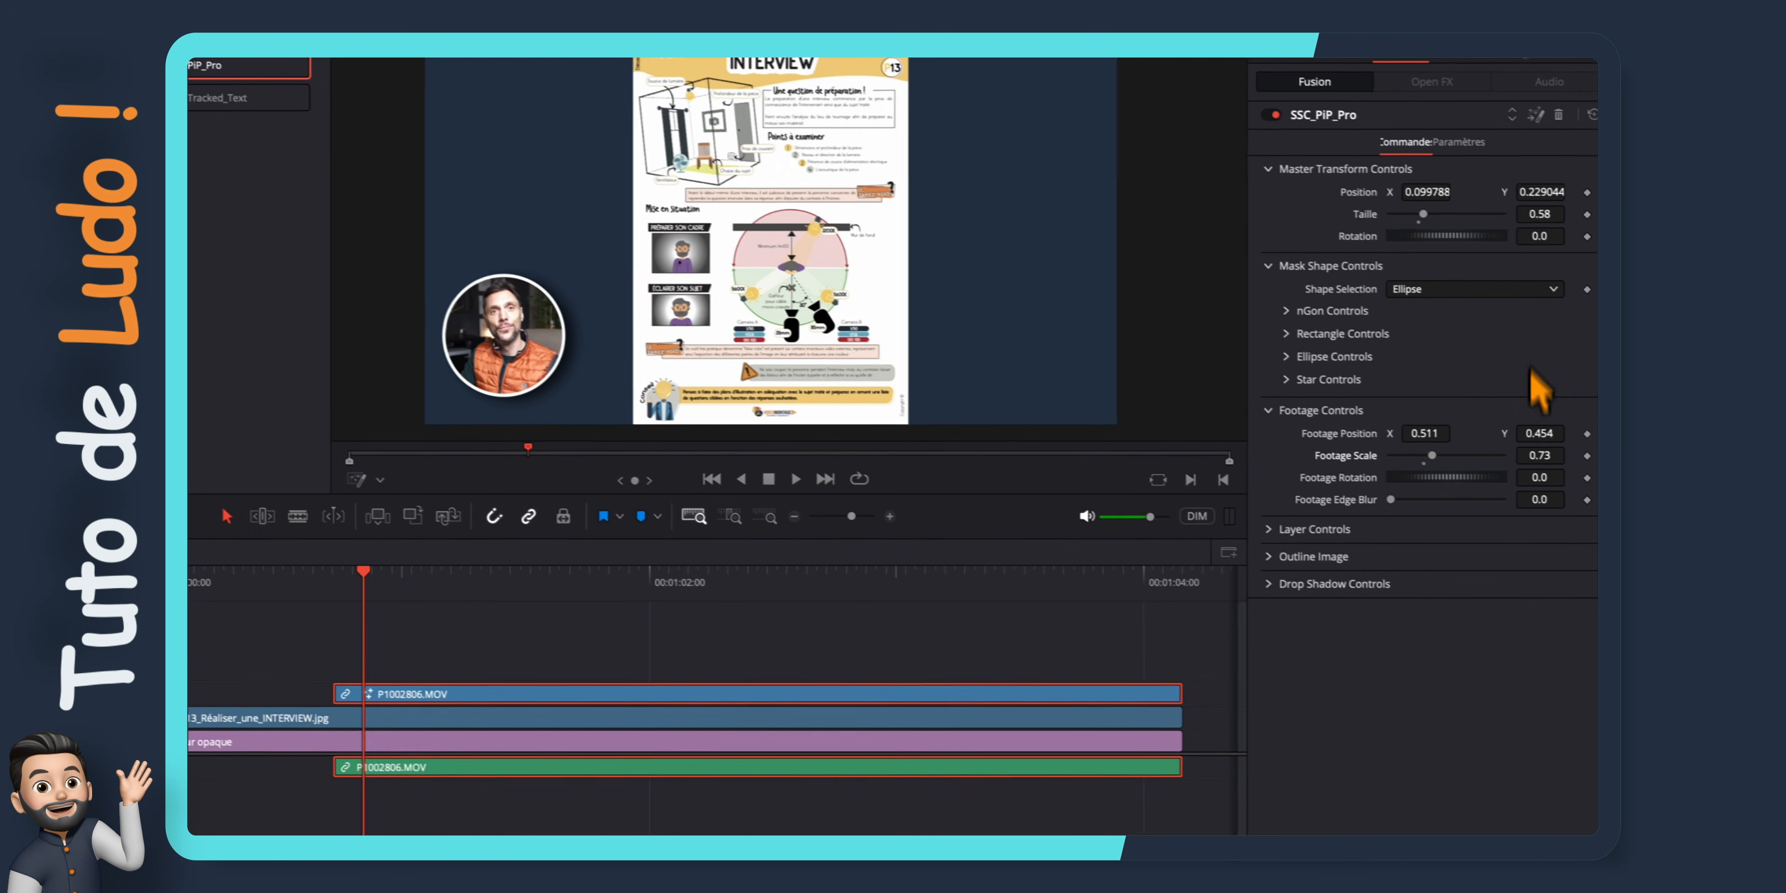
# Change the mask shape to mGon with 10 sides and a Hauteur of 0.622
pyautogui.click(1531, 353)
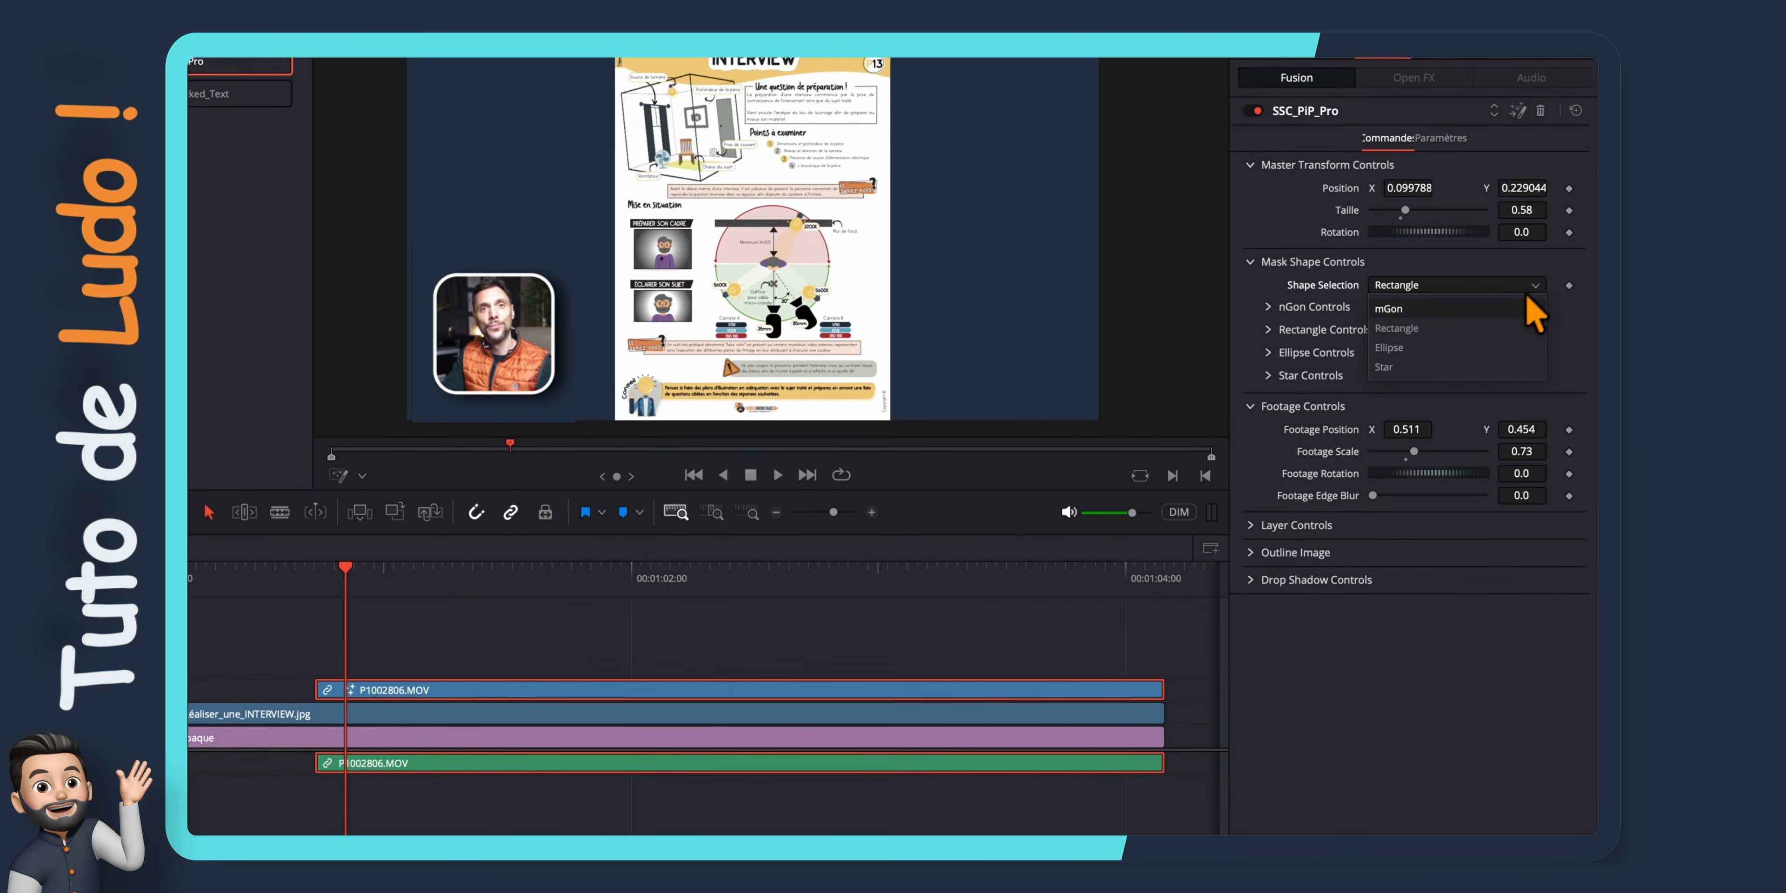
pyautogui.click(1528, 307)
pyautogui.click(1267, 307)
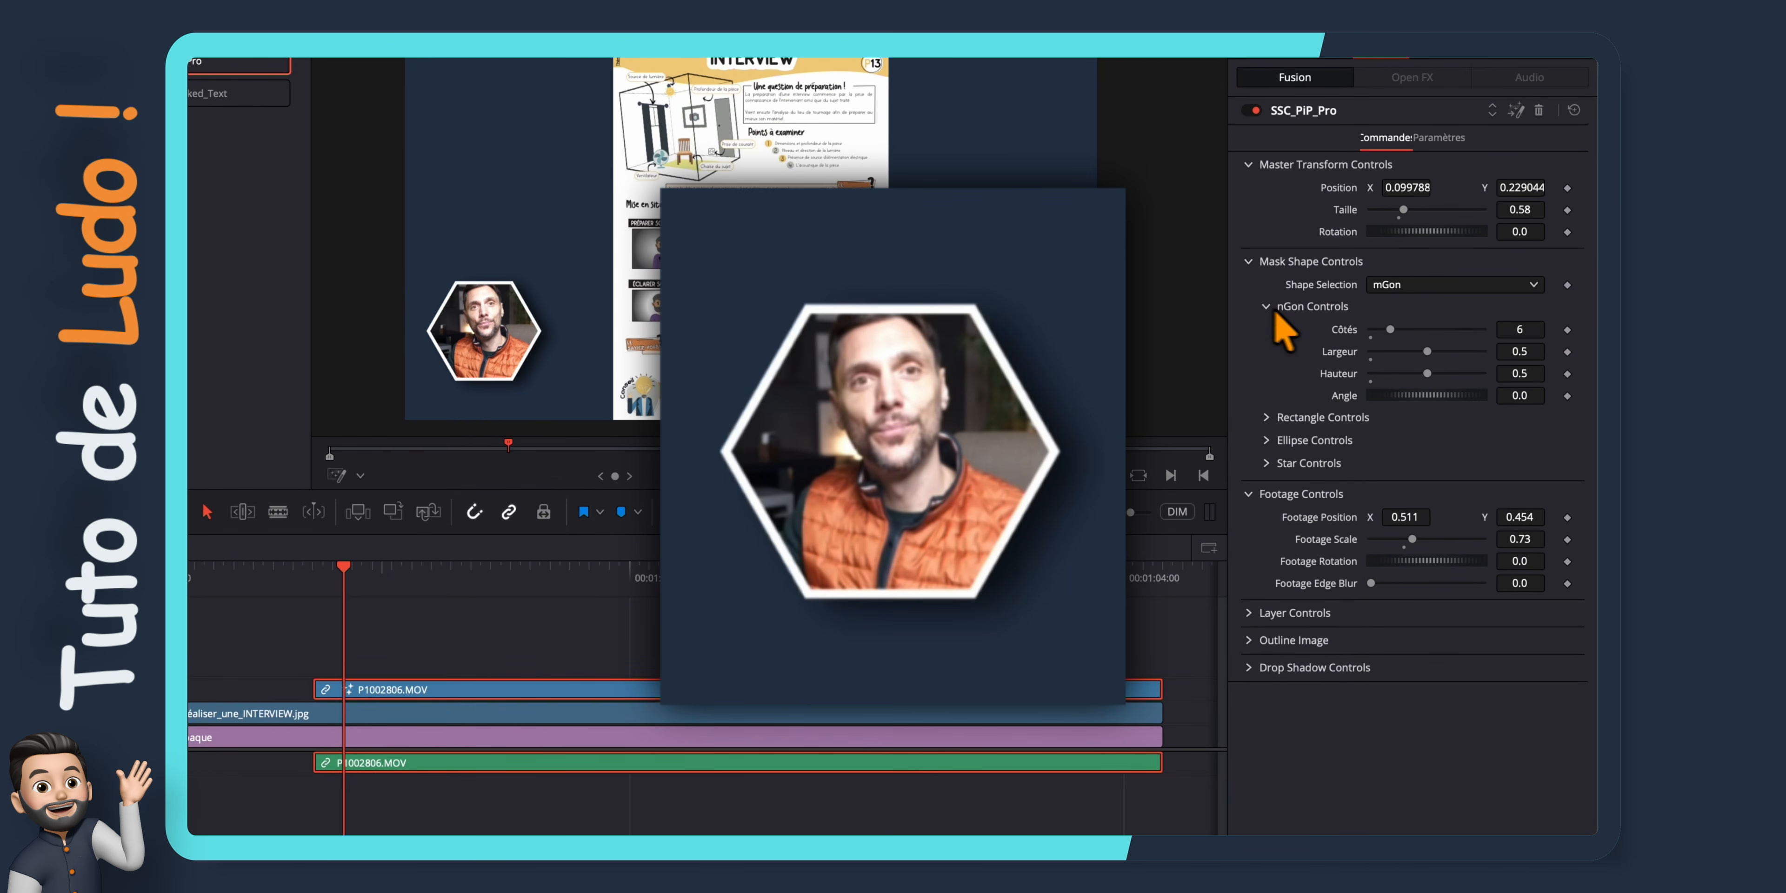
pyautogui.moveTo(1389, 330); pyautogui.dragTo(1414, 327)
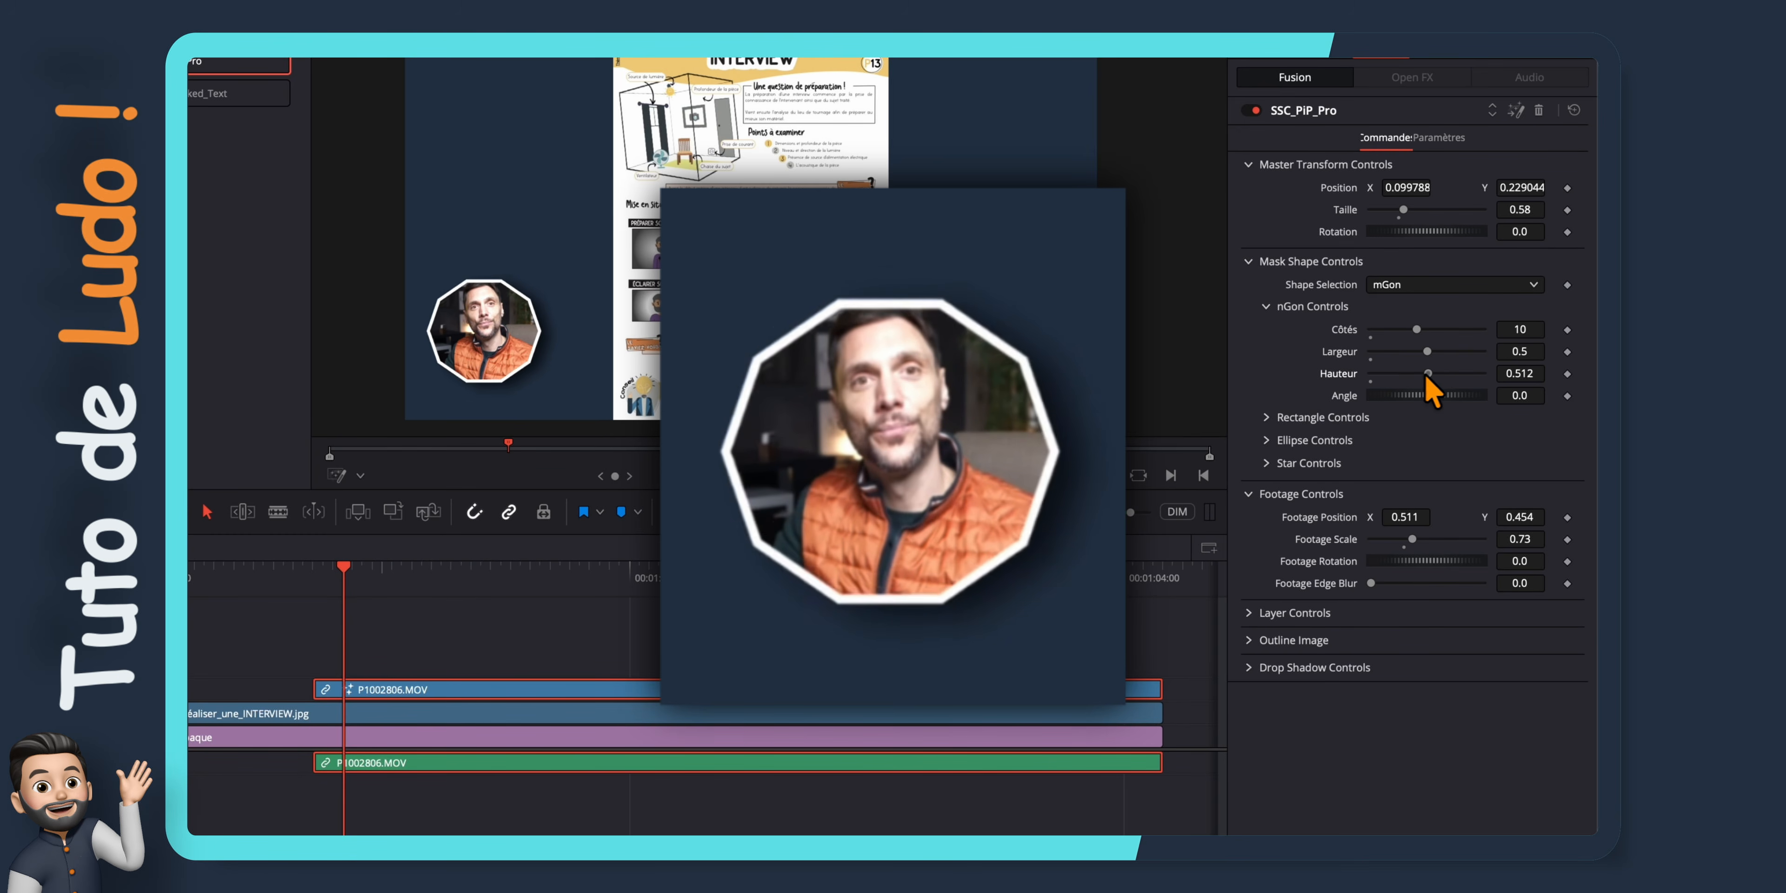
pyautogui.moveTo(1428, 375); pyautogui.dragTo(1441, 374)
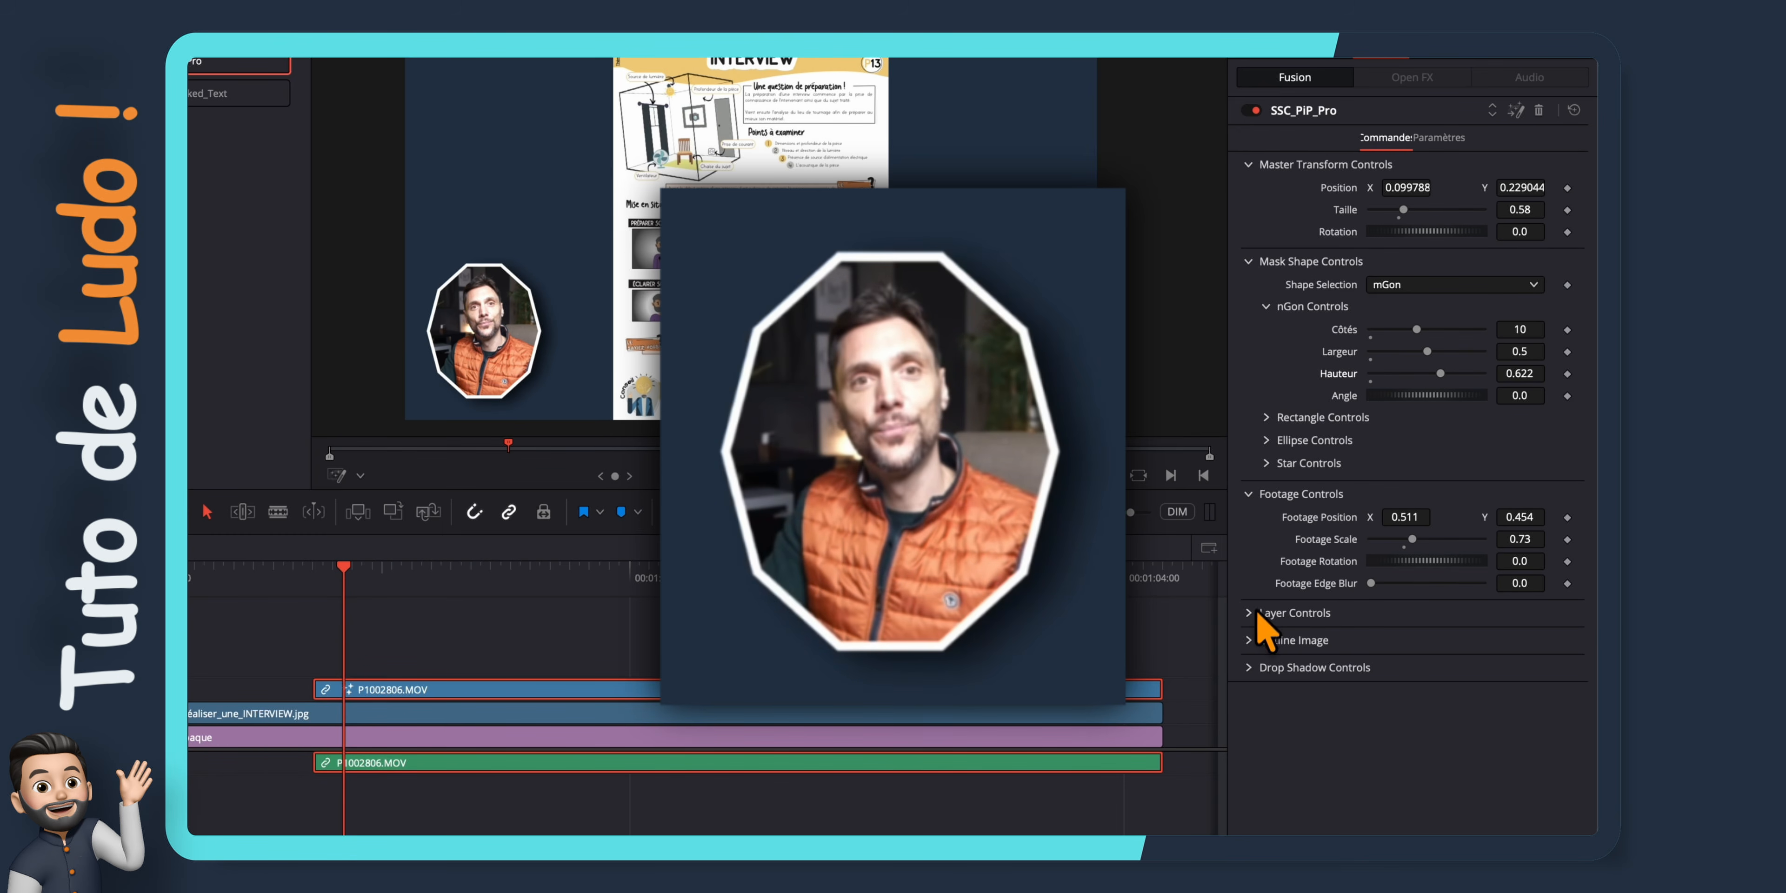
# Try Outline Copy 1 and Outline Copy 2 on the picture-in-picture mask, and disable both again
pyautogui.click(1266, 658)
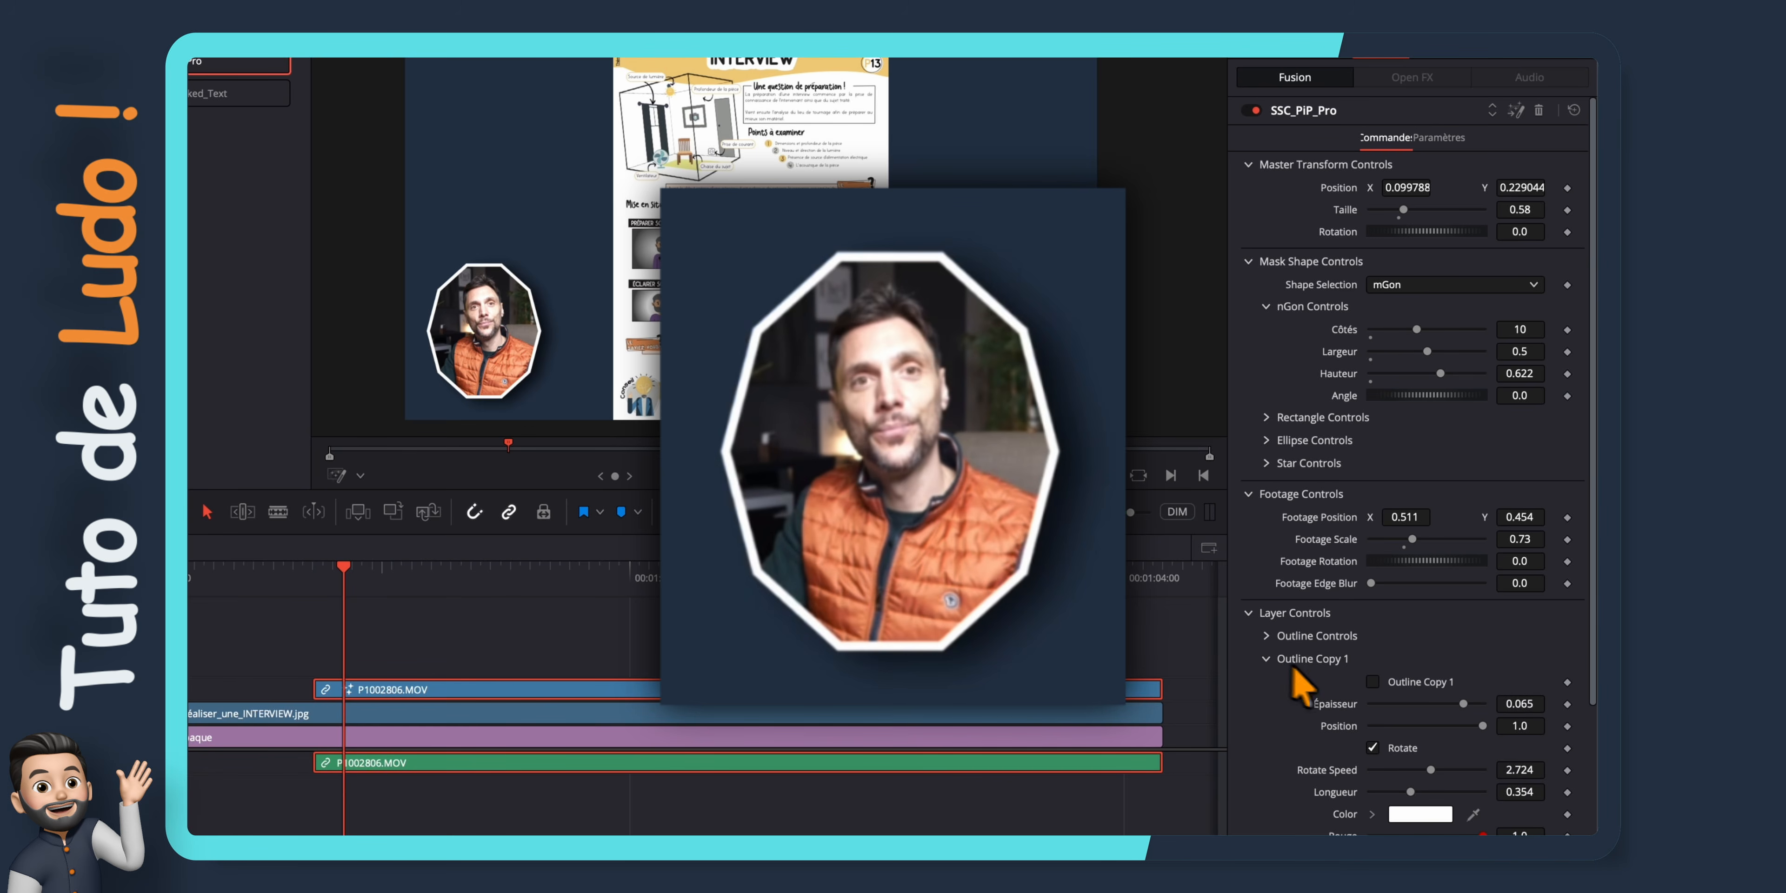
pyautogui.click(1373, 682)
pyautogui.scroll(-3, 1379, 686)
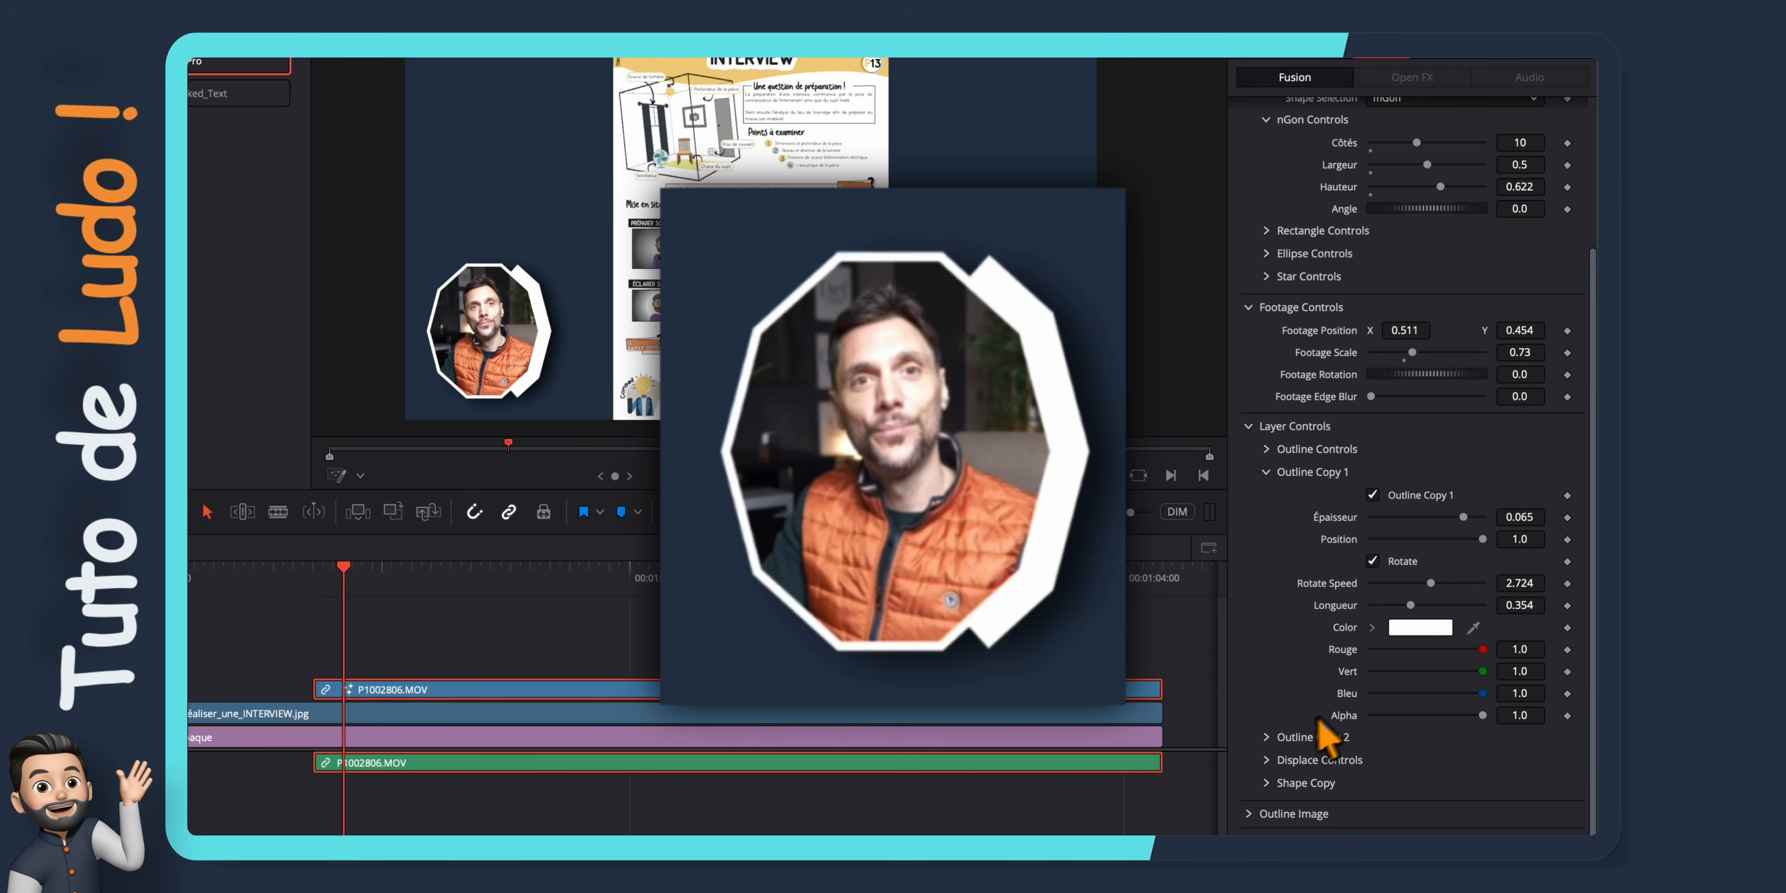
pyautogui.click(1373, 760)
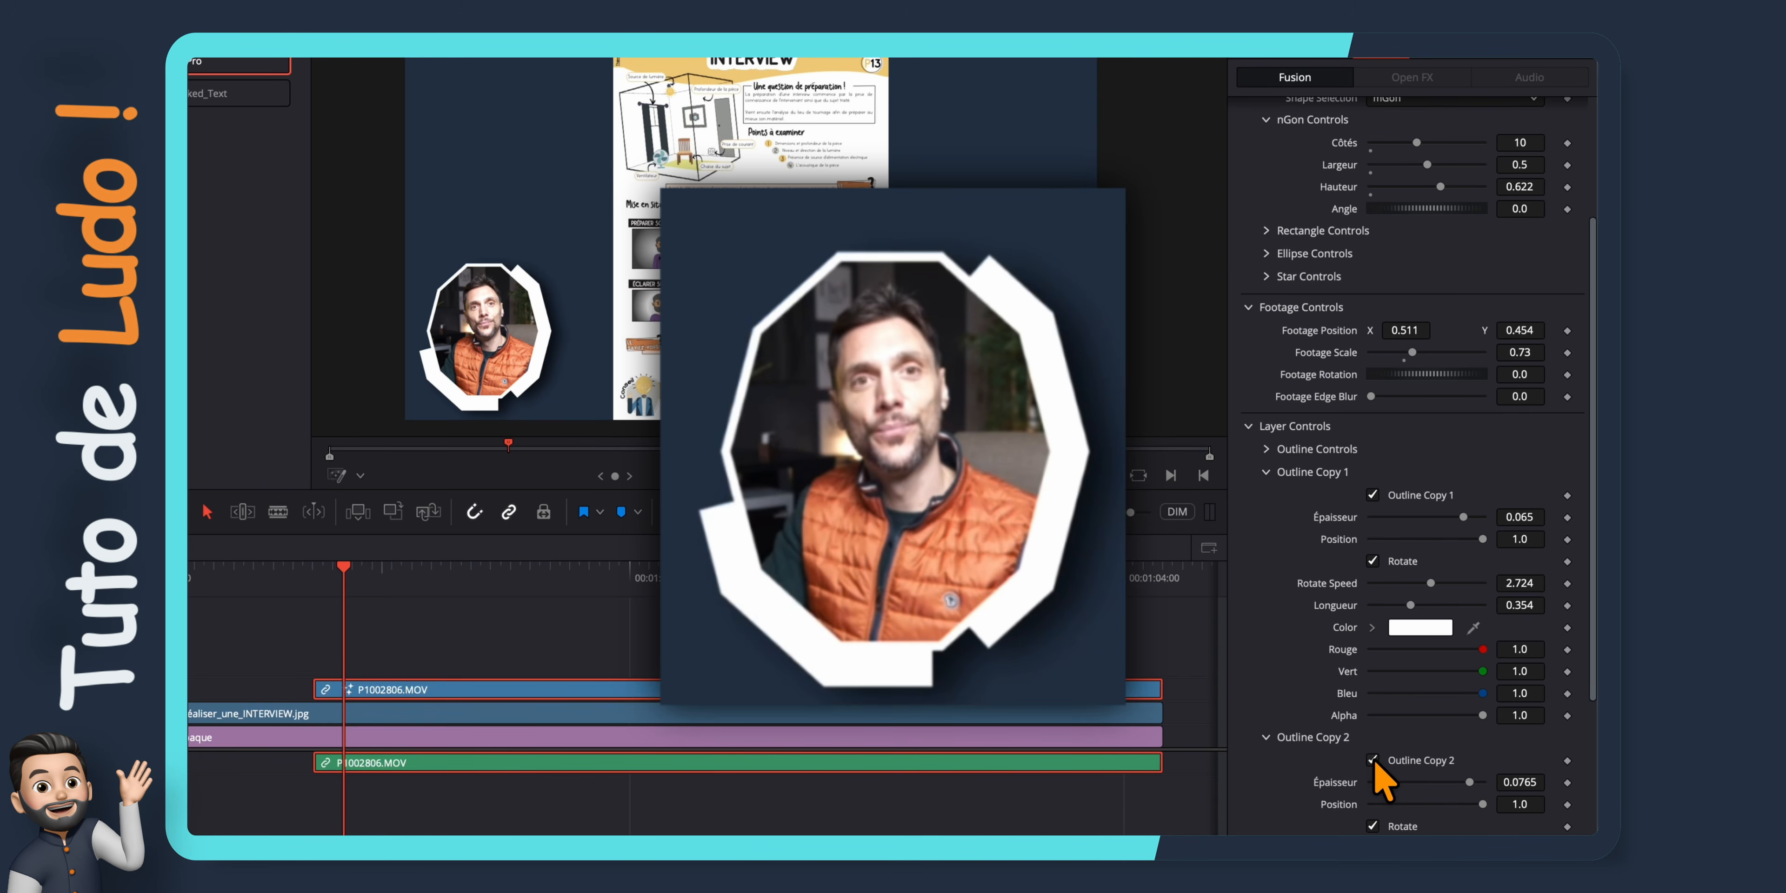
pyautogui.click(1373, 760)
pyautogui.click(1372, 494)
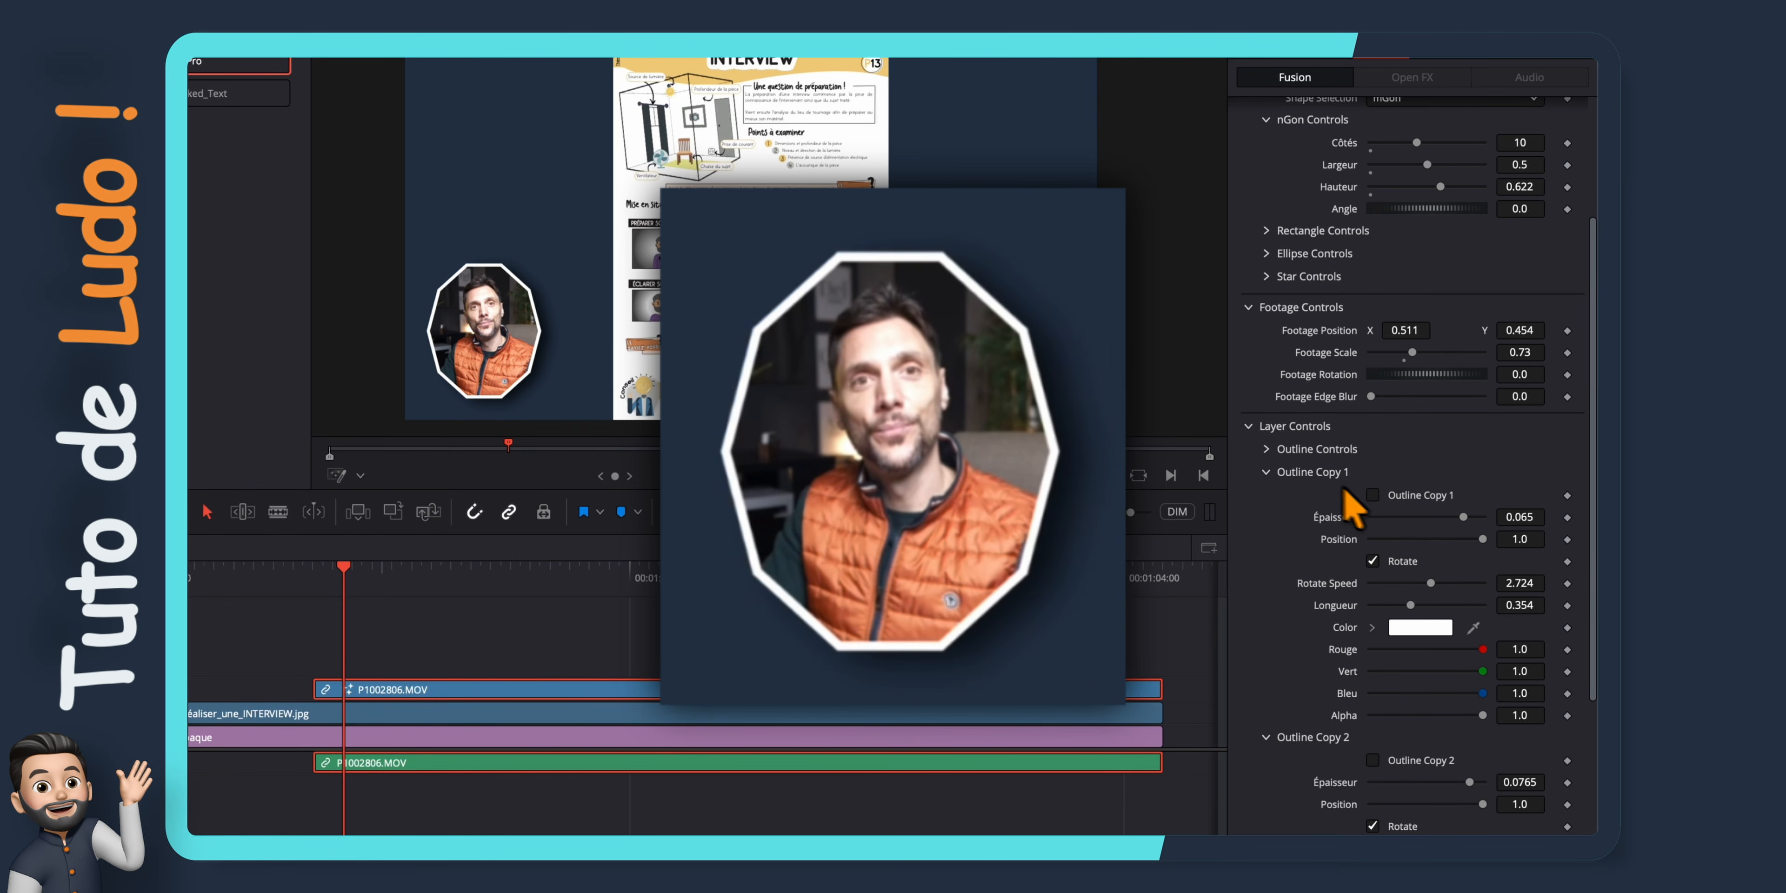
# Set the main outline's Épaisseur to 0.037 and colour it orange
pyautogui.click(1266, 450)
pyautogui.click(1373, 473)
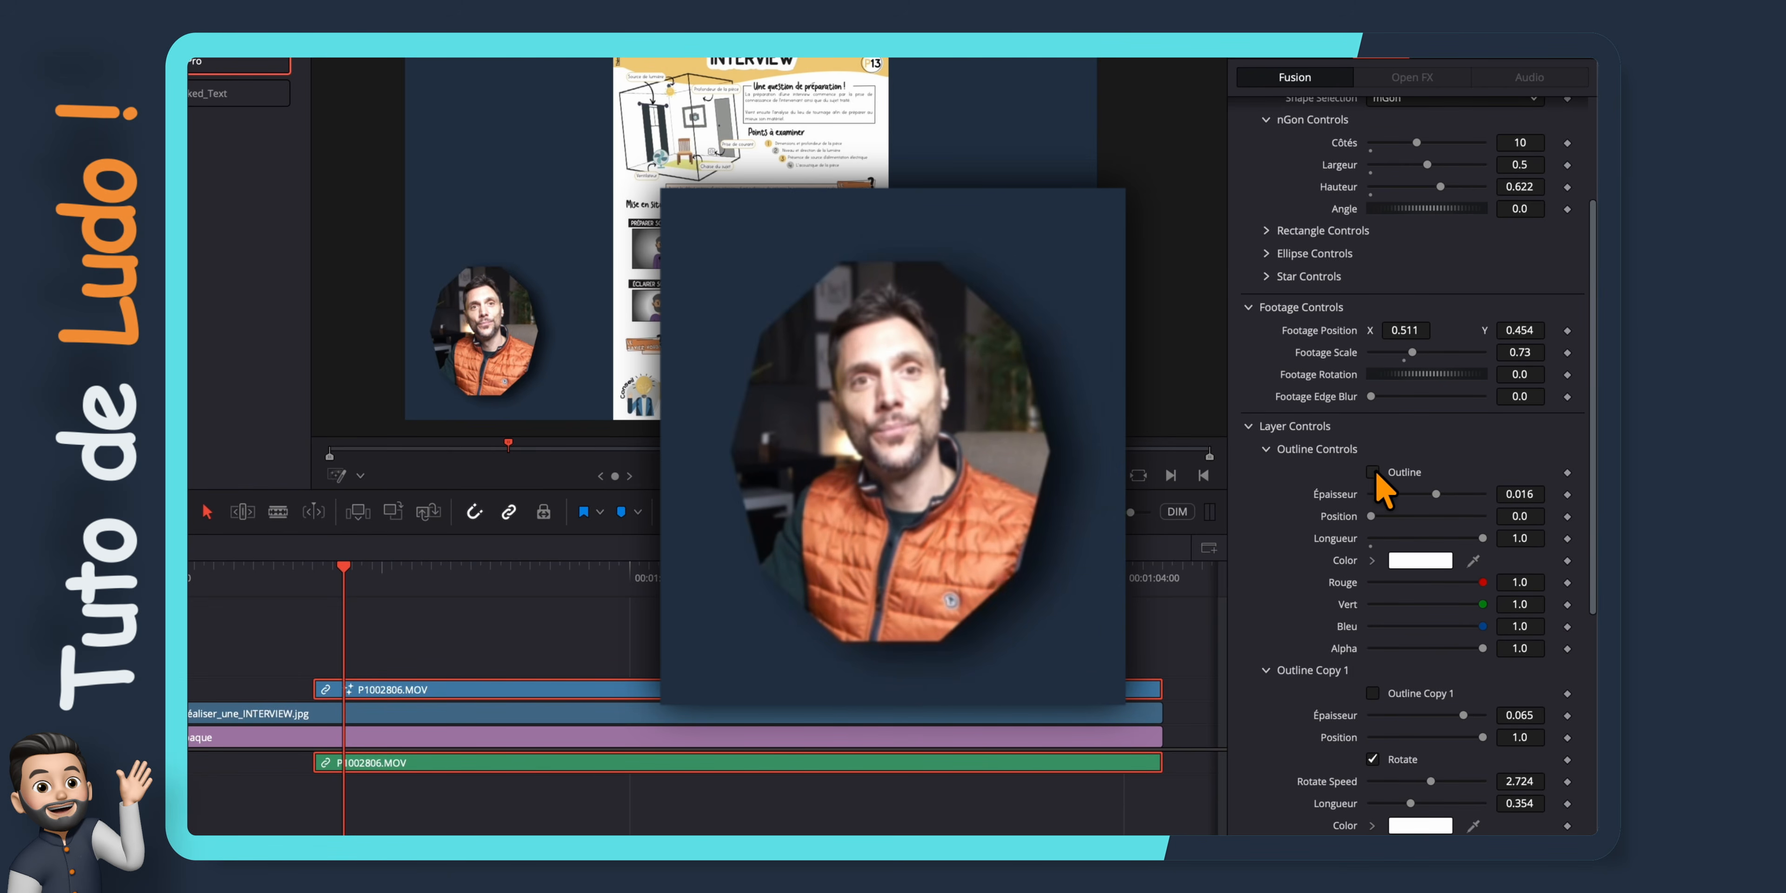
pyautogui.click(1374, 474)
pyautogui.moveTo(1435, 494); pyautogui.dragTo(1451, 493)
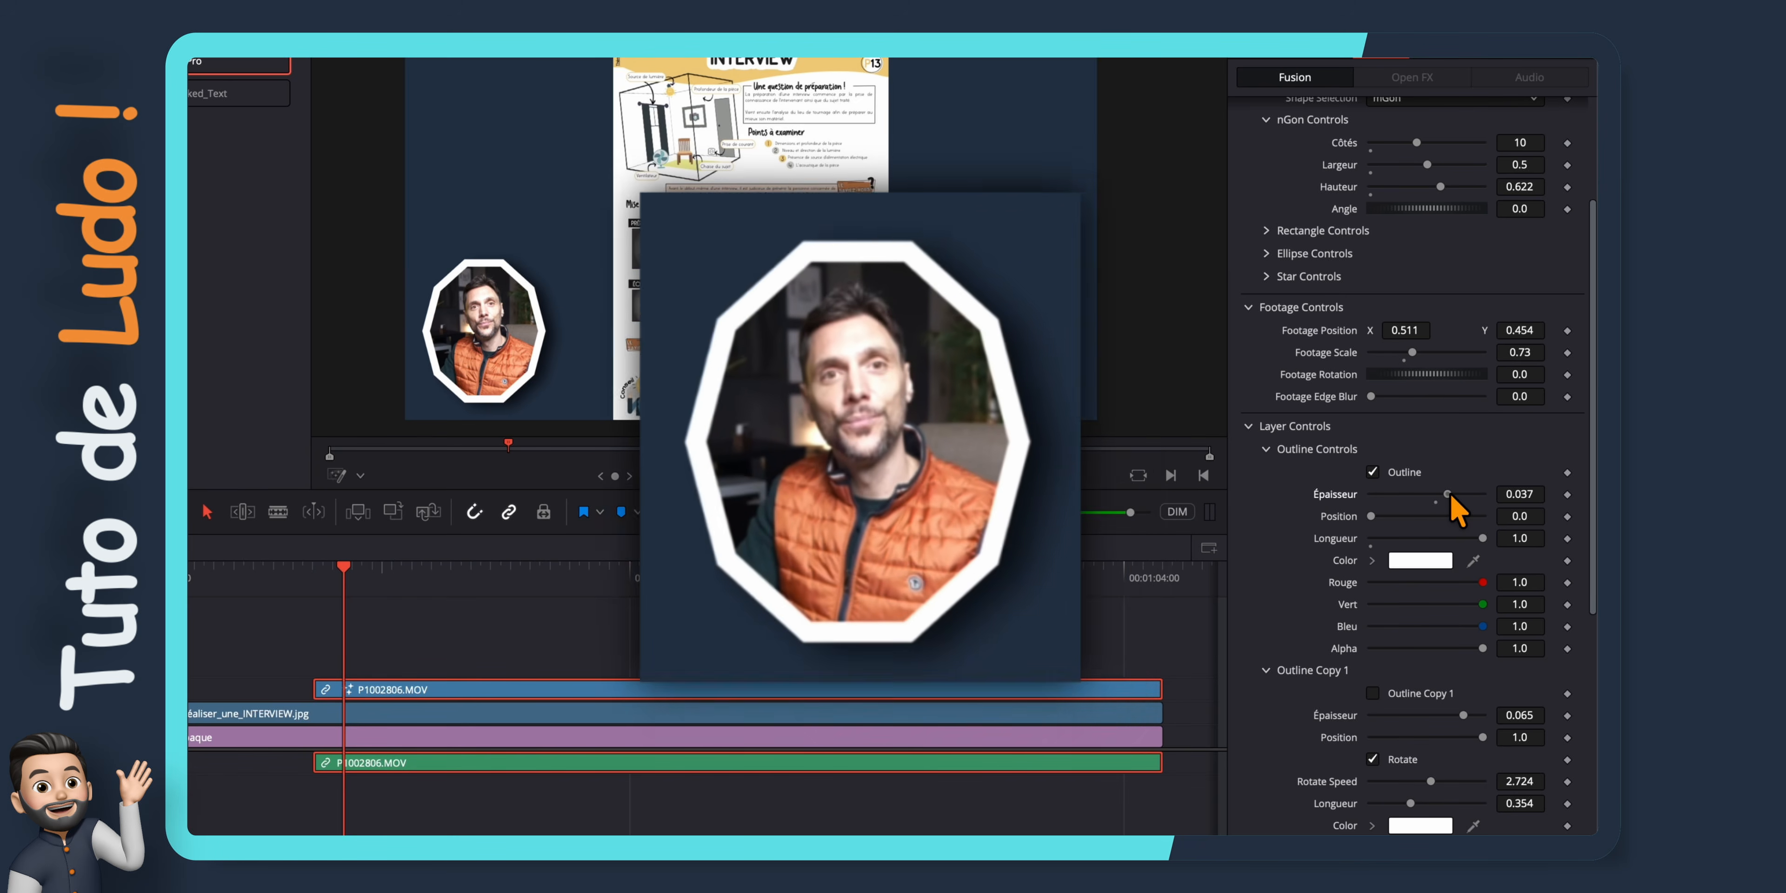
pyautogui.click(1425, 560)
pyautogui.click(270, 590)
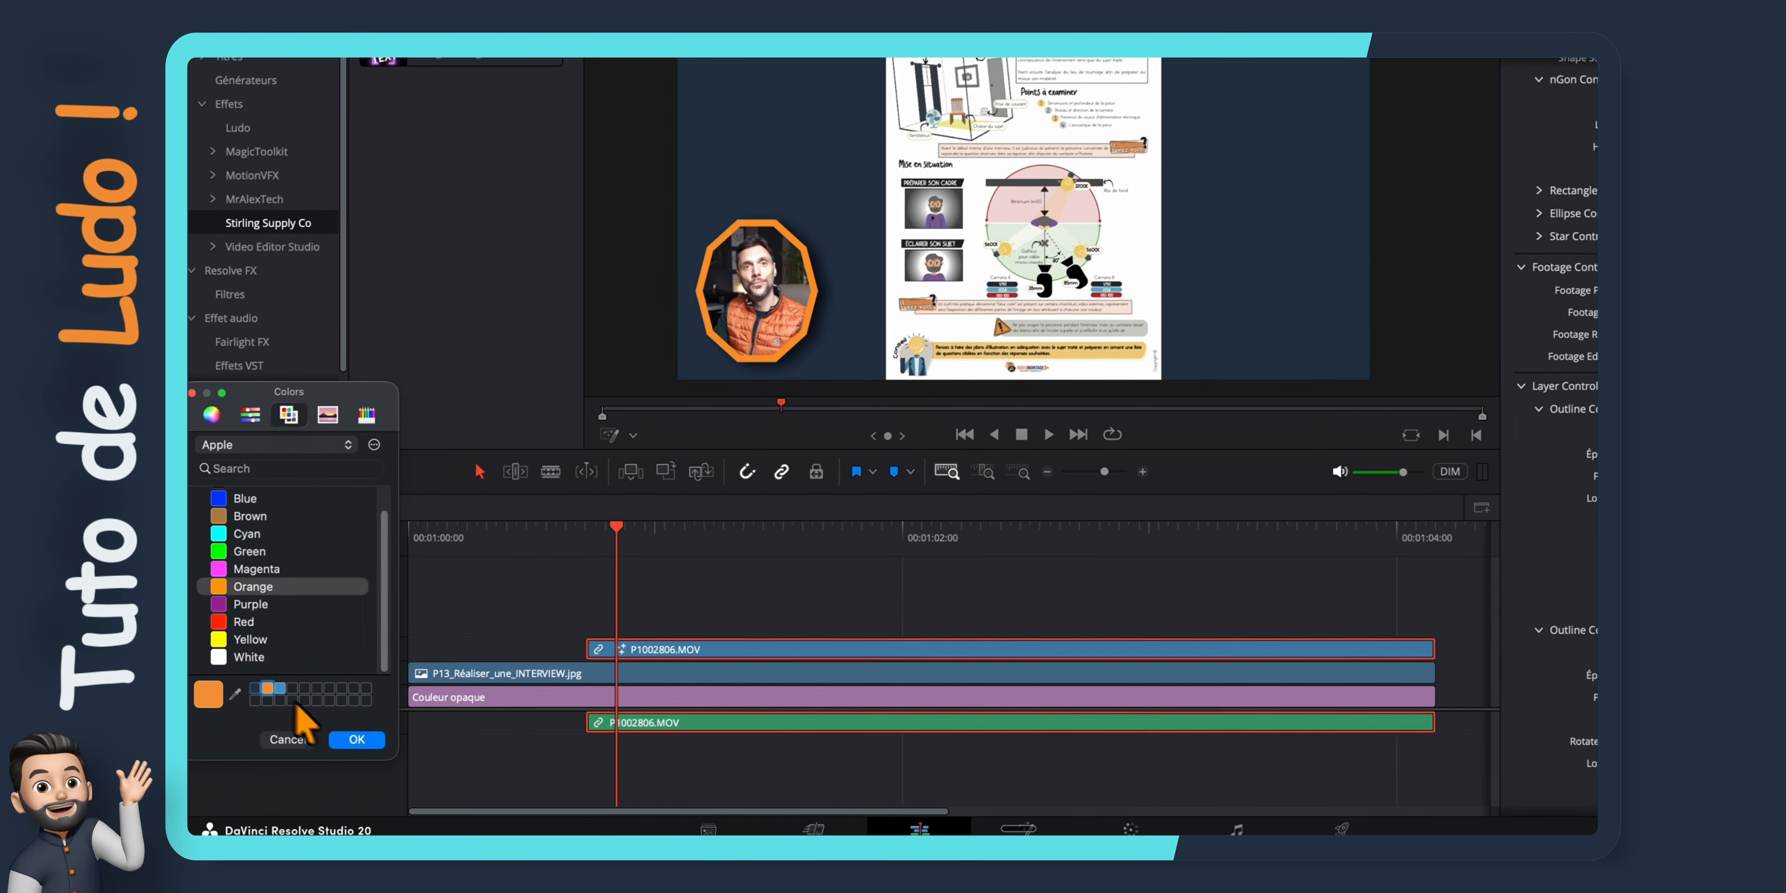
pyautogui.click(357, 739)
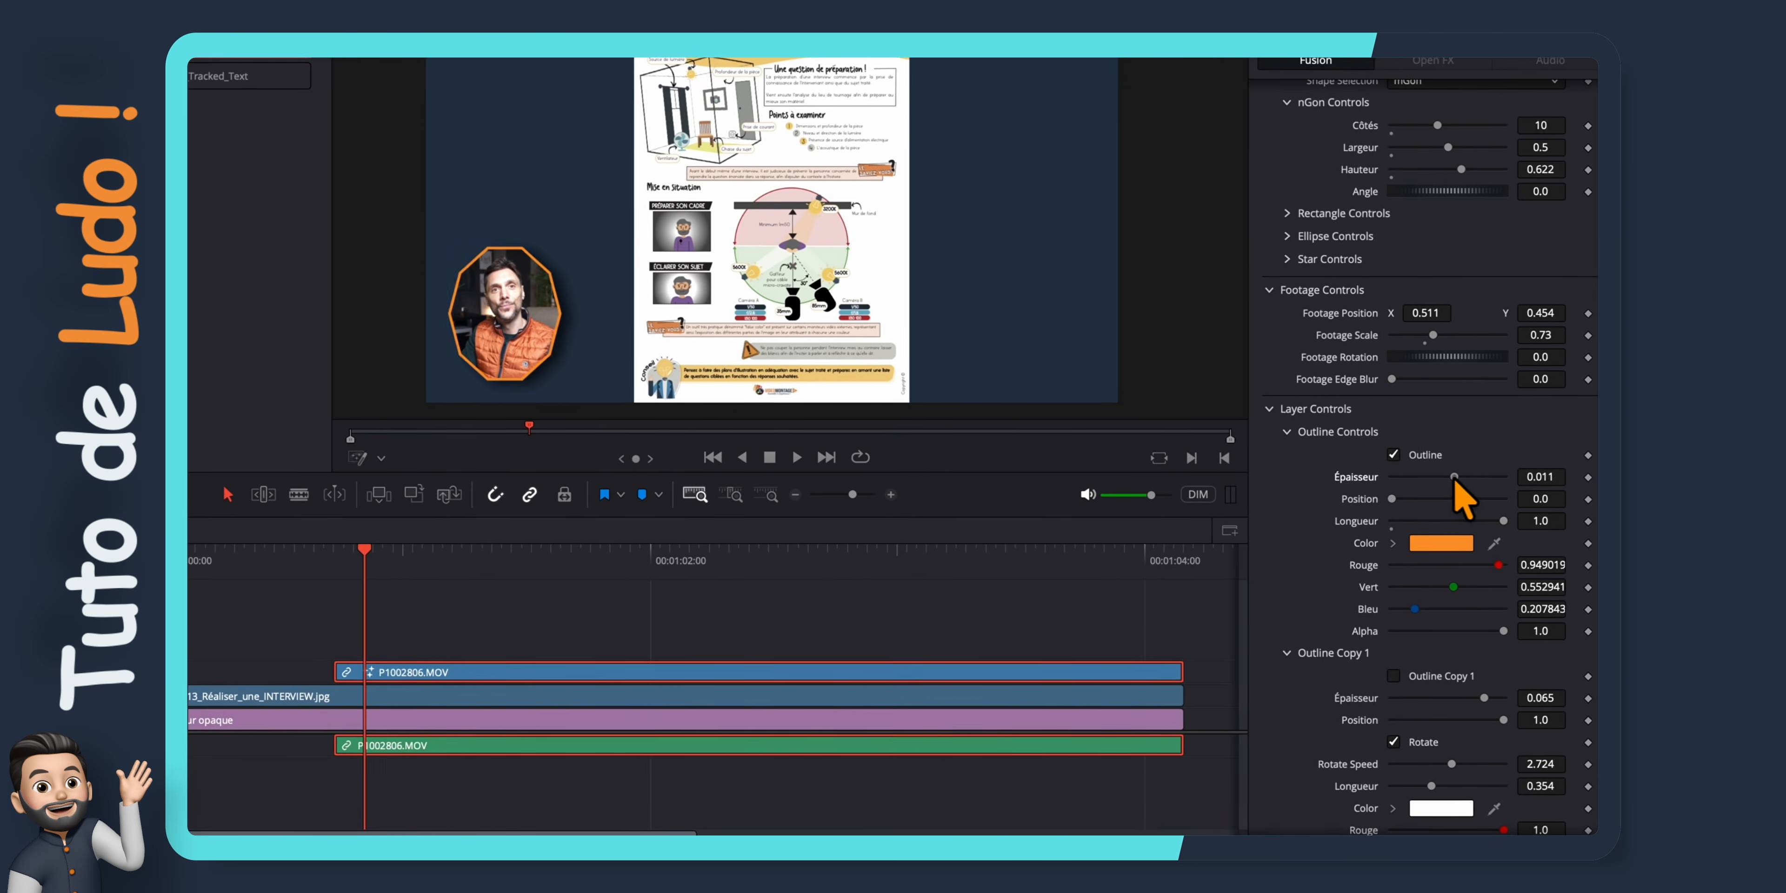
# Enable the Outline Image with logo_DR.png on the picture-in-picture mask and set its Image Scale to 1.76
pyautogui.scroll(-6, 1452, 503)
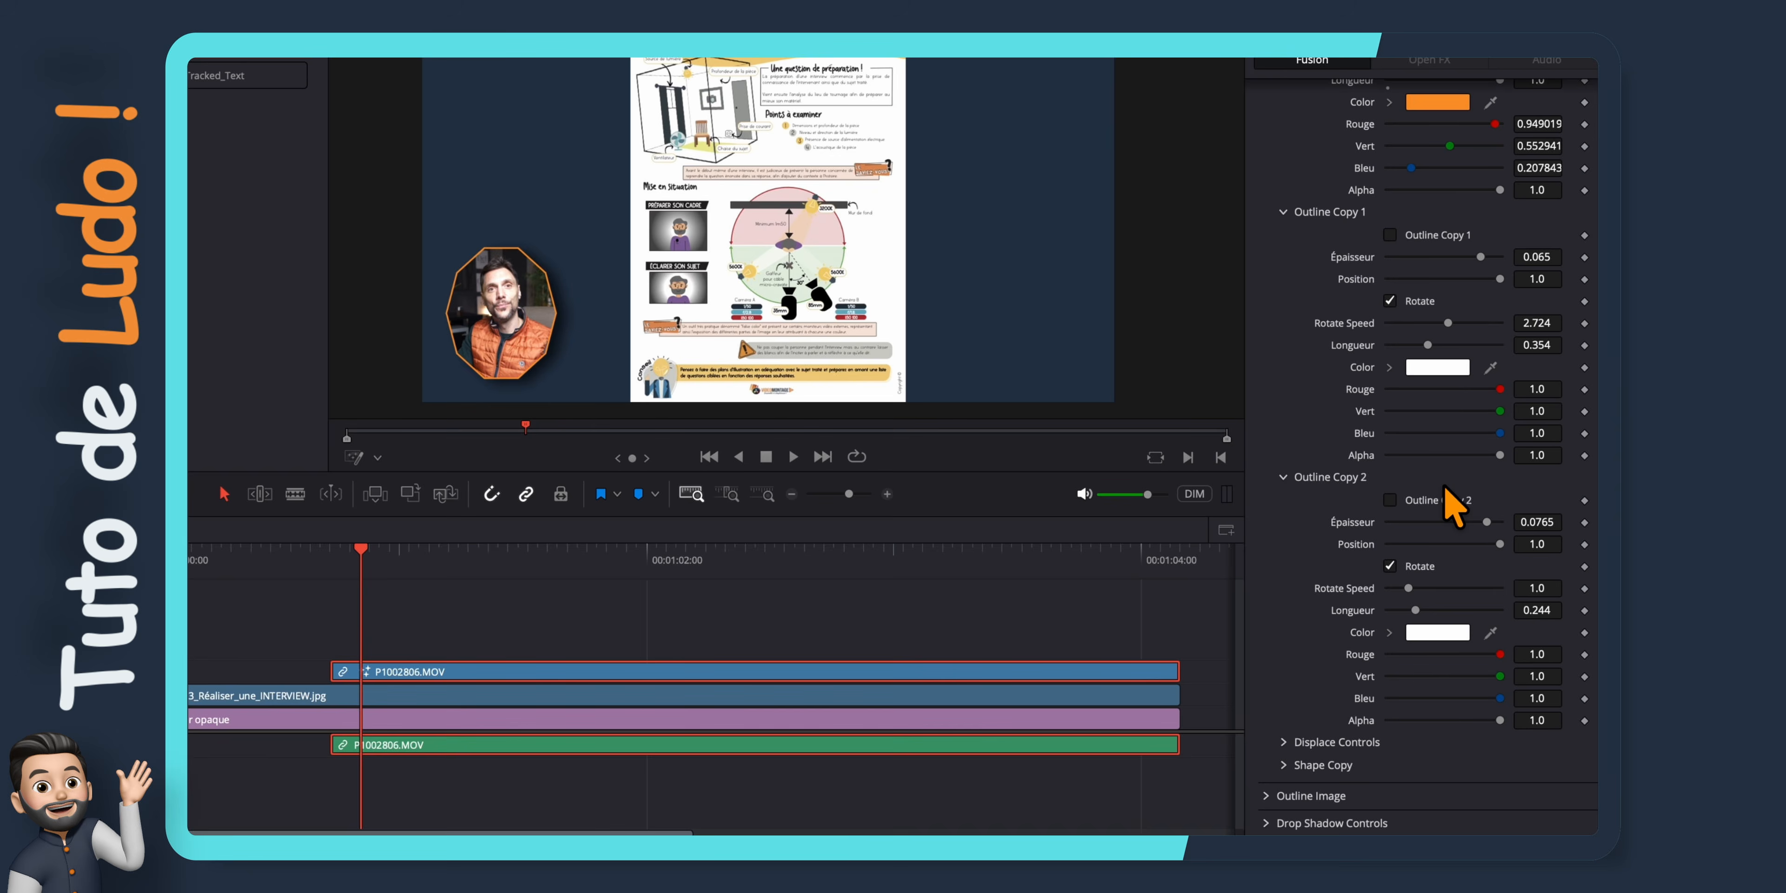
pyautogui.scroll(-2, 1317, 797)
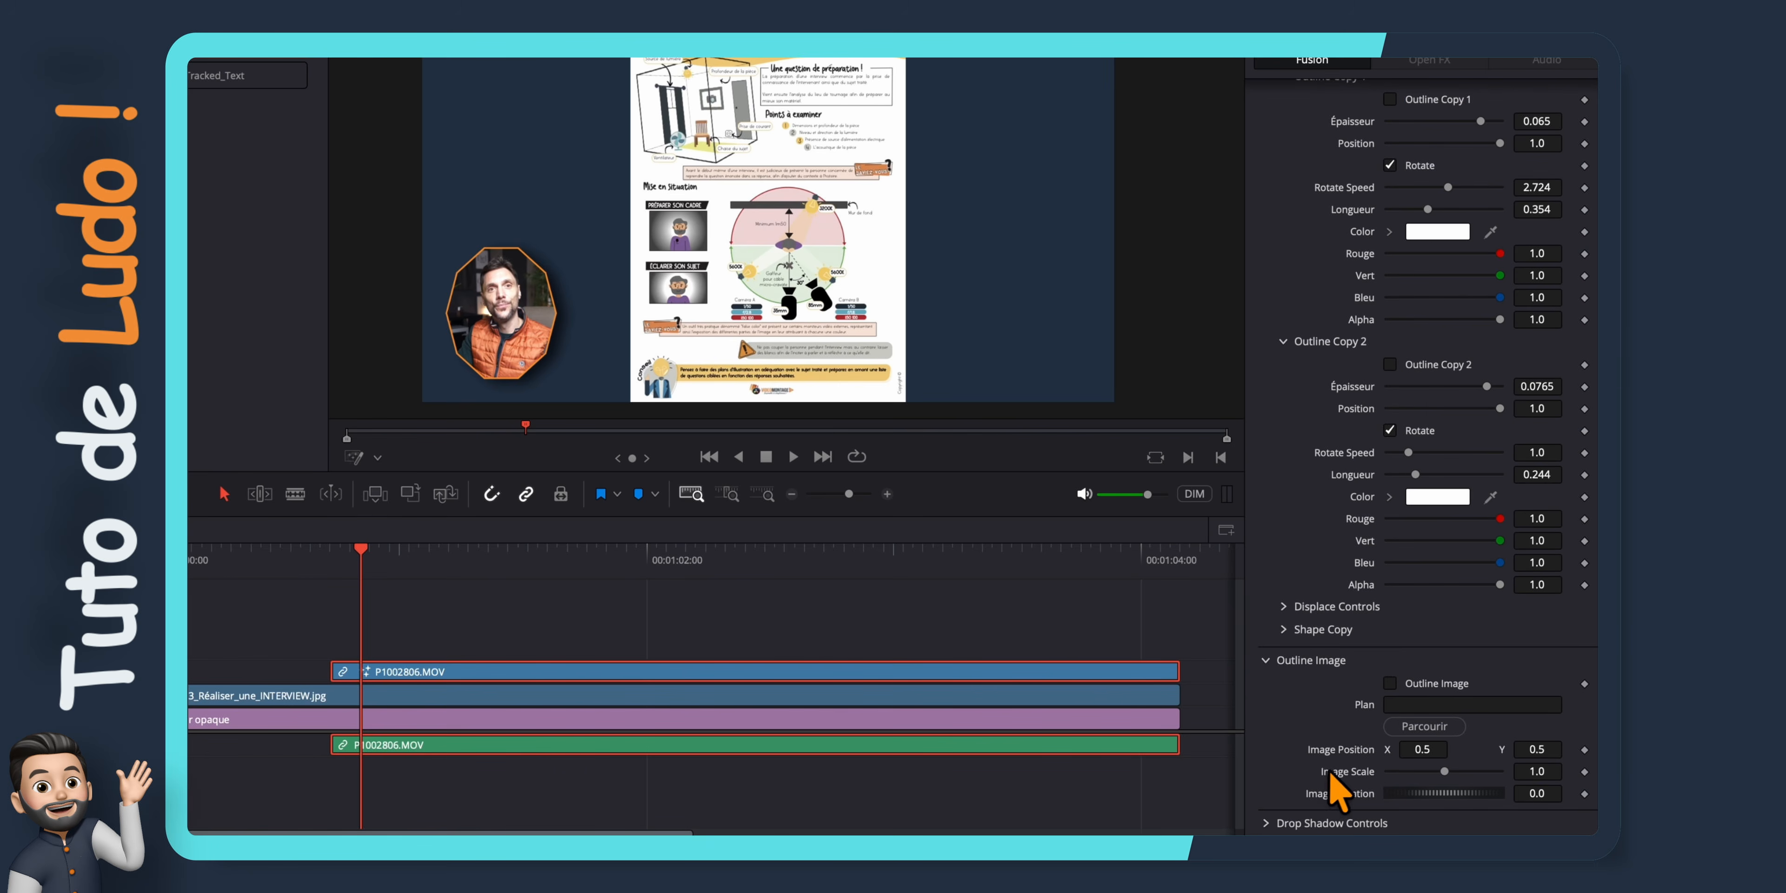
pyautogui.click(1389, 683)
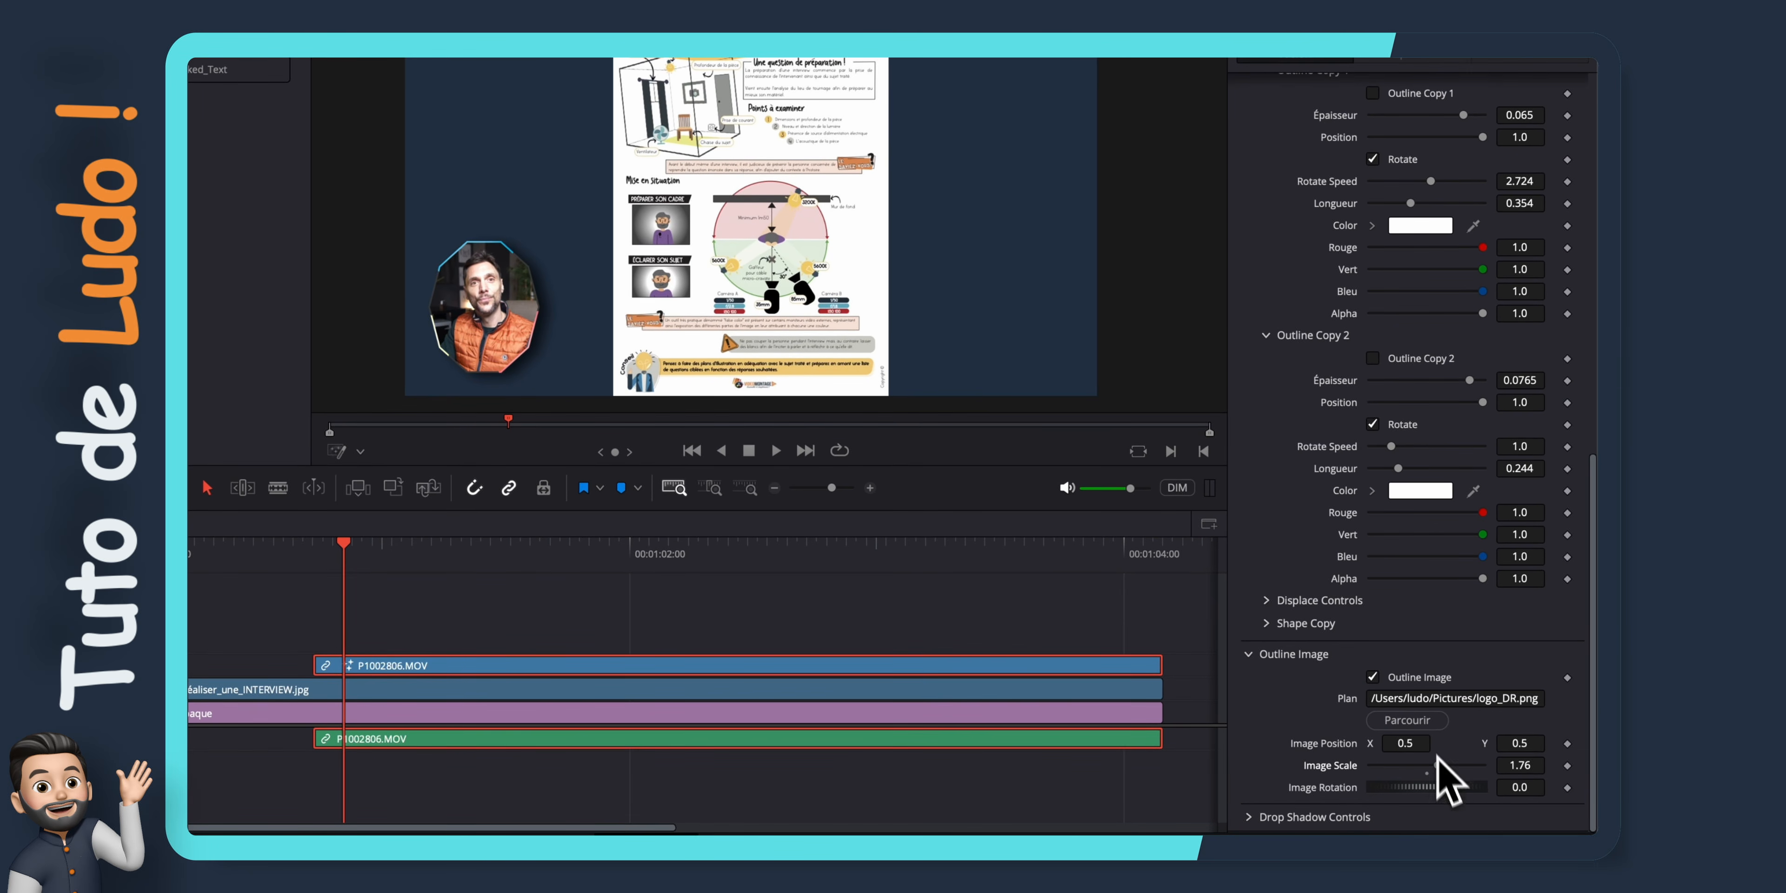
pyautogui.scroll(3, 1422, 712)
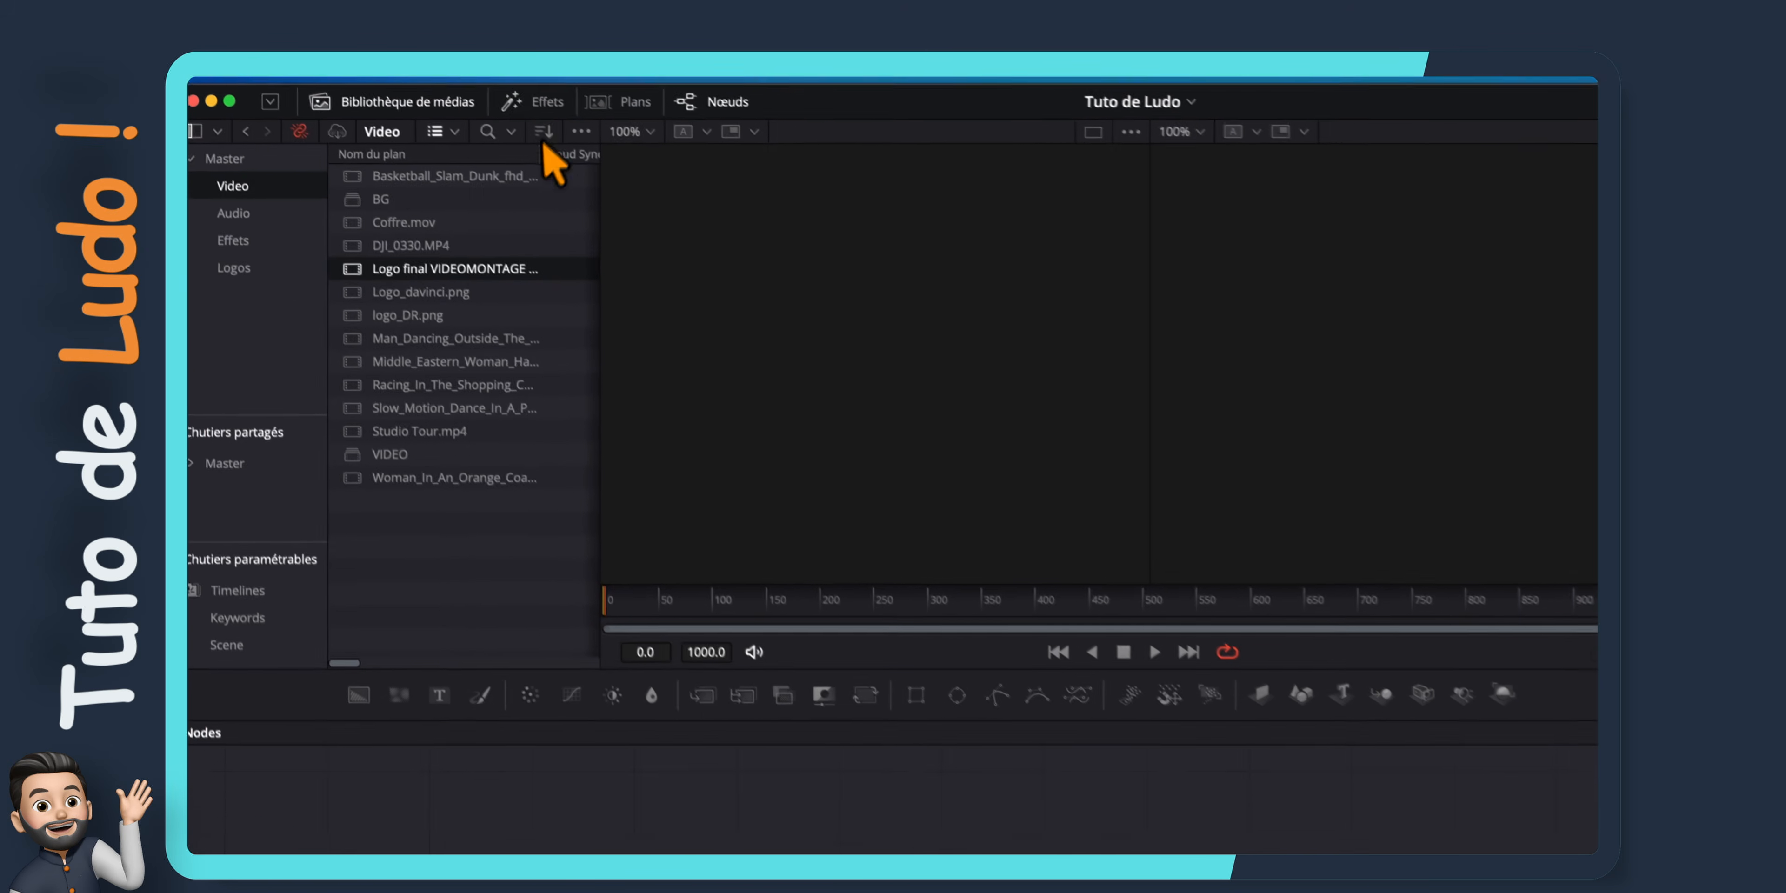
# Browse the 360 and 3D tools in Fusion's effects library
pyautogui.click(534, 102)
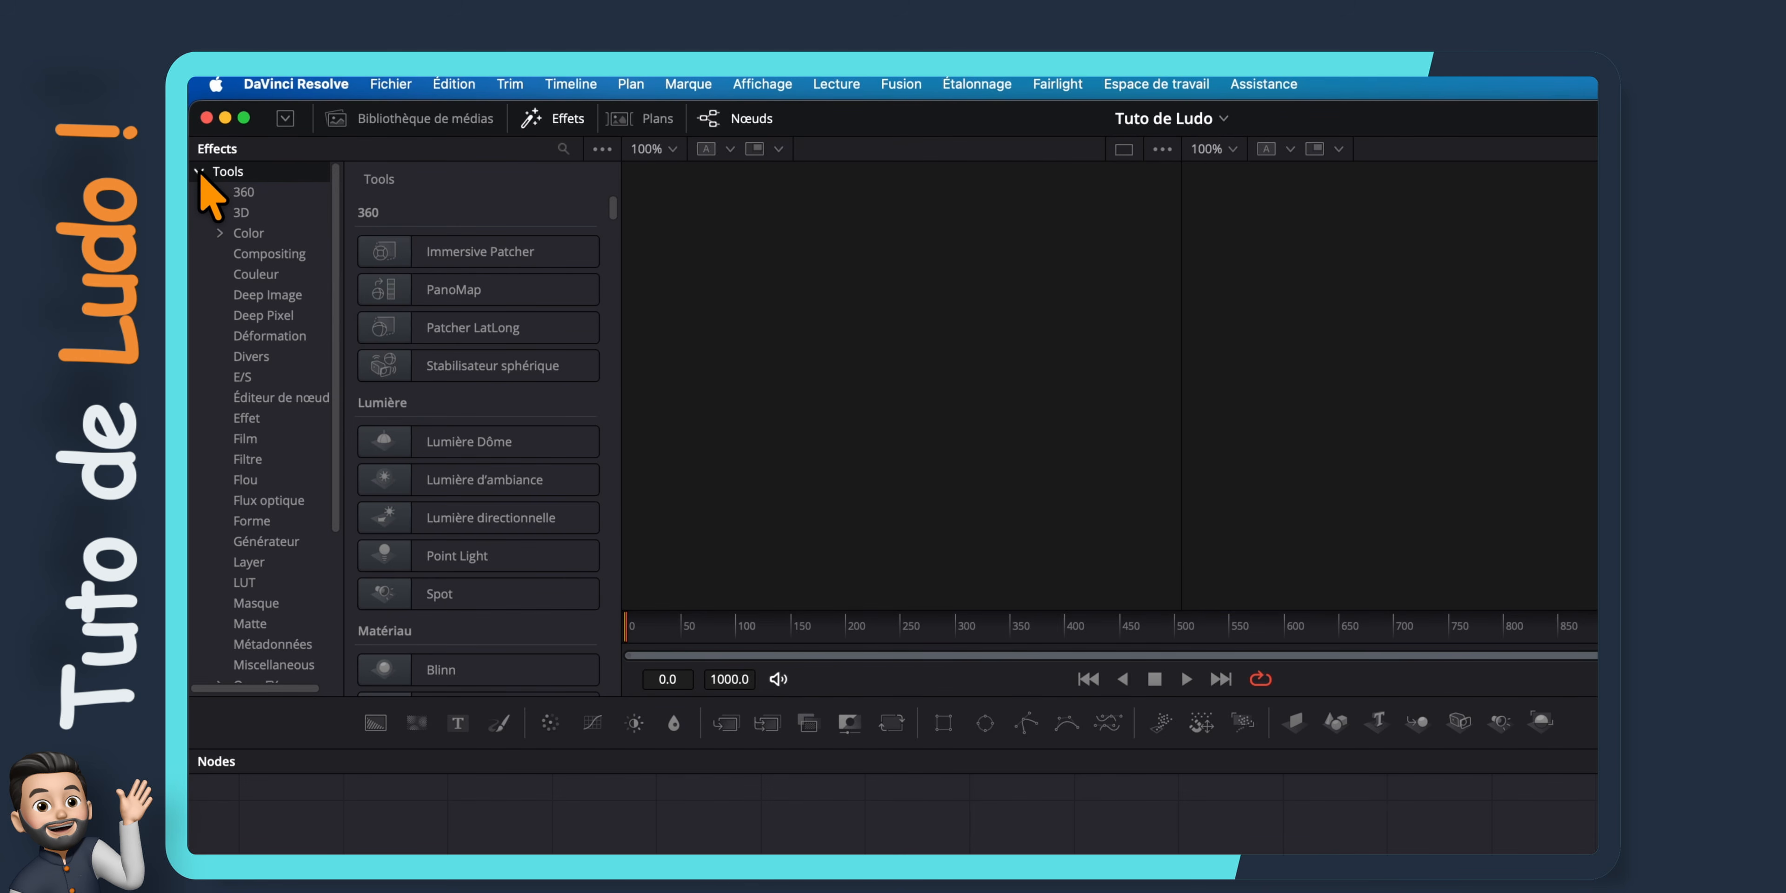
pyautogui.scroll(-10, 555, 533)
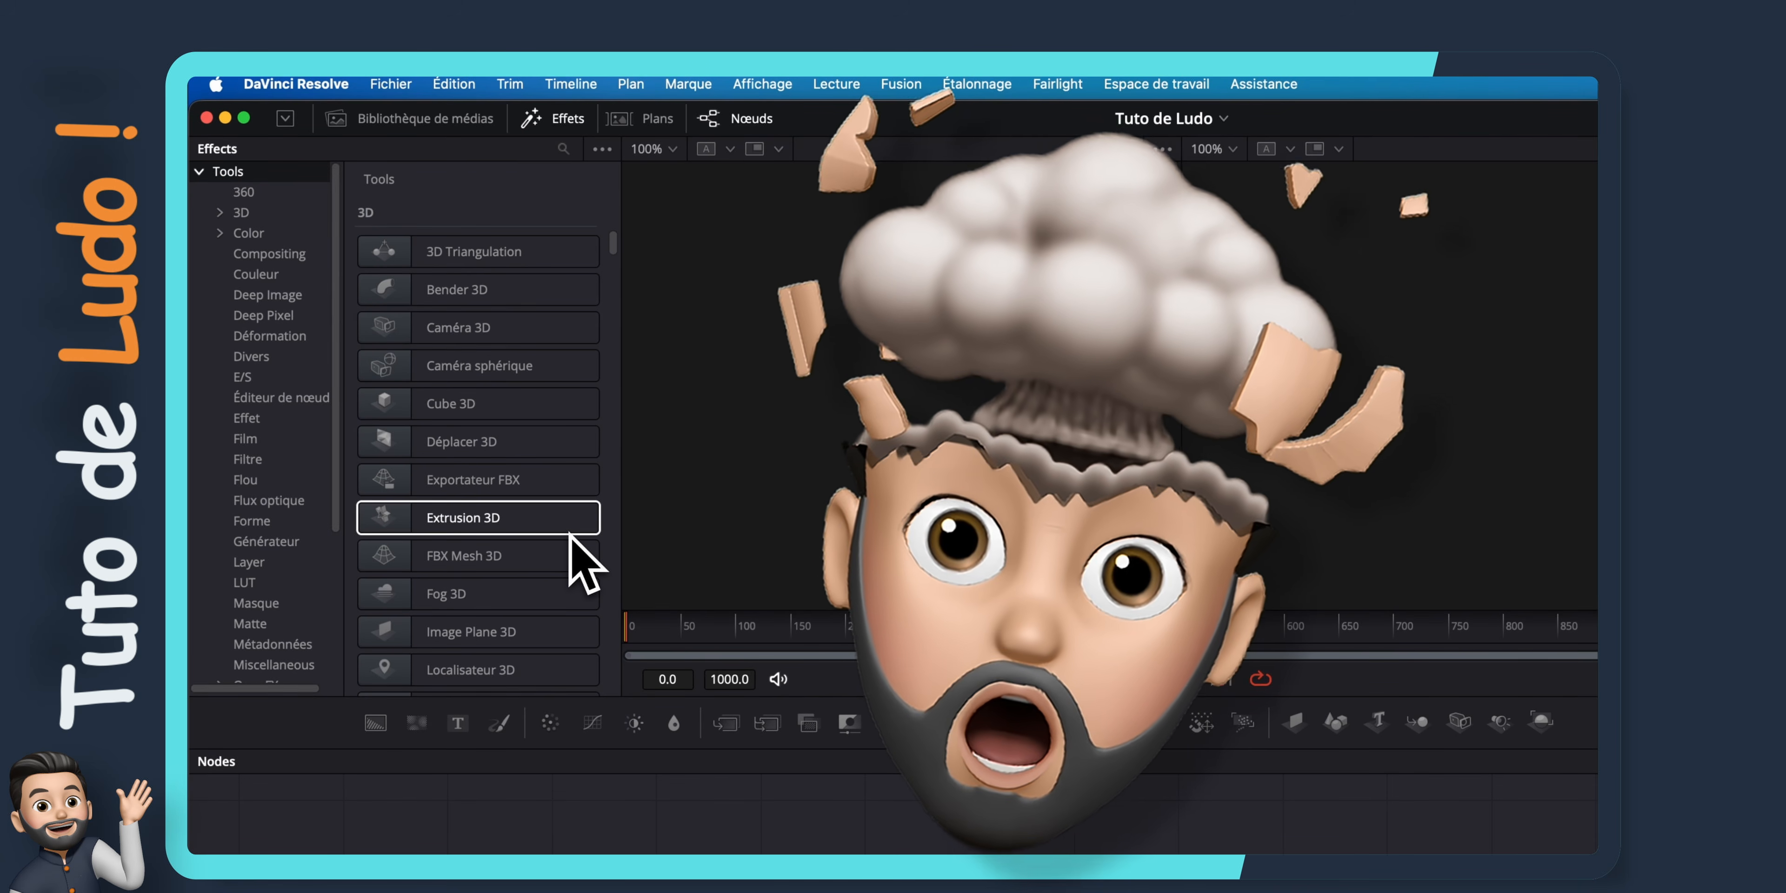
pyautogui.scroll(-5, 570, 534)
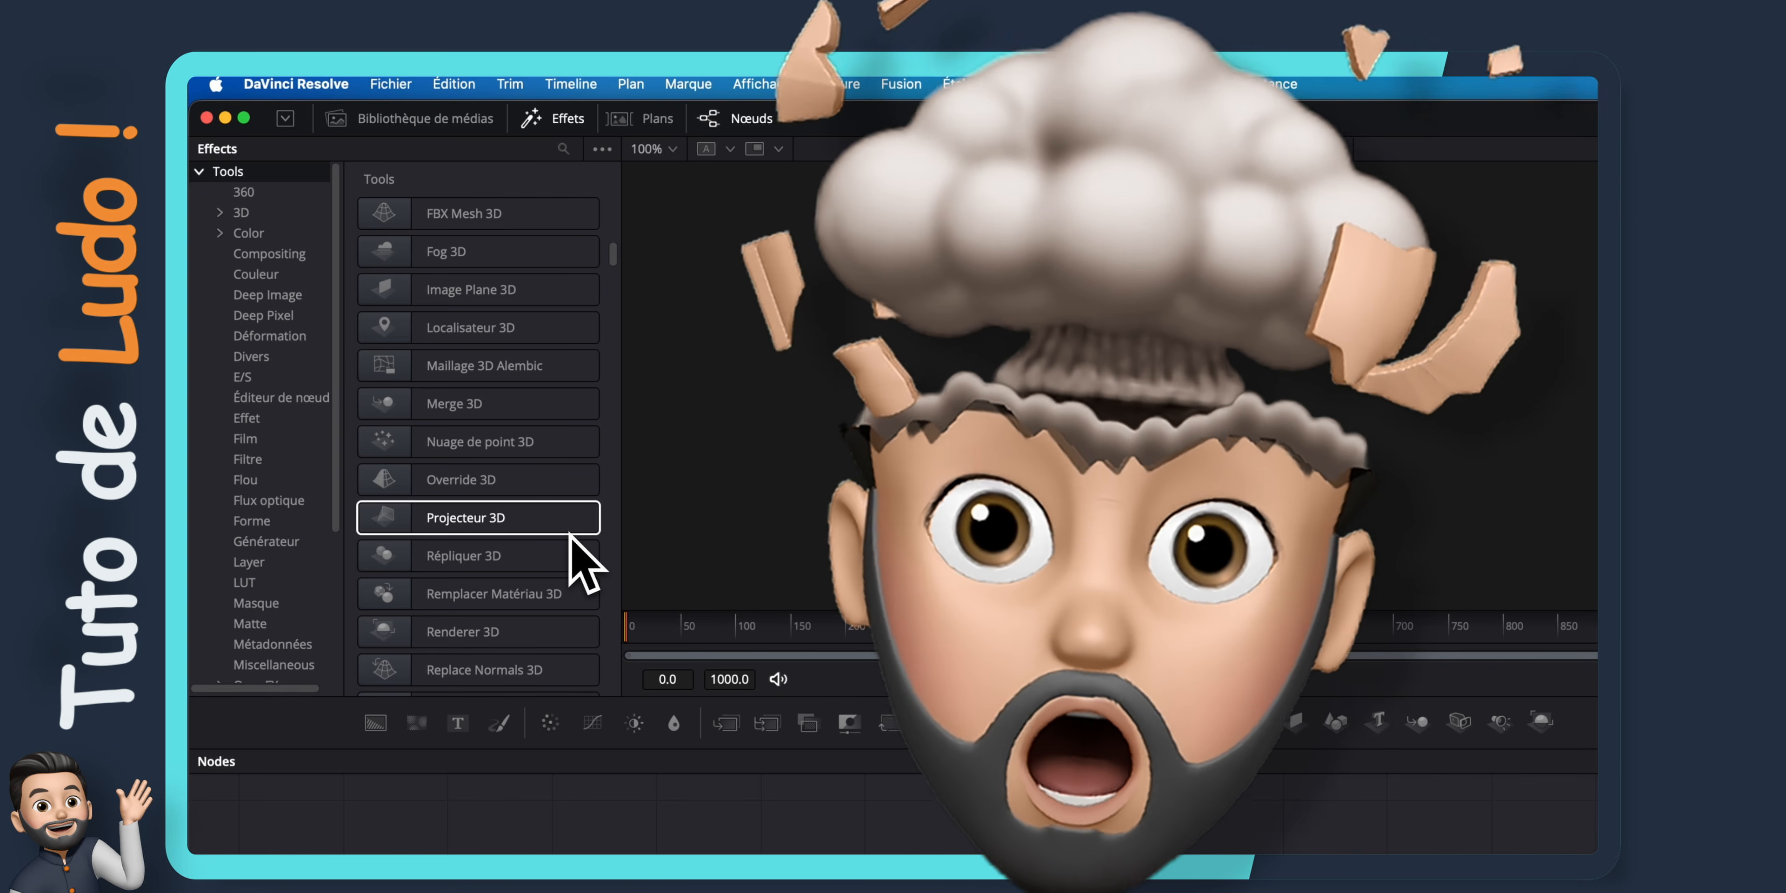
# Open the Reactor package manager, reposition its window and inspect the packages in the Flow scripts category
pyautogui.click(1159, 86)
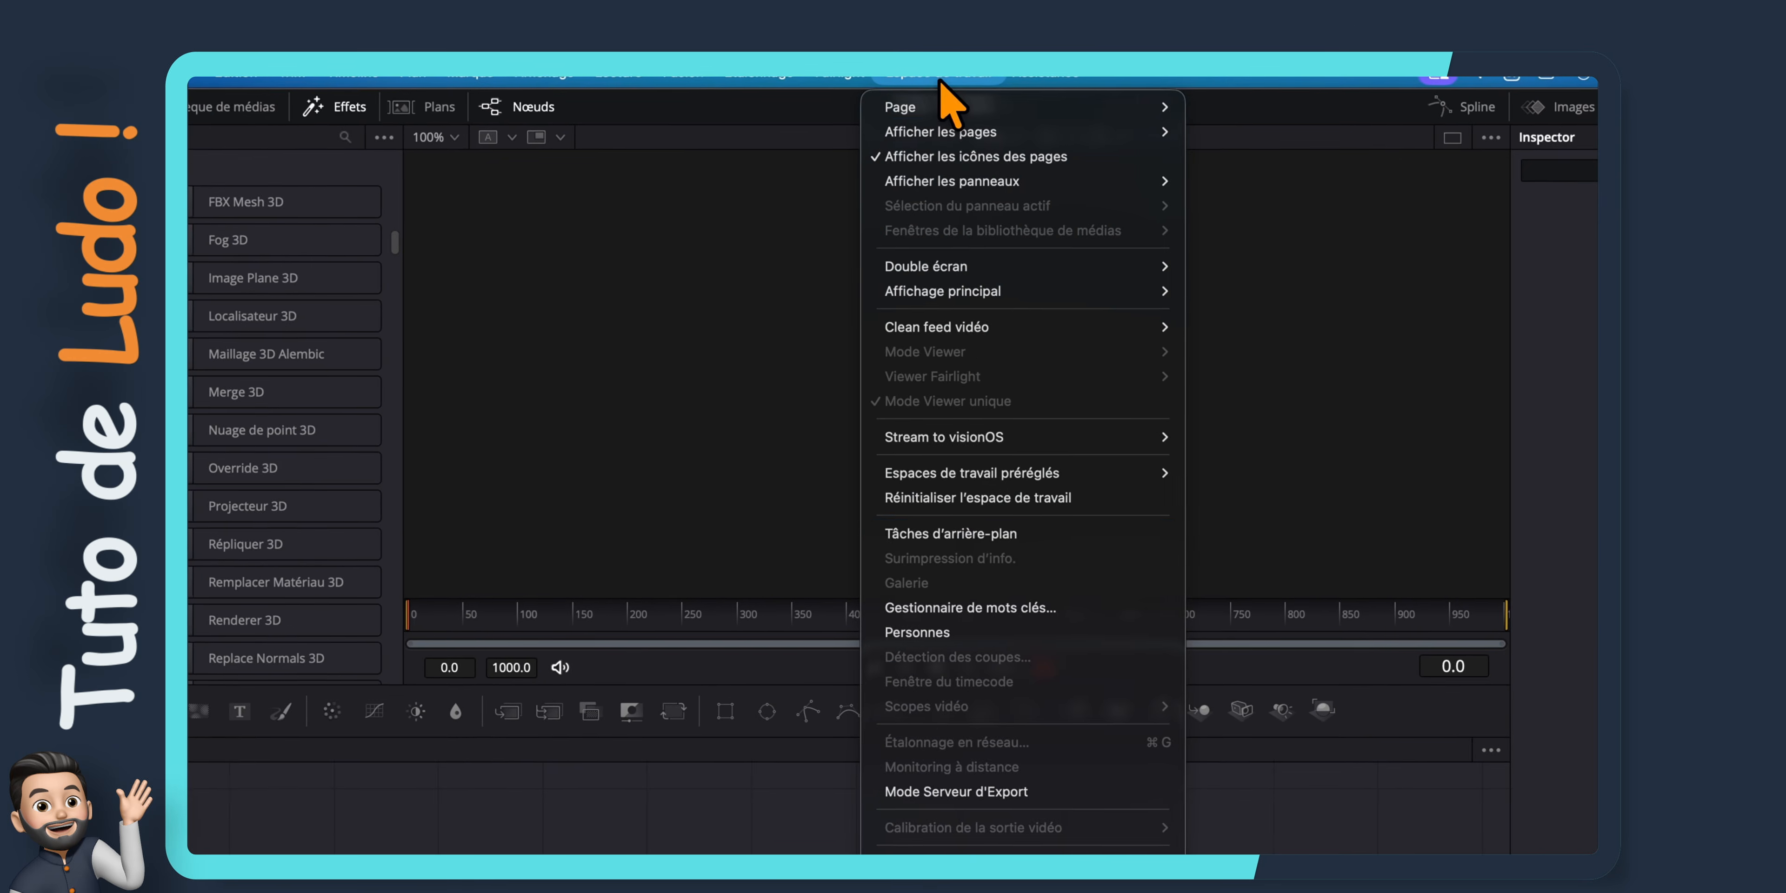
pyautogui.moveTo(835, 655)
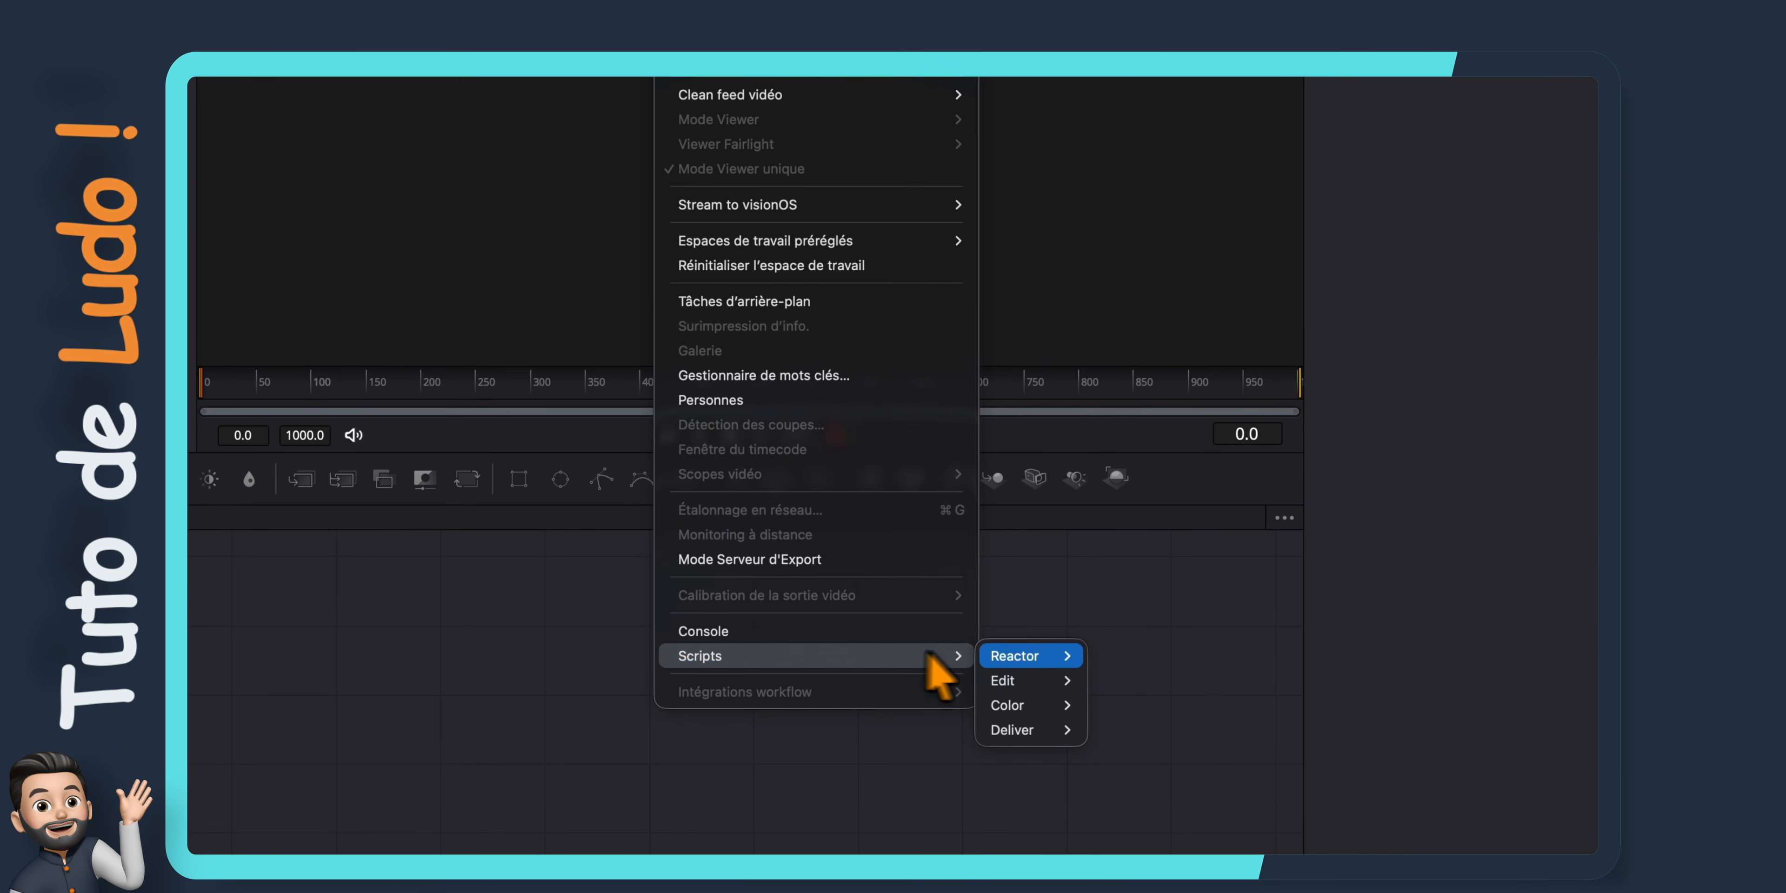
pyautogui.moveTo(1033, 657)
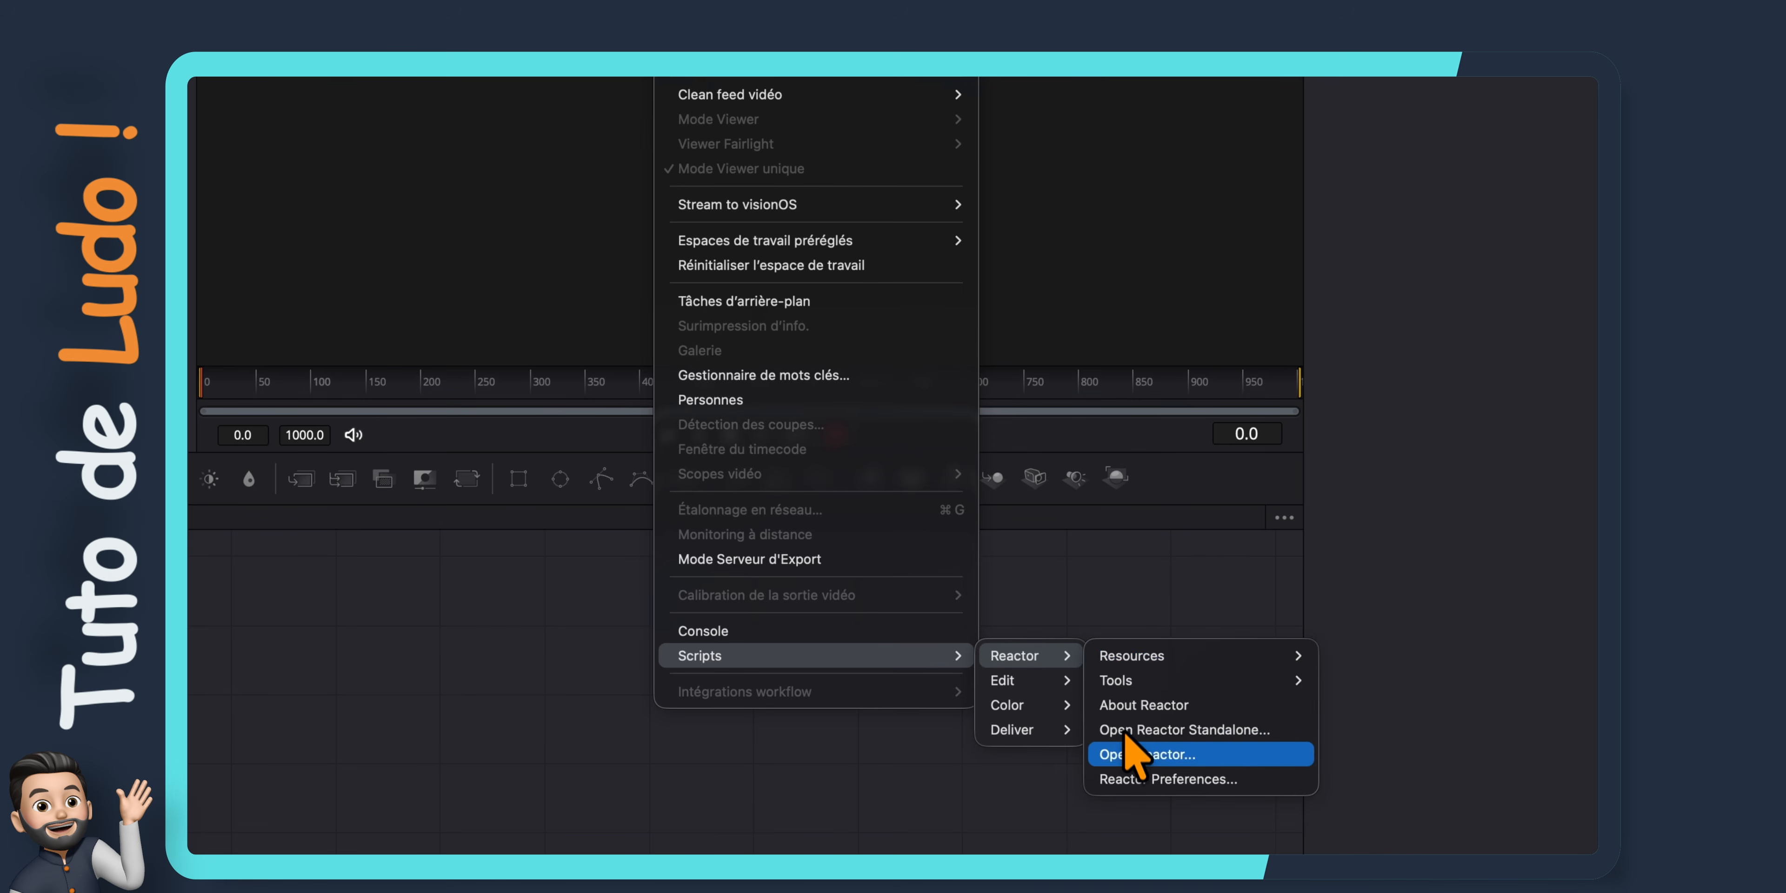
pyautogui.click(1124, 749)
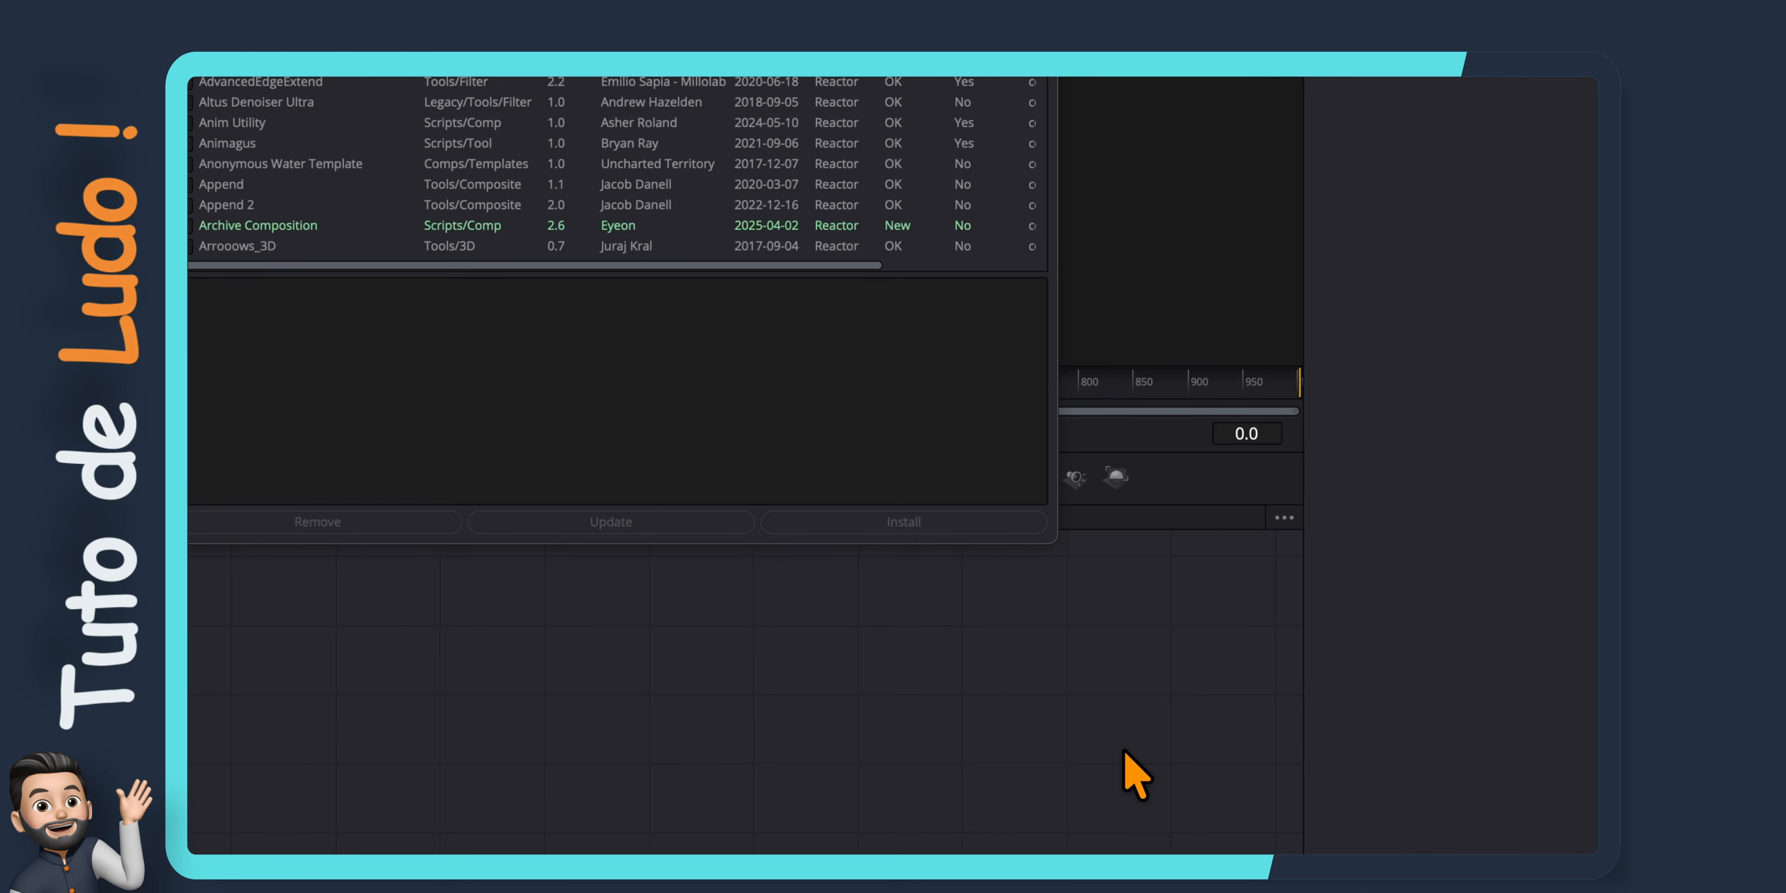
pyautogui.moveTo(670, 168); pyautogui.dragTo(937, 290)
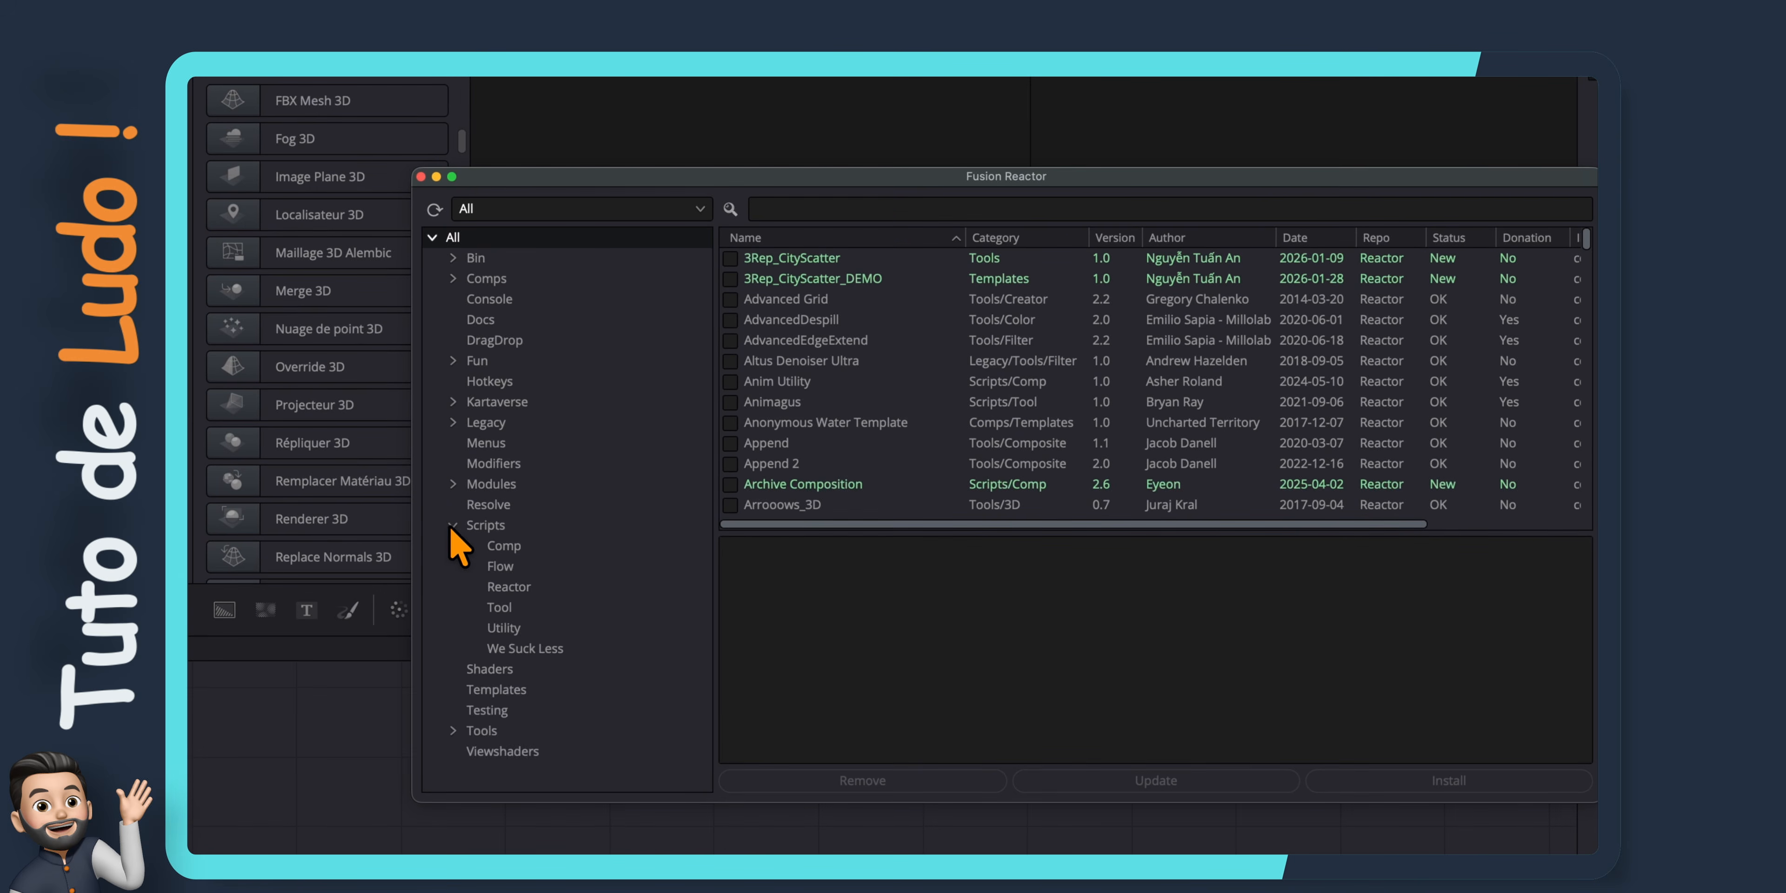
pyautogui.click(502, 566)
pyautogui.click(783, 258)
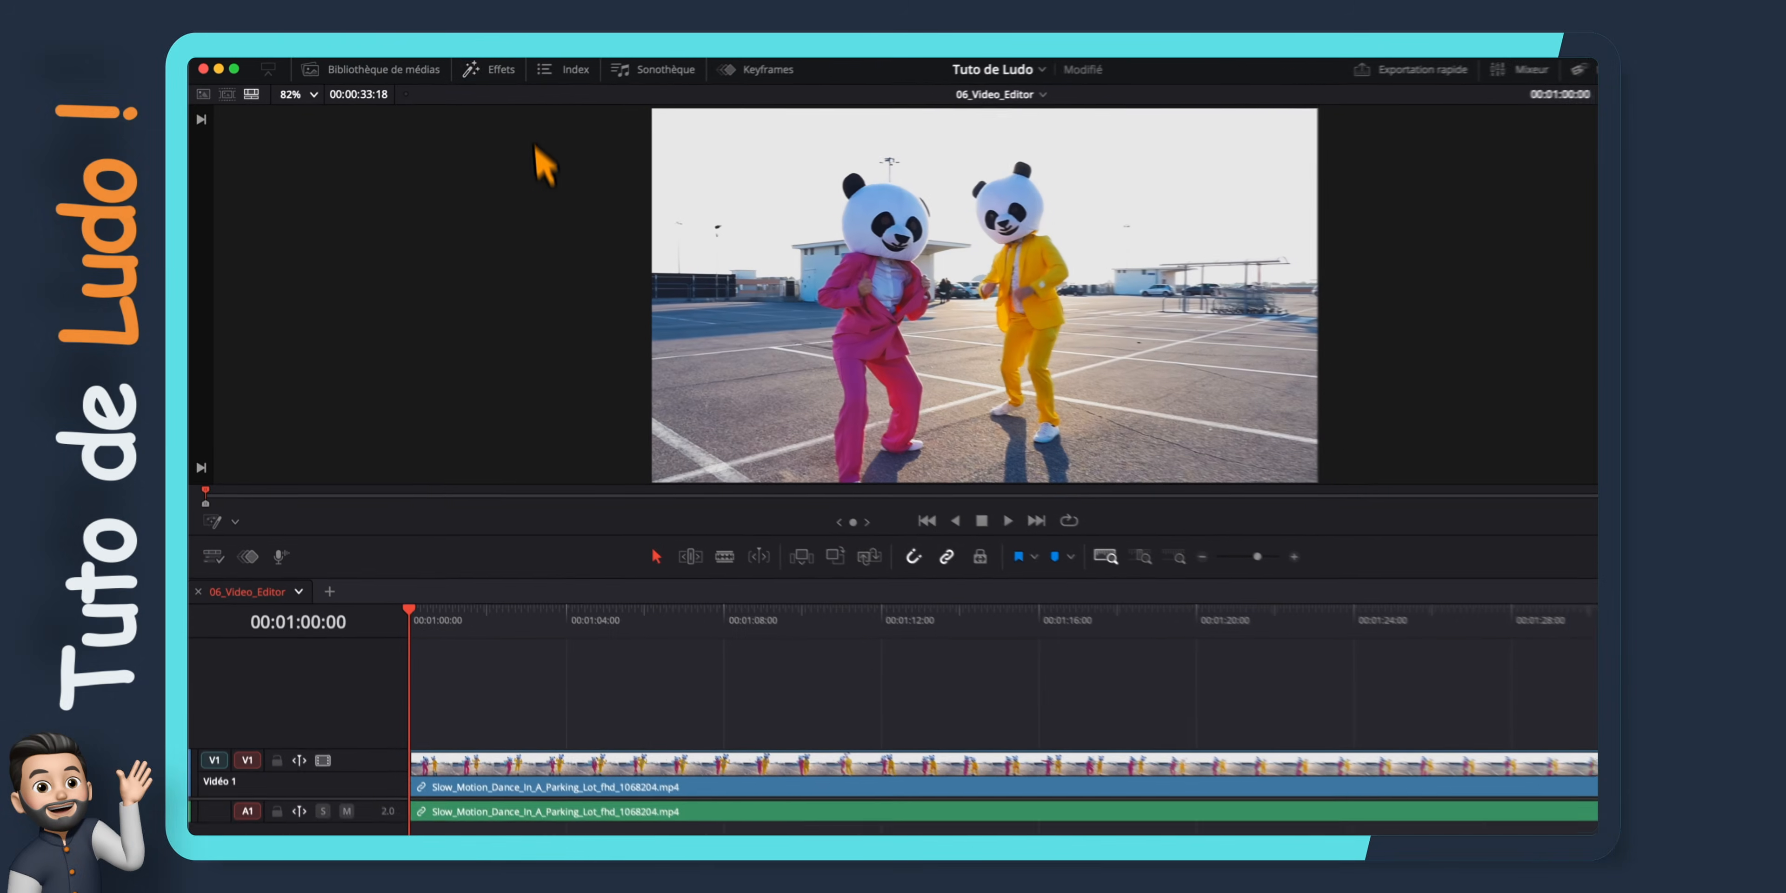
# Place the Video Editor Studio Sweet Morning background at the start of video track 1, ahead of the dance clip, and preview it
pyautogui.click(511, 69)
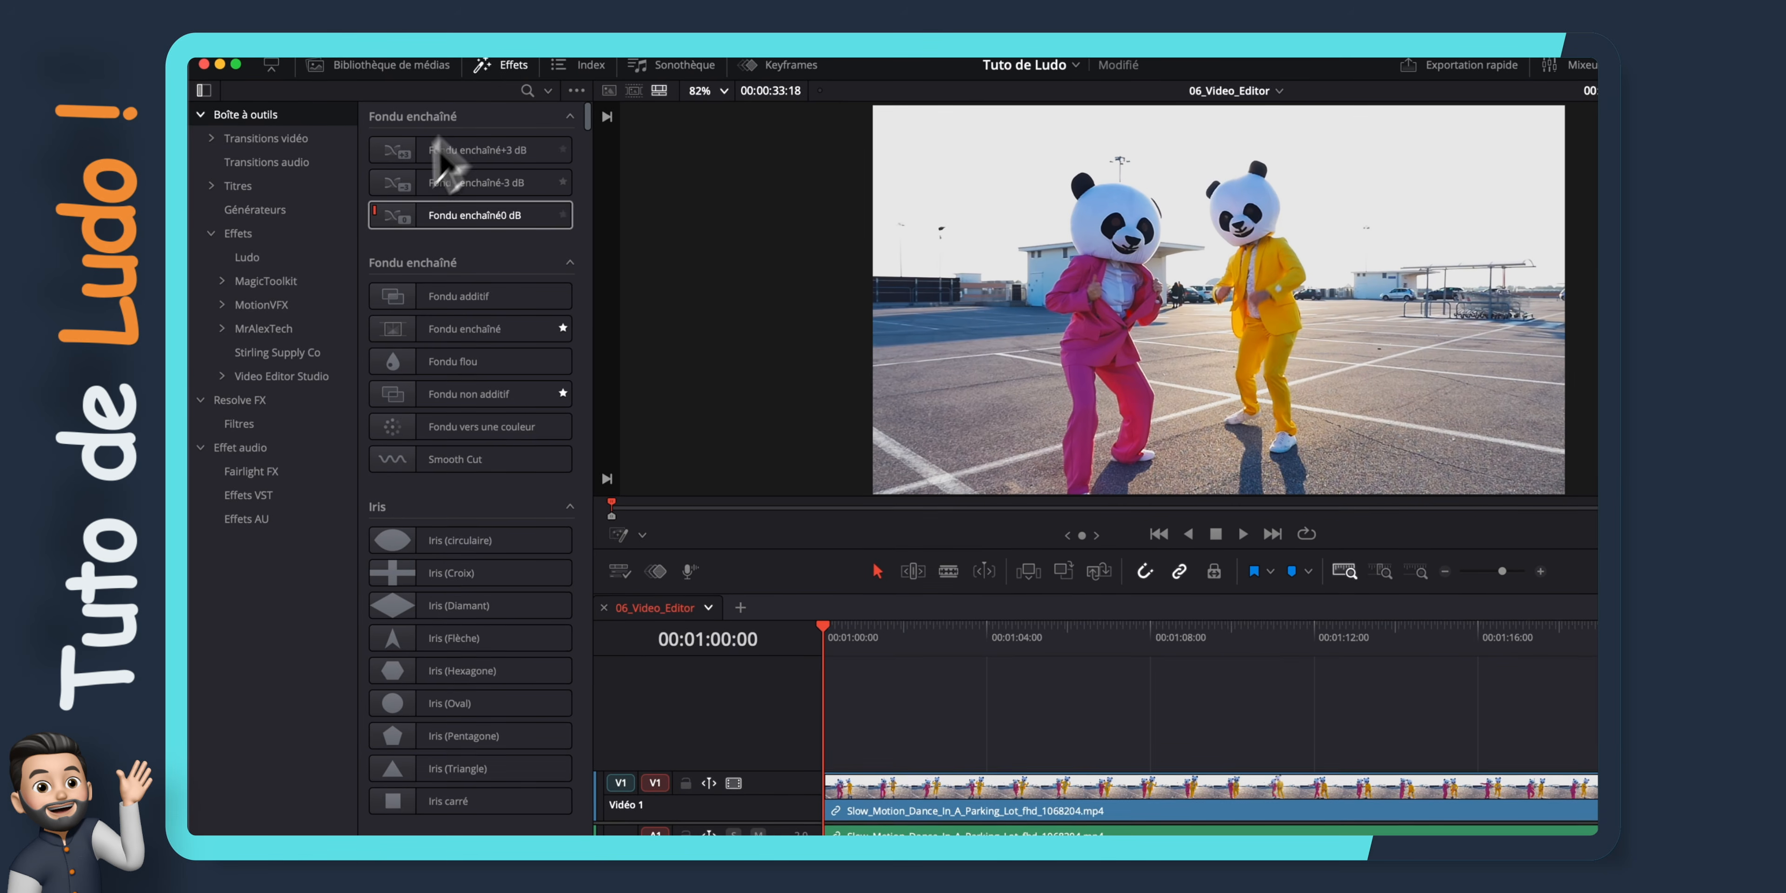
pyautogui.click(220, 188)
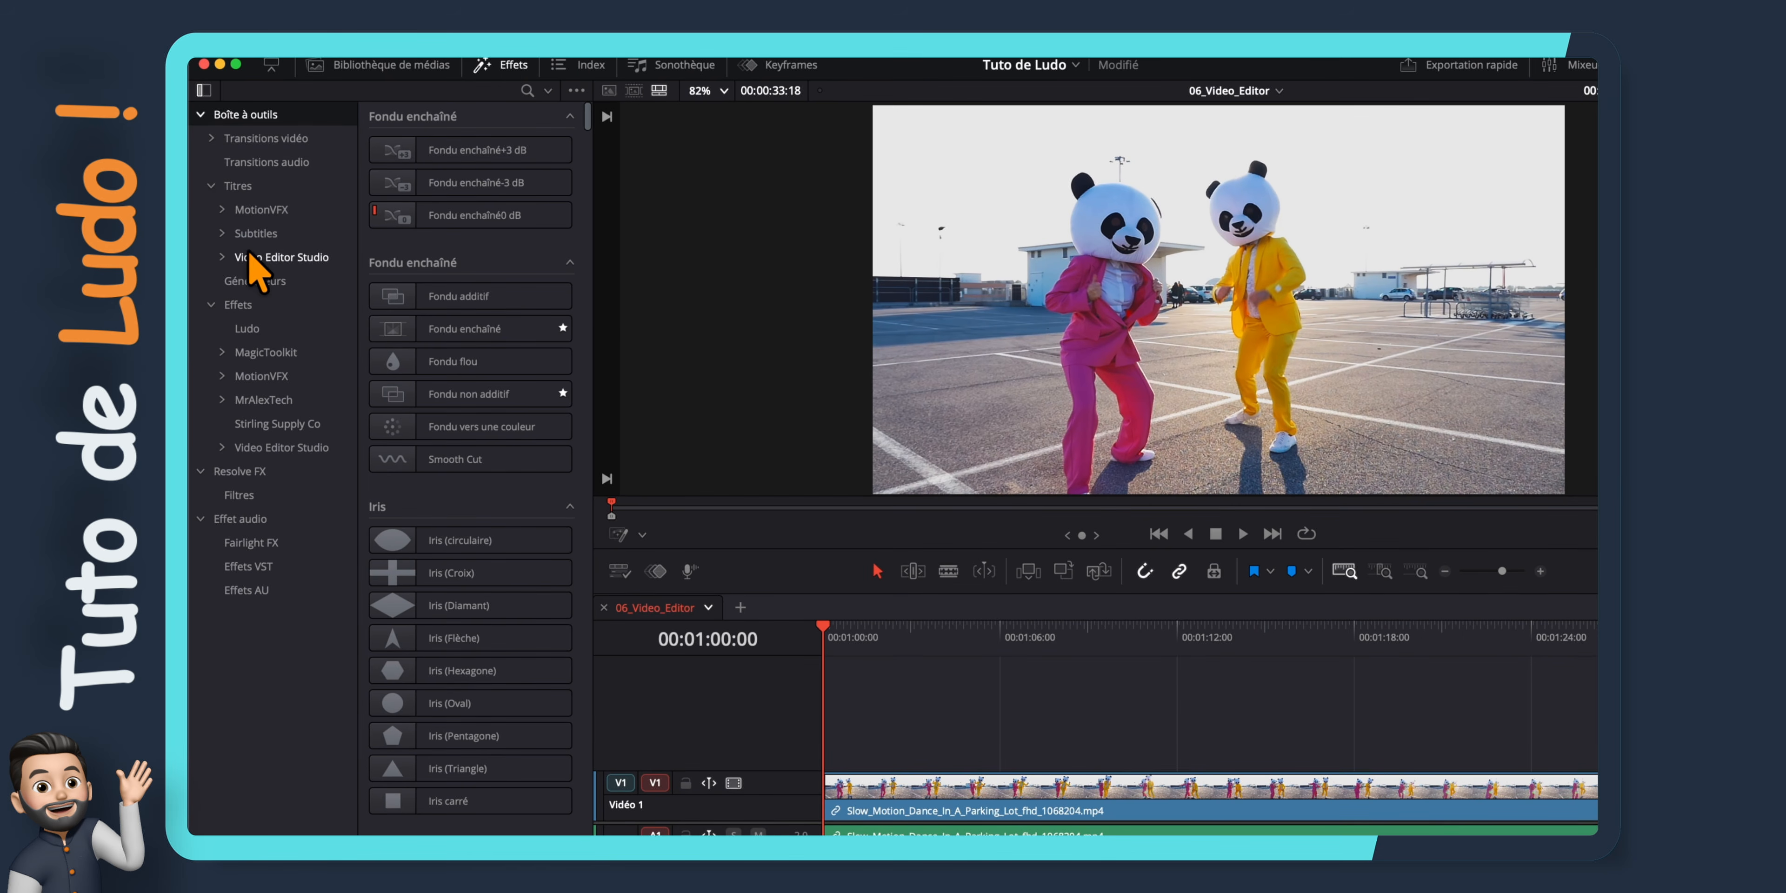
pyautogui.click(247, 257)
pyautogui.scroll(-10, 450, 263)
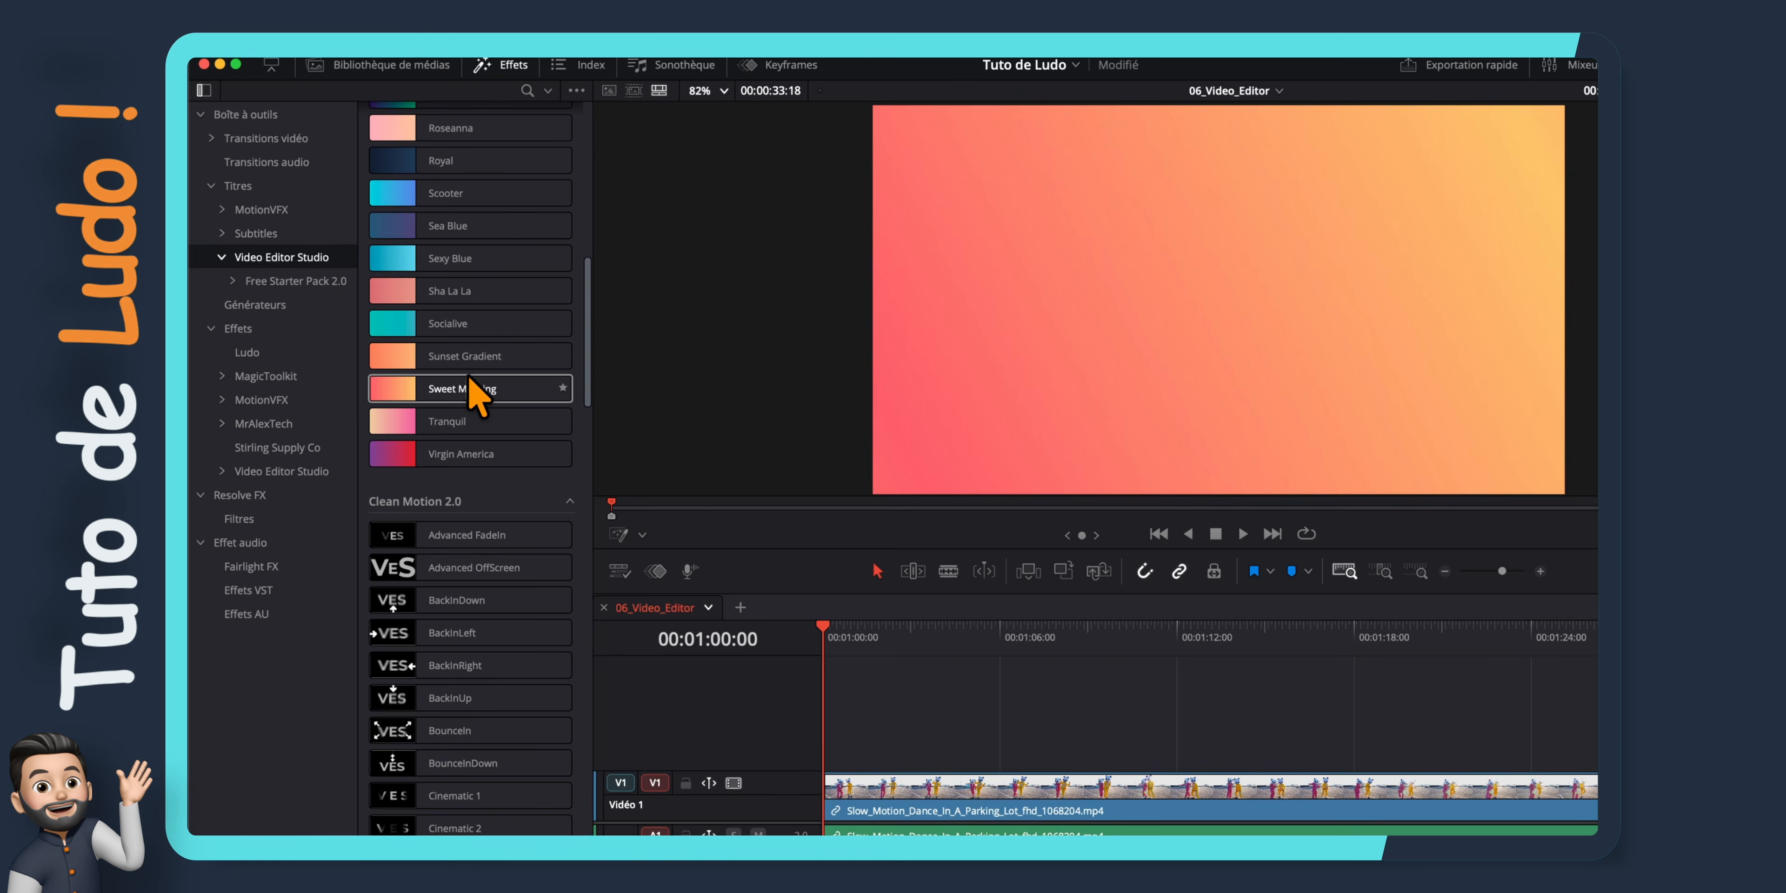
pyautogui.moveTo(478, 389); pyautogui.dragTo(856, 737)
pyautogui.moveTo(825, 655); pyautogui.dragTo(1025, 735)
pyautogui.moveTo(894, 671); pyautogui.dragTo(859, 712)
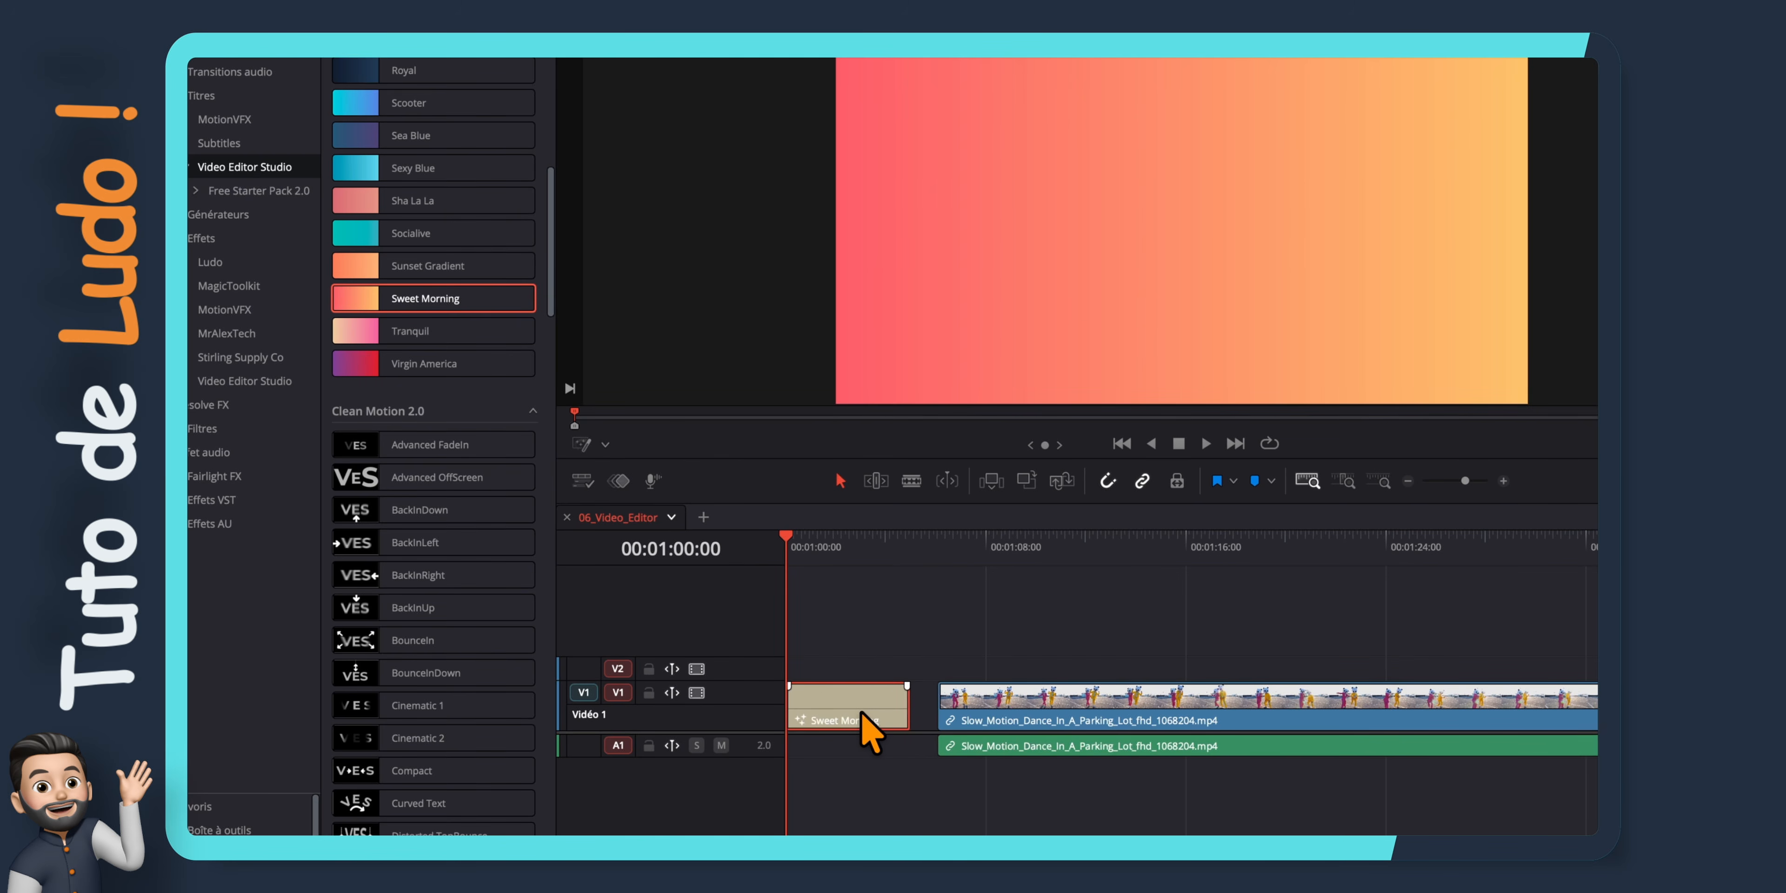
pyautogui.press('space')
pyautogui.press('space')
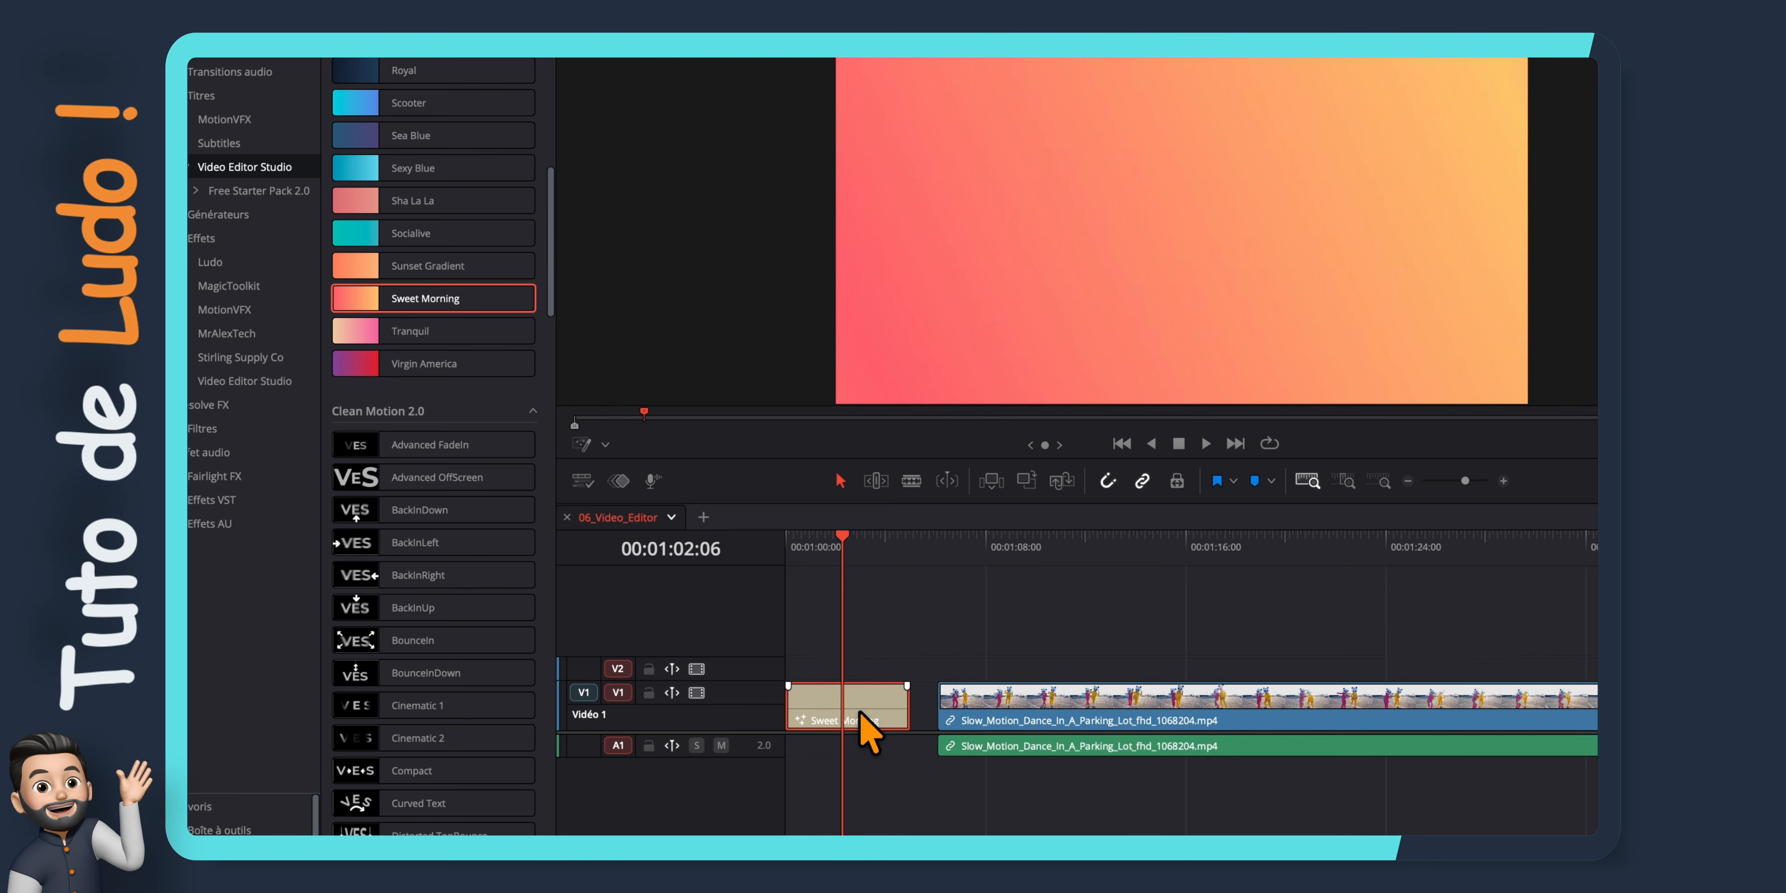
# Add the All-In-One CallOut title above the Sweet Morning background on video track 2 and play it back
pyautogui.scroll(-5, 443, 485)
pyautogui.scroll(3, 444, 485)
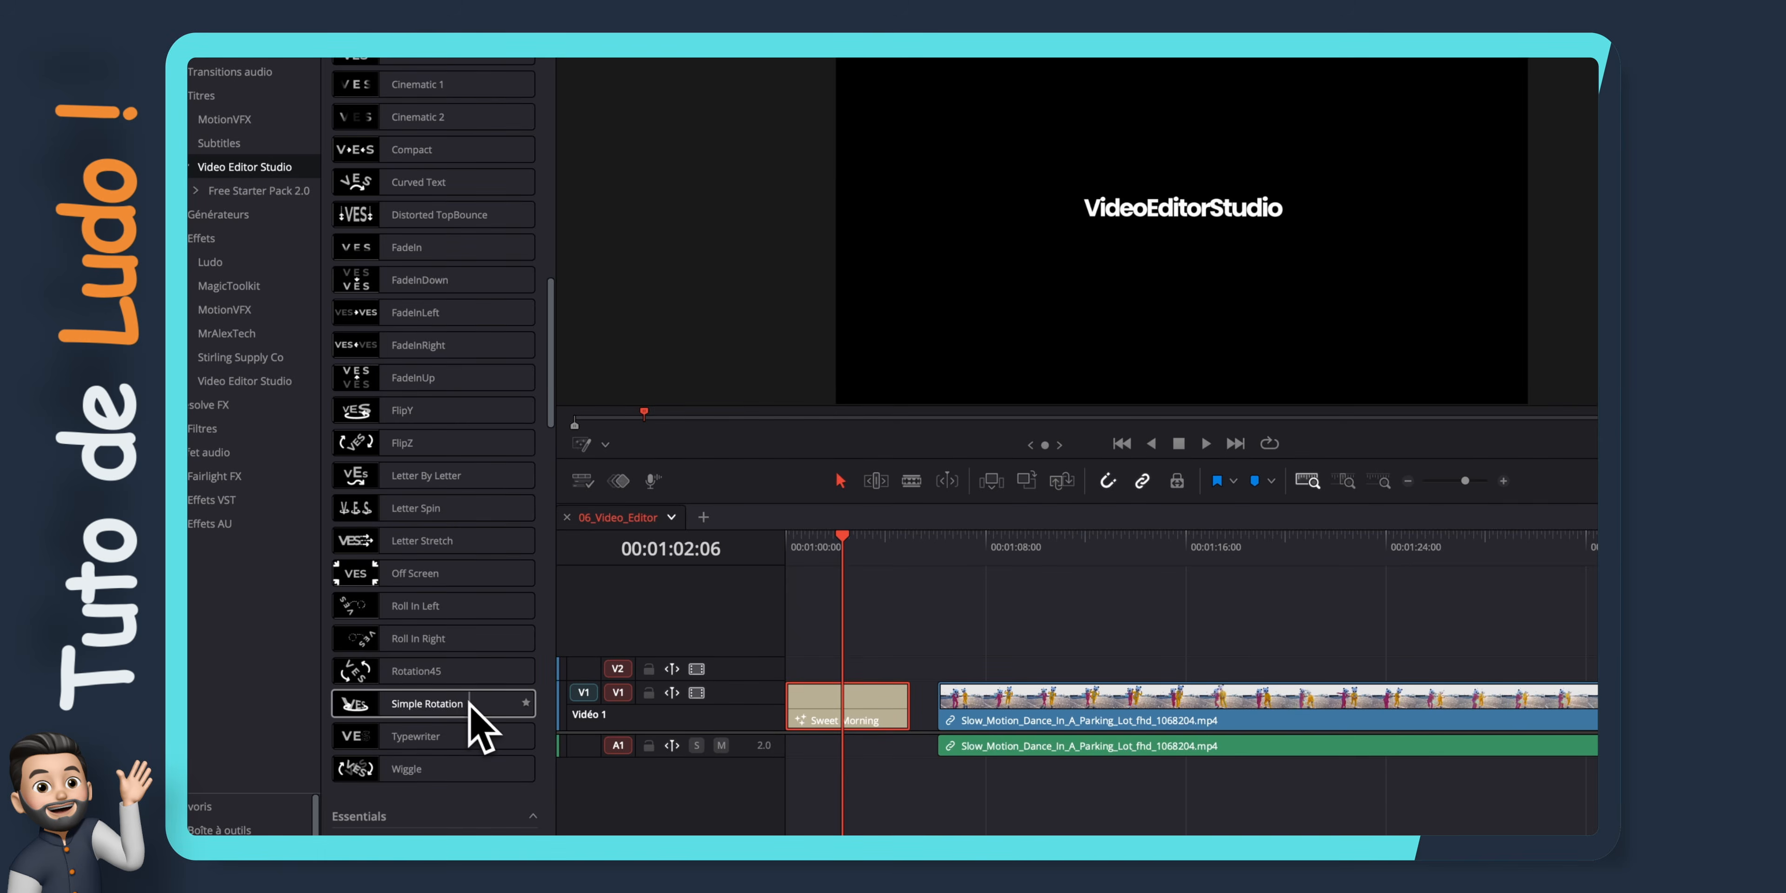
pyautogui.scroll(-10, 478, 714)
pyautogui.moveTo(430, 510); pyautogui.dragTo(797, 669)
pyautogui.click(803, 544)
pyautogui.press('space')
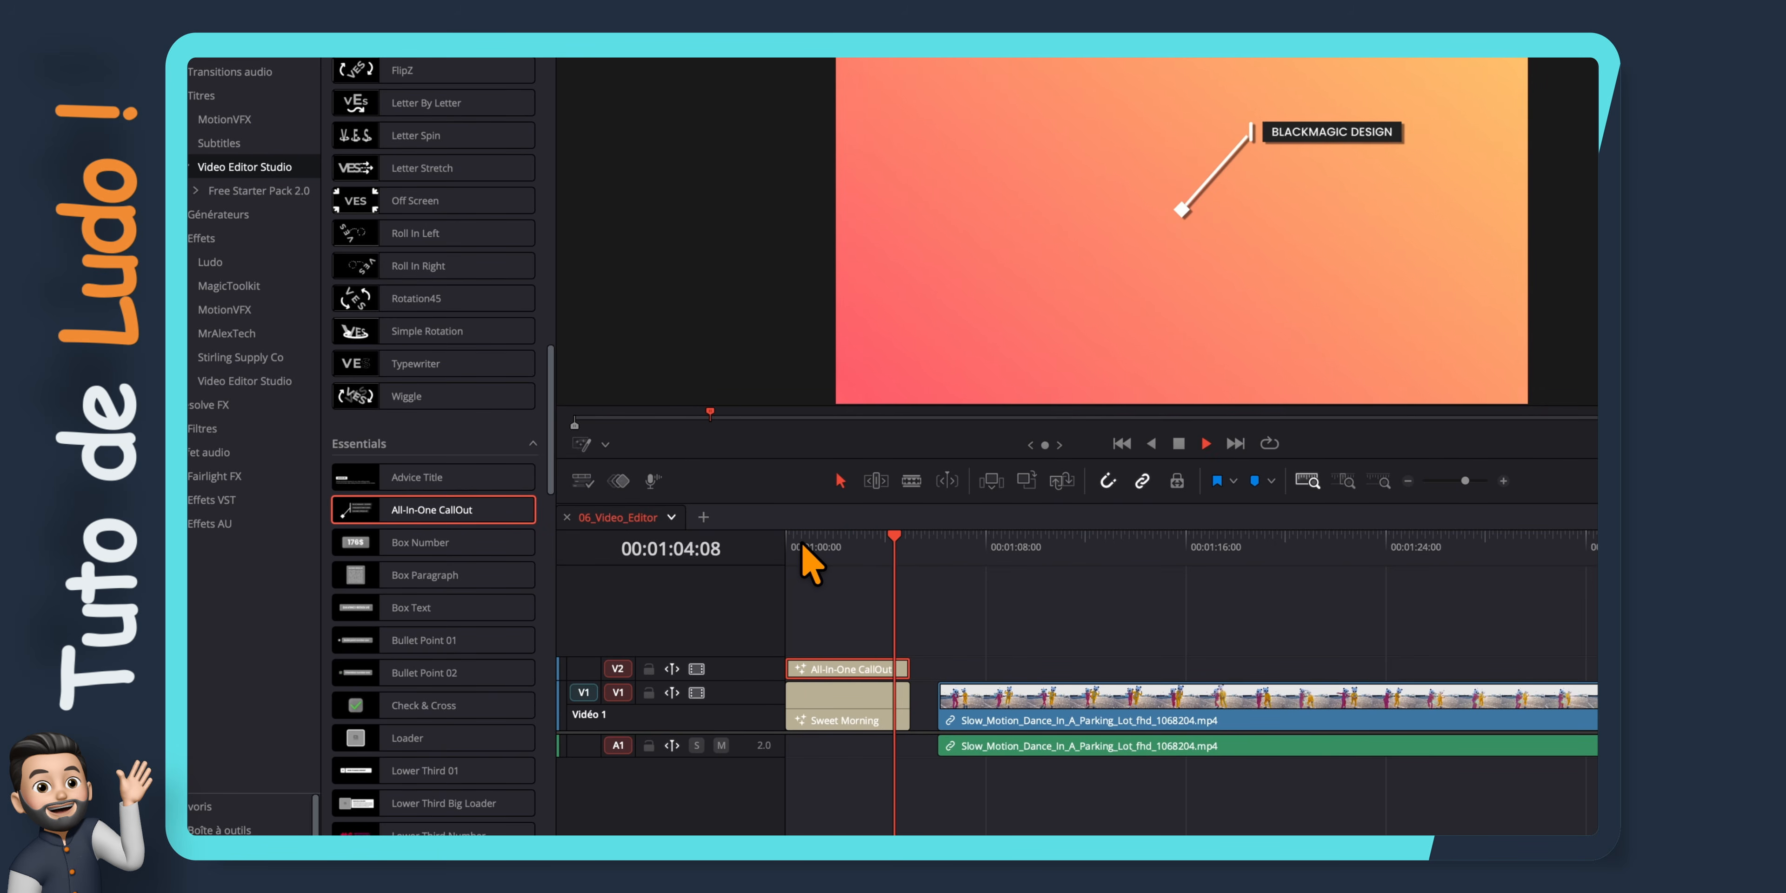
pyautogui.press('space')
# Add the Check & Cross title on video track 3 above the callout and preview its animation
pyautogui.scroll(-3, 422, 651)
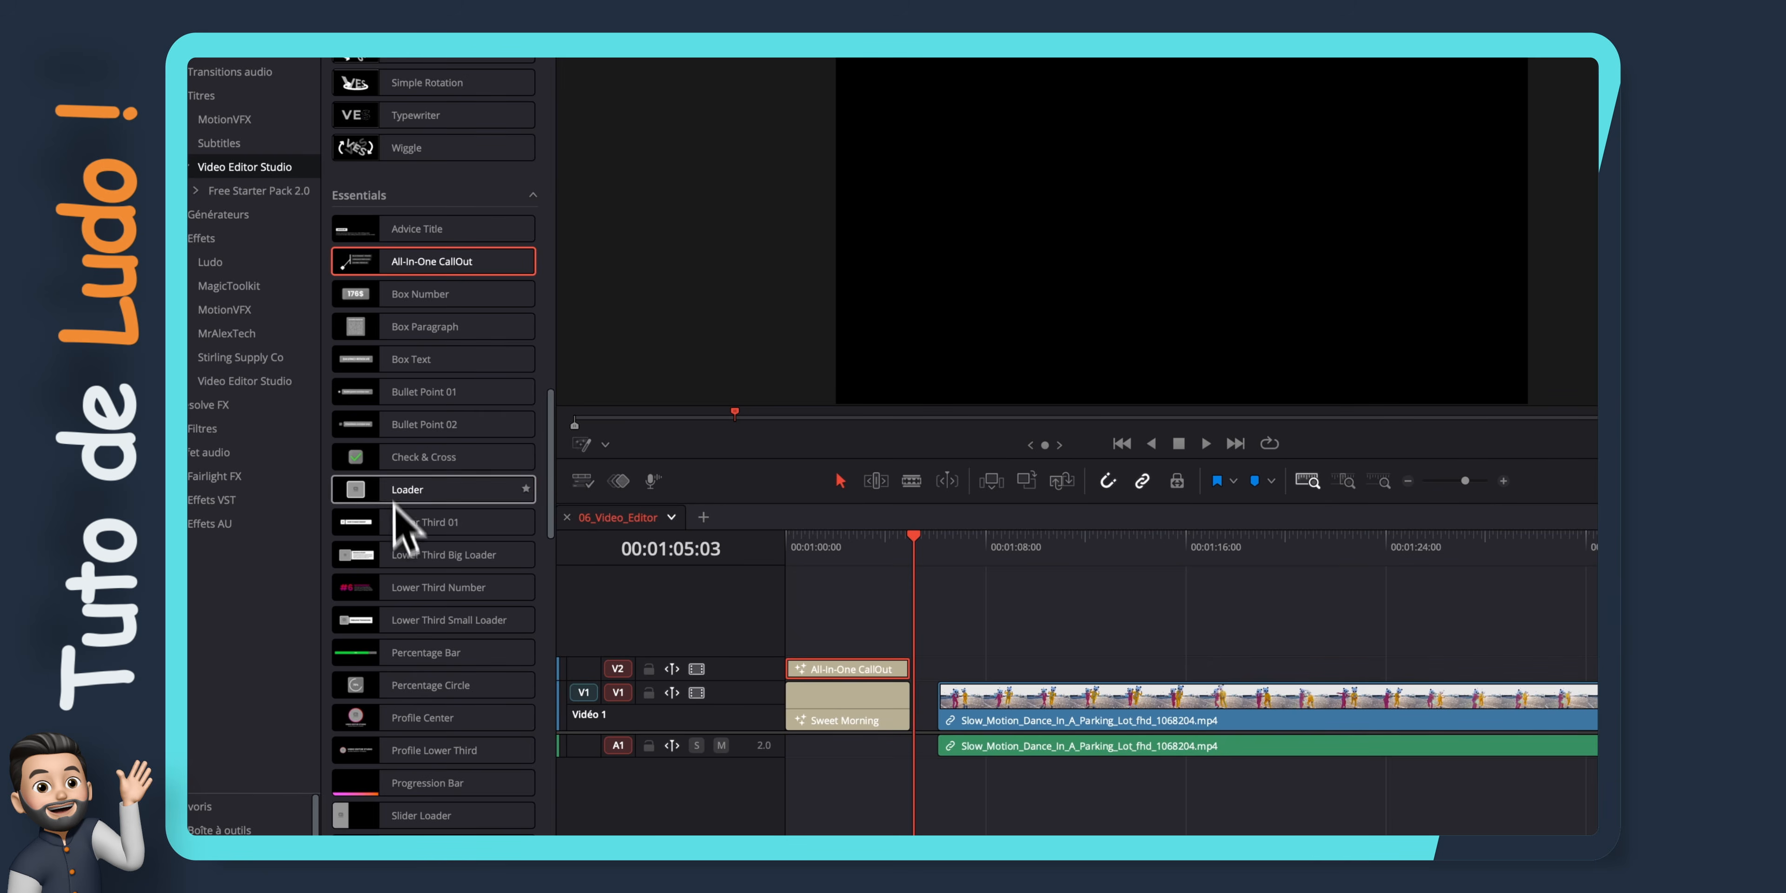
pyautogui.moveTo(424, 457); pyautogui.dragTo(807, 648)
pyautogui.click(790, 544)
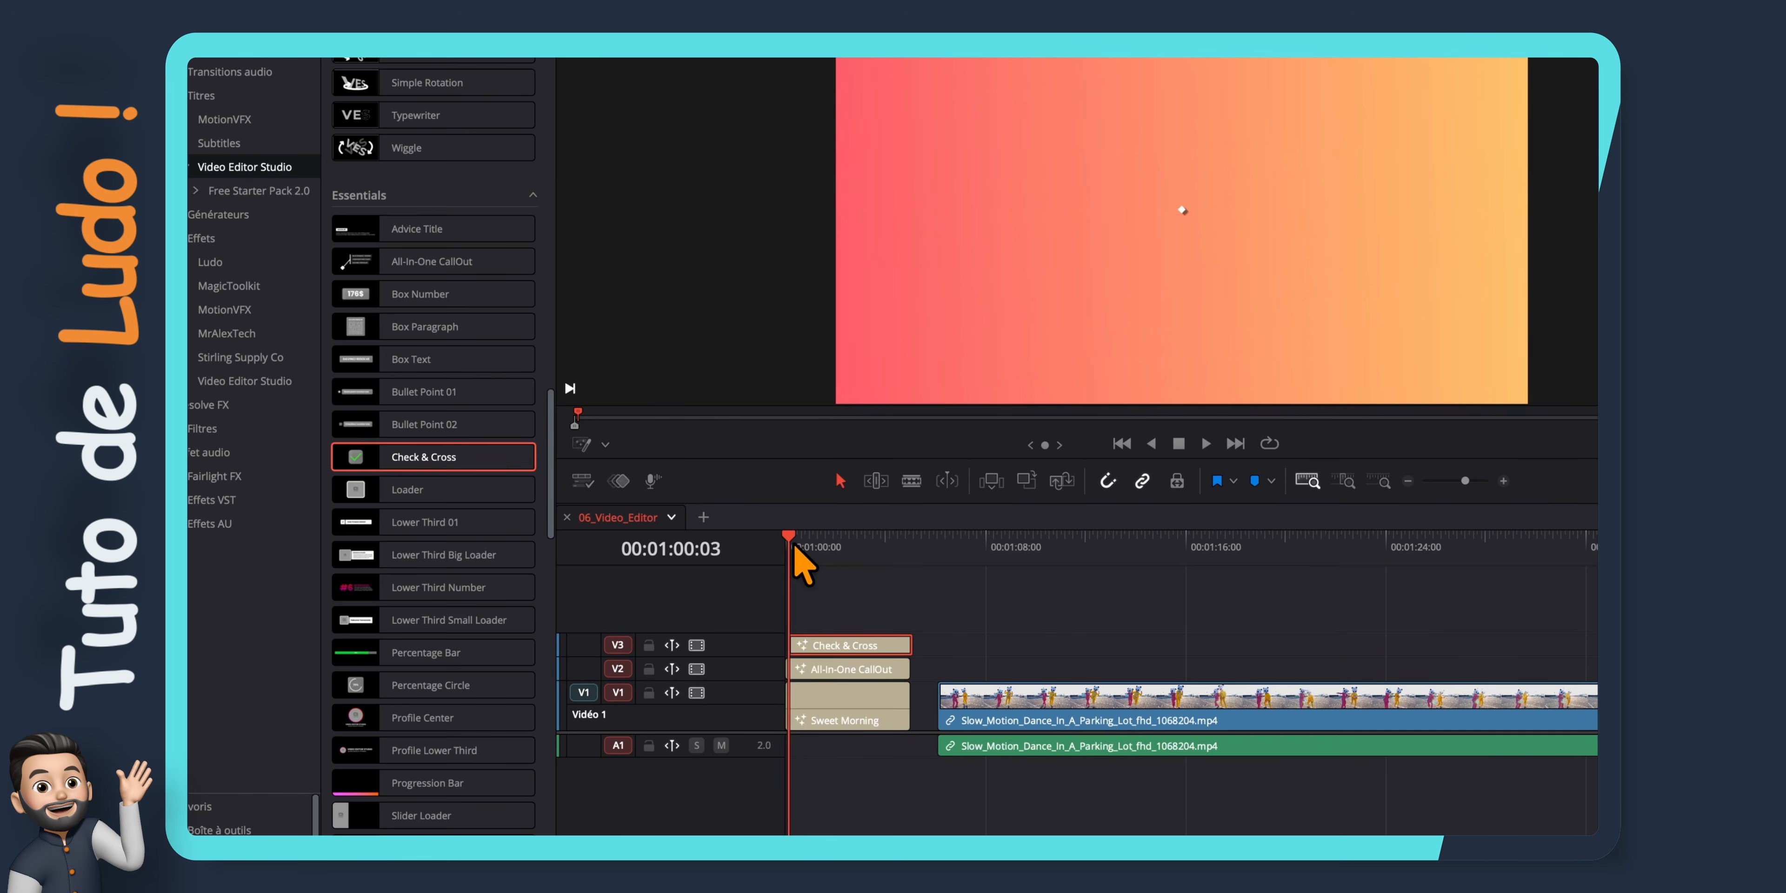
pyautogui.press('space')
pyautogui.press('space')
# Set the Check & Cross title's centre to X 0.265 and its Taille to 0.61
pyautogui.click(877, 638)
pyautogui.click(1558, 68)
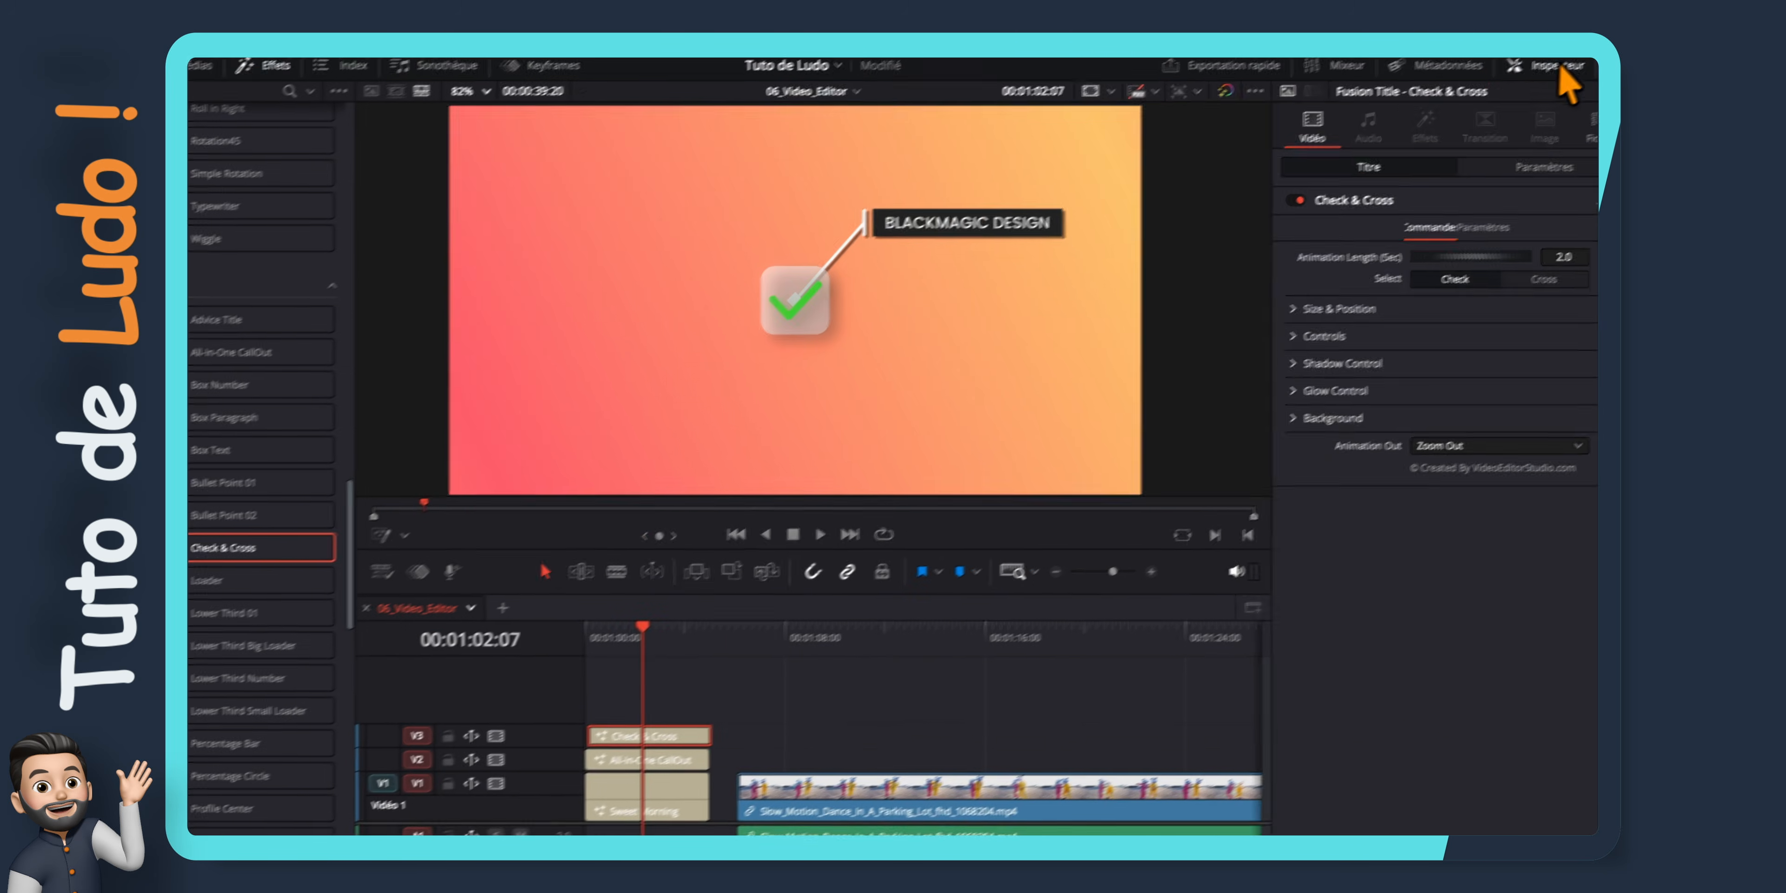
pyautogui.click(1249, 331)
pyautogui.moveTo(1405, 352); pyautogui.dragTo(1369, 352)
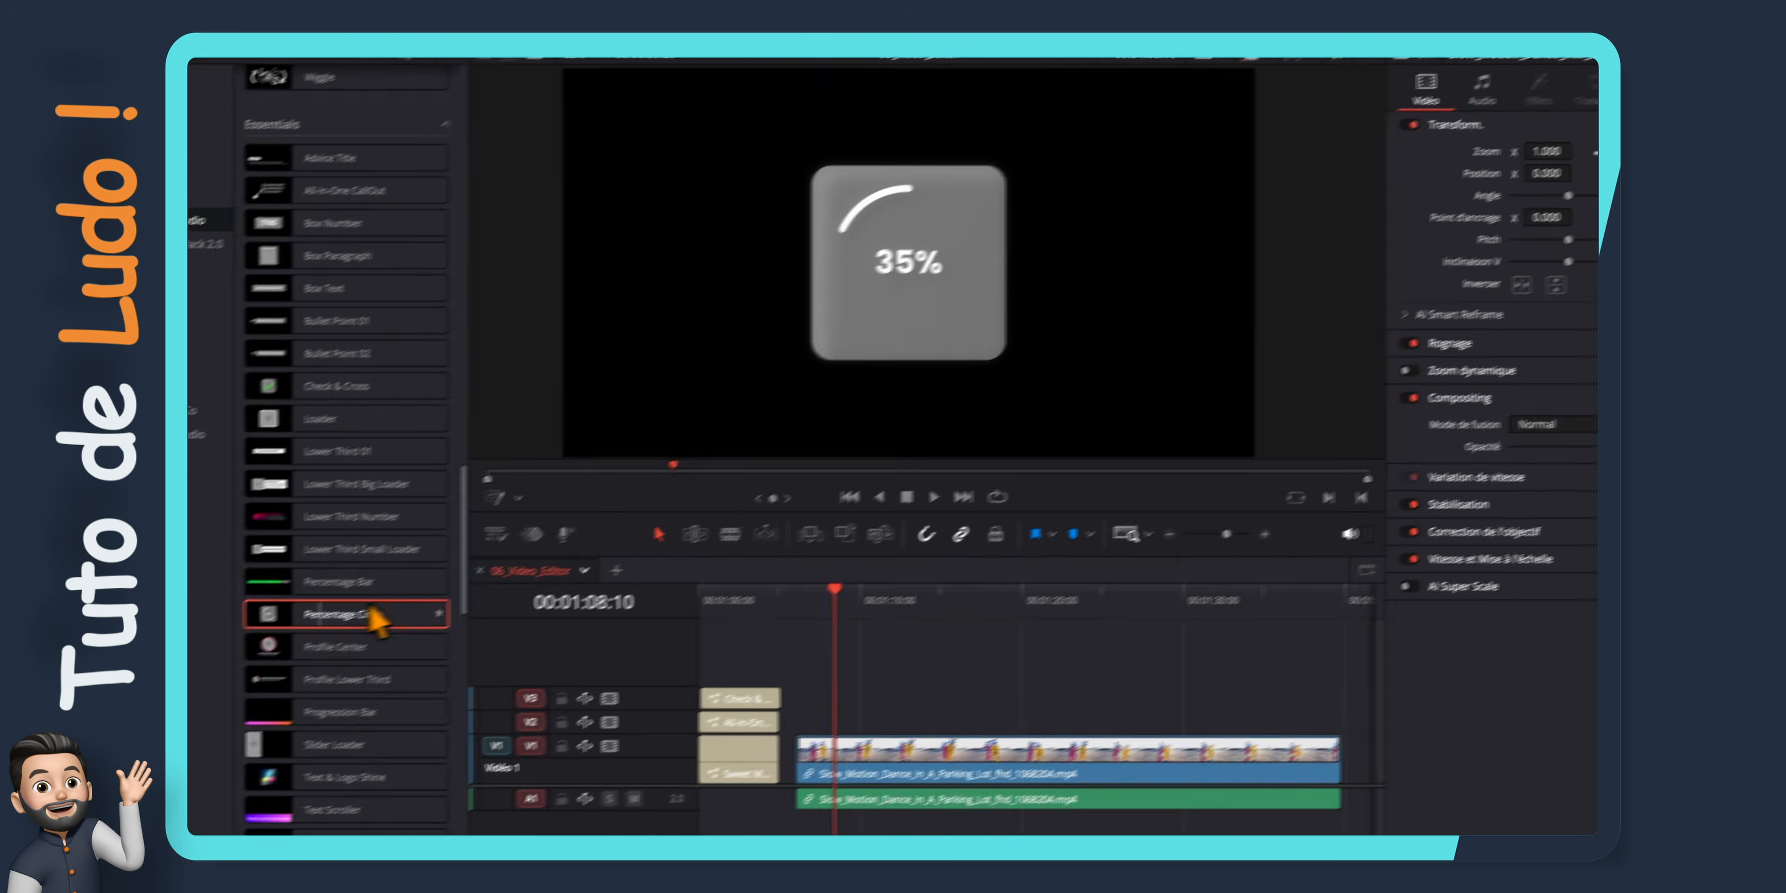
# Add the Percentage Circle title on video track 4, preview its animation and reposition it within the frame
pyautogui.moveTo(371, 618); pyautogui.dragTo(769, 670)
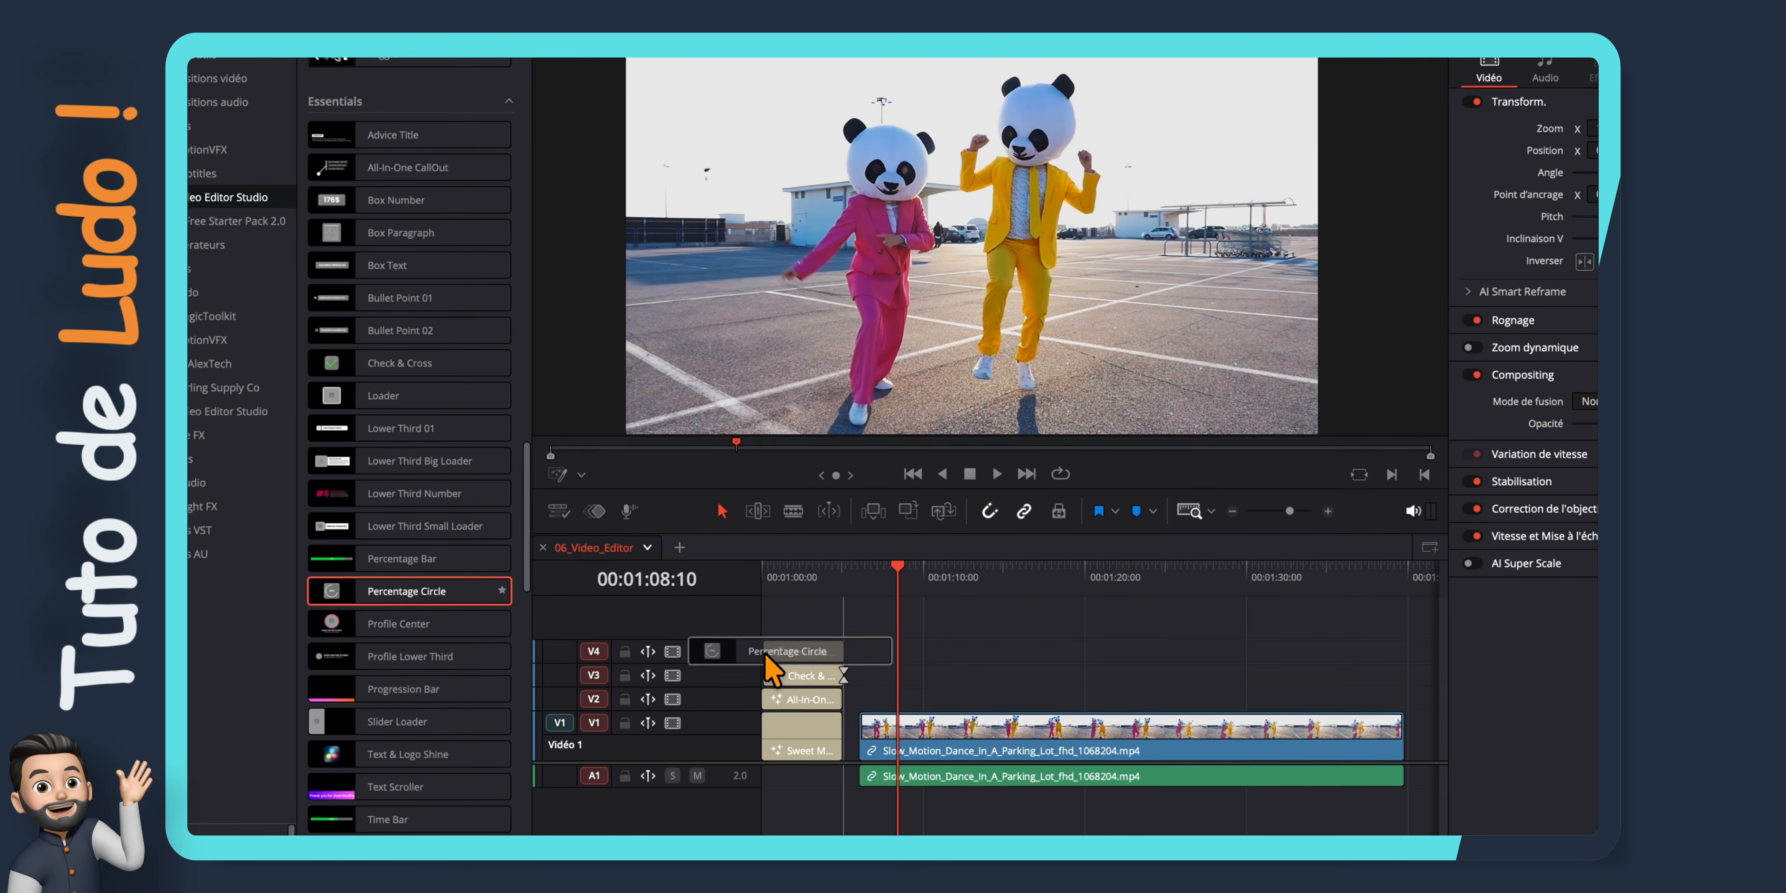
pyautogui.click(765, 577)
pyautogui.press('space')
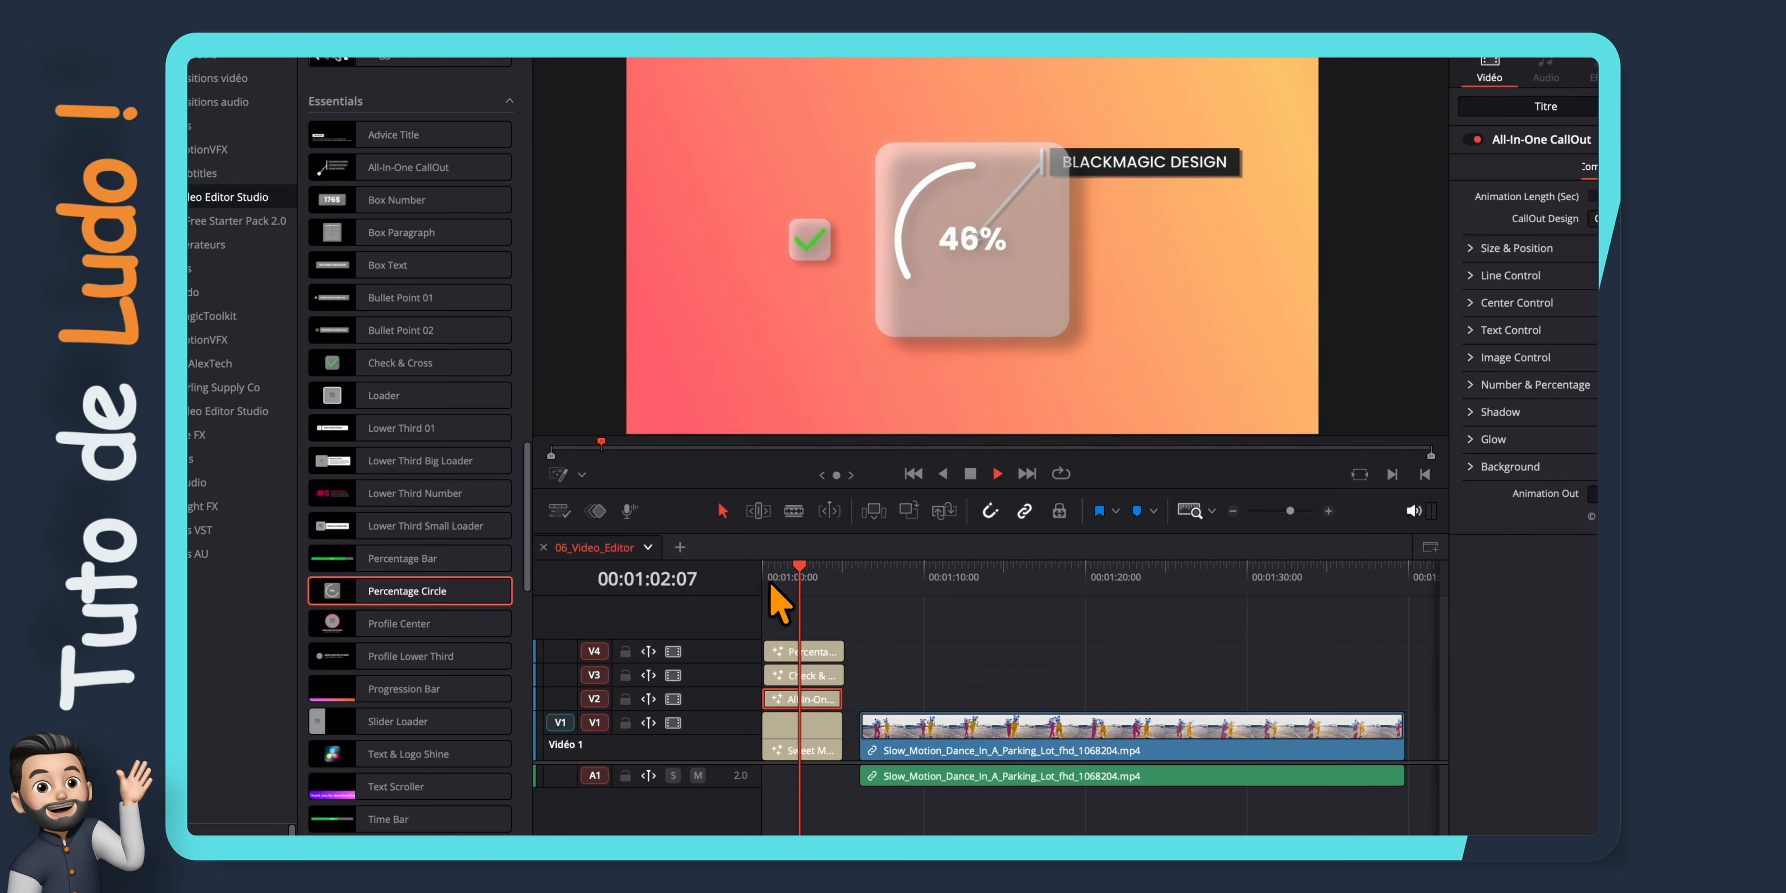
pyautogui.click(808, 651)
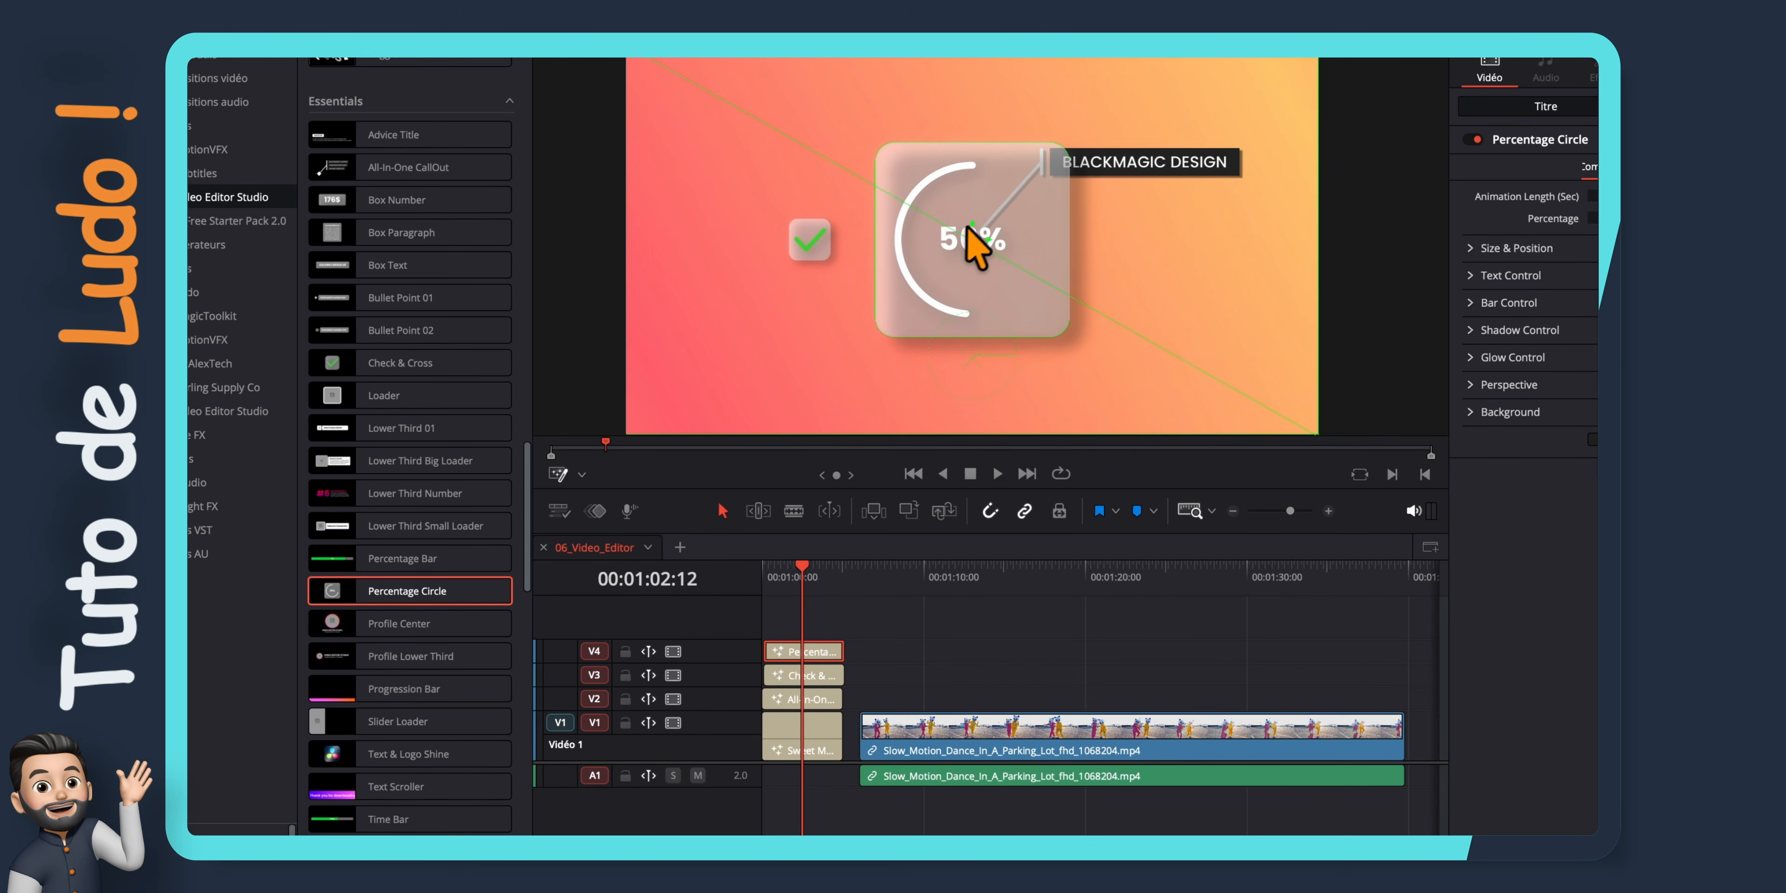
pyautogui.moveTo(966, 227); pyautogui.dragTo(1173, 321)
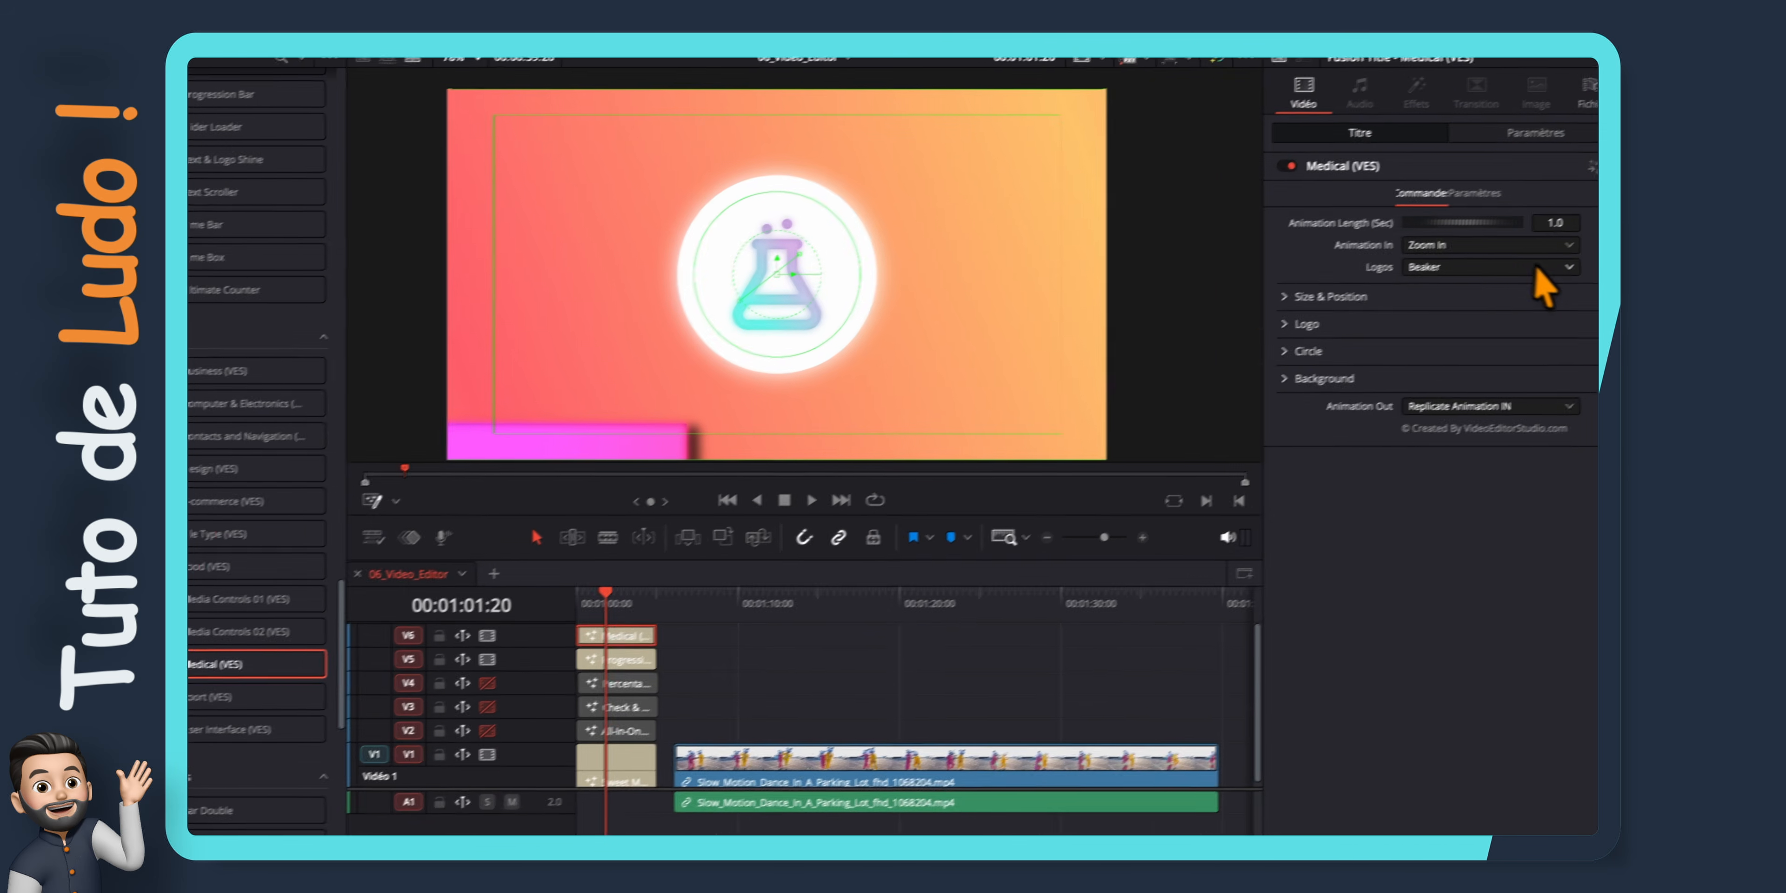
# Try the Medical Case logo on the Medical (VES) icon and set the logo to Stethoscope
pyautogui.click(1533, 280)
pyautogui.click(1478, 399)
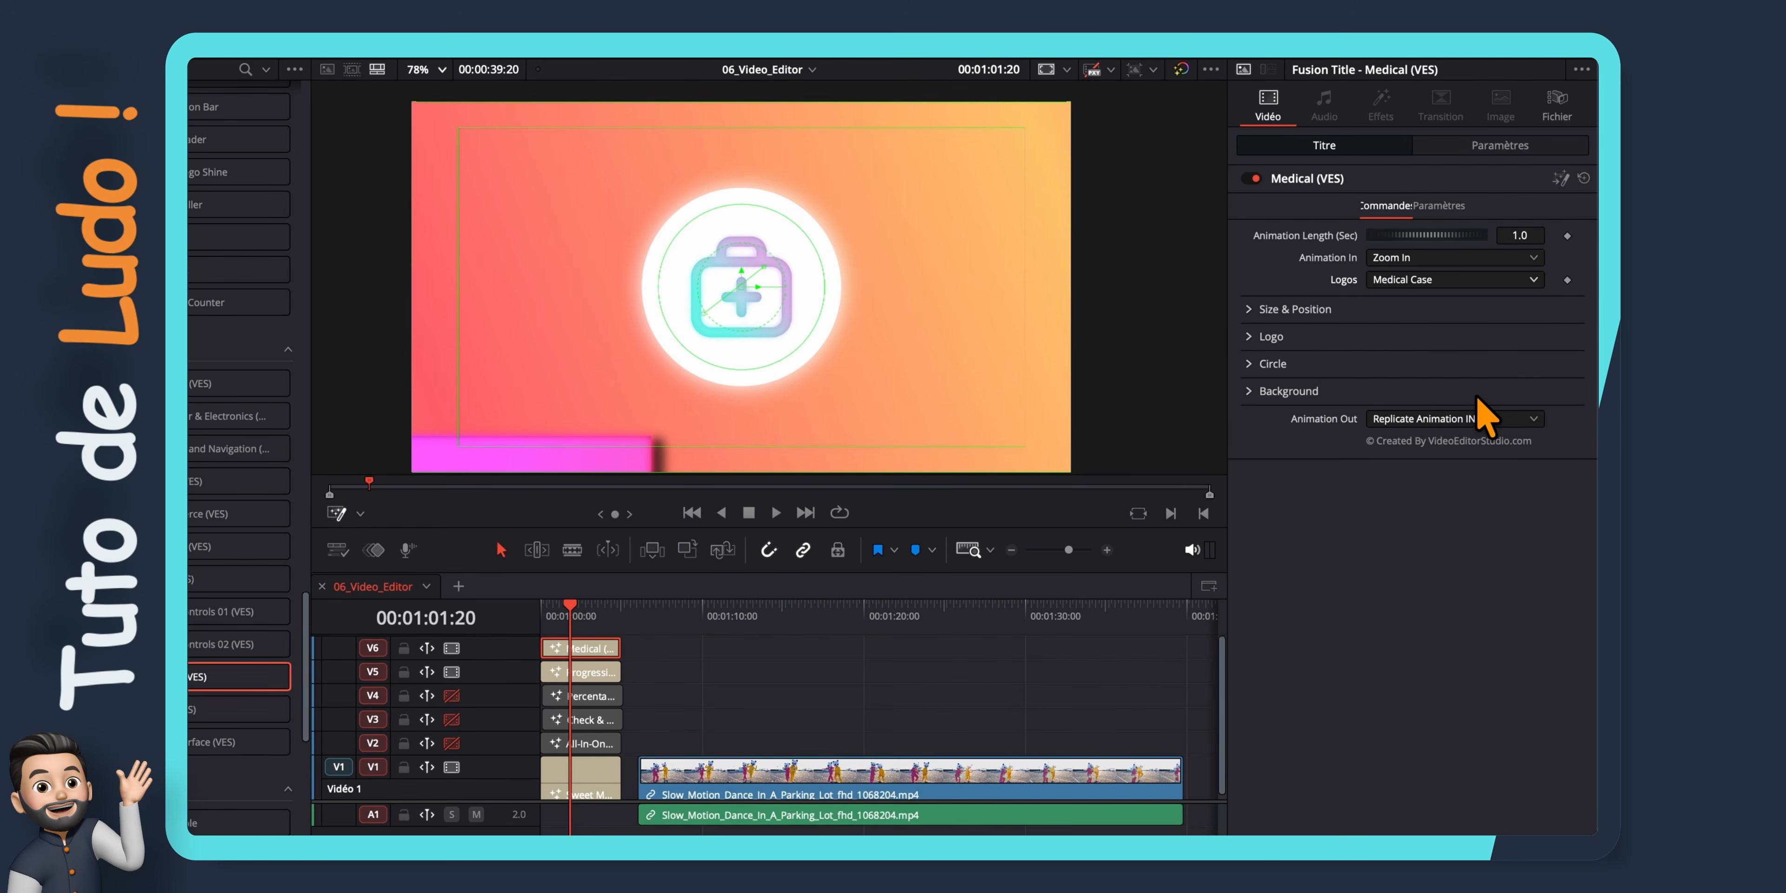
pyautogui.click(1518, 279)
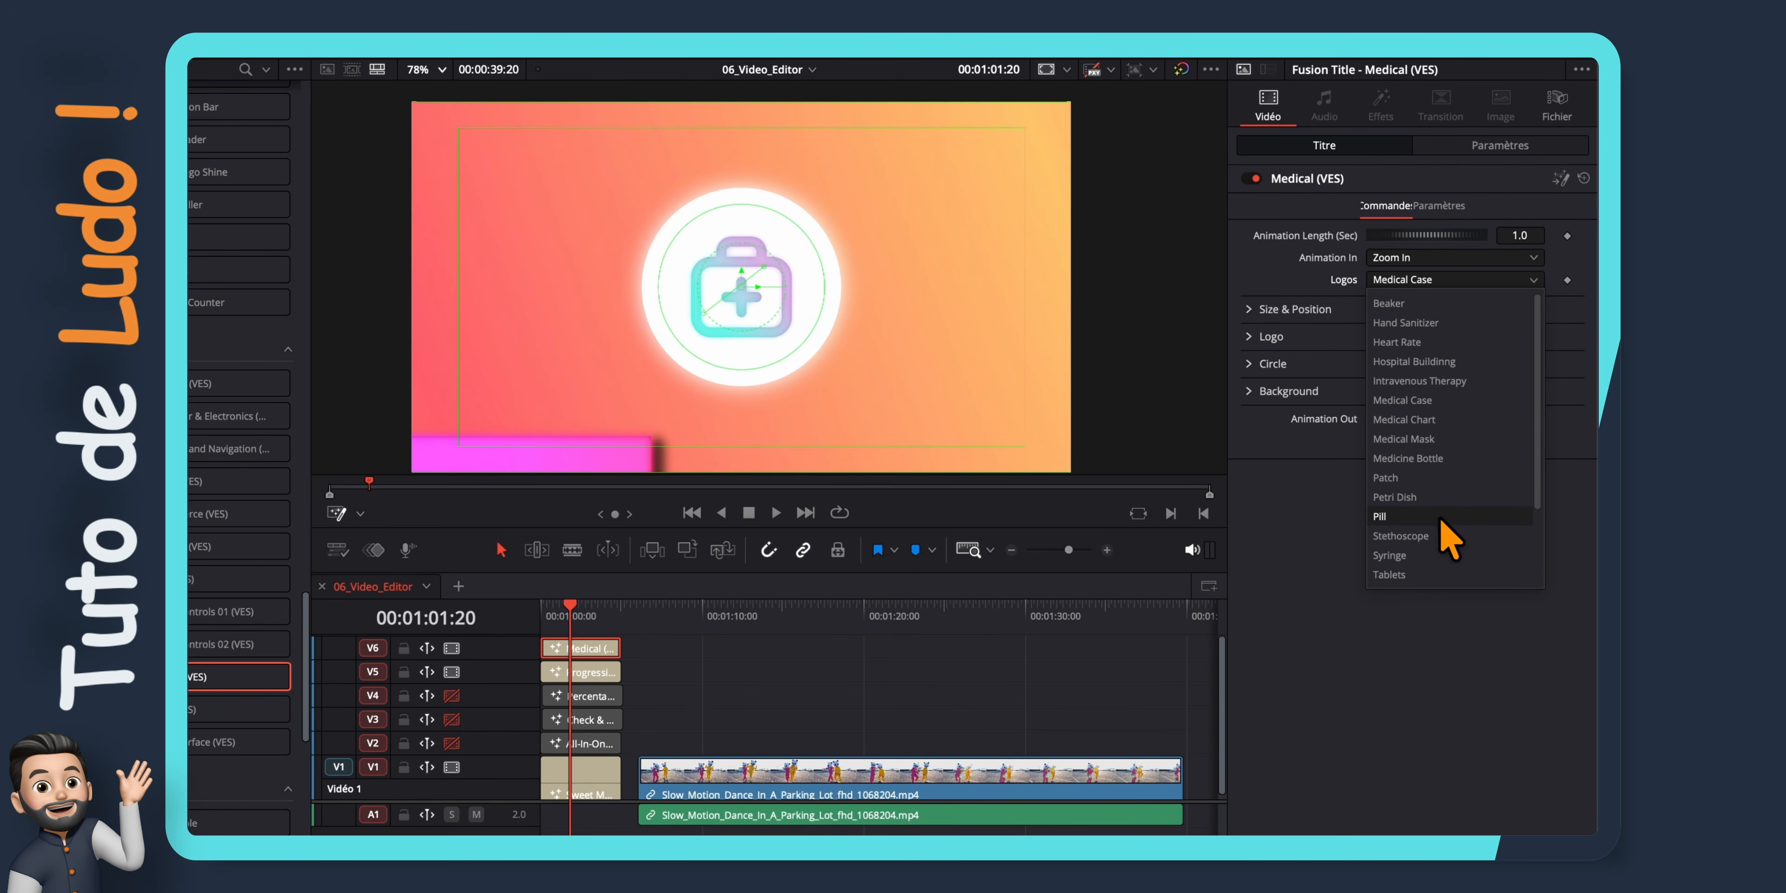
pyautogui.click(1437, 537)
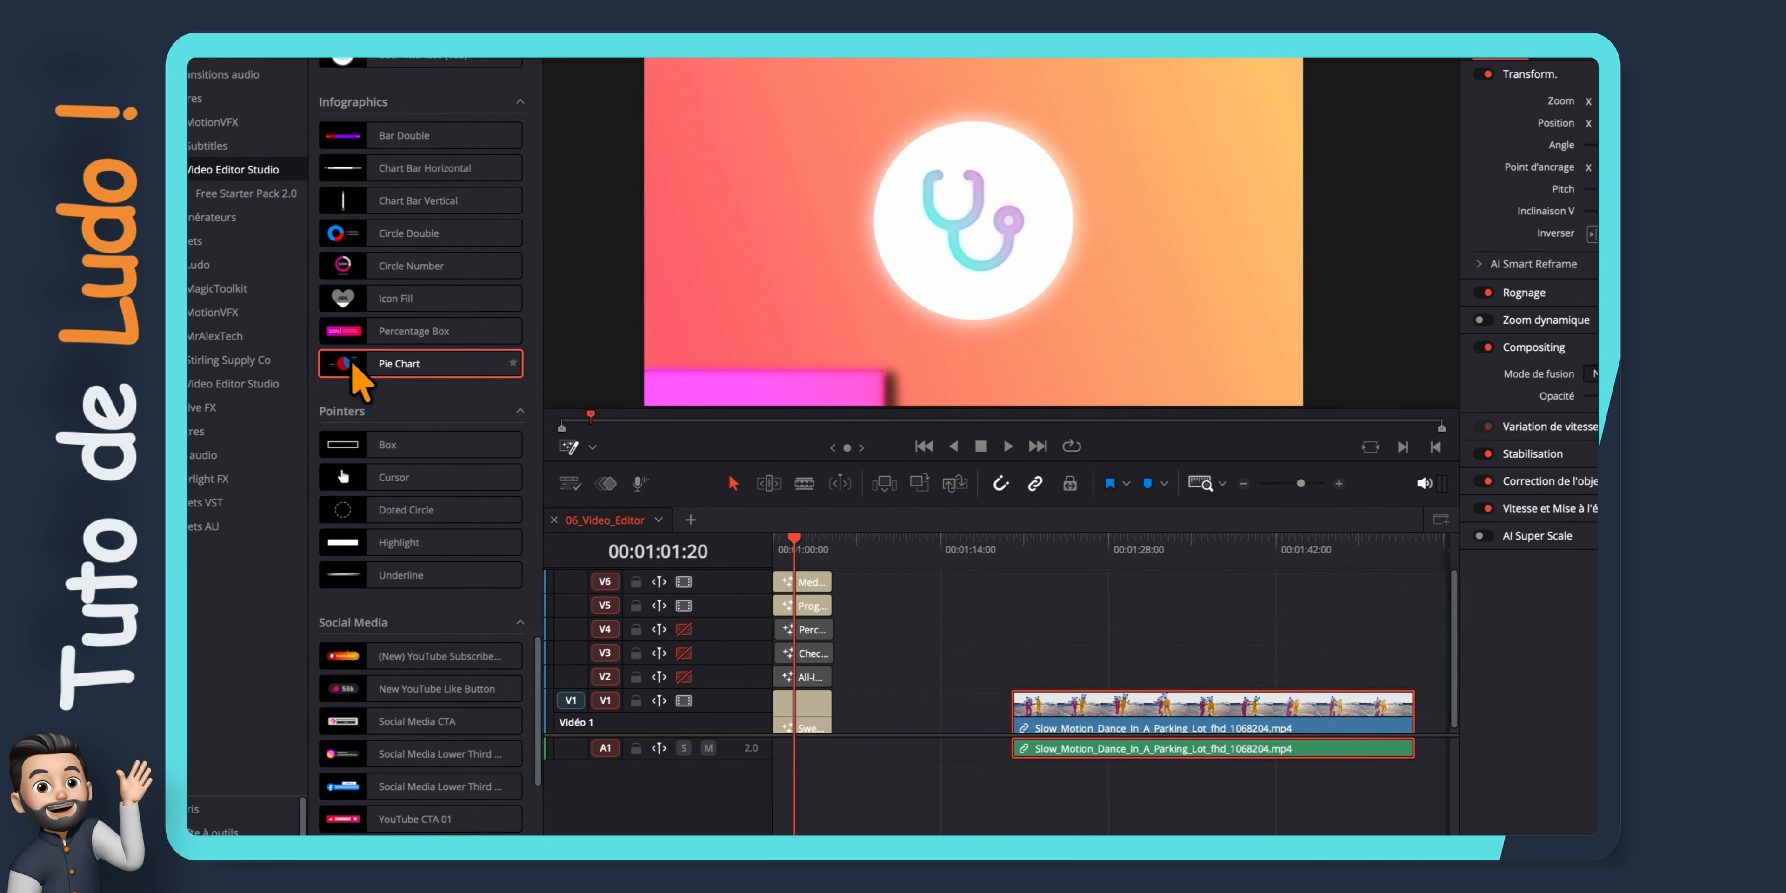
# Add the Pie Chart infographic on video track 2 after the callout, enable that track and play the chart
pyautogui.moveTo(415, 361); pyautogui.dragTo(909, 716)
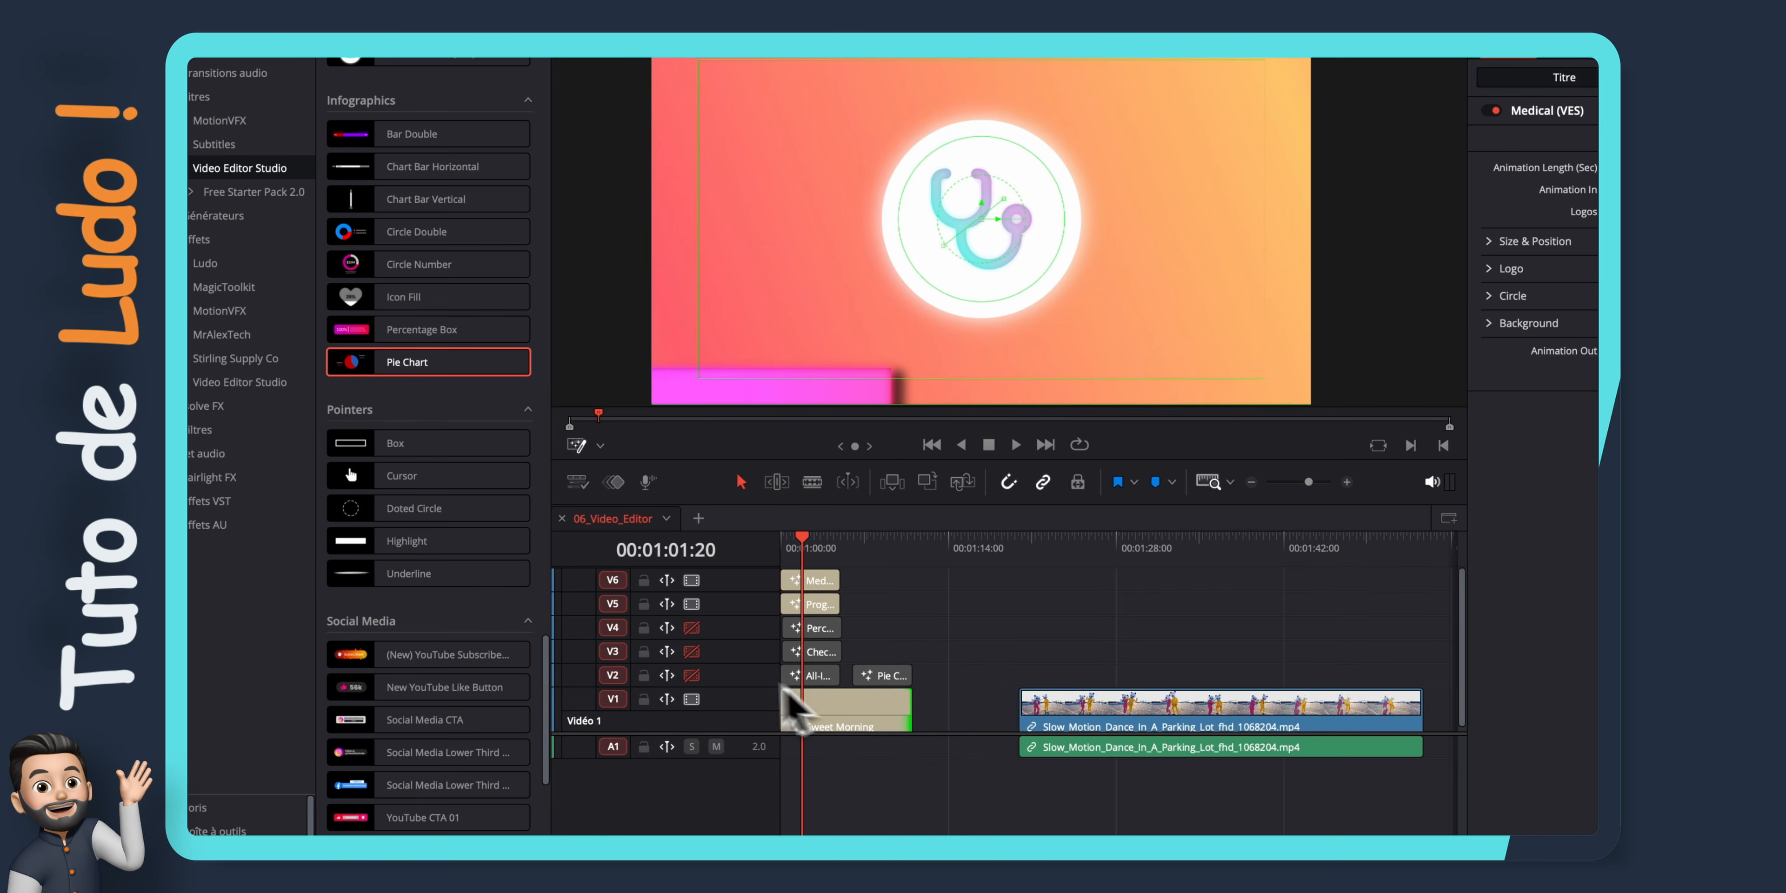
pyautogui.click(691, 675)
pyautogui.click(850, 544)
pyautogui.press('space')
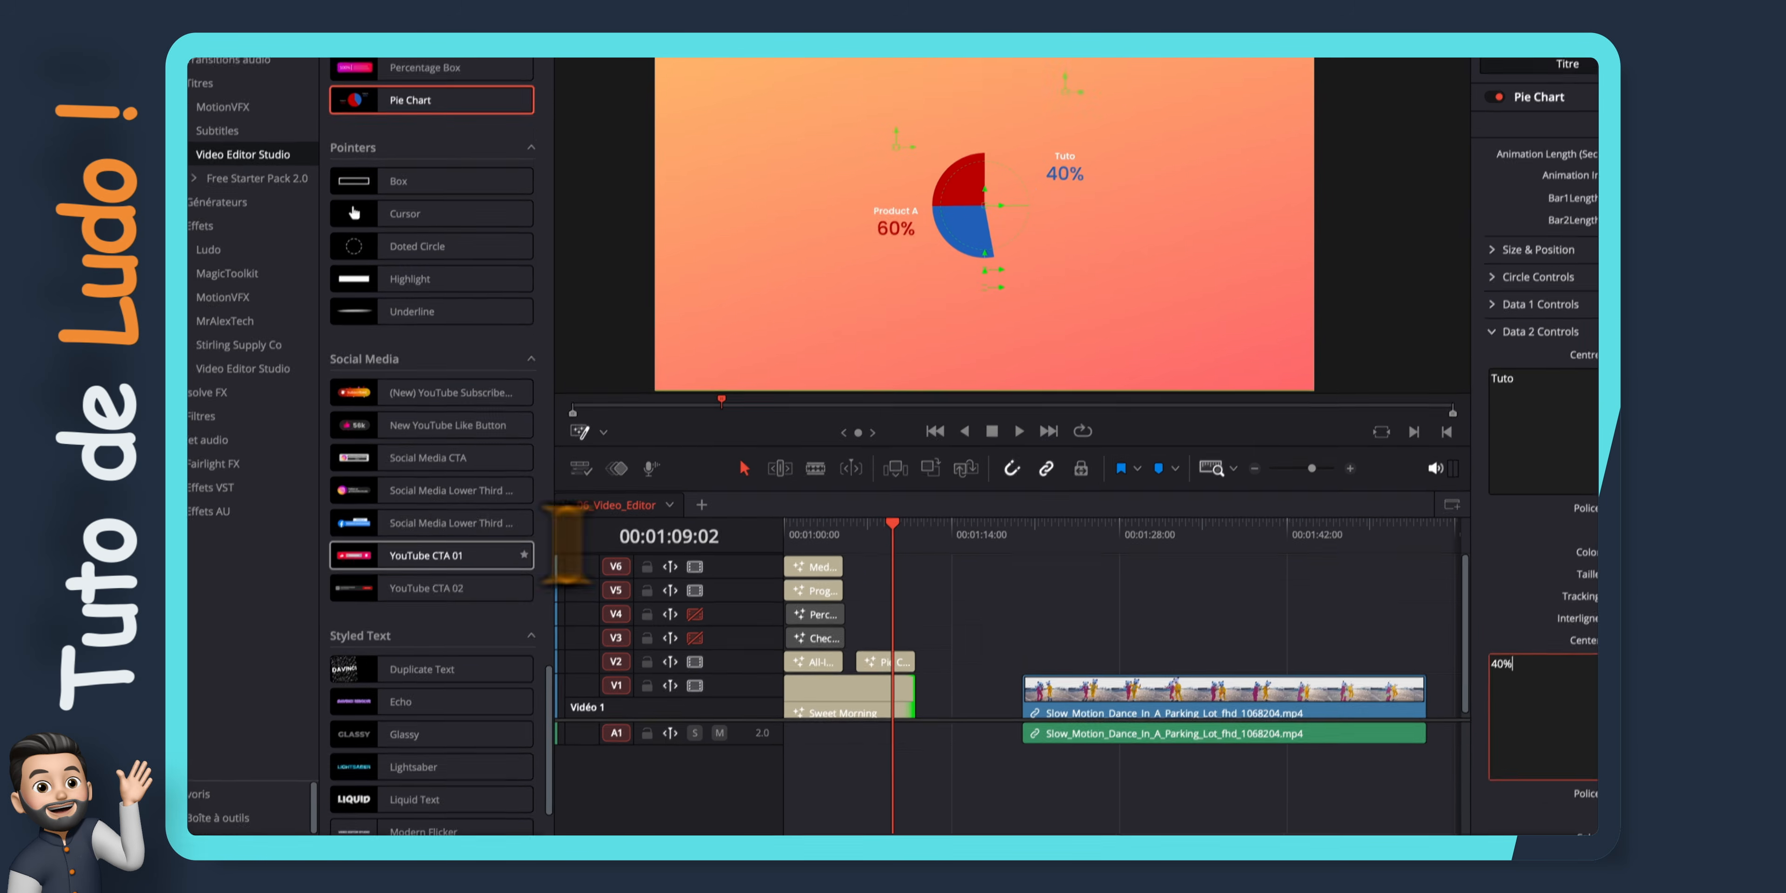
# Add the YouTube CTA 01 title on video track 3 above the pie chart, enable the track and preview it
pyautogui.moveTo(416, 552); pyautogui.dragTo(849, 610)
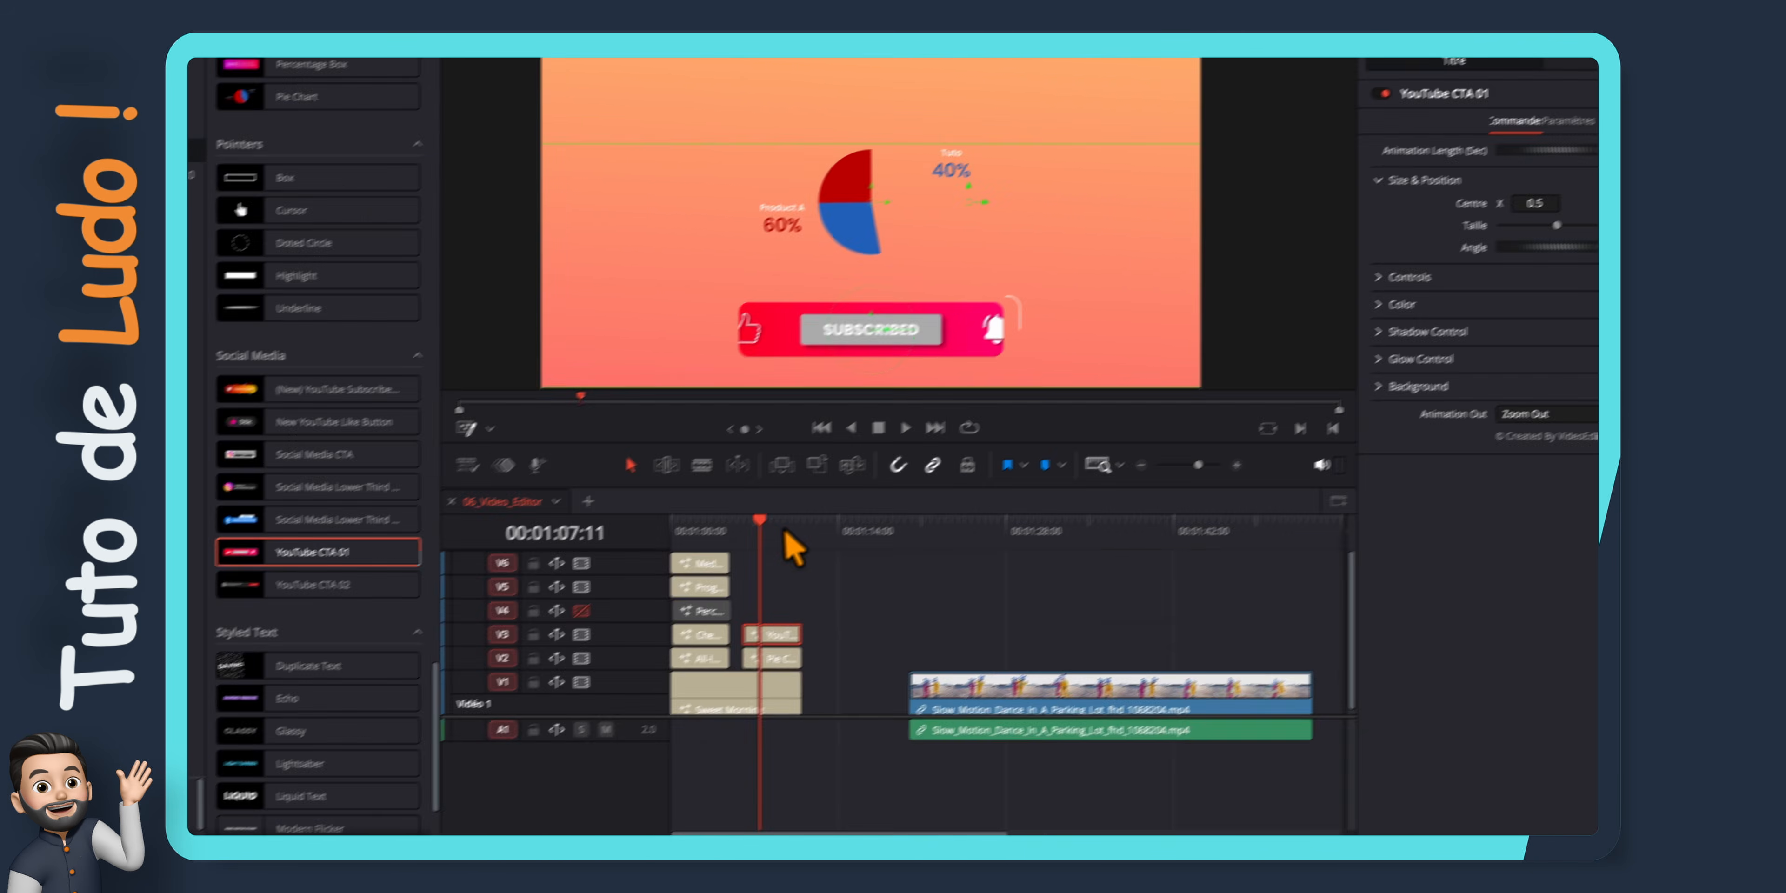
pyautogui.click(624, 601)
pyautogui.press('space')
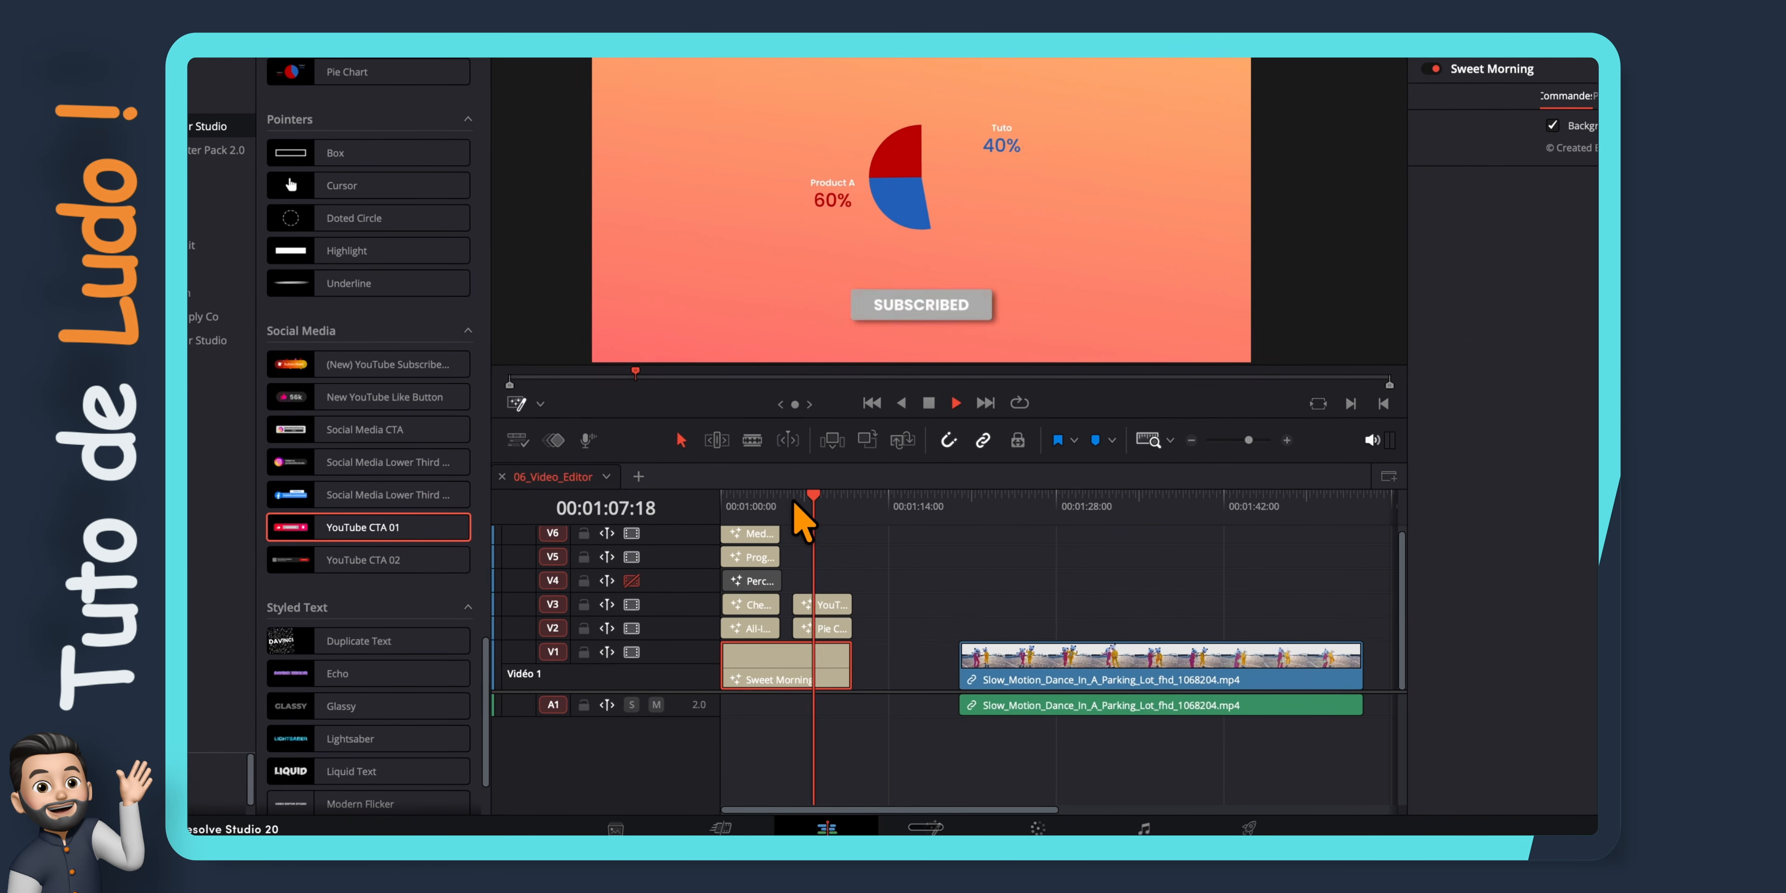
# Apply the Glass Effect from Video Editor Studio's Free Starter Pack 2.0 to the parking-lot dance clip on video track 1
pyautogui.press('space')
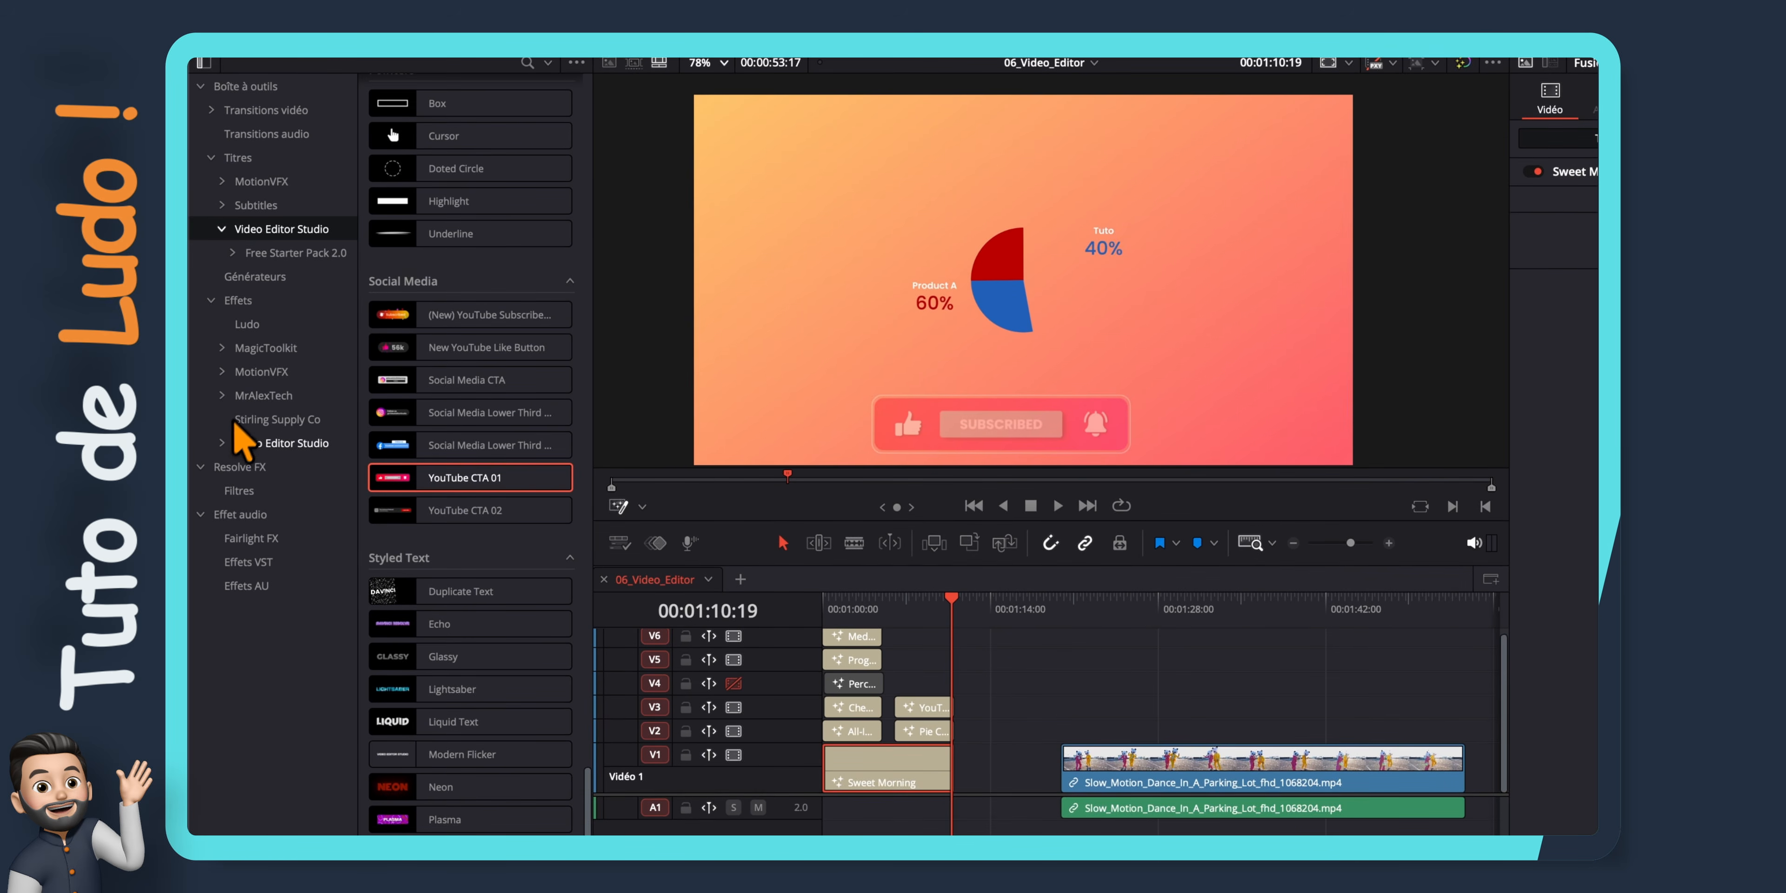
pyautogui.click(267, 464)
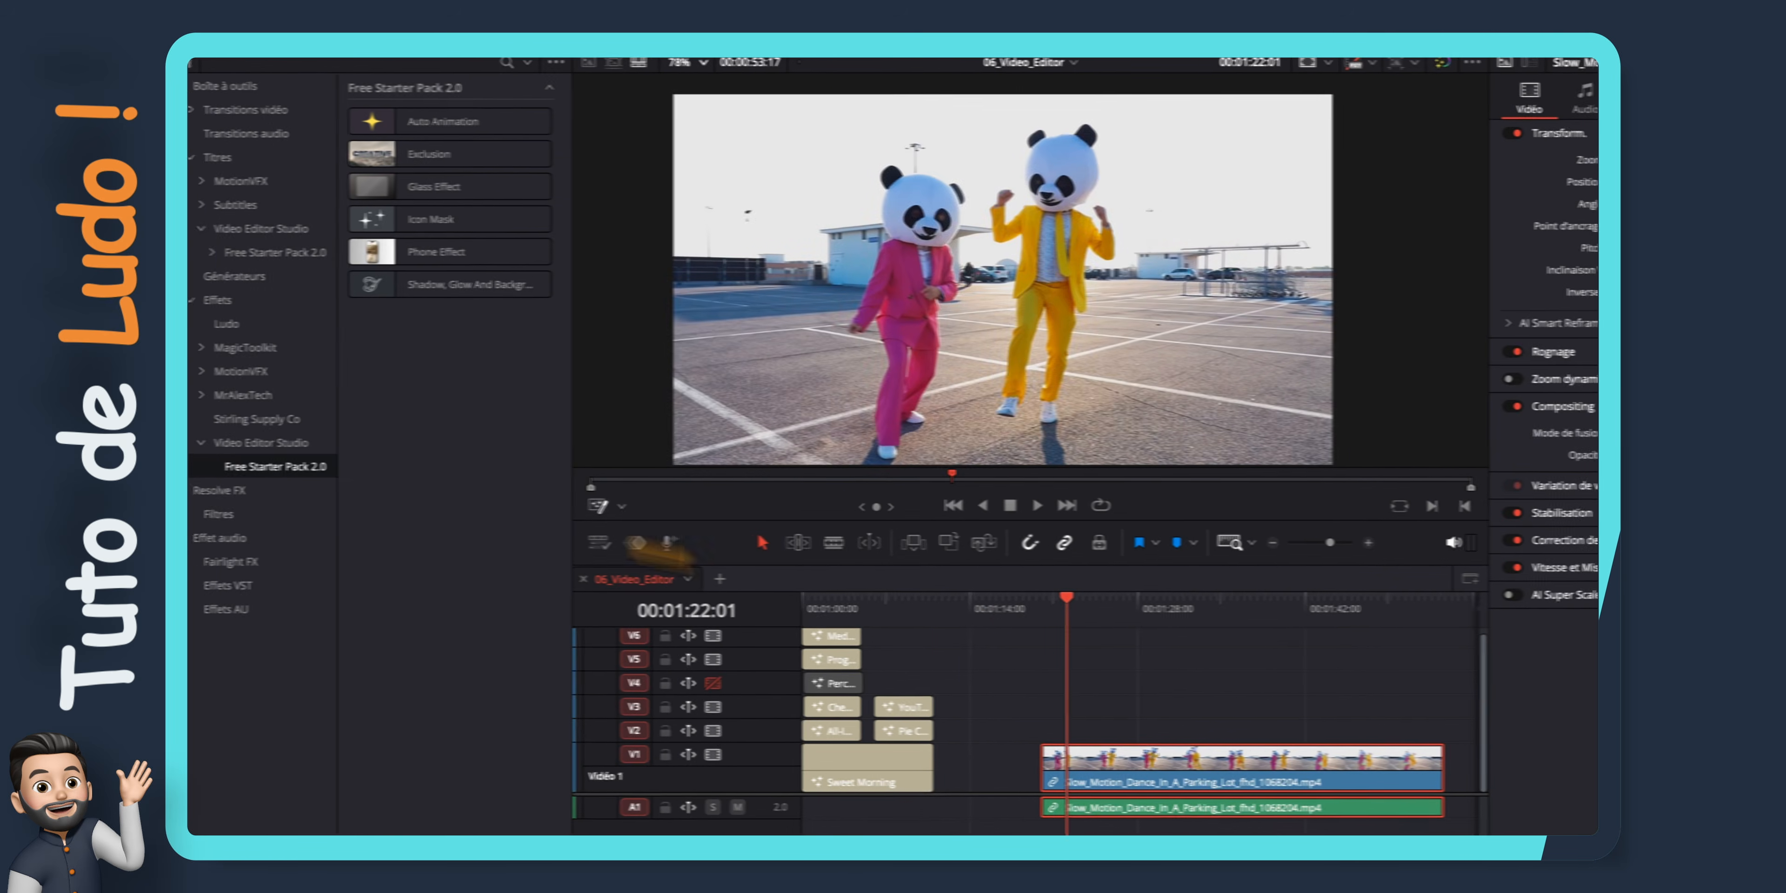
pyautogui.moveTo(1091, 603); pyautogui.dragTo(1216, 603)
pyautogui.moveTo(587, 260); pyautogui.dragTo(1122, 763)
pyautogui.moveTo(926, 737); pyautogui.dragTo(925, 736)
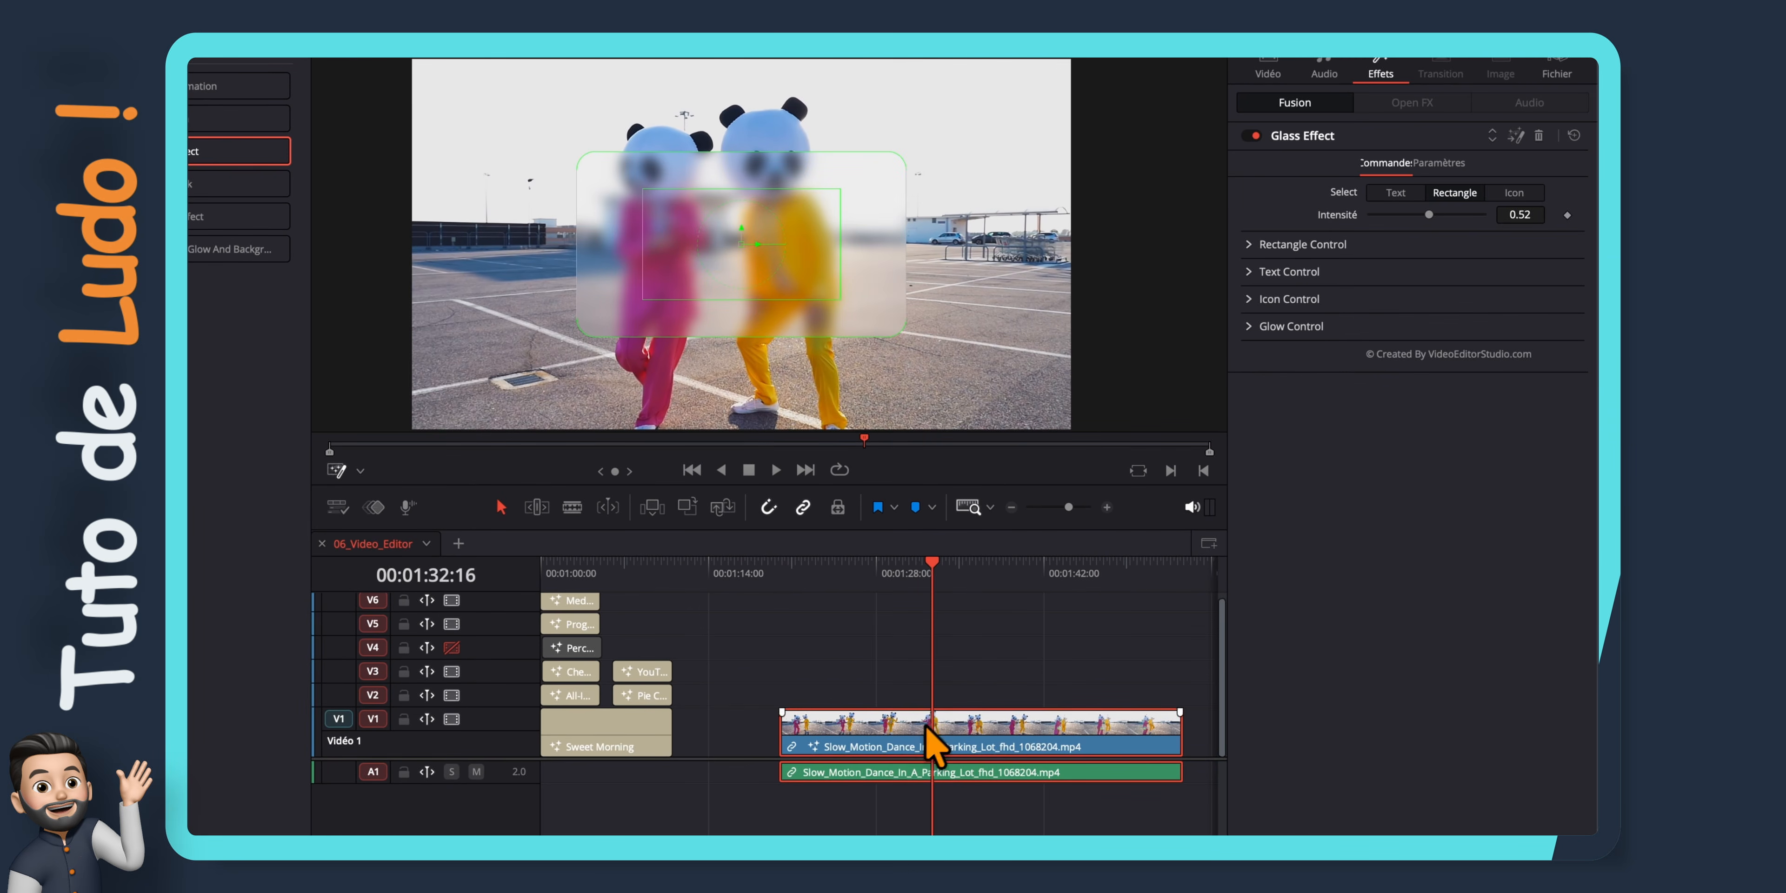
# Set the glass intensity to 0.811 and place its rectangle over the panda heads, with width 0.386 and height 0.378
pyautogui.moveTo(1439, 222); pyautogui.dragTo(1463, 223)
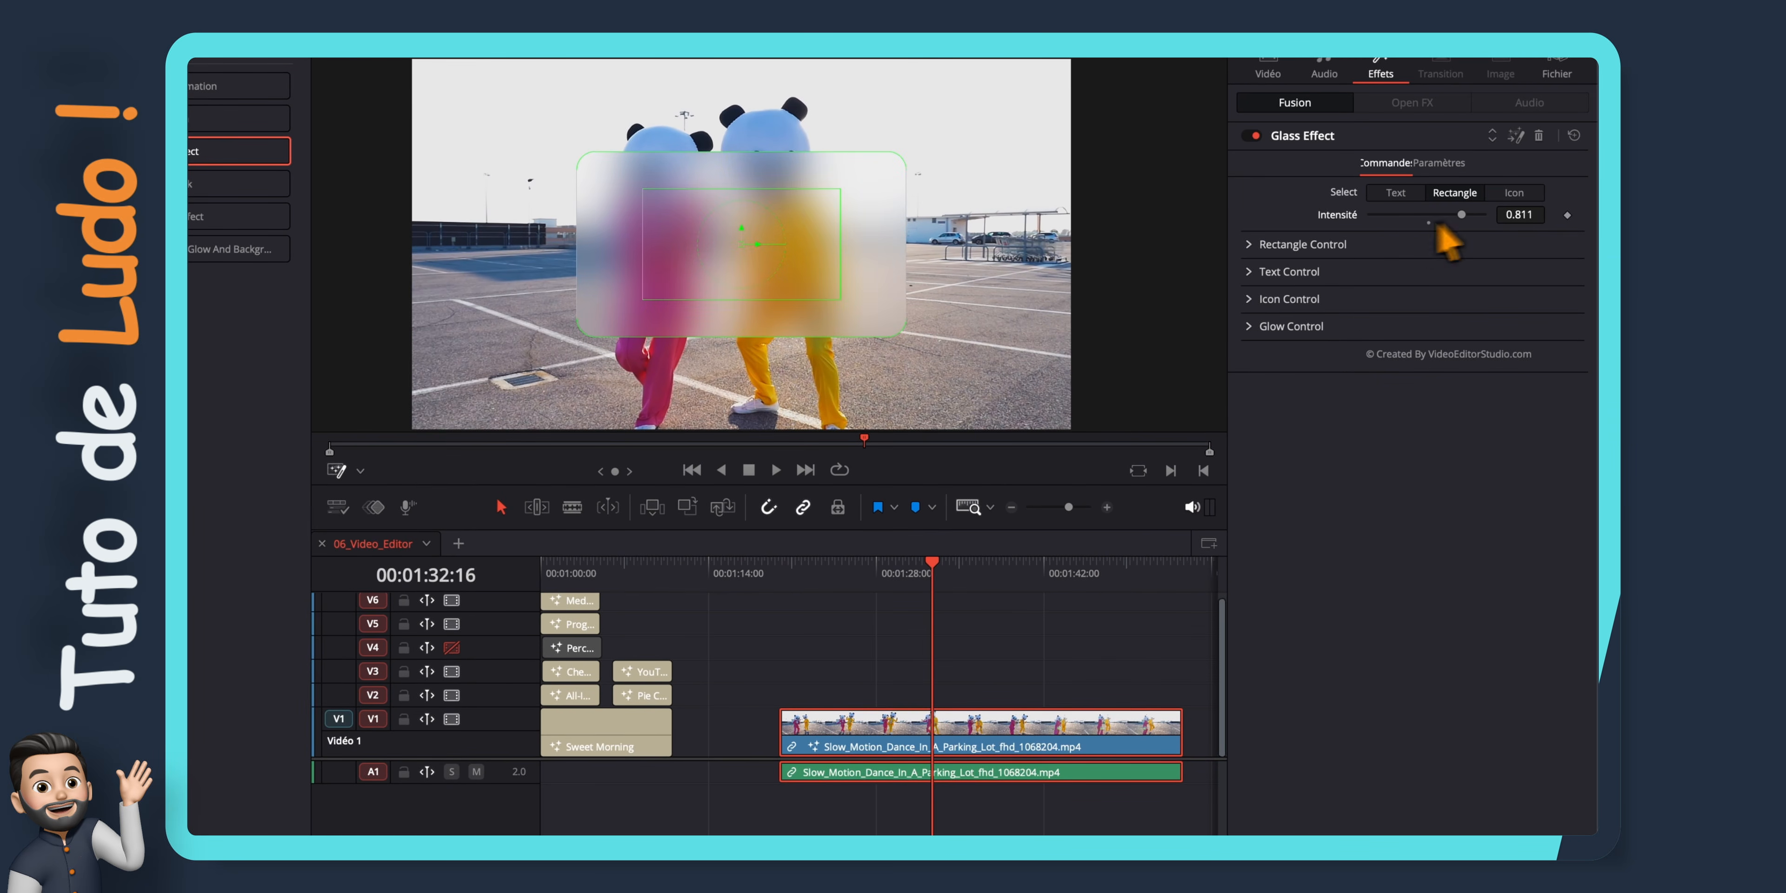
pyautogui.click(1251, 245)
pyautogui.moveTo(1475, 281); pyautogui.dragTo(1390, 355)
pyautogui.moveTo(1519, 355); pyautogui.dragTo(1588, 356)
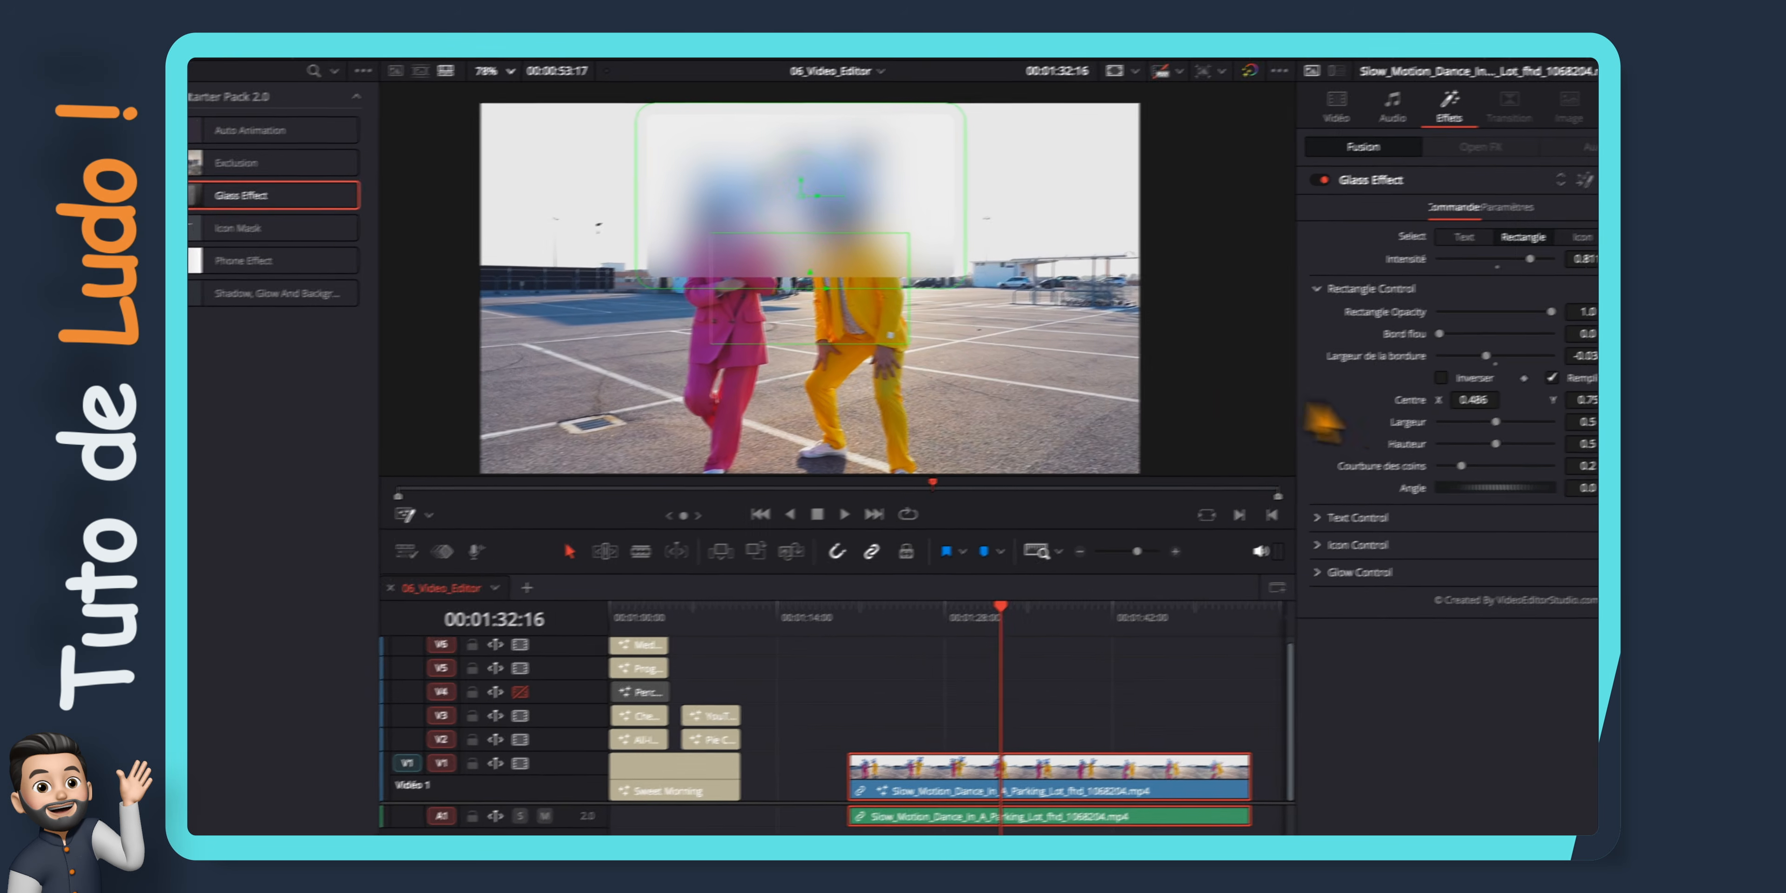
pyautogui.moveTo(1426, 378); pyautogui.dragTo(1413, 380)
pyautogui.moveTo(1427, 456); pyautogui.dragTo(1414, 458)
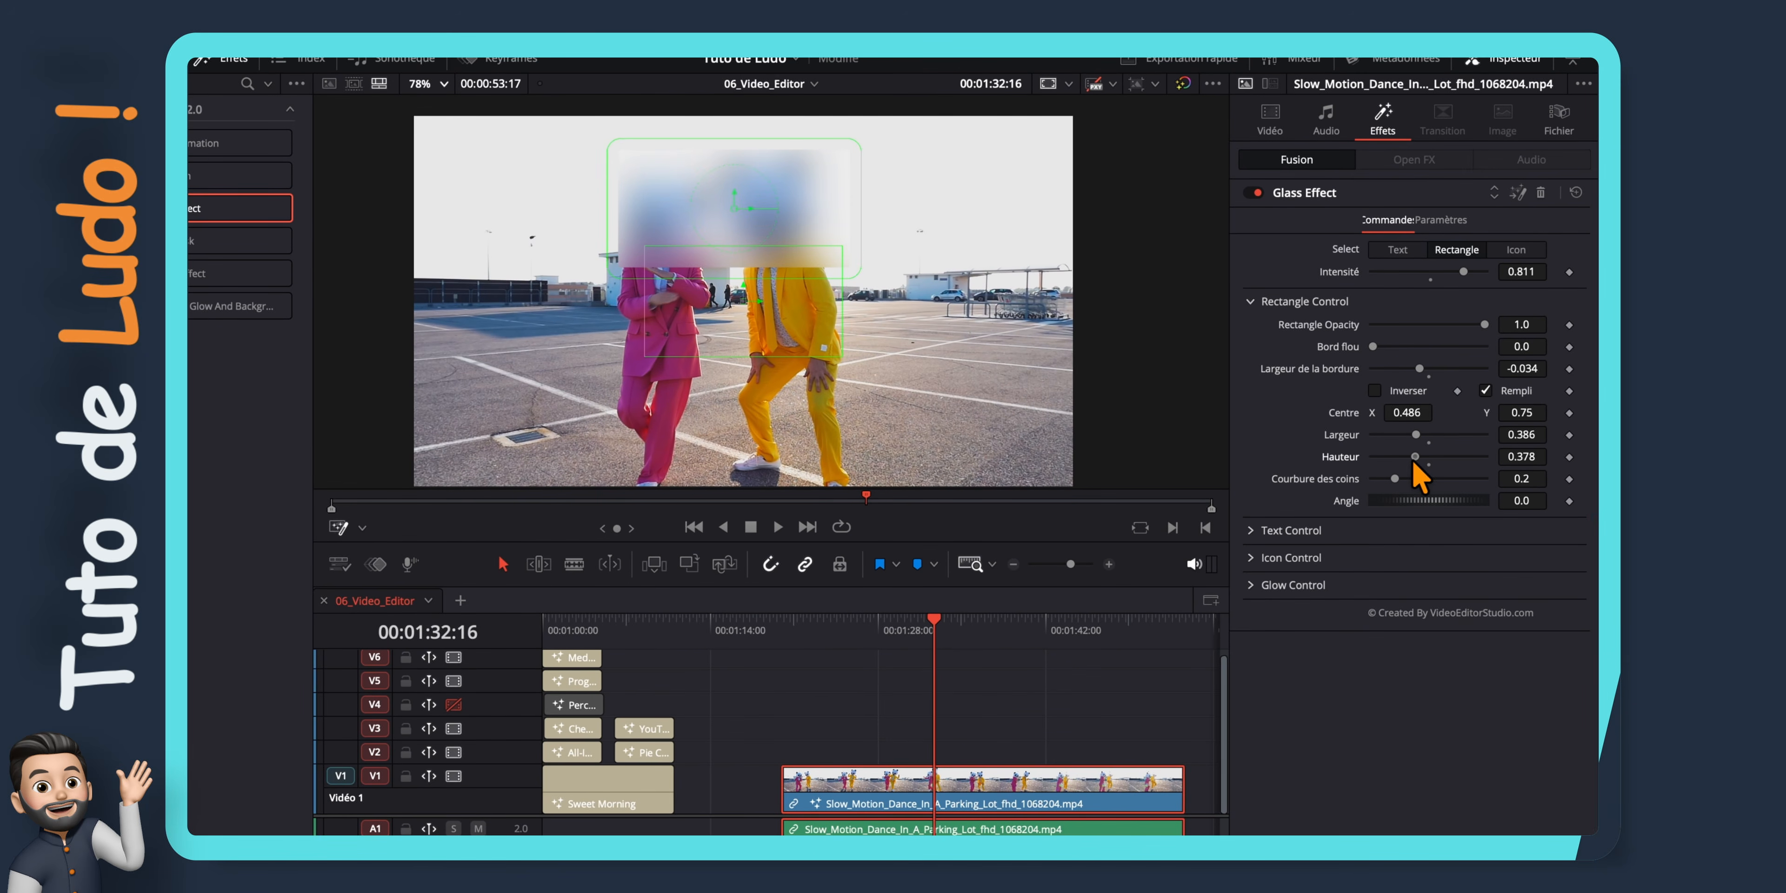
# Try the Icon shape for the Glass Effect, switch it to Text and set the intensity to 0.37
pyautogui.click(1516, 251)
pyautogui.click(1397, 251)
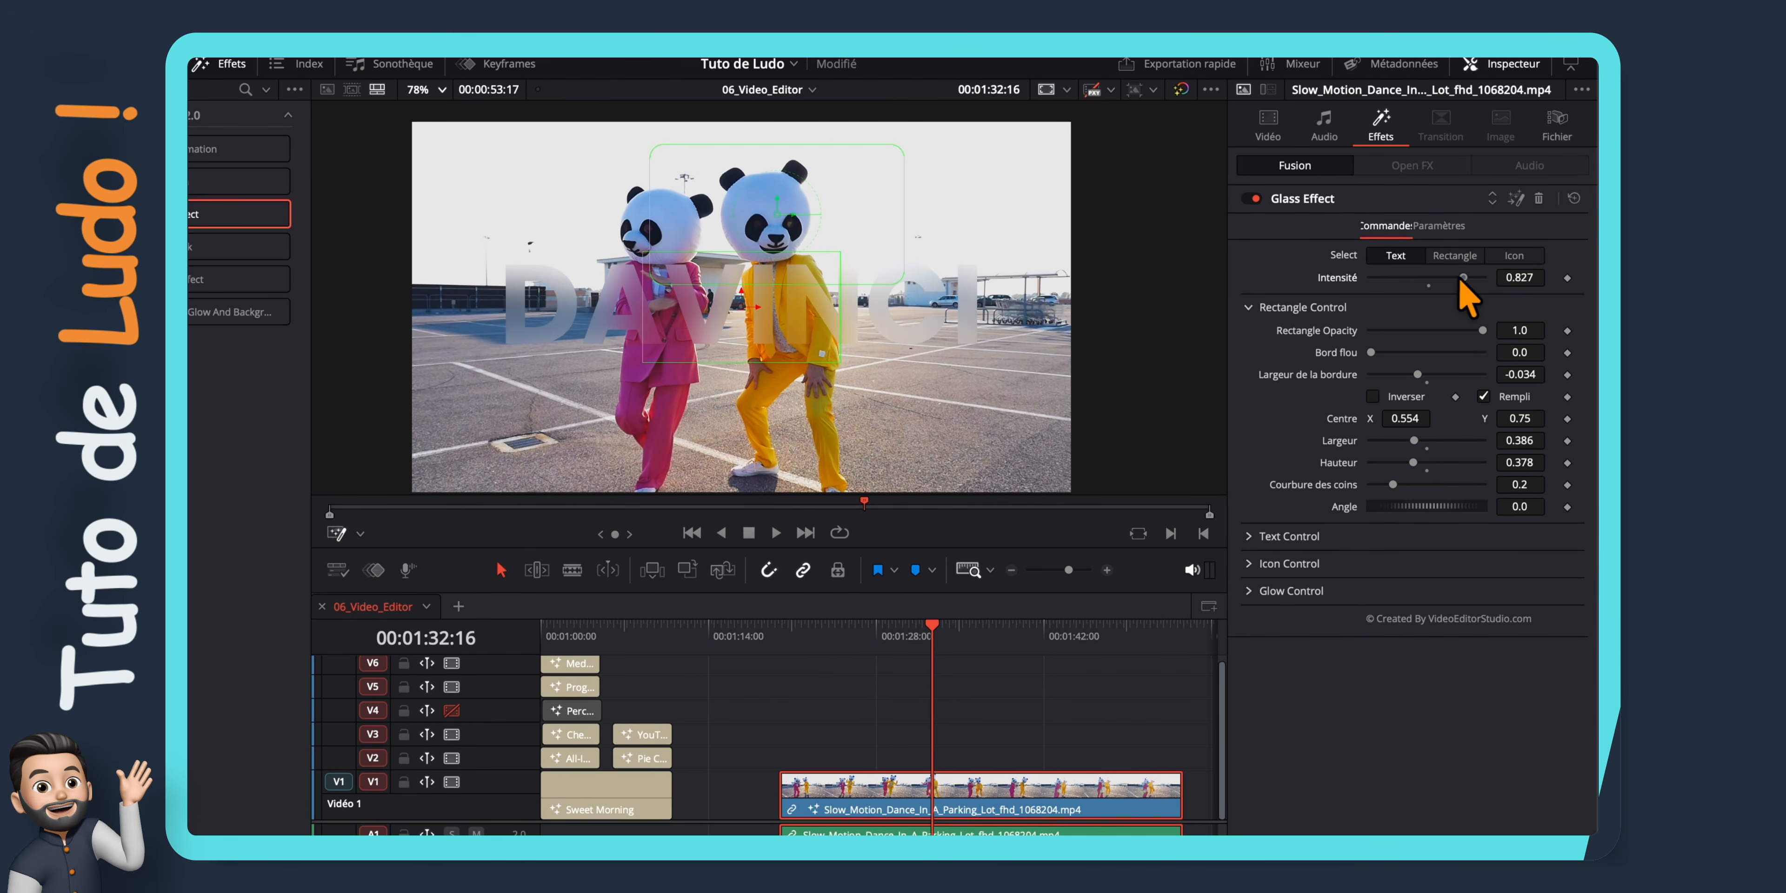
pyautogui.moveTo(1460, 280); pyautogui.dragTo(1511, 286)
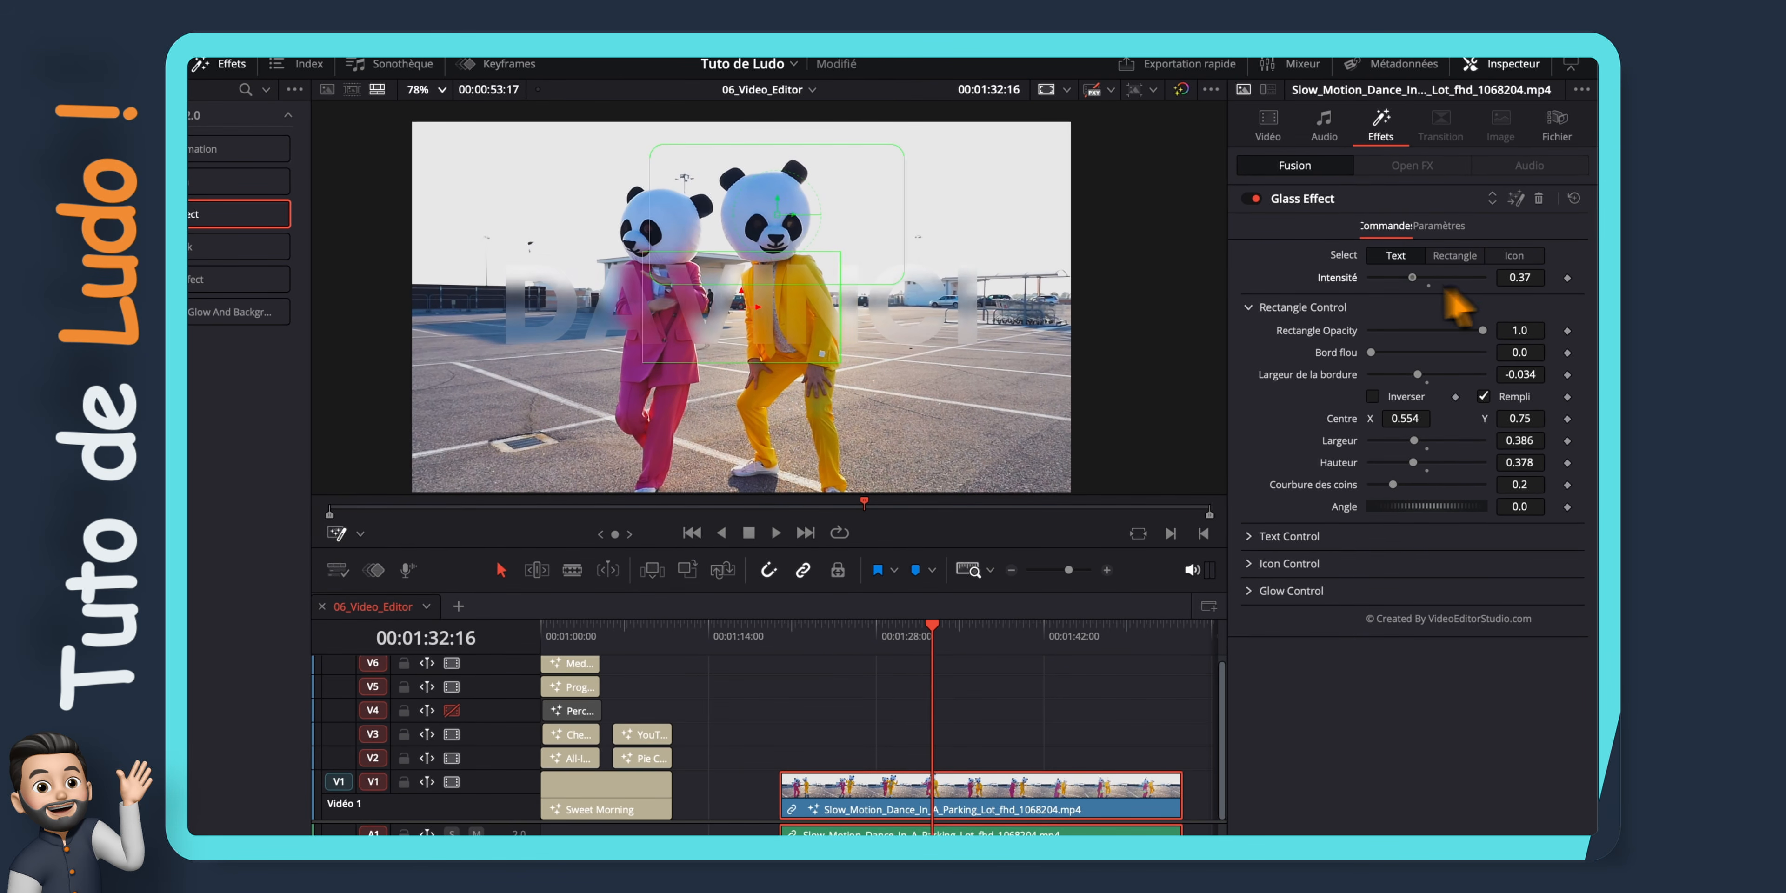